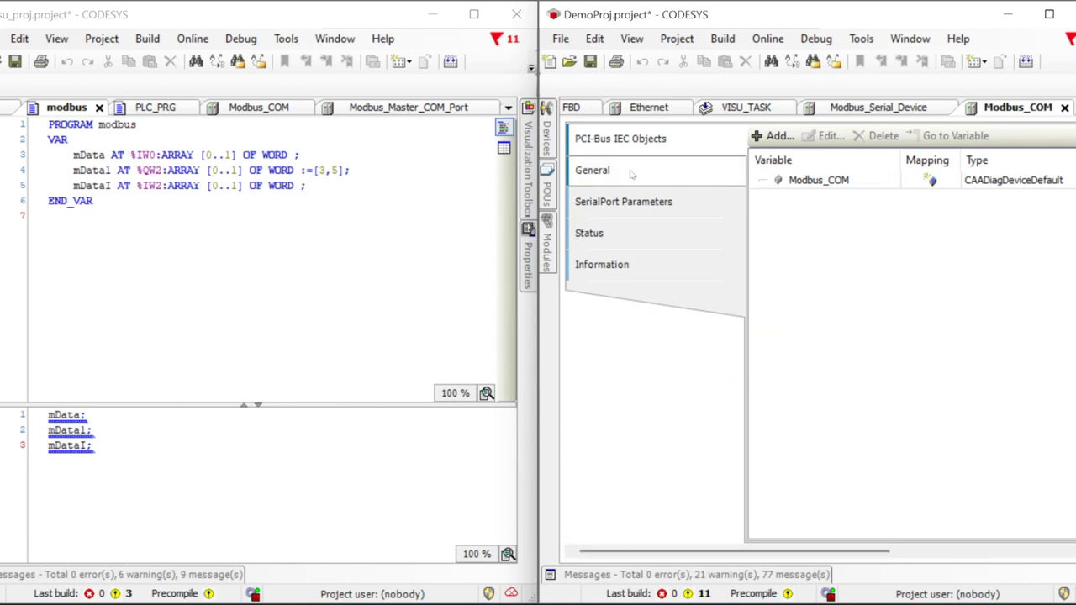
- Review the Modbus_COM general serial settings, SerialPort parameters, status and device information in DemoProj
{"action": "left_click", "coordinate": [632, 173]}
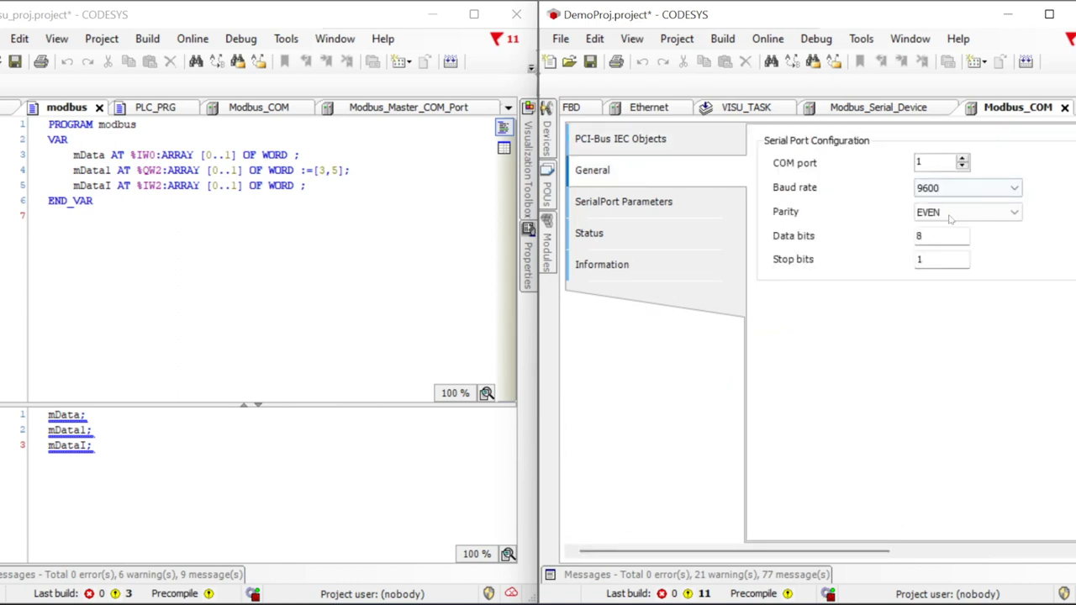
{"action": "left_click", "coordinate": [680, 213]}
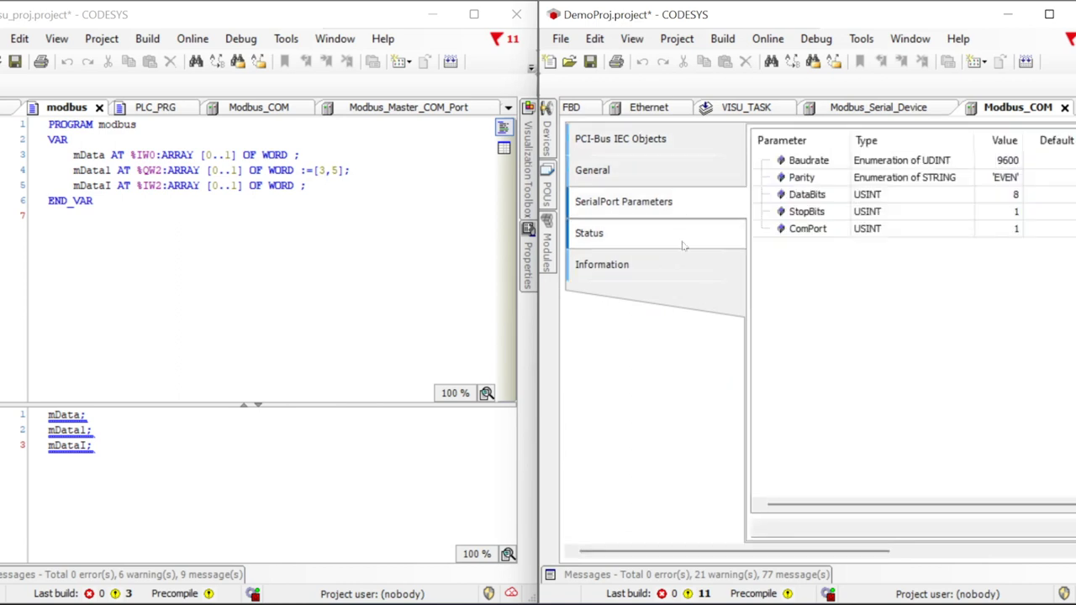
{"action": "left_click", "coordinate": [683, 245]}
{"action": "left_click", "coordinate": [682, 273]}
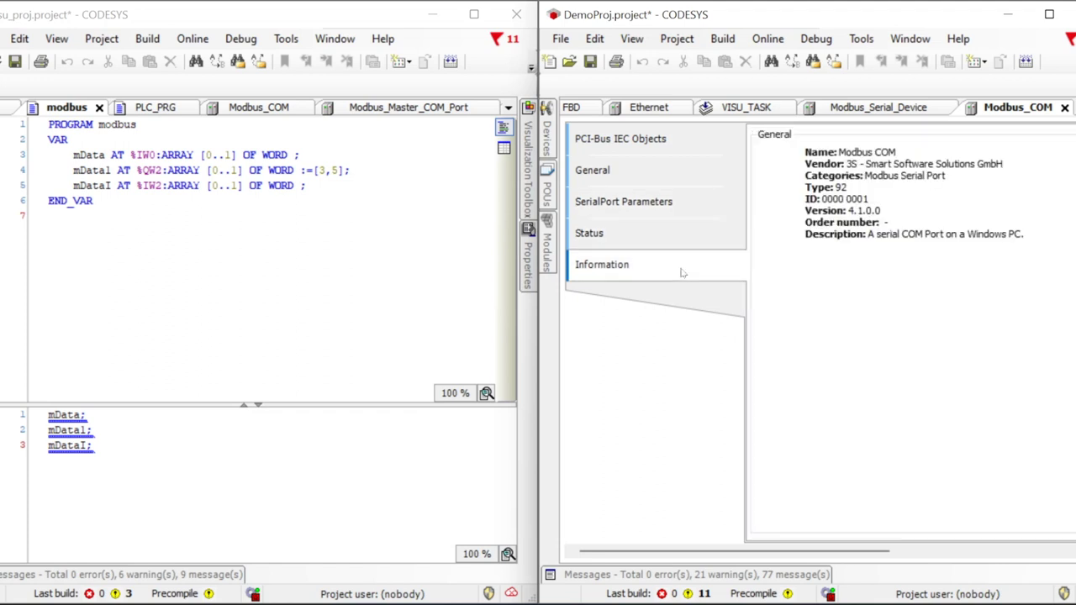
{"action": "left_click", "coordinate": [662, 180]}
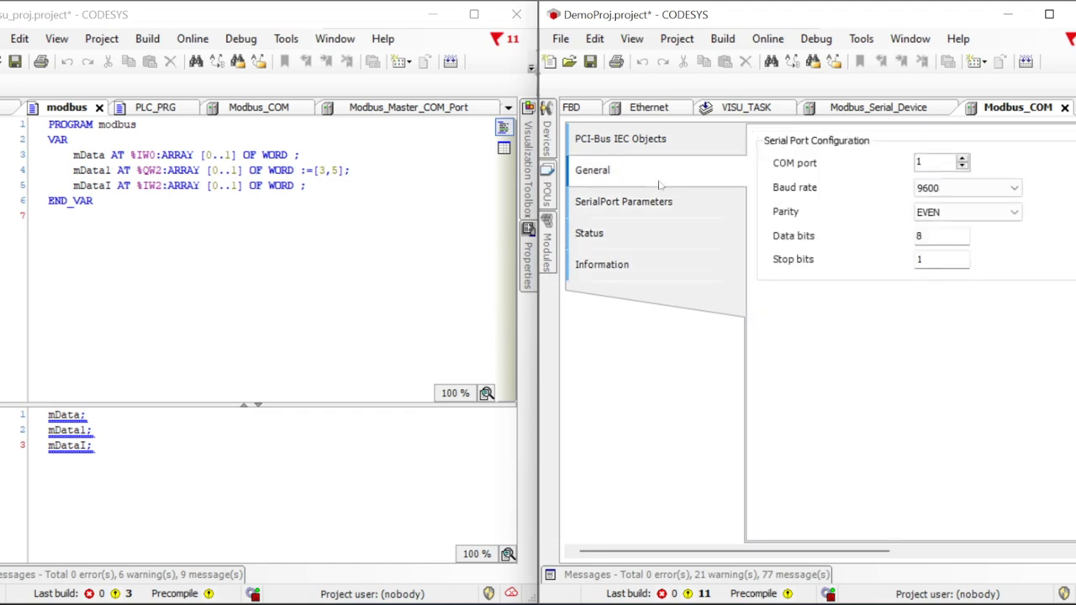
- Open Modbus_Serial_Device in DemoProj and review its general settings and I/O mapping
{"action": "left_click", "coordinate": [546, 138]}
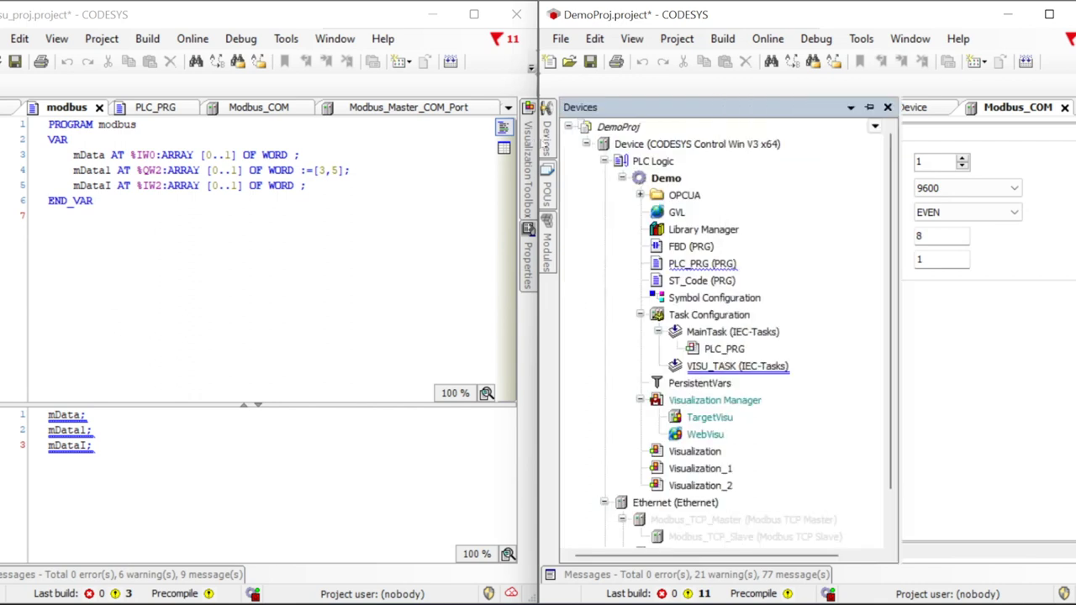
{"action": "scroll", "coordinate": [850, 414], "scroll_direction": "down", "scroll_amount": 1}
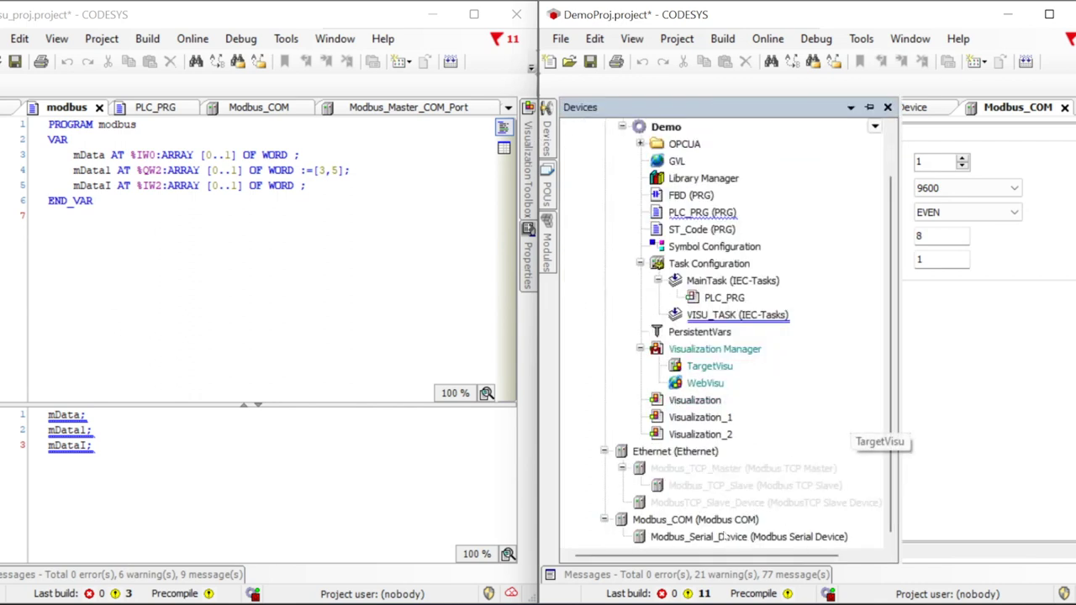
{"action": "double_click", "coordinate": [721, 537]}
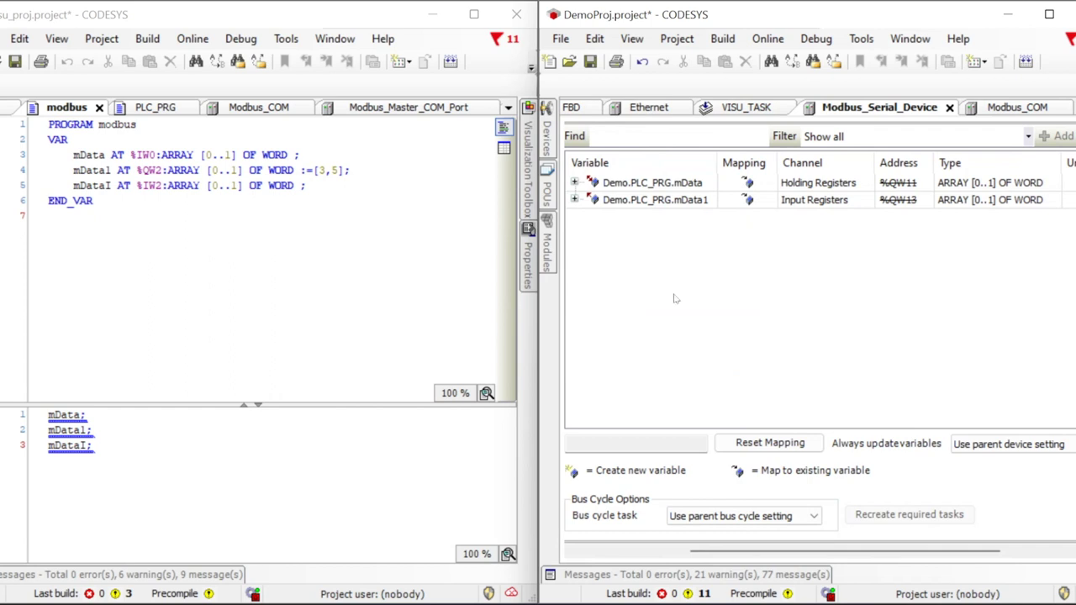
{"action": "left_click", "coordinate": [585, 553]}
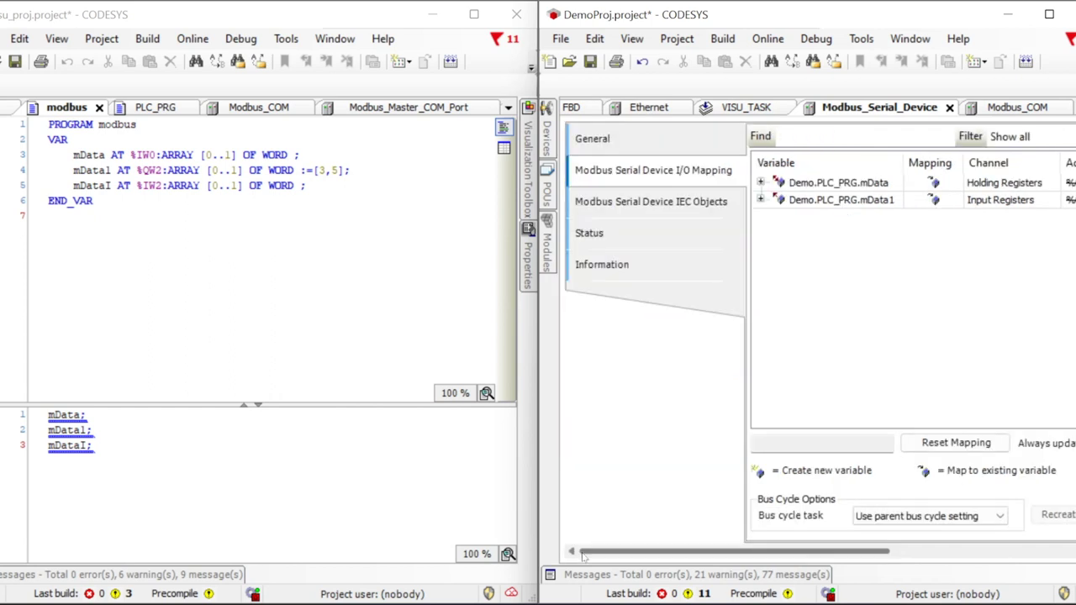
{"action": "left_click", "coordinate": [664, 141]}
{"action": "left_click", "coordinate": [658, 174]}
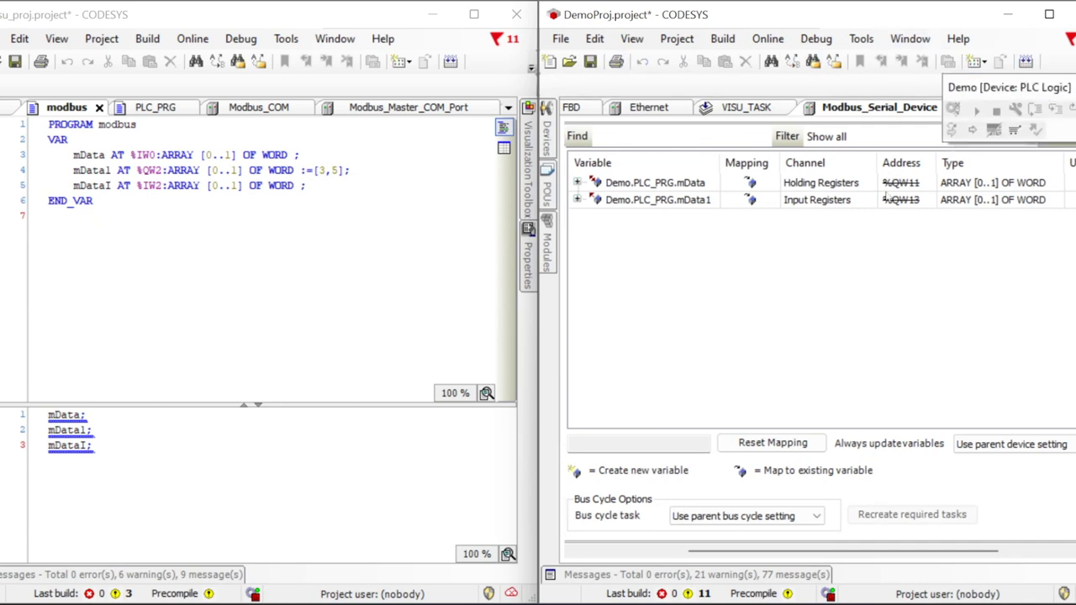
- Log in to the Demo application's PLC and download the latest code changes
{"action": "key", "text": "alt+F8"}
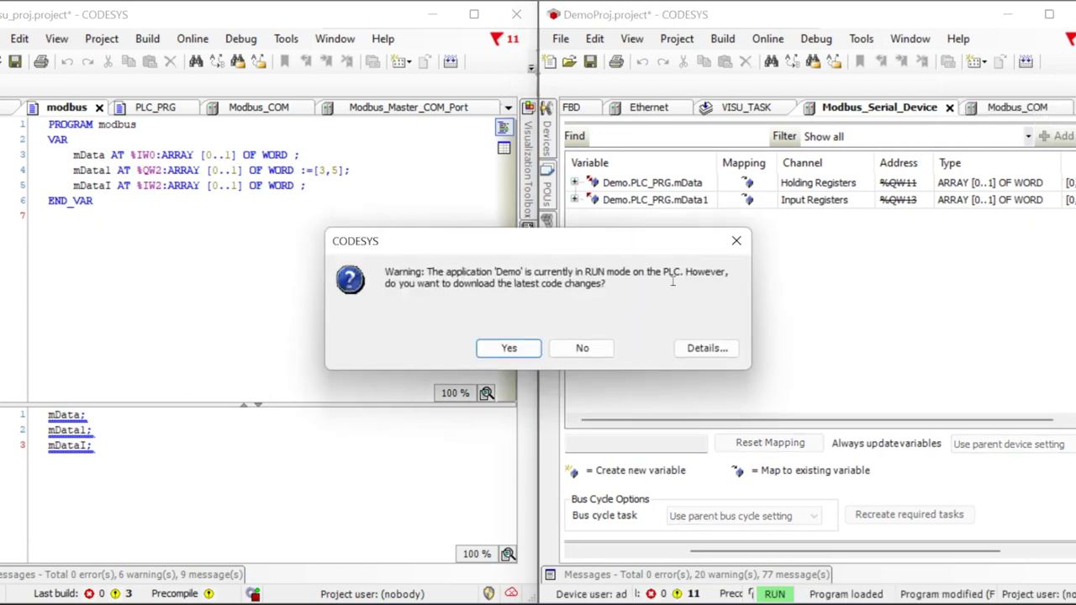
{"action": "left_click", "coordinate": [502, 349]}
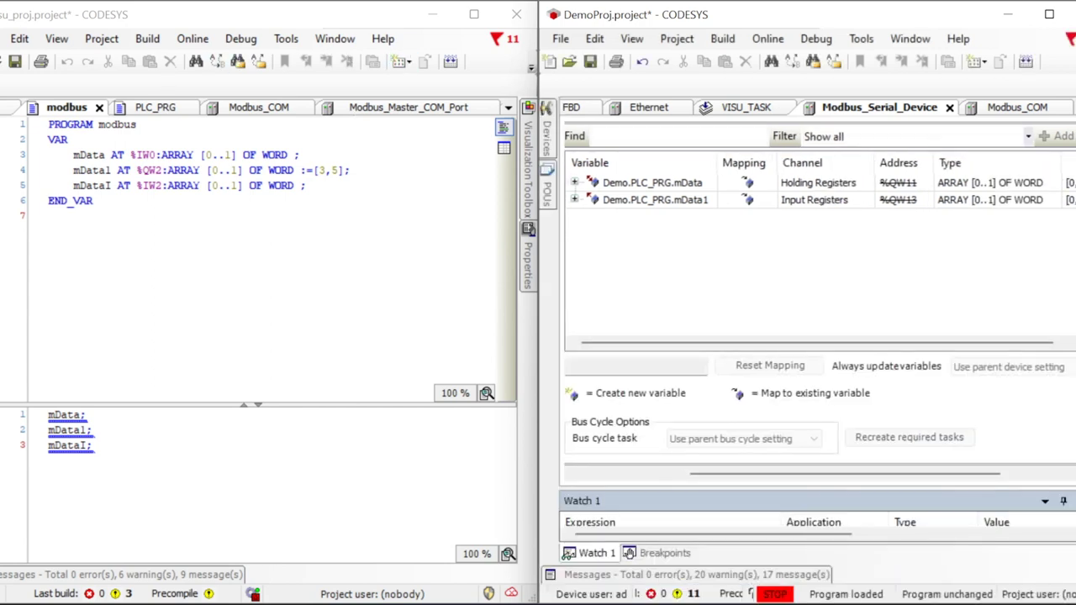
- Open the Raspberry Pi device's communication settings in Visu_proj and check its gateway and device connection
{"action": "mouse_move", "coordinate": [2, 134]}
{"action": "left_click", "coordinate": [117, 143]}
{"action": "double_click", "coordinate": [117, 144]}
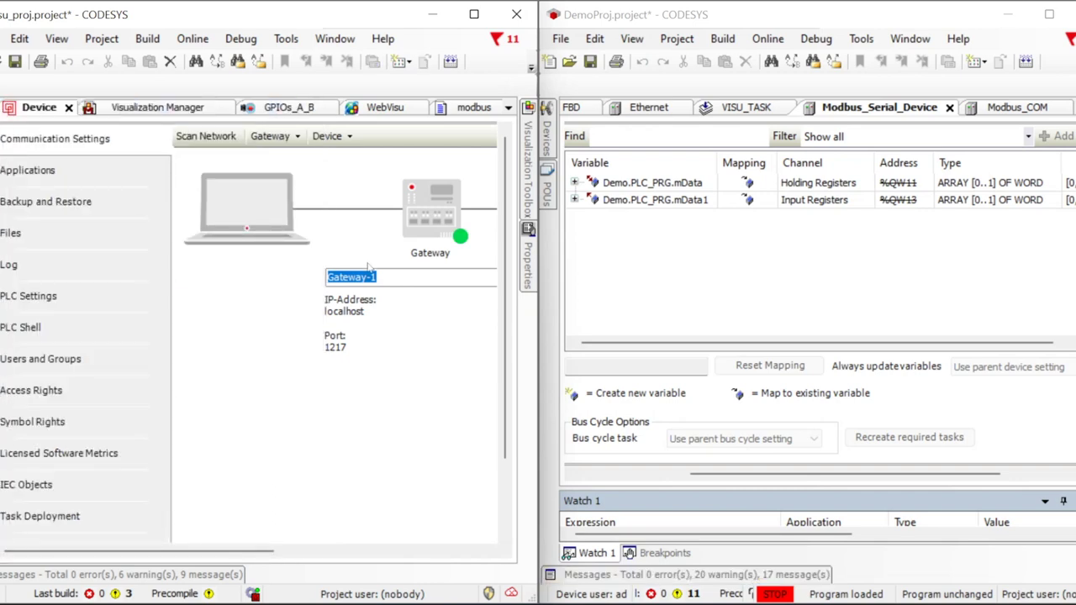
{"action": "left_click", "coordinate": [332, 552]}
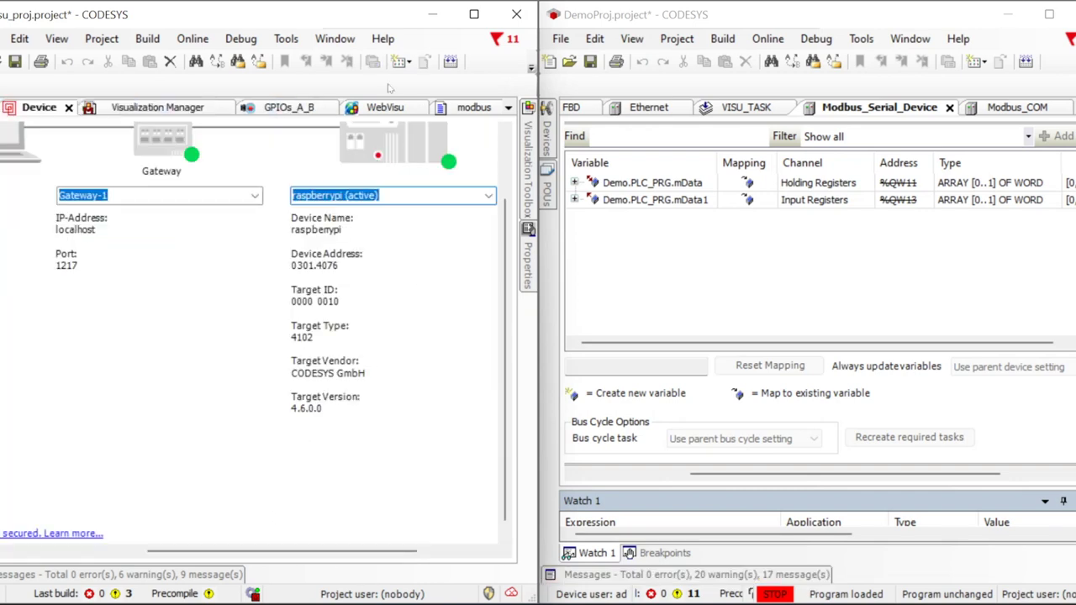
- Log in to the Raspberry Pi application in Visu_proj and download the latest code changes
{"action": "left_click", "coordinate": [531, 67]}
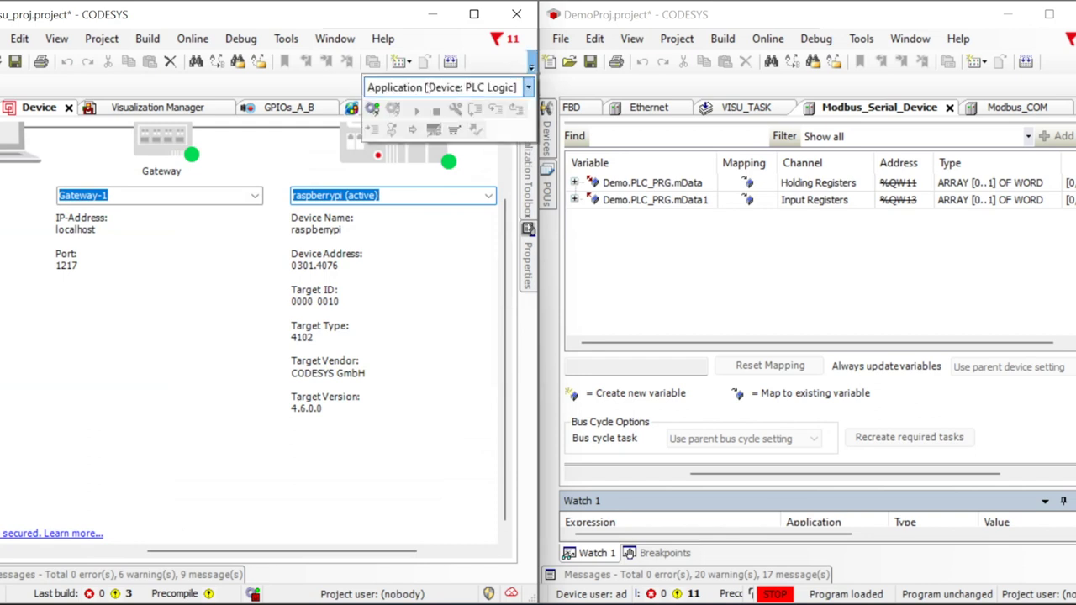
{"action": "left_click", "coordinate": [370, 112]}
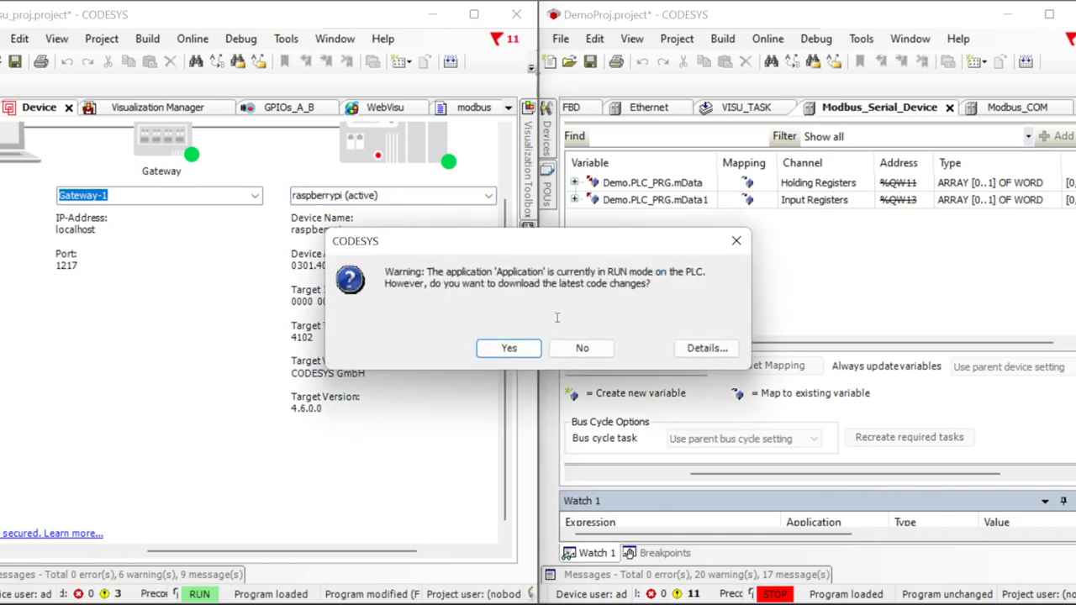
{"action": "left_click", "coordinate": [516, 348]}
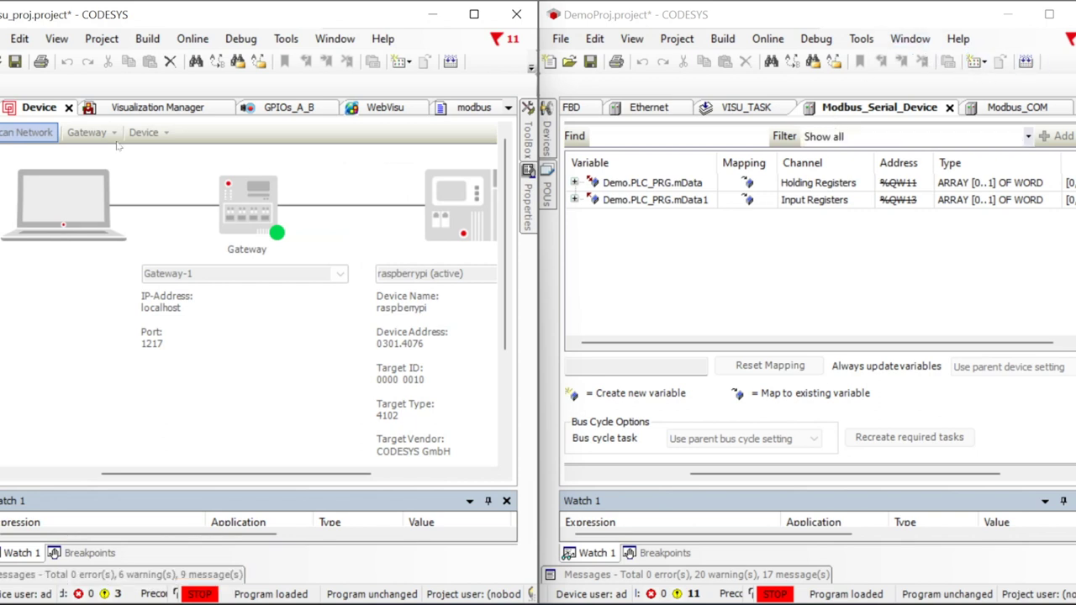
- Start the Raspberry Pi application in Visu_proj and the Demo application in DemoProj
{"action": "left_click", "coordinate": [530, 66]}
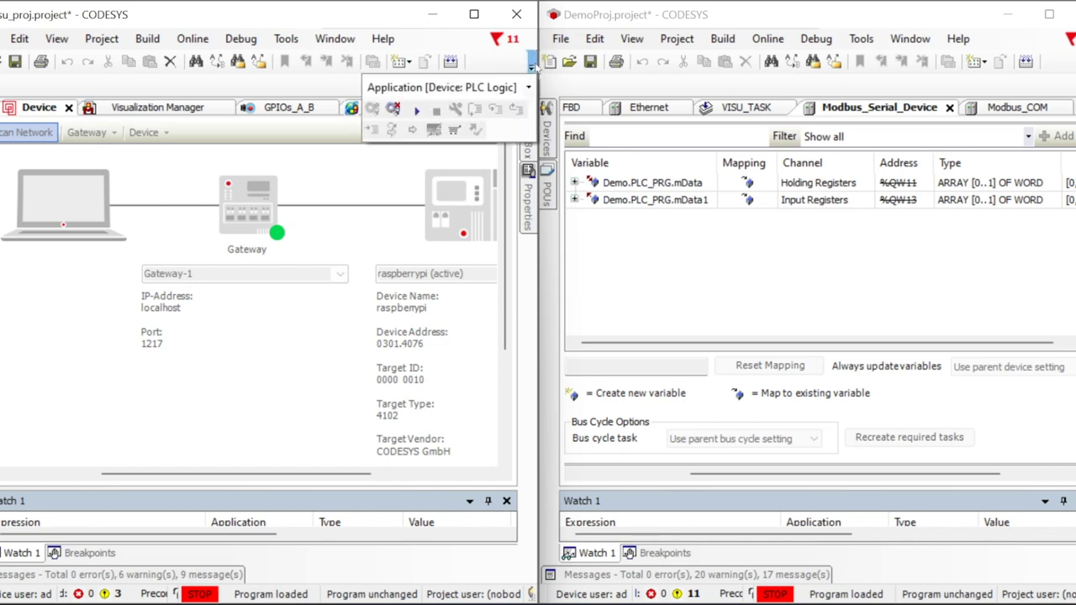
{"action": "left_click", "coordinate": [417, 111]}
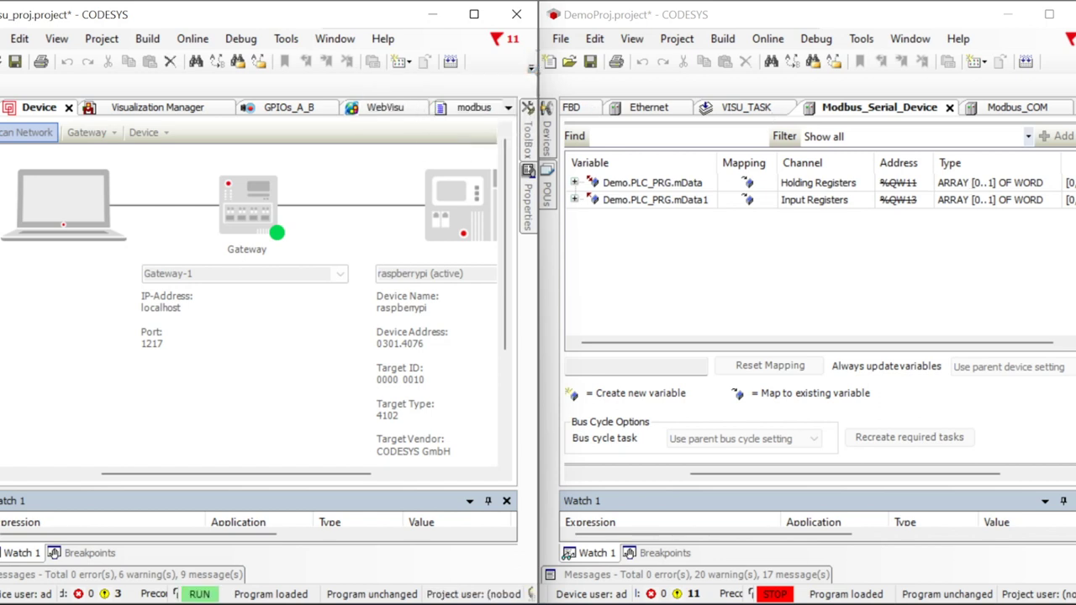
{"action": "key", "text": "alt+Tab"}
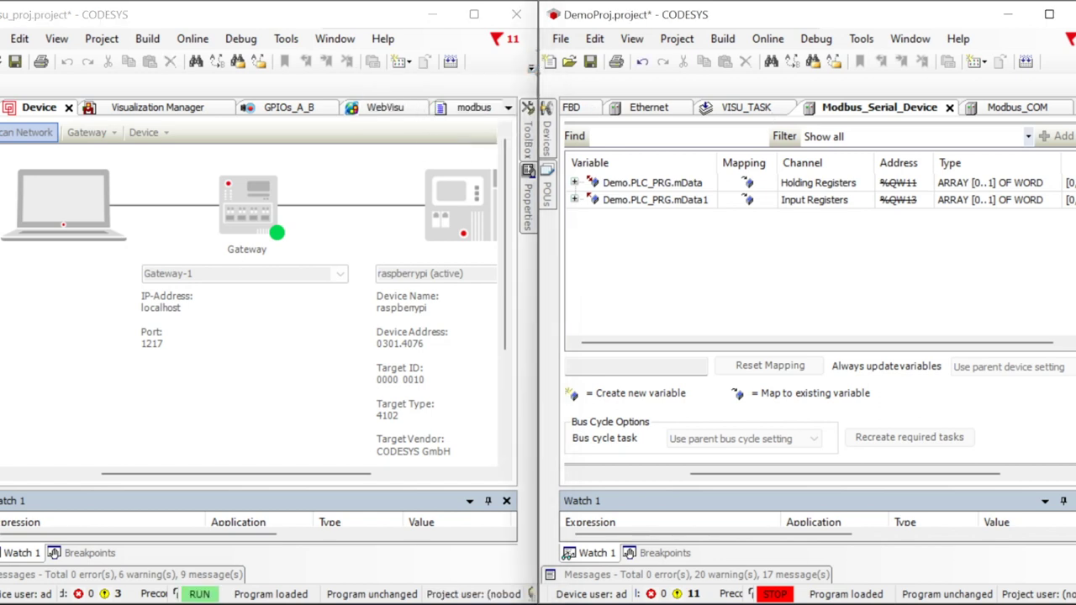
{"action": "left_click", "coordinate": [1073, 68]}
{"action": "left_click", "coordinate": [976, 110]}
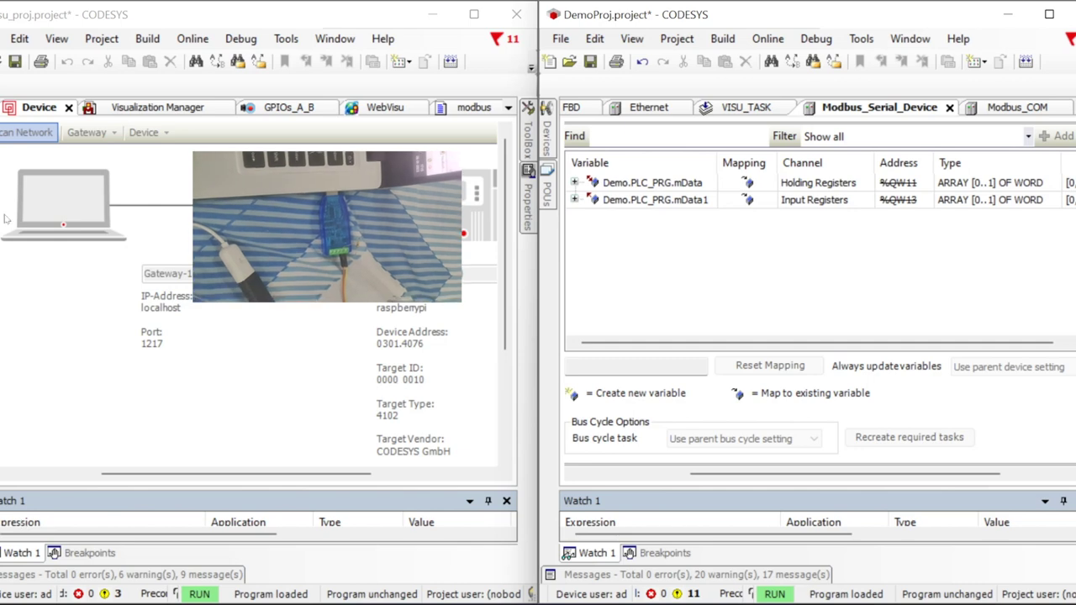
- Check the online status of Modbus_Slave_COM_Port in Visu_proj and Modbus_Serial_Device in DemoProj, and open Demo's Modbus_COM settings
{"action": "mouse_move", "coordinate": [0, 118]}
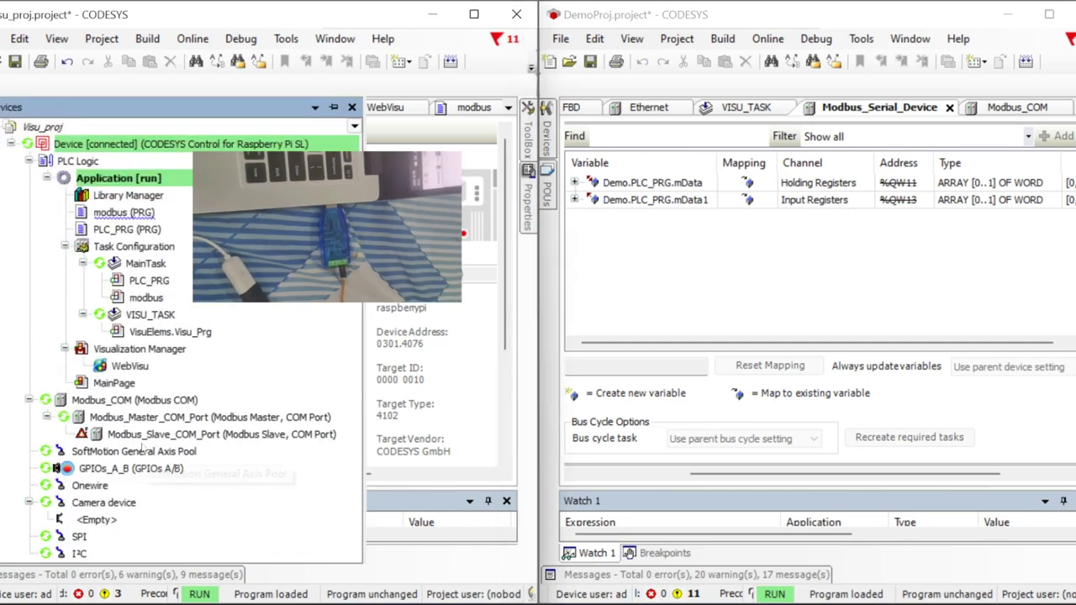
{"action": "left_click", "coordinate": [107, 435]}
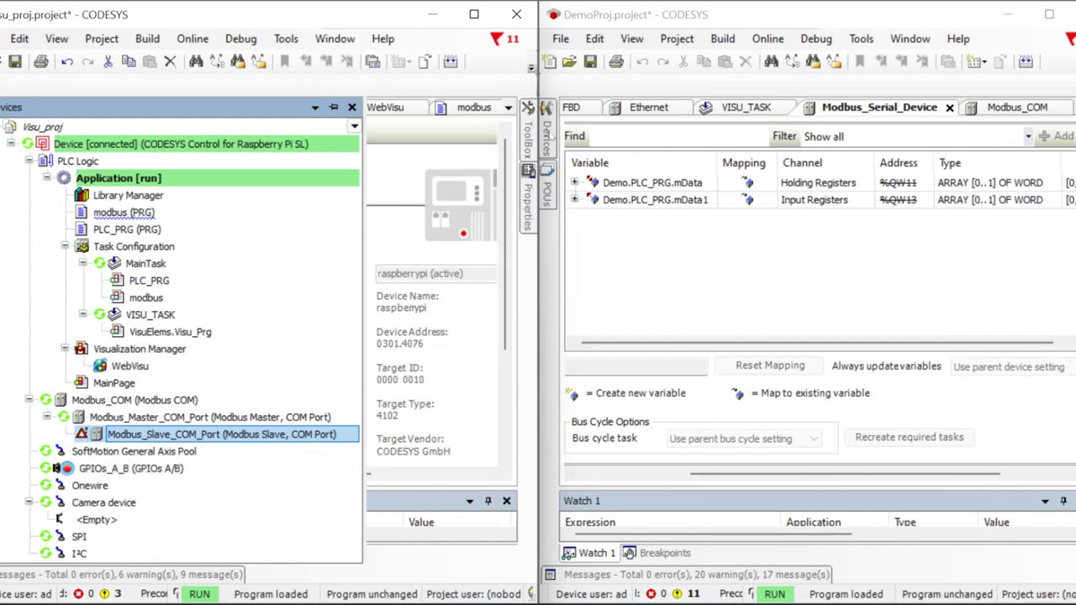
{"action": "mouse_move", "coordinate": [549, 134]}
{"action": "scroll", "coordinate": [710, 446], "scroll_direction": "down", "scroll_amount": 1}
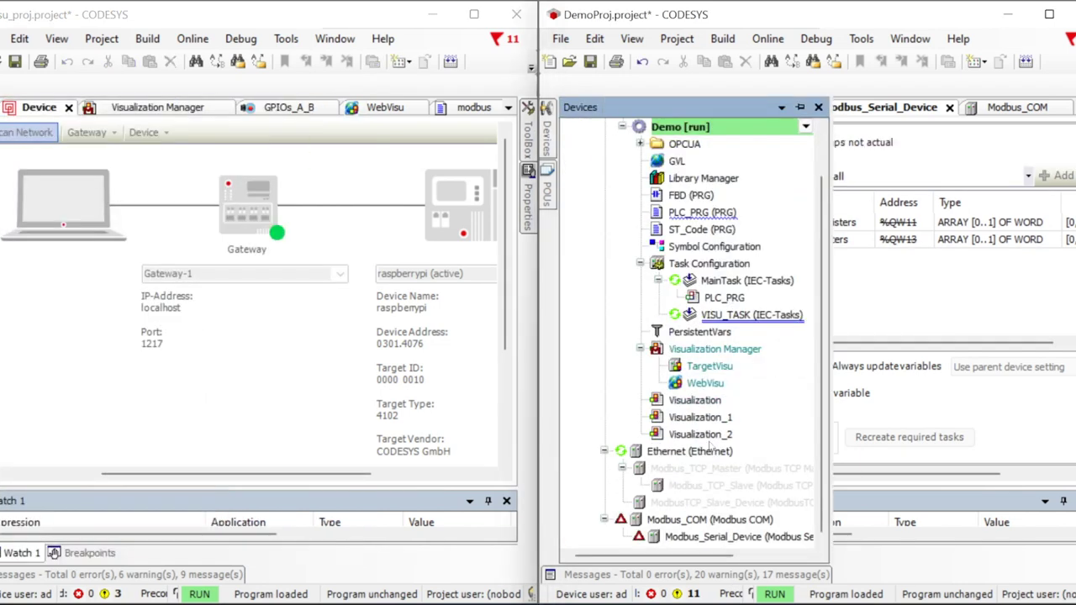
{"action": "left_click", "coordinate": [682, 535]}
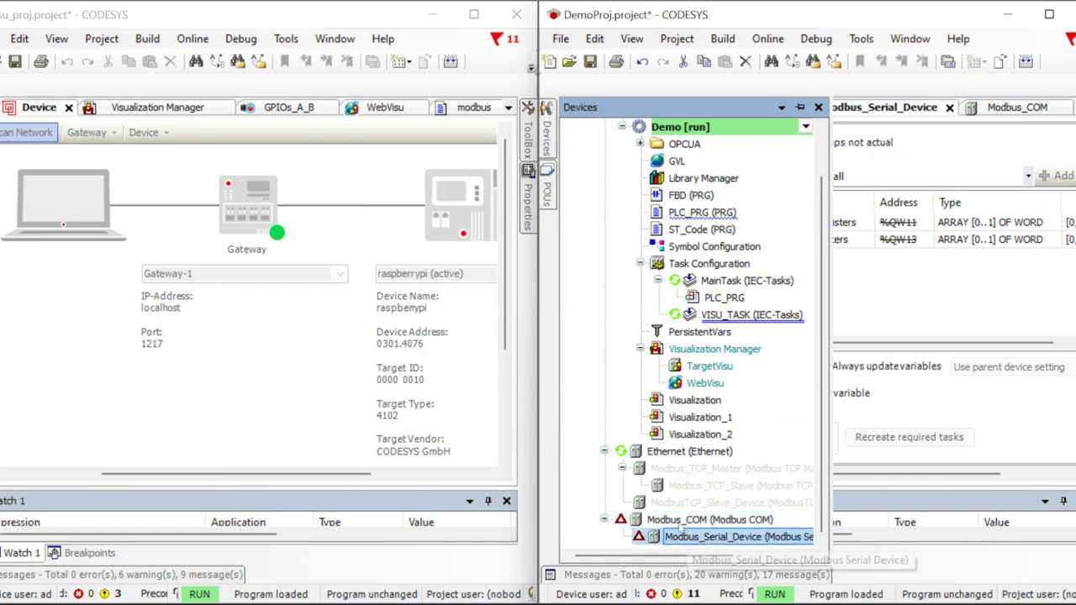
{"action": "double_click", "coordinate": [689, 519]}
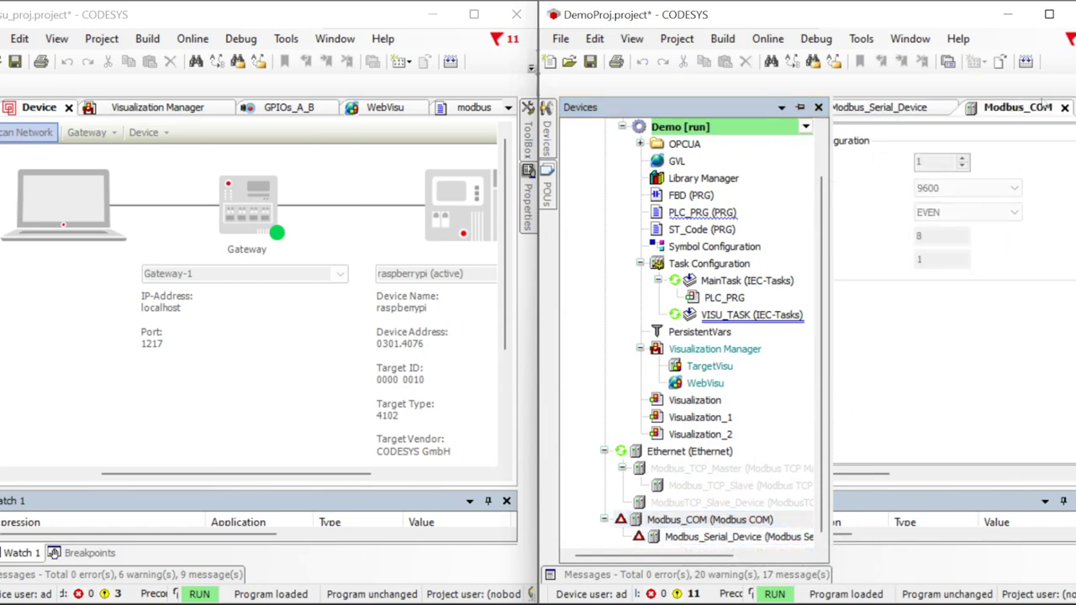
- Log out of the Demo application and set Modbus_COM's COM port to 8, matching the USB-SERIAL CH340 adapter in Device Manager
{"action": "left_click", "coordinate": [1074, 61]}
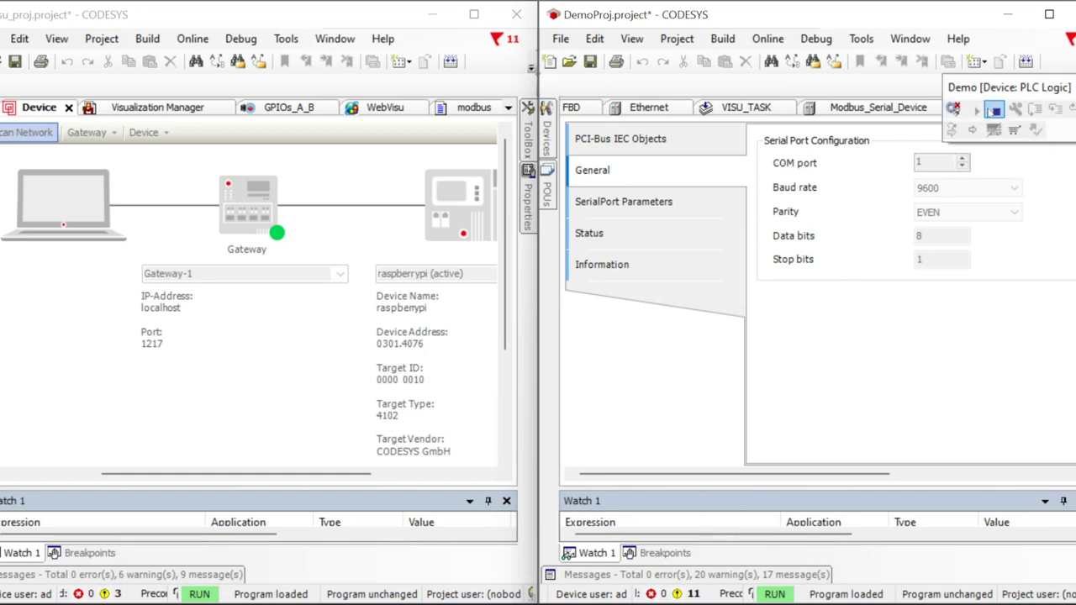
{"action": "left_click", "coordinate": [952, 109]}
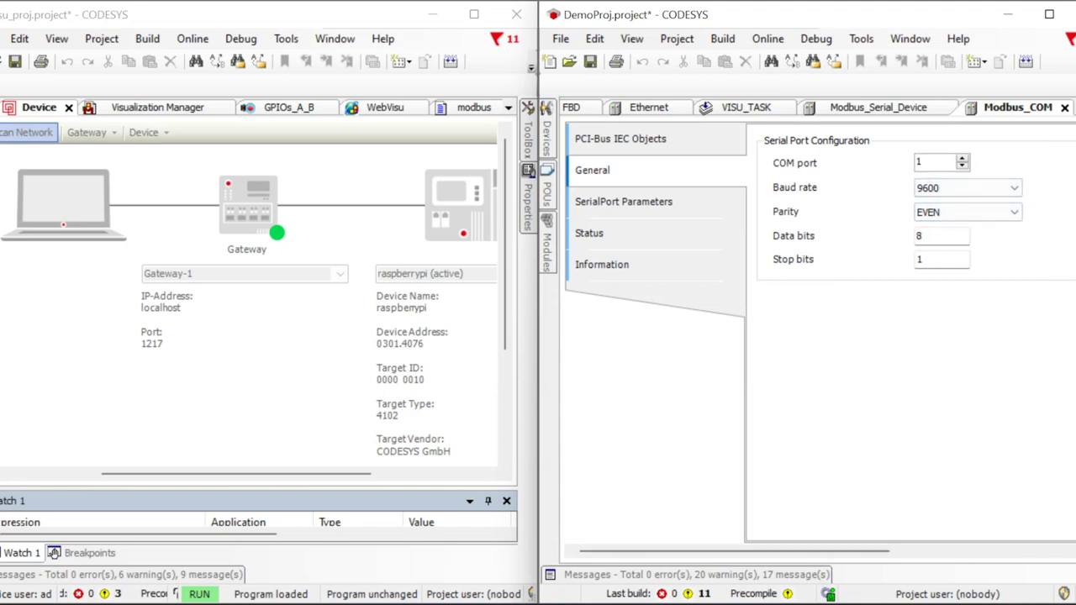
{"action": "key", "text": "alt+Tab"}
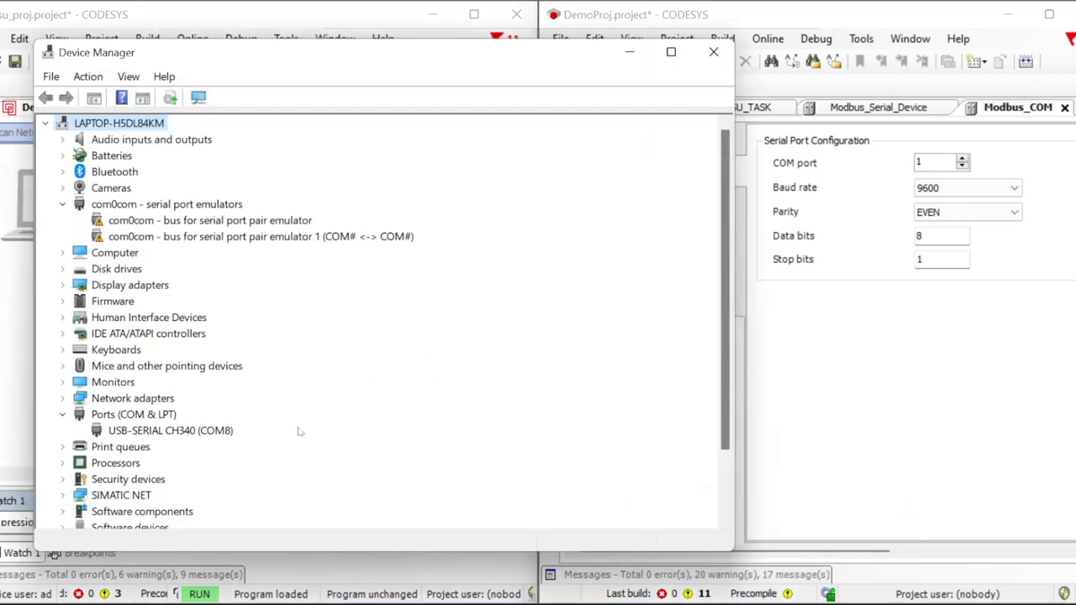
{"action": "left_click", "coordinate": [224, 431]}
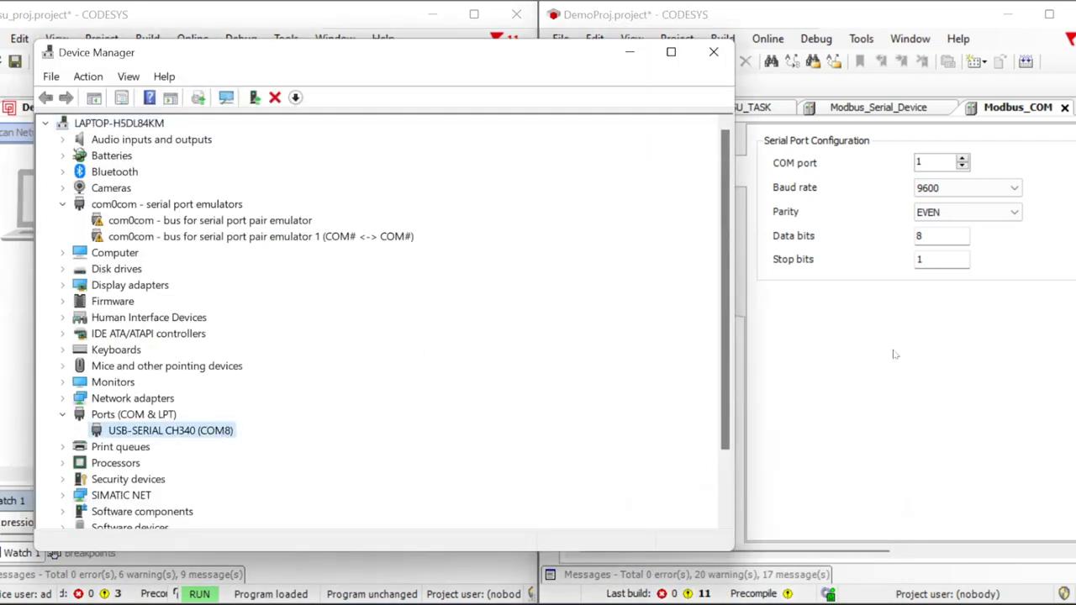
{"action": "left_click", "coordinate": [895, 355]}
{"action": "left_click_drag", "start_coordinate": [929, 162], "coordinate": [913, 164]}
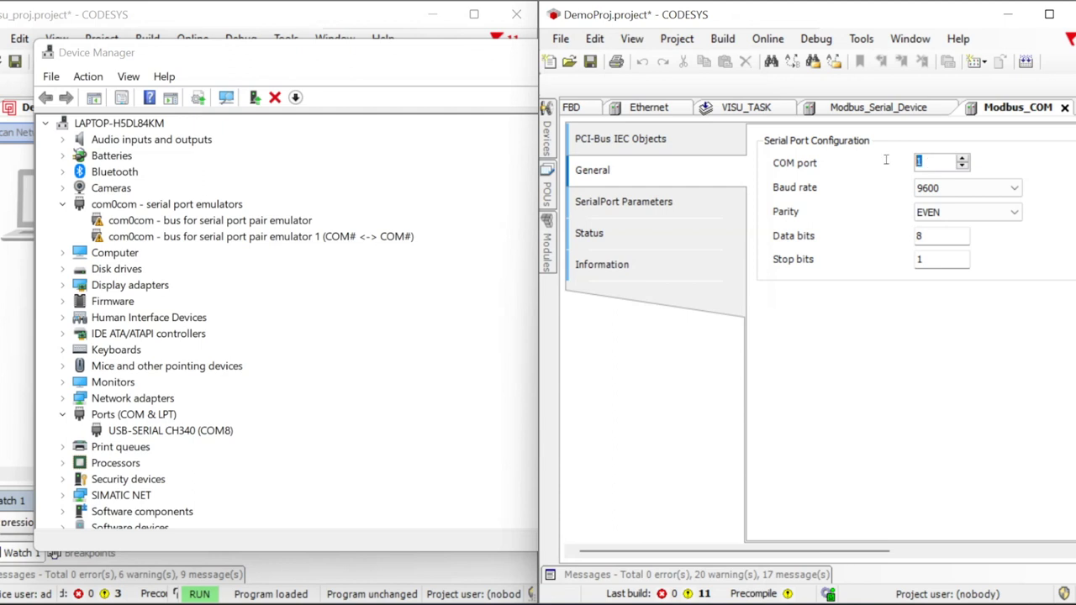
{"action": "type", "text": "8"}
{"action": "left_click", "coordinate": [957, 257]}
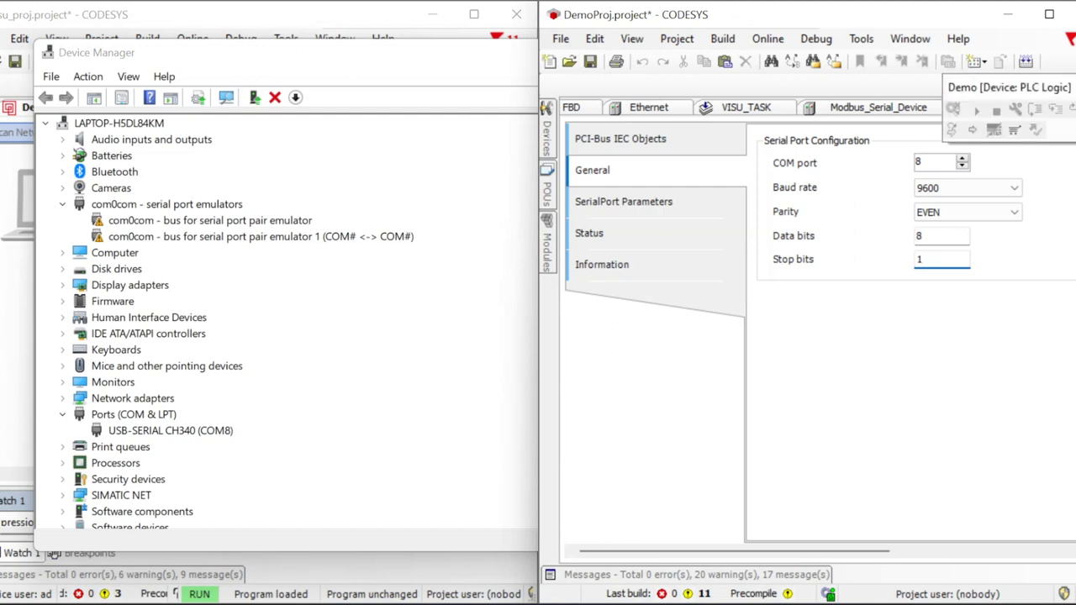
- Log in to the Demo application in DemoProj, download the latest code changes and start it
{"action": "key", "text": "alt+F8"}
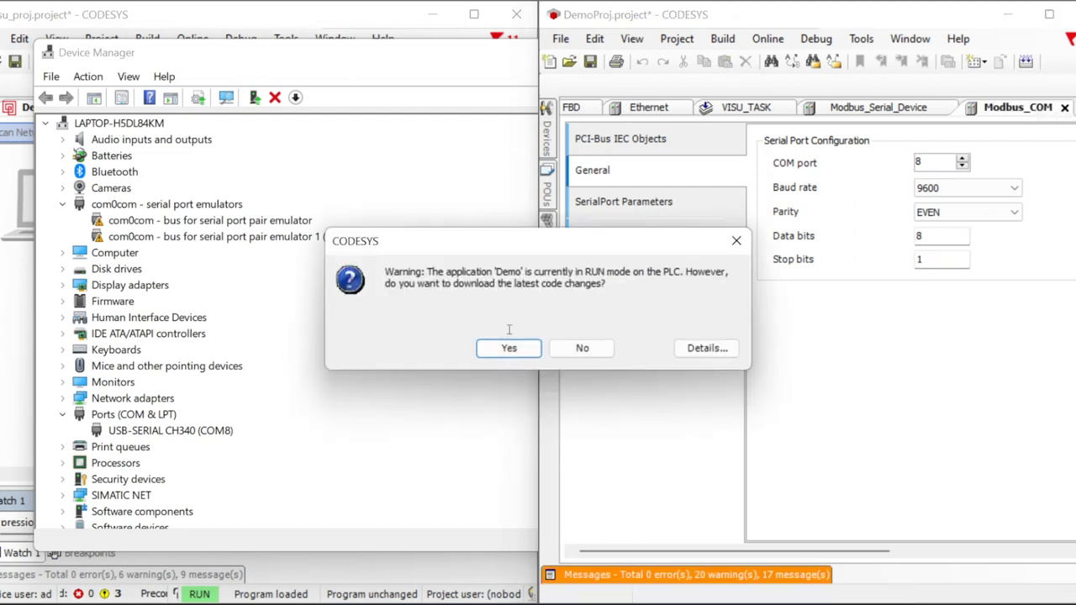
{"action": "left_click", "coordinate": [513, 352]}
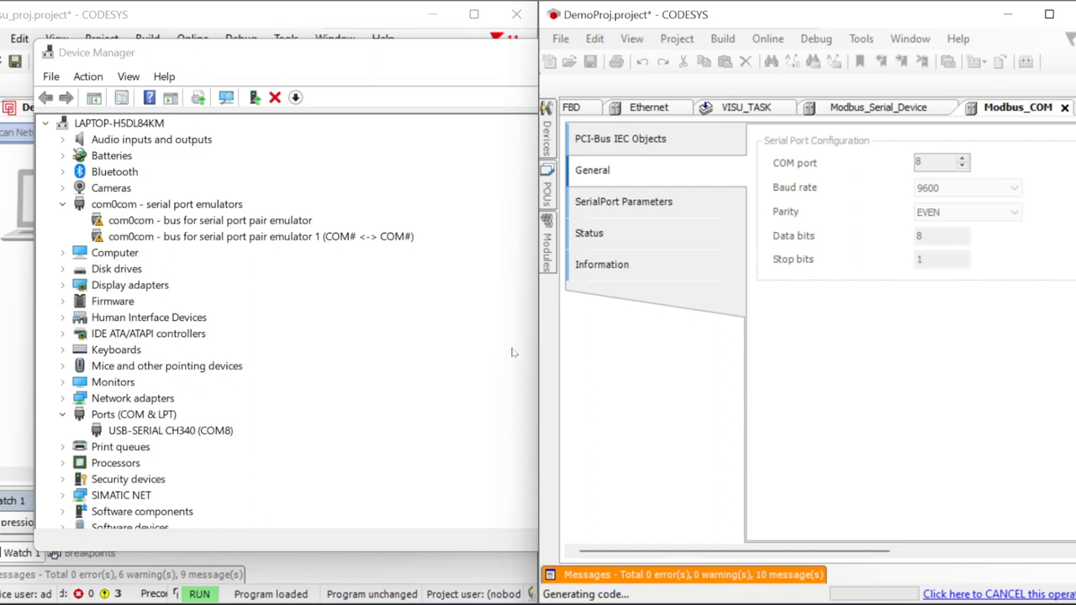
{"action": "left_click", "coordinate": [536, 216]}
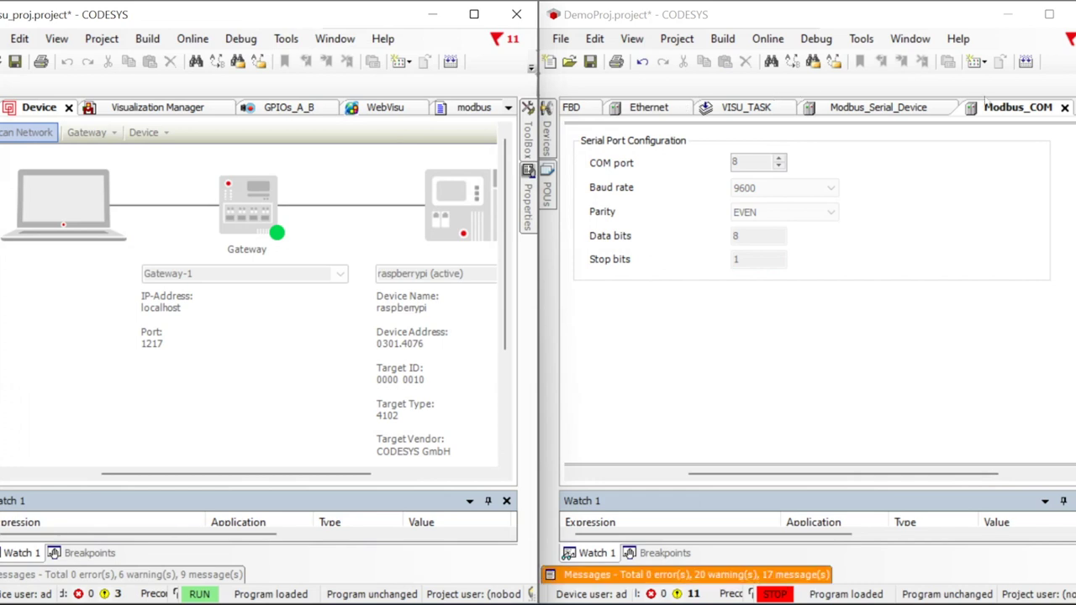
{"action": "left_click", "coordinate": [1074, 62]}
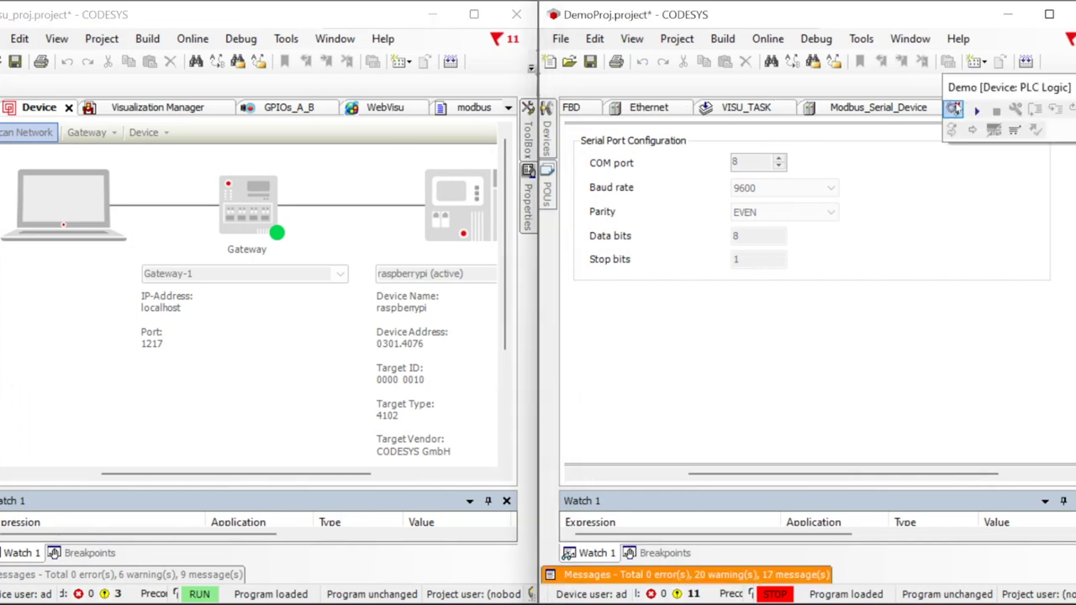
{"action": "left_click", "coordinate": [975, 111]}
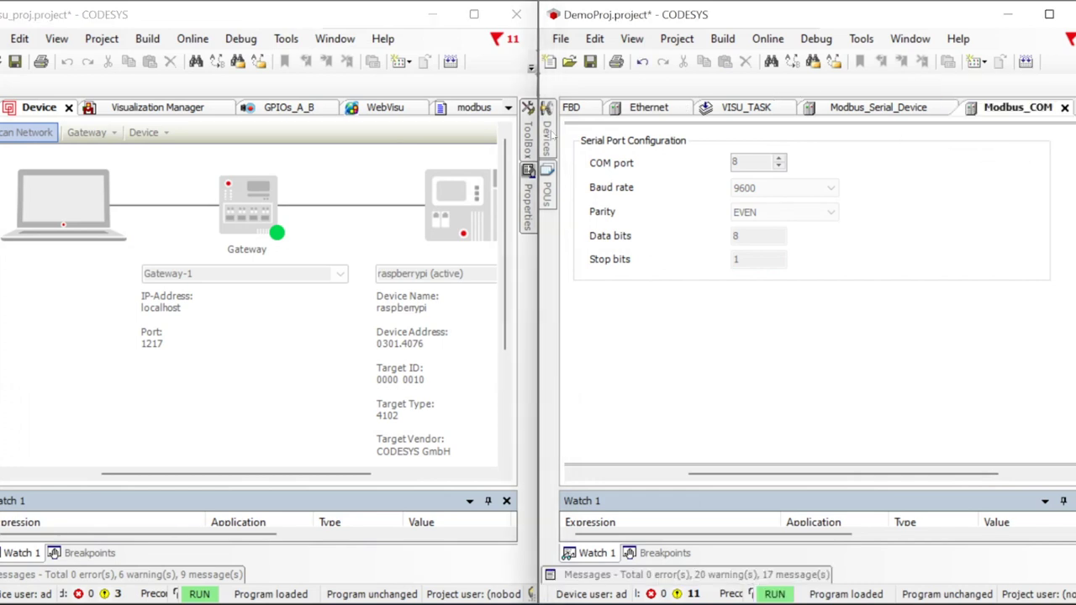
- Check the online status of the Modbus COM port, master and slave in Visu_proj's device tree
{"action": "mouse_move", "coordinate": [546, 134]}
{"action": "scroll", "coordinate": [685, 526], "scroll_direction": "down", "scroll_amount": 1}
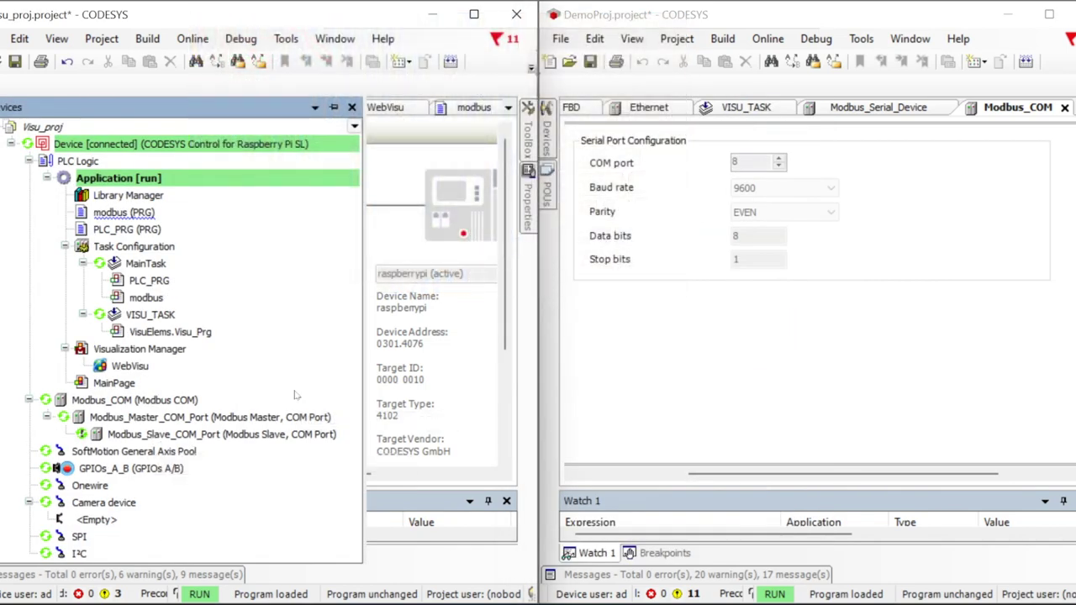
{"action": "left_click", "coordinate": [295, 390]}
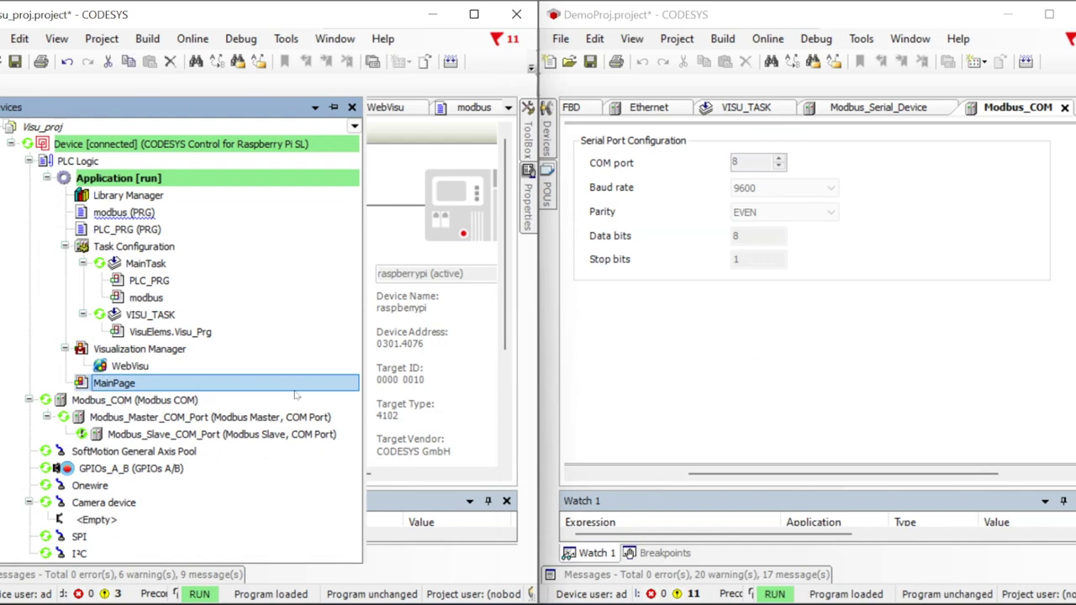
{"action": "left_click", "coordinate": [743, 340]}
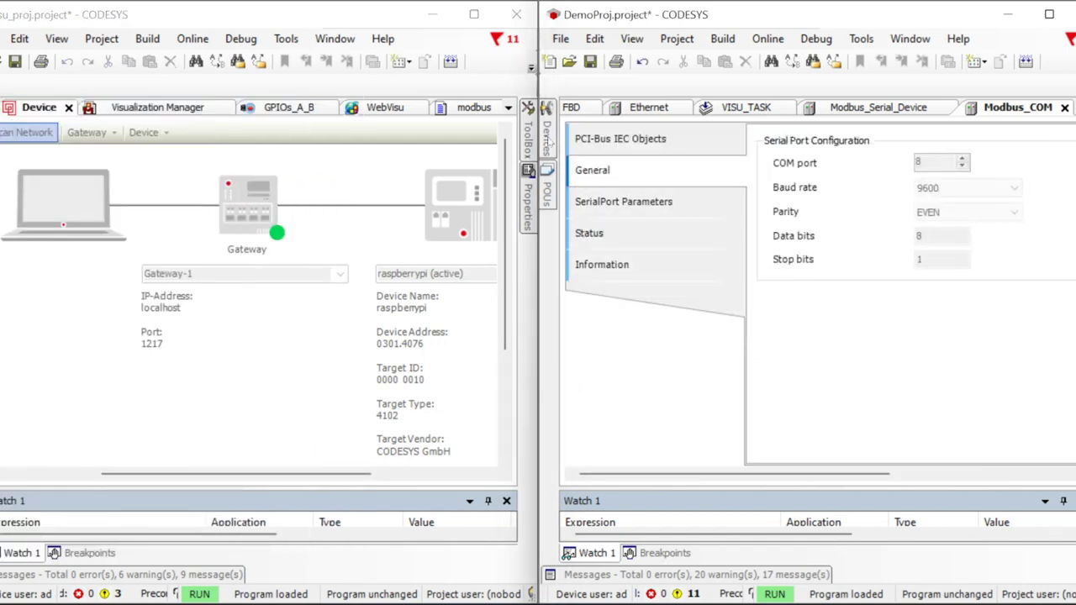
- In Modbus_Serial_Device's I/O mapping, expand the Input Registers channel mapped to Demo.PLC_PRG.mData1 and bring its current and prepared values into view
{"action": "left_click", "coordinate": [877, 107]}
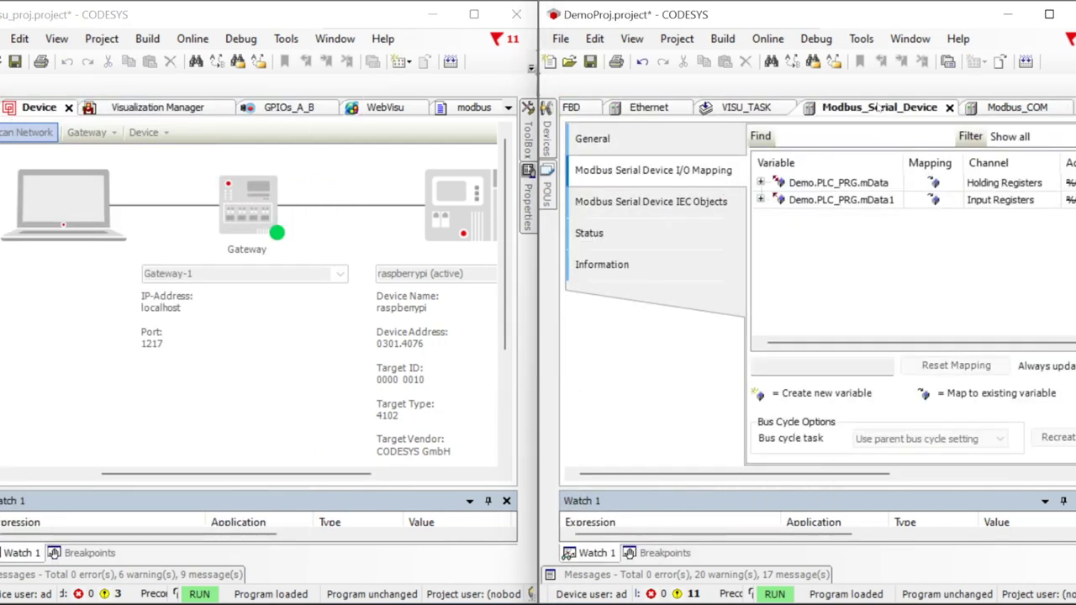
{"action": "scroll", "coordinate": [852, 292], "scroll_direction": "right", "scroll_amount": 5}
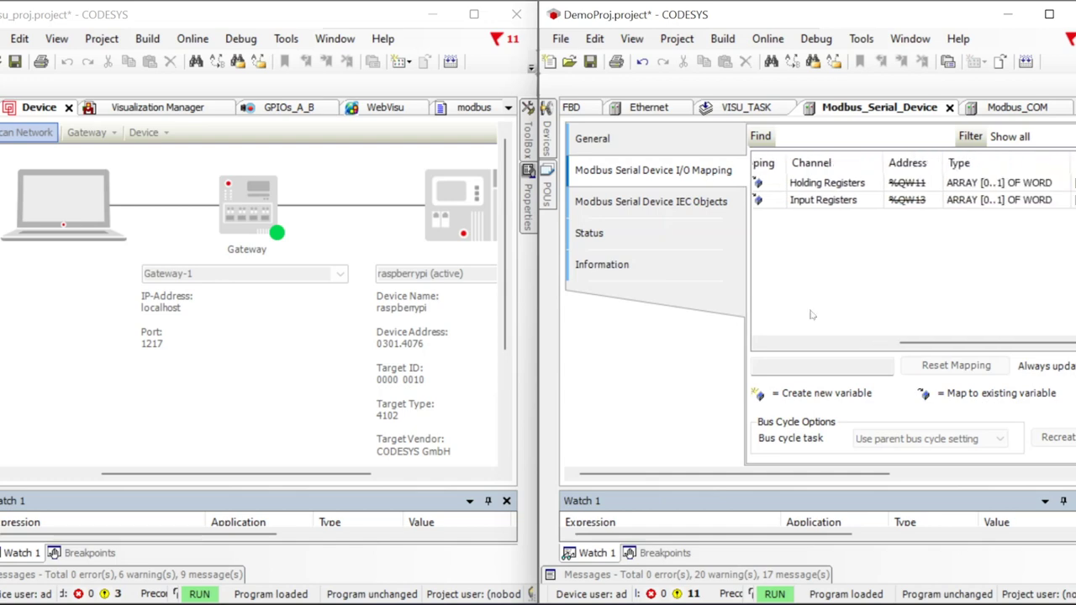
{"action": "left_click", "coordinate": [787, 346]}
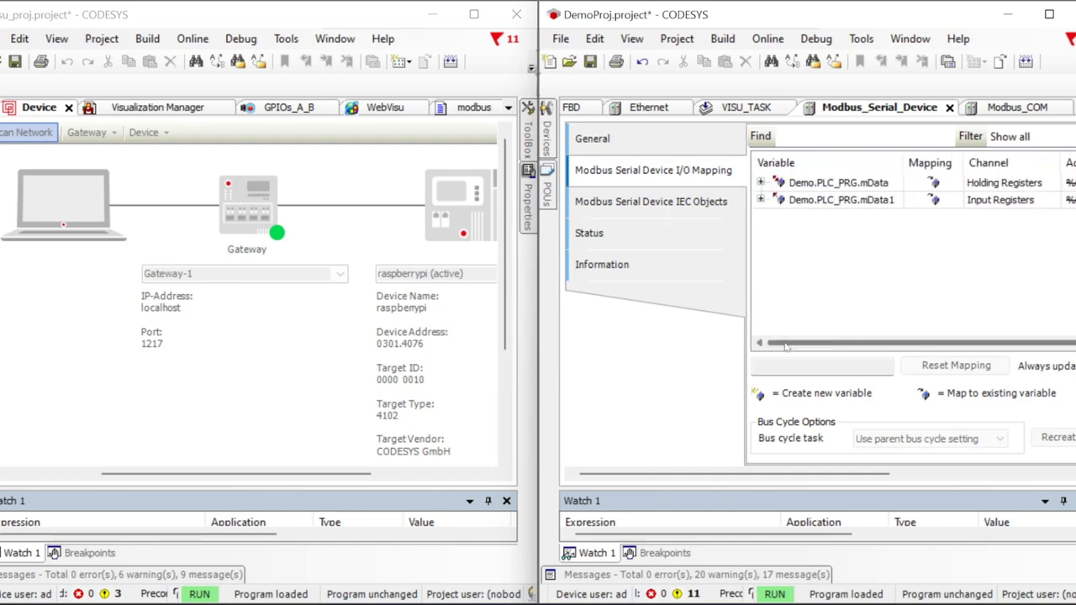
{"action": "left_click", "coordinate": [761, 201]}
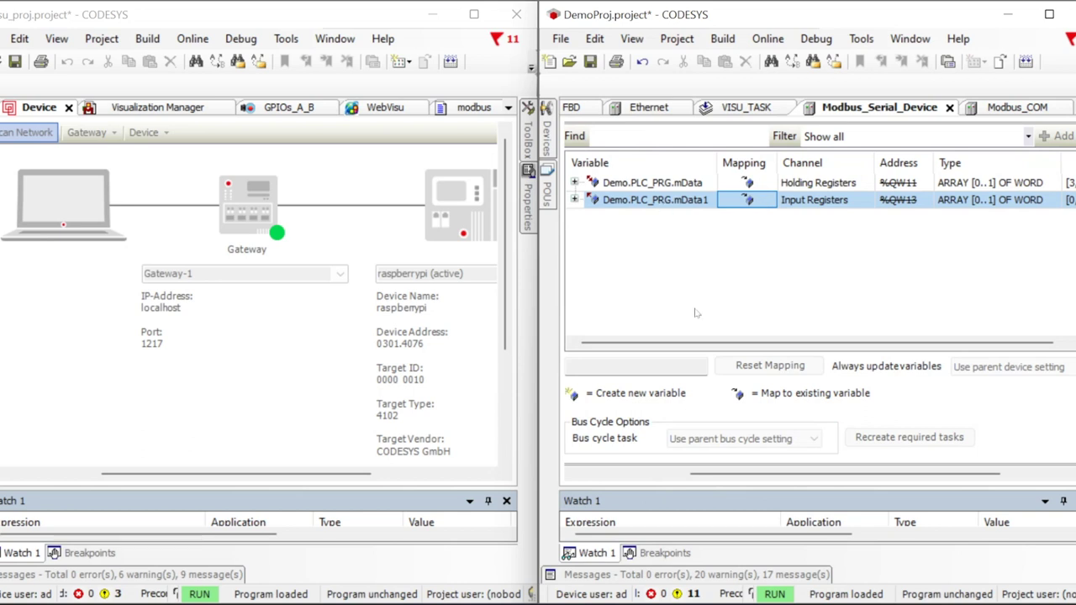
{"action": "left_click", "coordinate": [574, 200]}
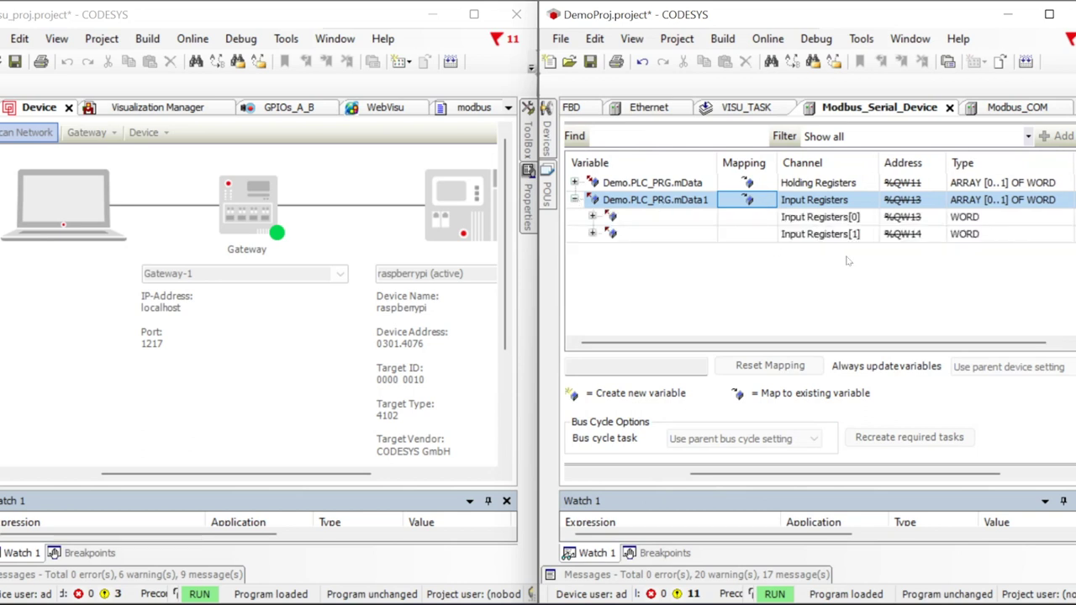
{"action": "scroll", "coordinate": [847, 262], "scroll_direction": "right", "scroll_amount": 5}
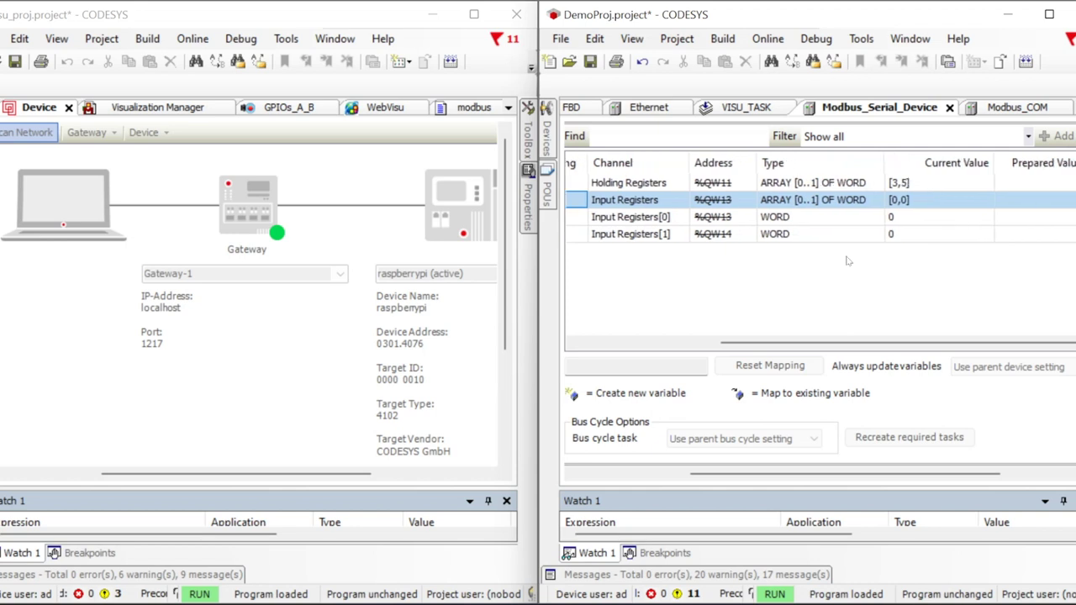
- Prepare the values 25 for Input Registers[0] and 35 for Input Registers[1] of Modbus_Serial_Device
{"action": "left_click", "coordinate": [1022, 217]}
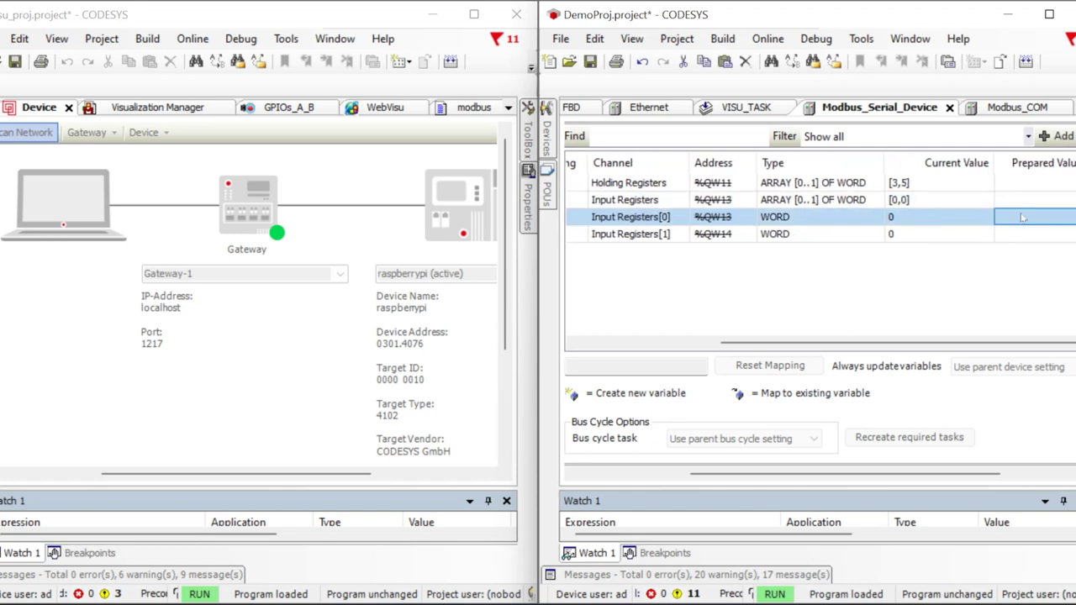
{"action": "left_click", "coordinate": [1022, 216]}
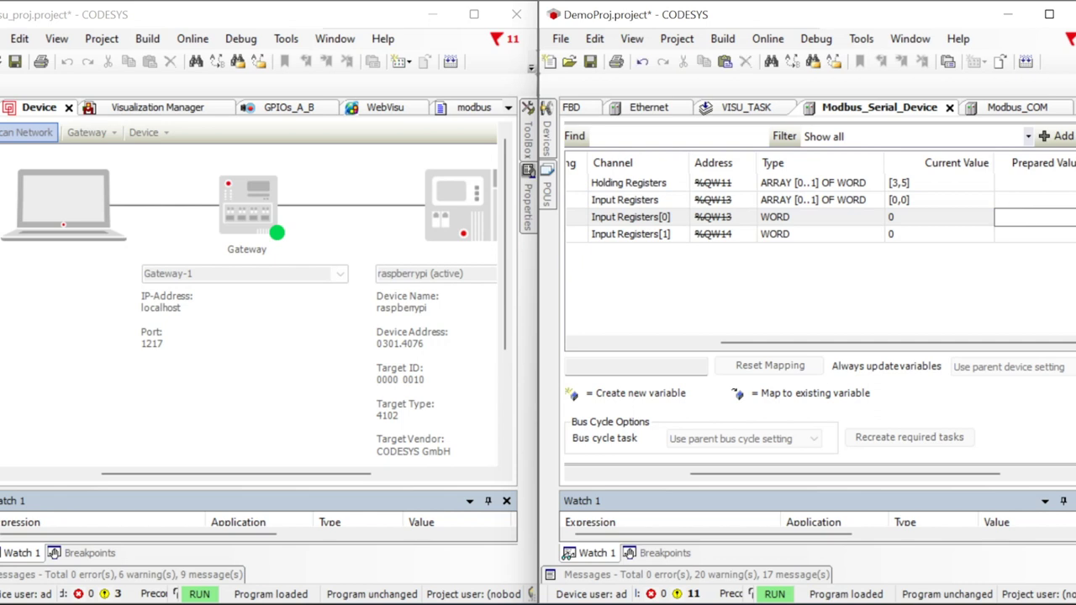
{"action": "type", "text": "25"}
{"action": "left_click", "coordinate": [1025, 232]}
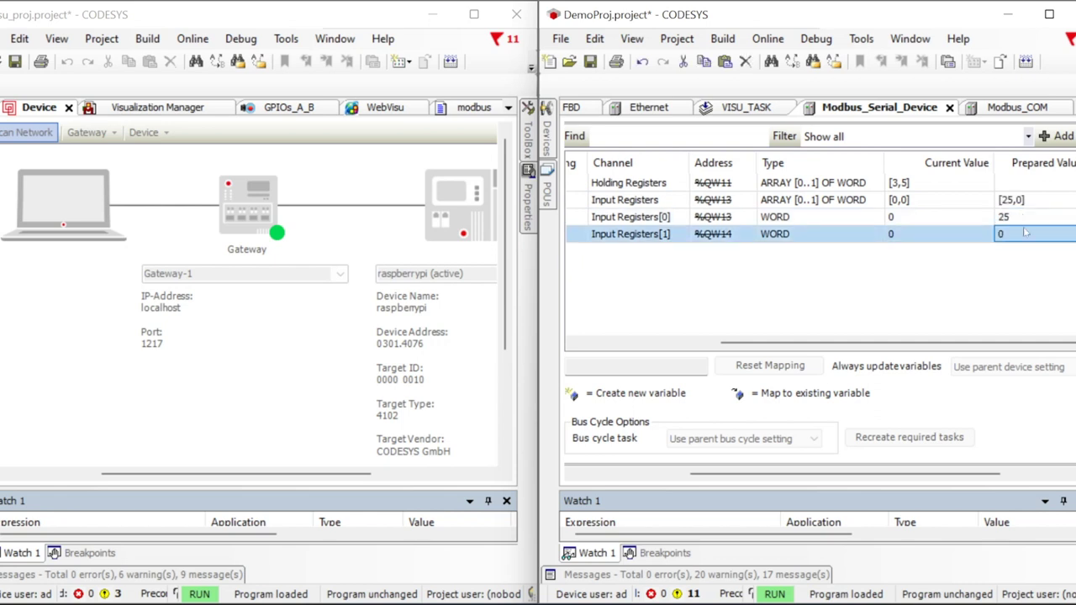
{"action": "left_click", "coordinate": [1040, 237]}
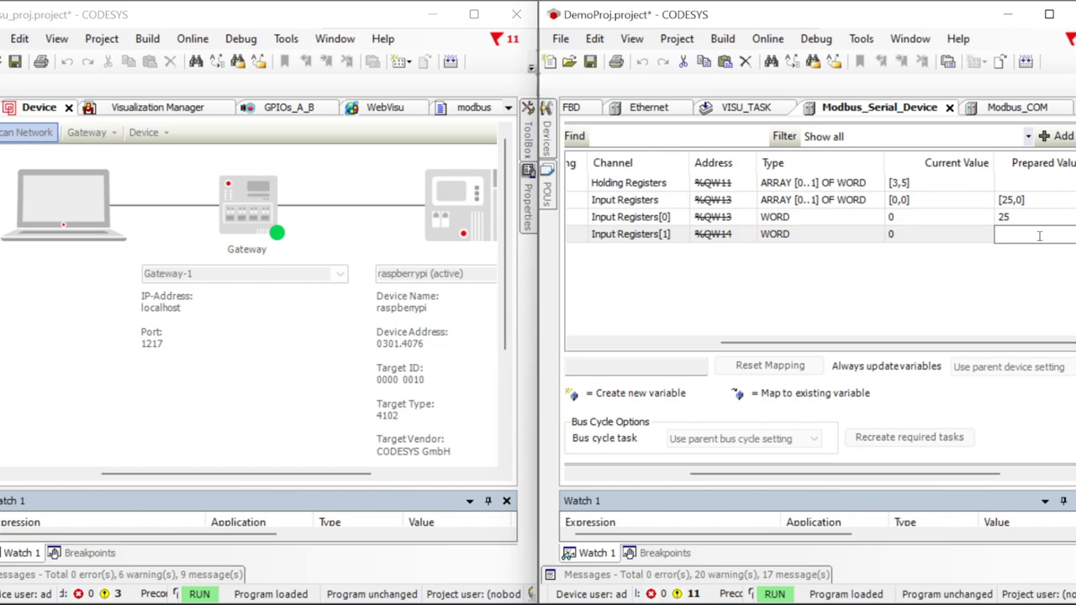
{"action": "type", "text": "35"}
{"action": "key", "text": "Return"}
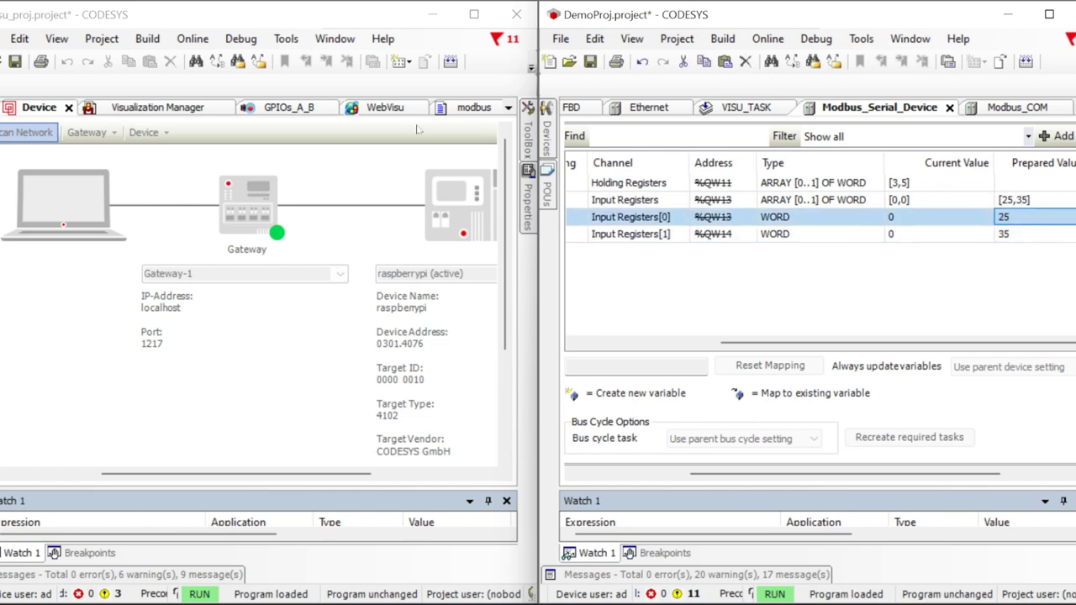
- Open Visu_proj's online modbus program and expand the mData, mData1 and mDataI arrays to inspect their element values
{"action": "left_click", "coordinate": [460, 110]}
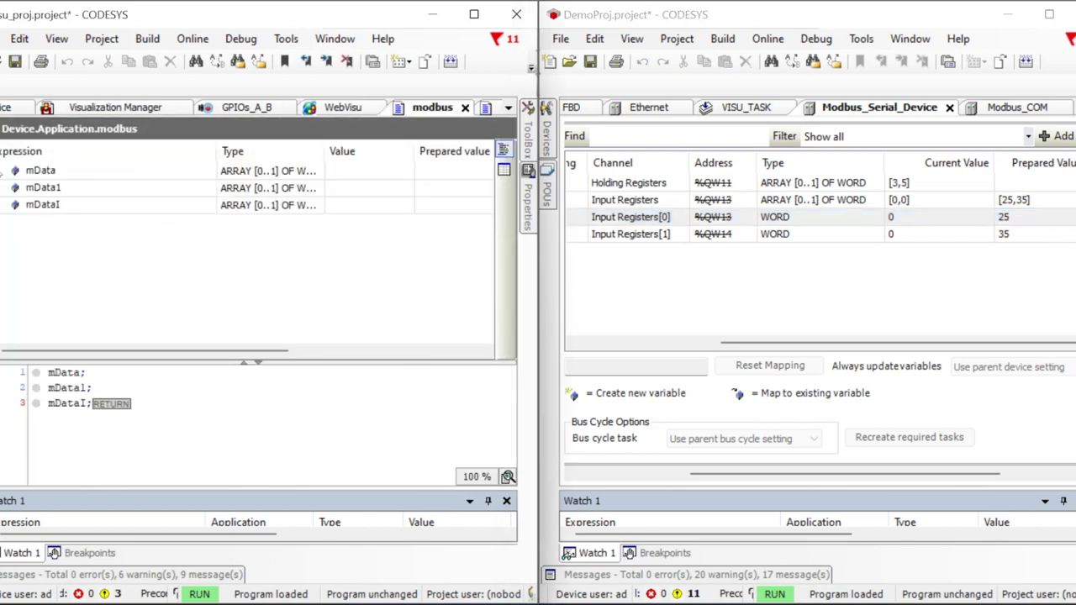
{"action": "left_click", "coordinate": [4, 171]}
{"action": "left_click", "coordinate": [4, 222]}
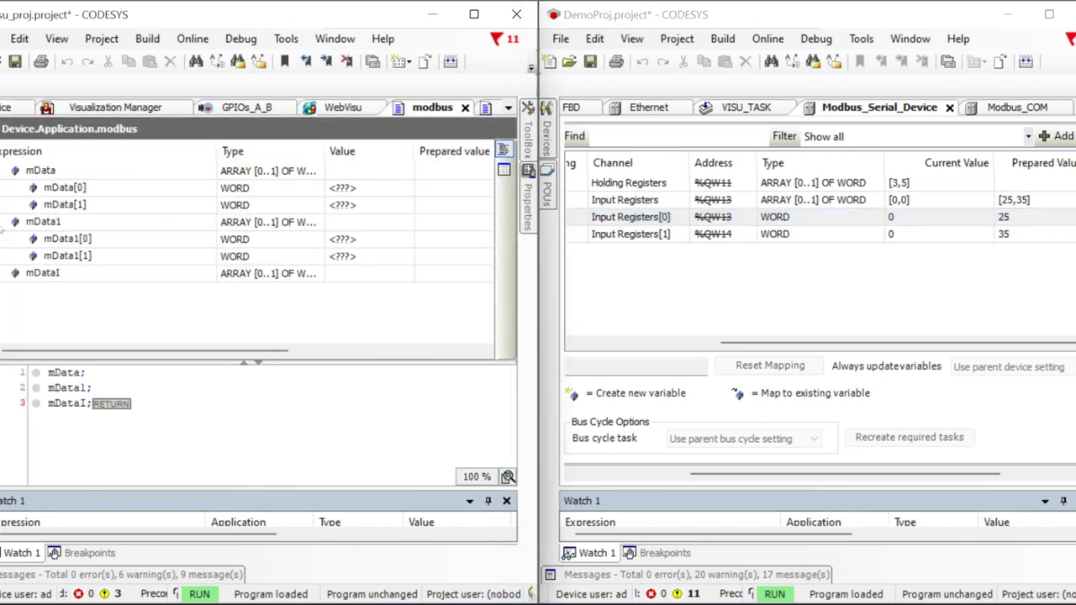
{"action": "left_click", "coordinate": [5, 273]}
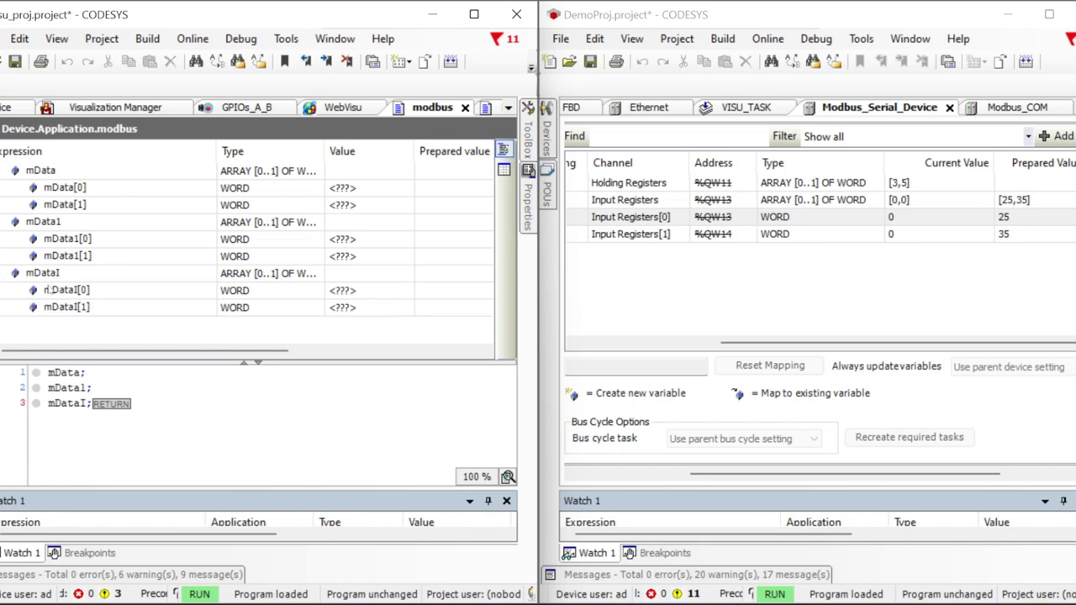
- Write the prepared Input Registers values in DemoProj, and reopen Visu_proj's modbus program from Device.Application to compare the elements of mDataI and mData1
{"action": "left_click", "coordinate": [1005, 236]}
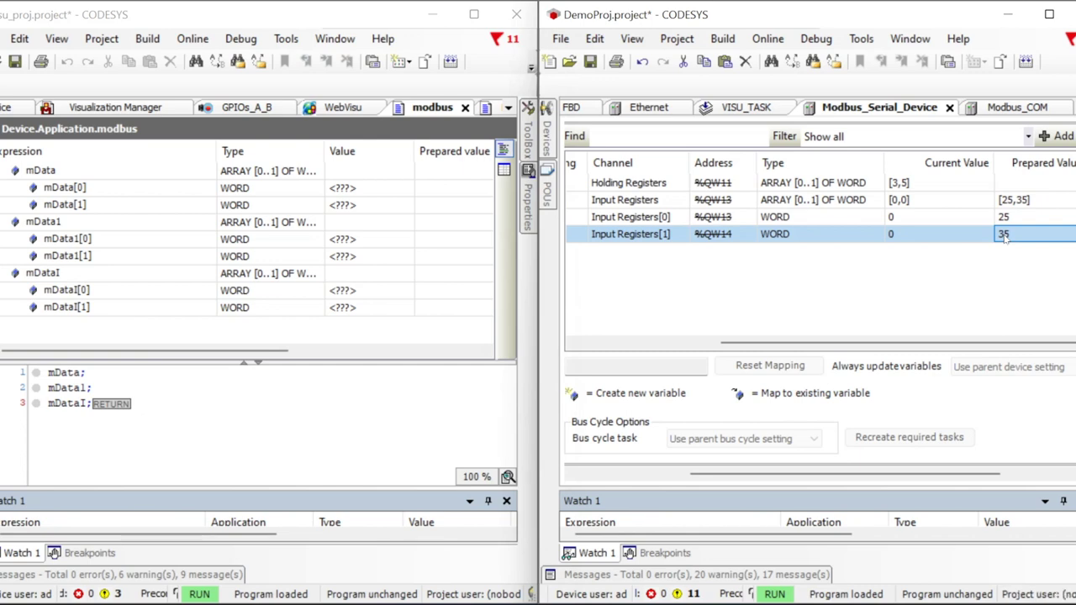
{"action": "key", "text": "ctrl+F7"}
{"action": "left_click", "coordinate": [2, 135]}
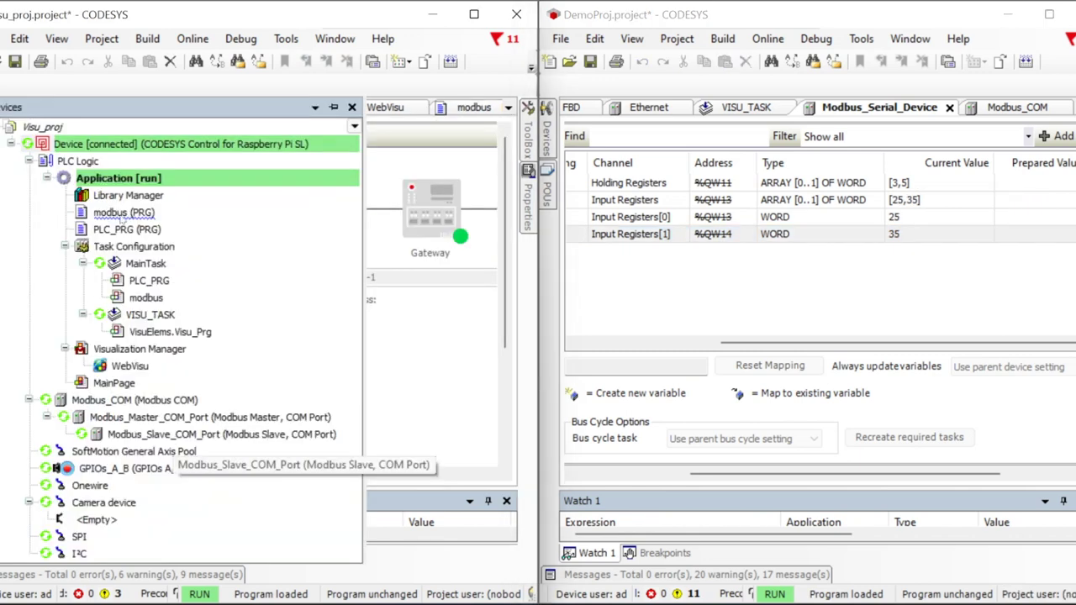
{"action": "double_click", "coordinate": [122, 212]}
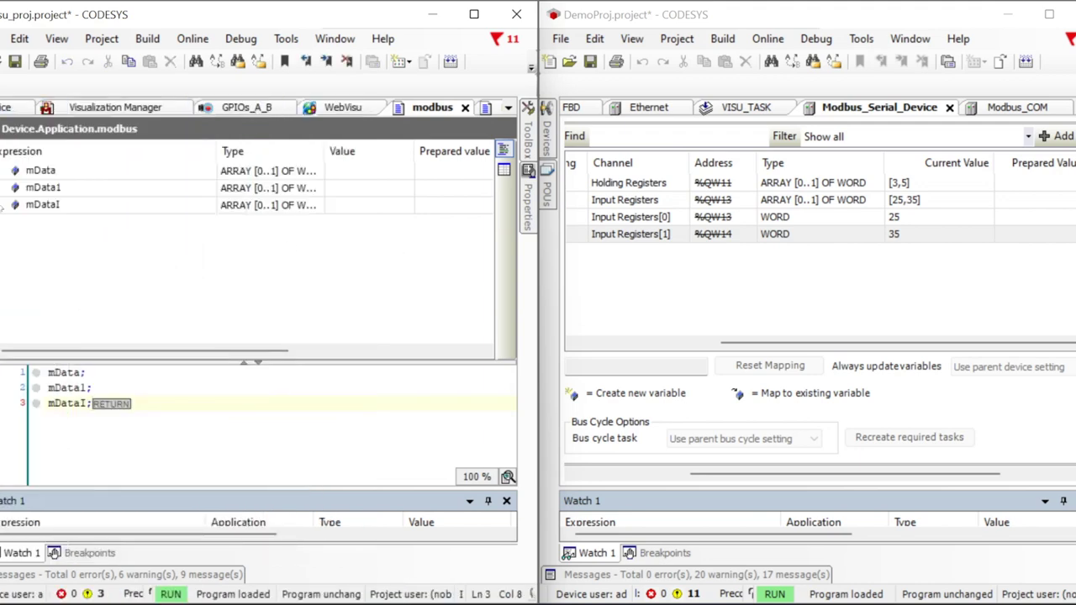
{"action": "left_click", "coordinate": [3, 205]}
{"action": "left_click", "coordinate": [3, 187]}
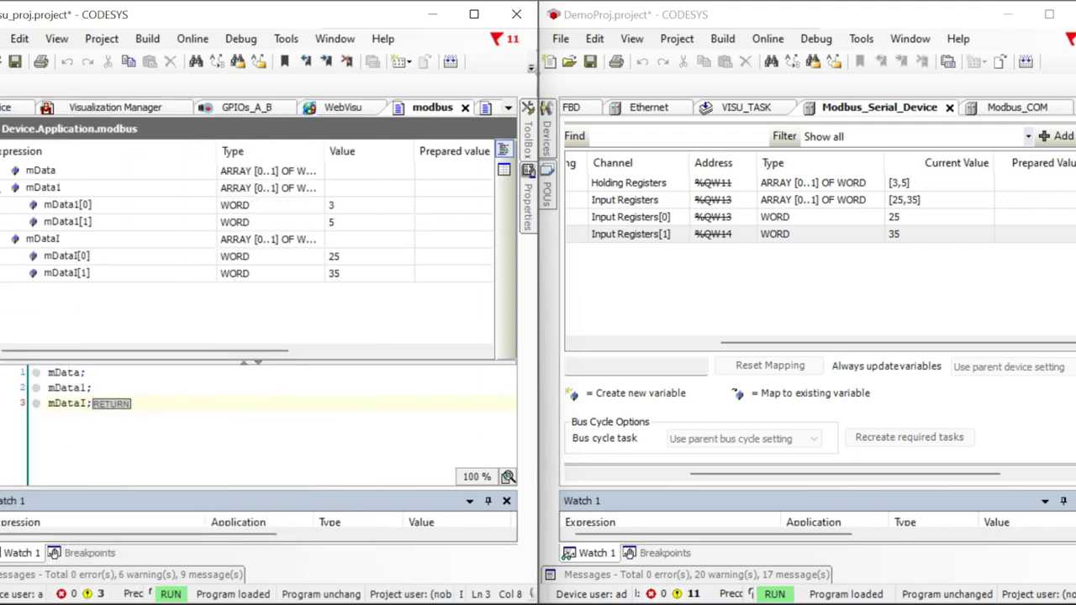
- Set Input Registers[0] to 45 and Input Registers[1] to 55 in DemoProj and write the values to the running device
{"action": "left_click", "coordinate": [1027, 264]}
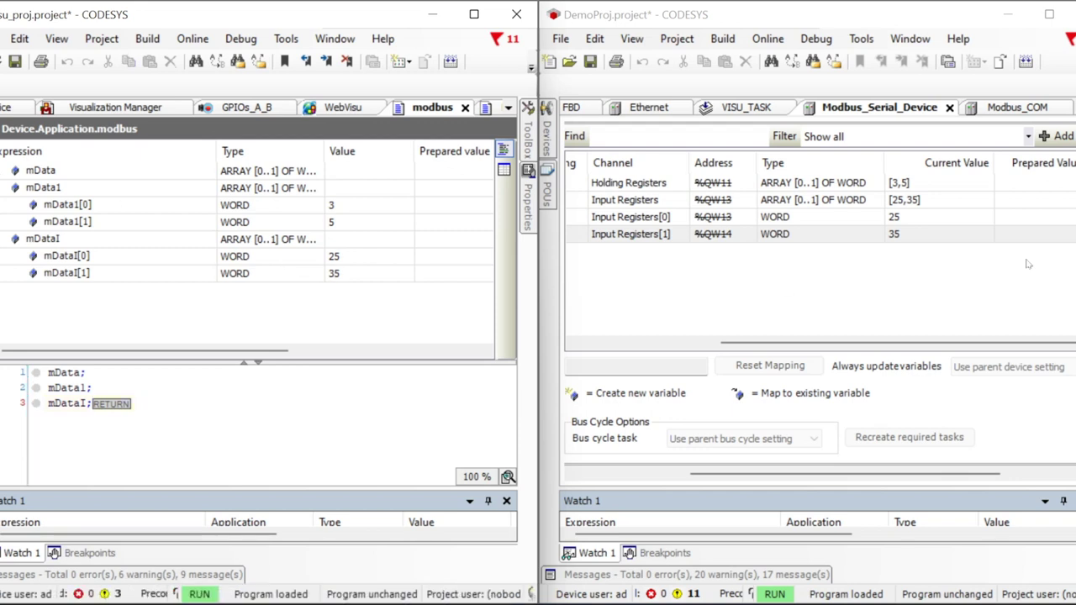
{"action": "left_click", "coordinate": [1023, 217]}
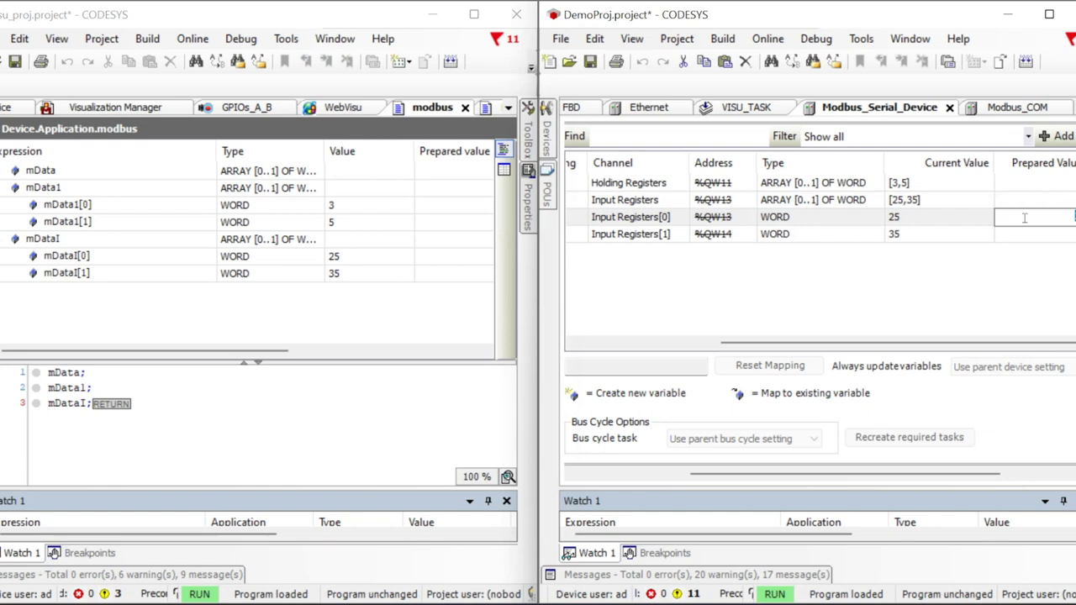
{"action": "type", "text": "45"}
{"action": "left_click", "coordinate": [1034, 235]}
{"action": "type", "text": "55"}
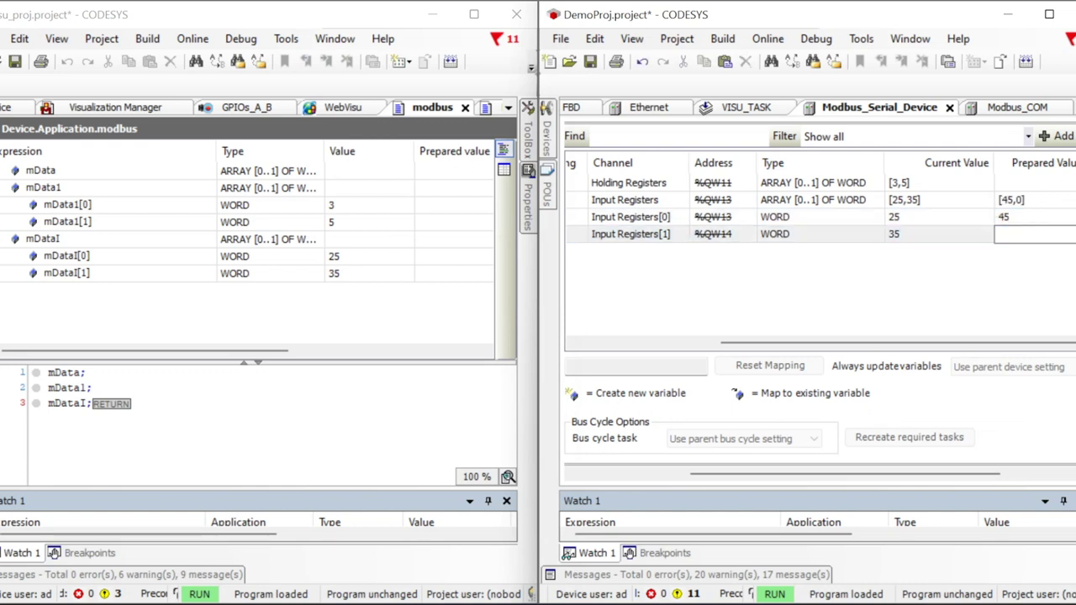
{"action": "key", "text": "Up"}
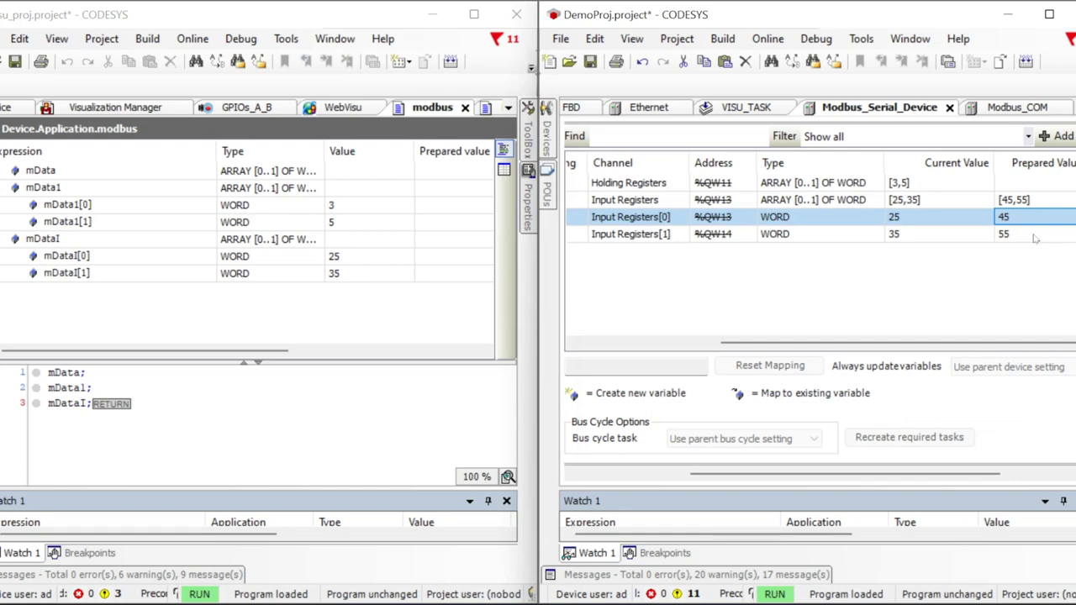
{"action": "key", "text": "ctrl+F7"}
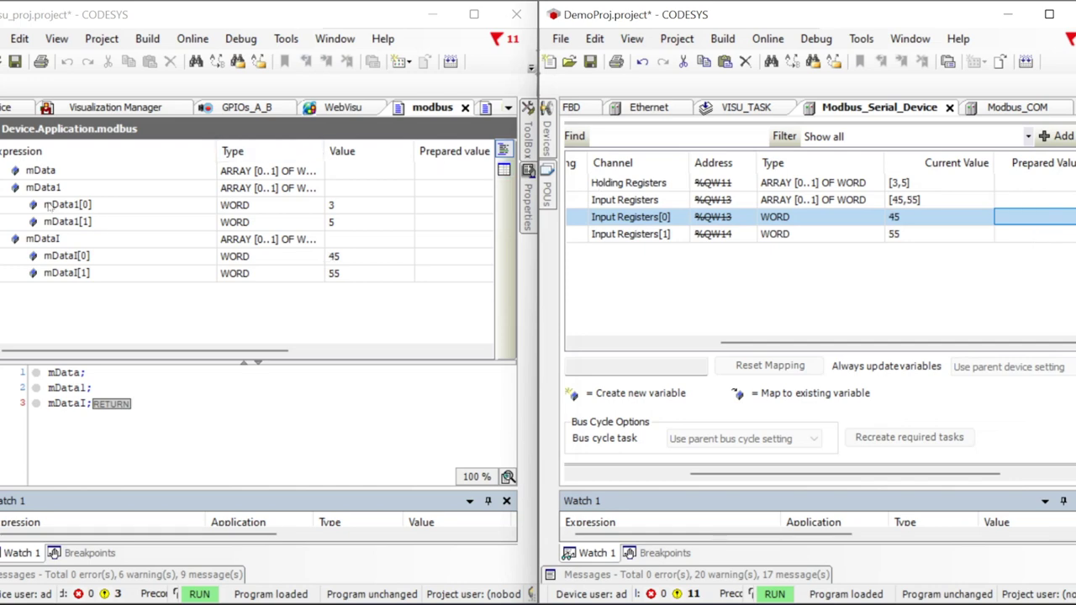
- Prepare the values 230 for mData1[0] and 250 for mData1[1] in Visu_proj's online modbus program
{"action": "left_click", "coordinate": [443, 210]}
{"action": "left_click", "coordinate": [442, 208]}
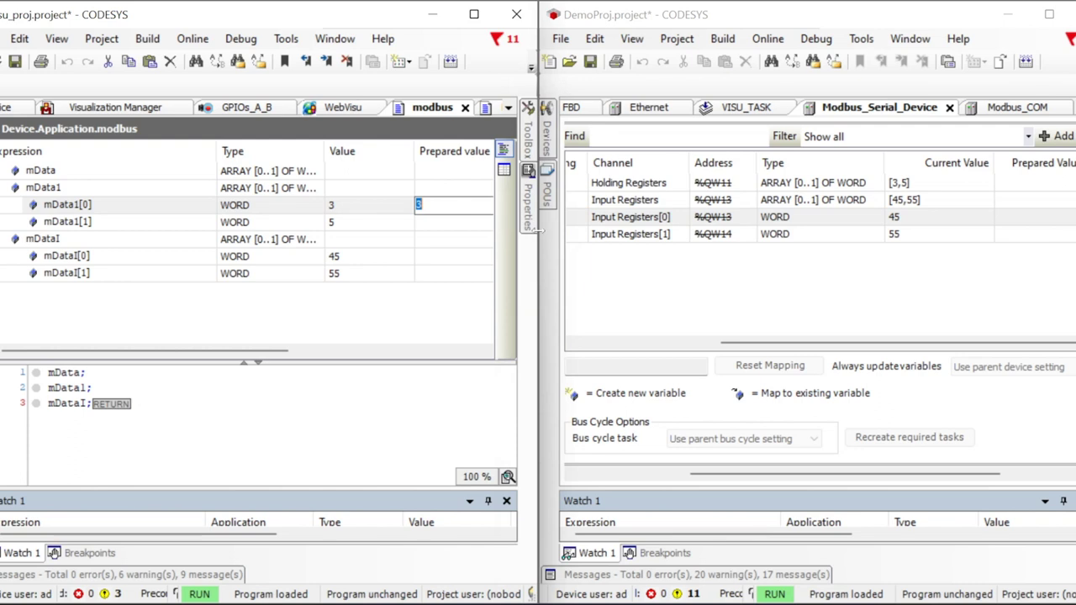
{"action": "type", "text": "230"}
{"action": "key", "text": "Return"}
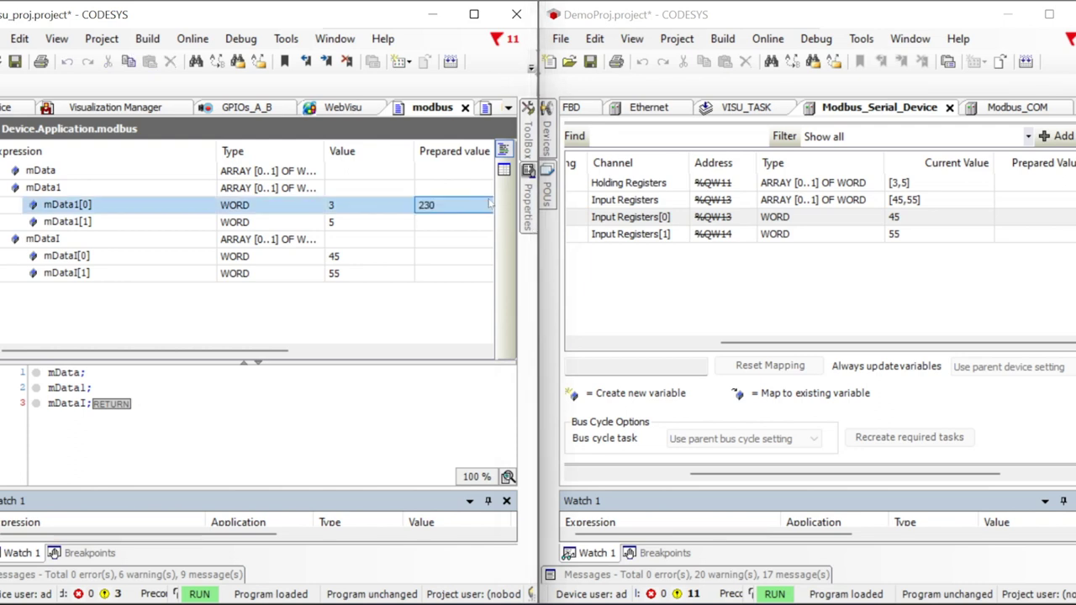
{"action": "key", "text": "Down"}
{"action": "type", "text": "25"}
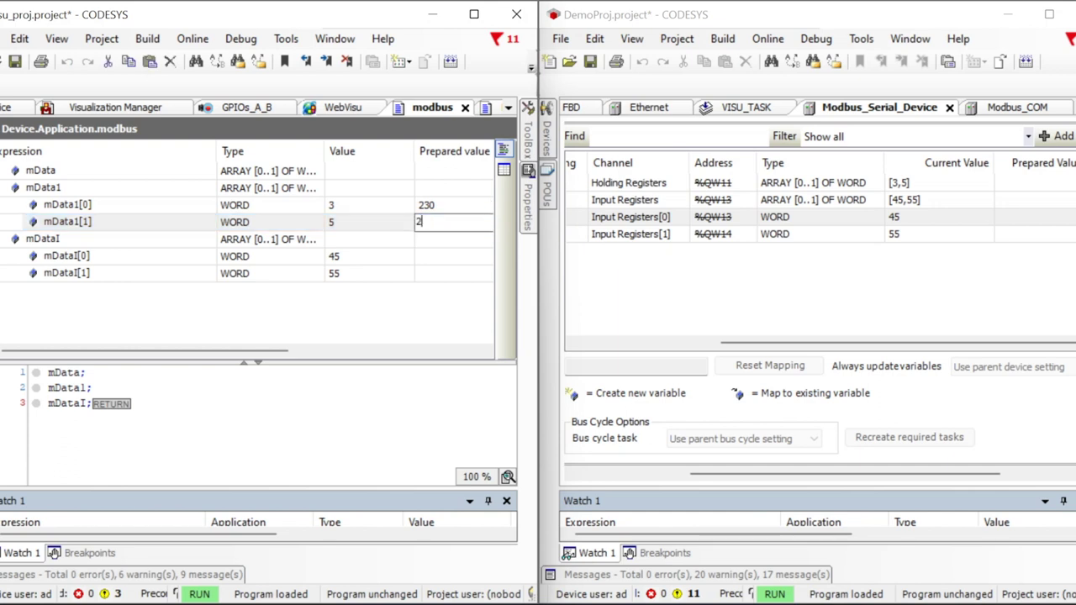
{"action": "key", "text": "Return"}
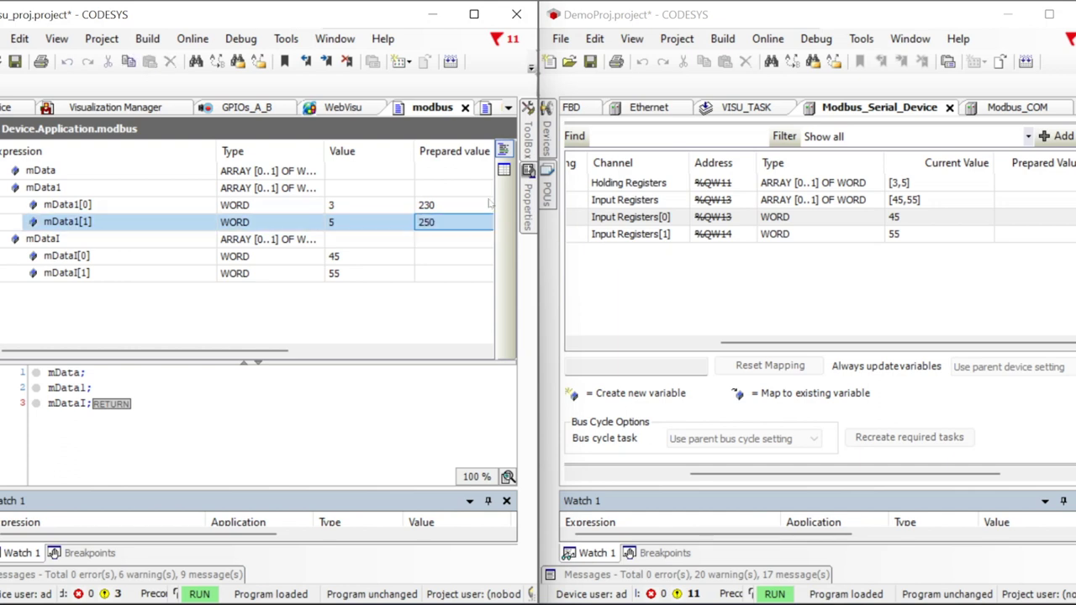
- Write the prepared mData1 values in Visu_proj, and expand Holding Registers in DemoProj's I/O mapping to compare their current values
{"action": "key", "text": "ctrl+F7"}
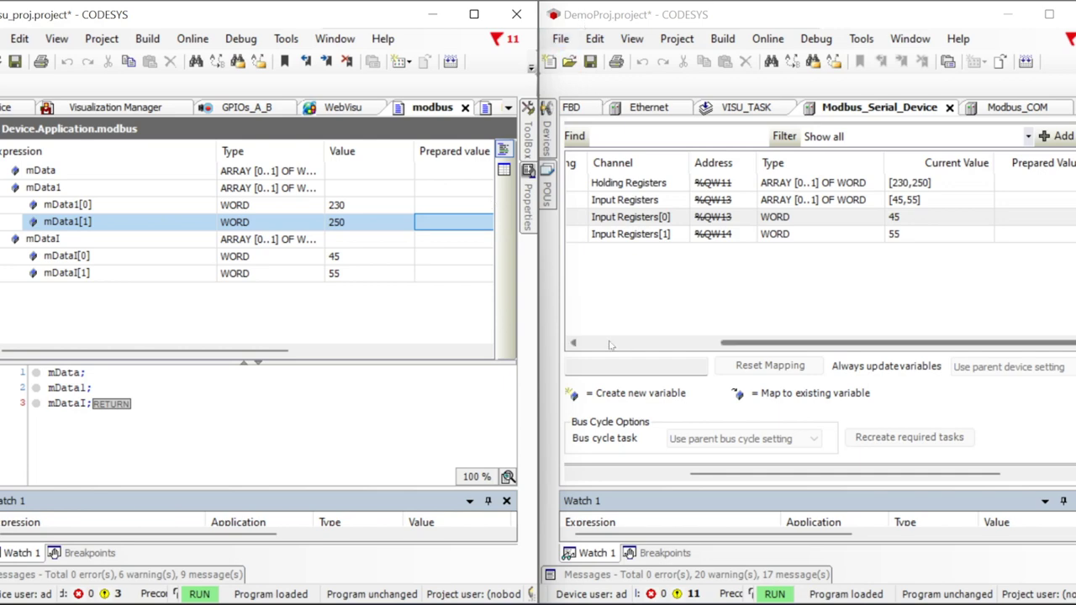
{"action": "left_click", "coordinate": [611, 345]}
{"action": "left_click", "coordinate": [801, 343]}
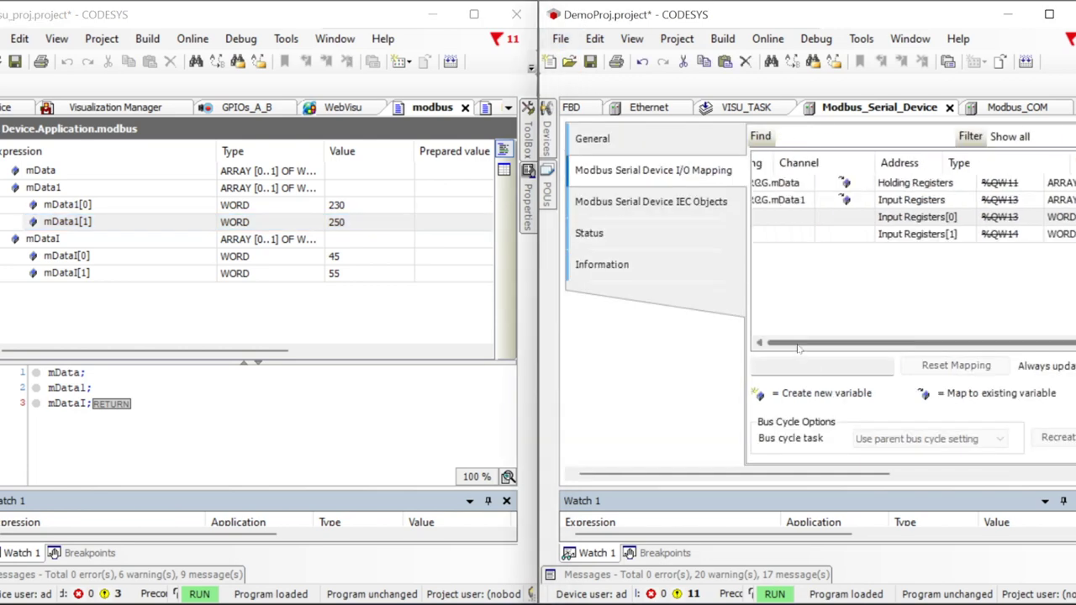
{"action": "left_click", "coordinate": [762, 185]}
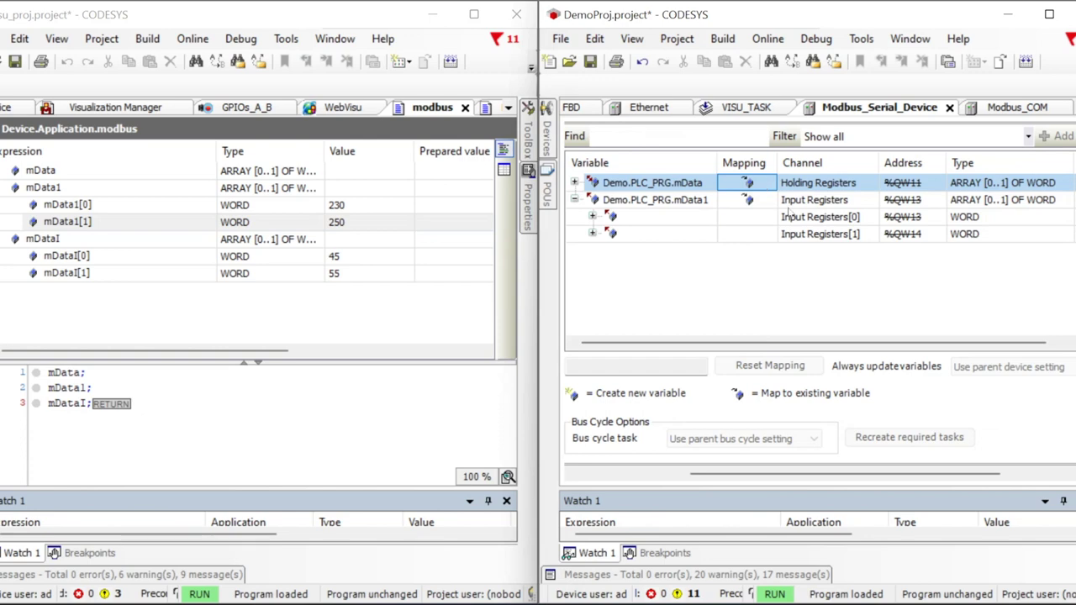
{"action": "left_click", "coordinate": [575, 183]}
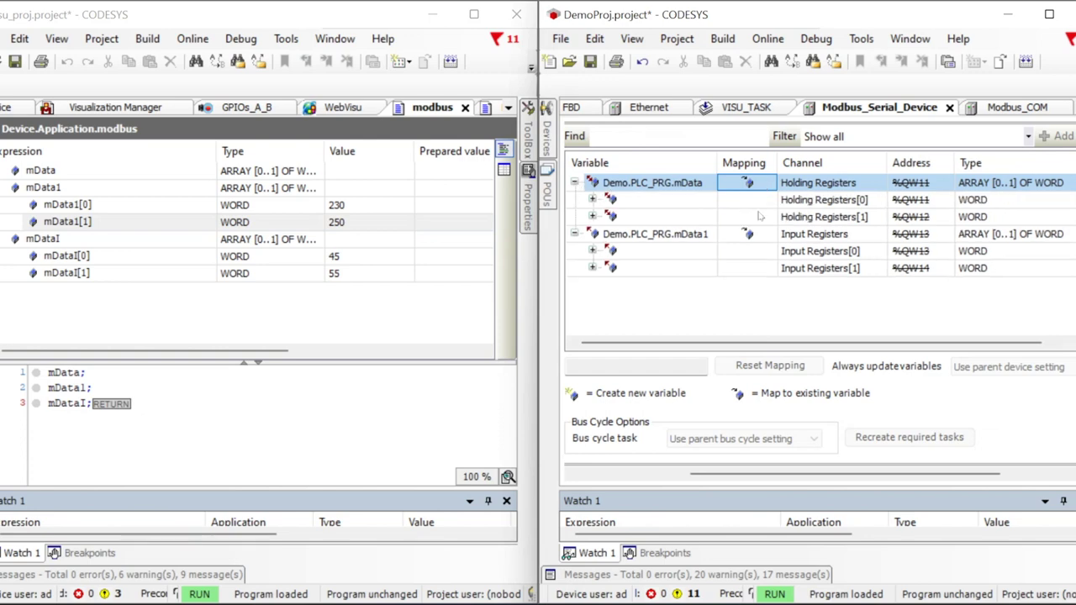
{"action": "scroll", "coordinate": [903, 239], "scroll_direction": "right", "scroll_amount": 5}
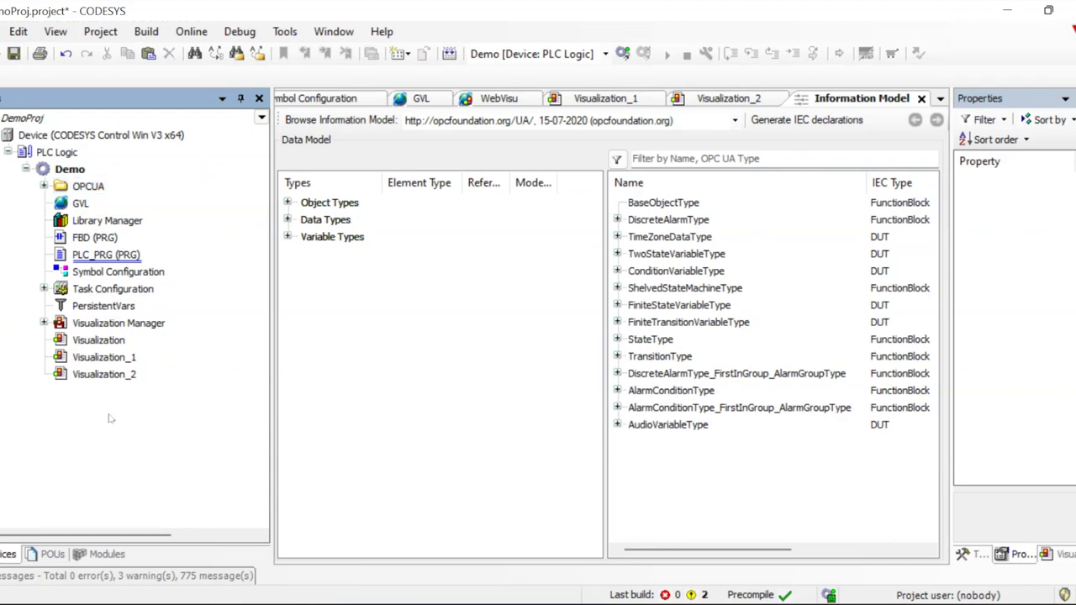
- Start adding a device under the top-level Device (CODESYS Control Win V3 x64) in DemoProj
{"action": "left_click", "coordinate": [73, 171]}
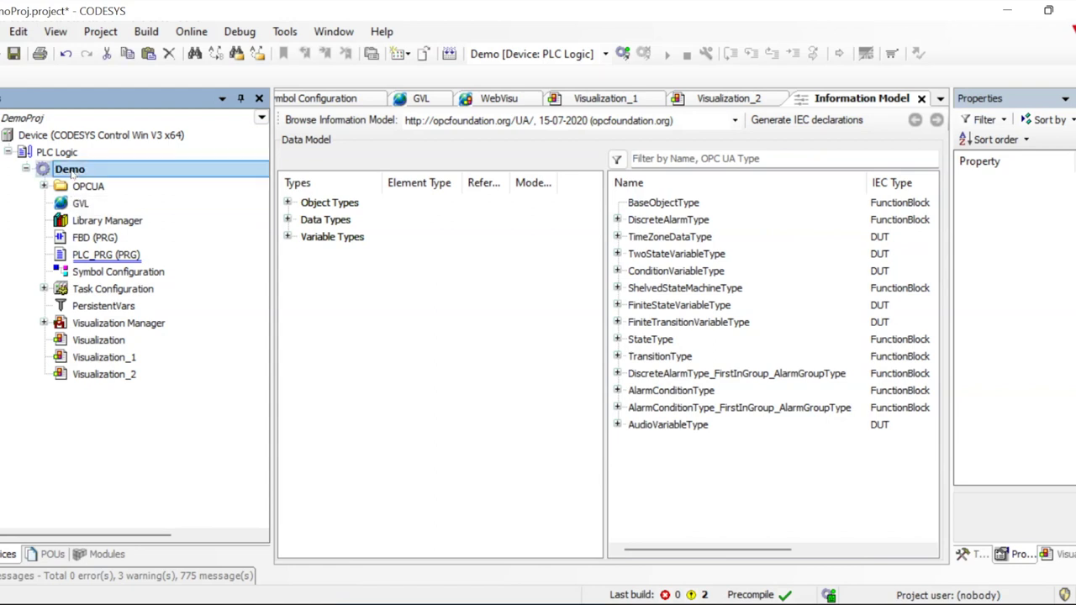
{"action": "right_click", "coordinate": [73, 172]}
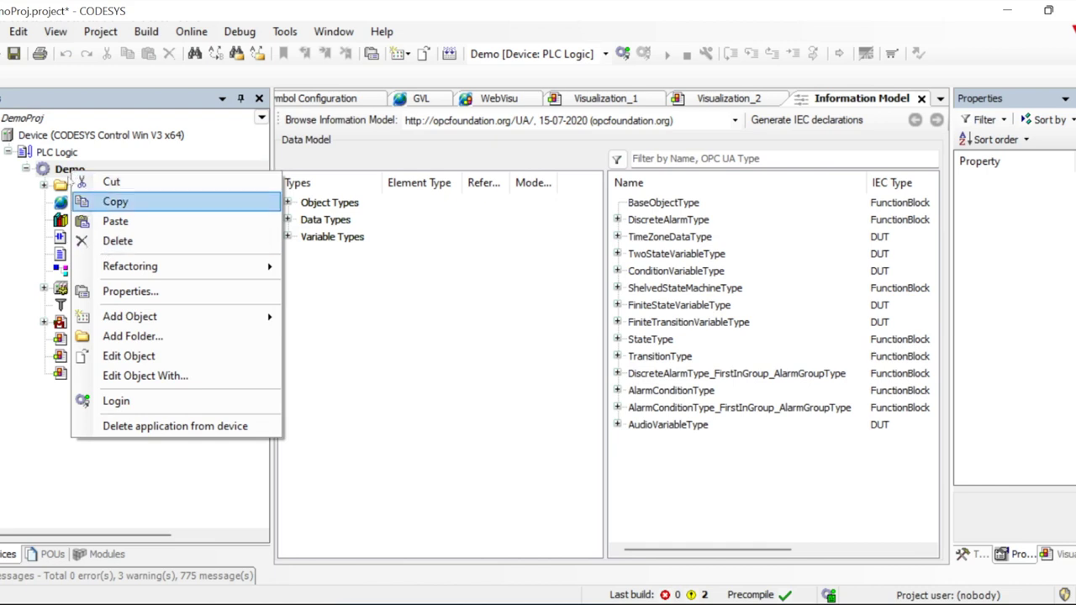
{"action": "left_click_drag", "start_coordinate": [56, 144], "coordinate": [55, 138]}
{"action": "right_click", "coordinate": [55, 137]}
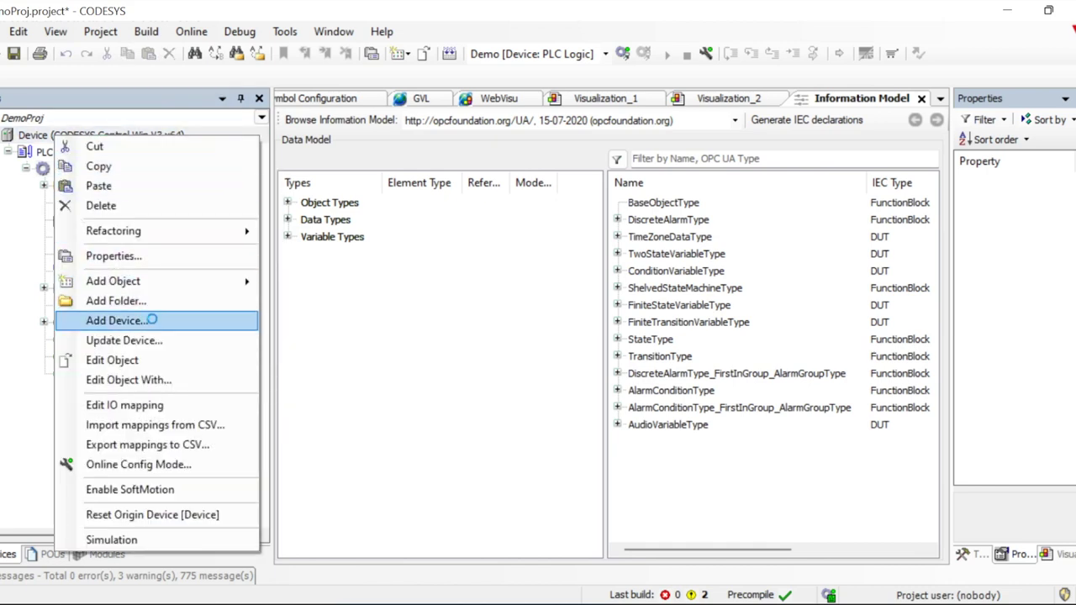
{"action": "left_click", "coordinate": [118, 320]}
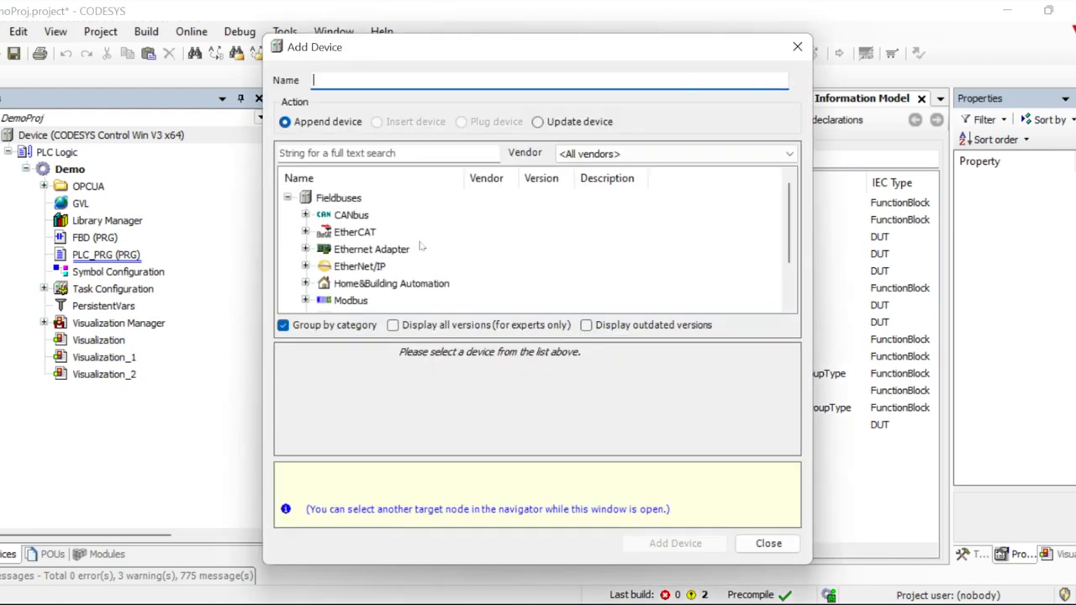
- Browse the available Fieldbuses categories and examine which devices the Modbus category offers
{"action": "left_click", "coordinate": [331, 249]}
{"action": "left_click", "coordinate": [306, 249]}
{"action": "left_click", "coordinate": [306, 249]}
{"action": "scroll", "coordinate": [370, 266], "scroll_direction": "down", "scroll_amount": 1}
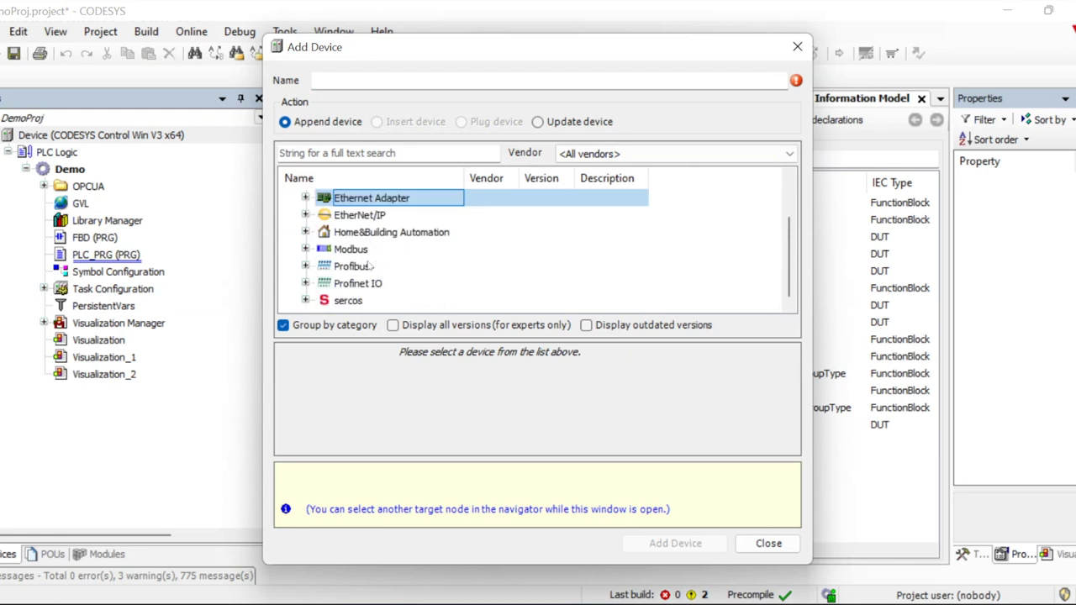
{"action": "left_click", "coordinate": [352, 250]}
{"action": "left_click", "coordinate": [305, 249]}
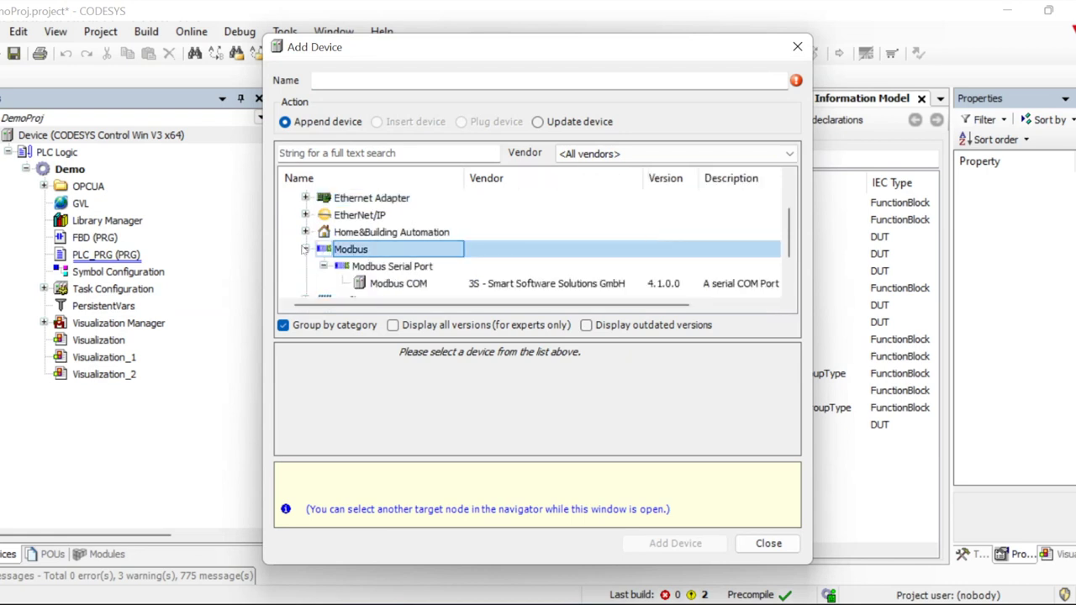
{"action": "scroll", "coordinate": [307, 252], "scroll_direction": "down", "scroll_amount": 1}
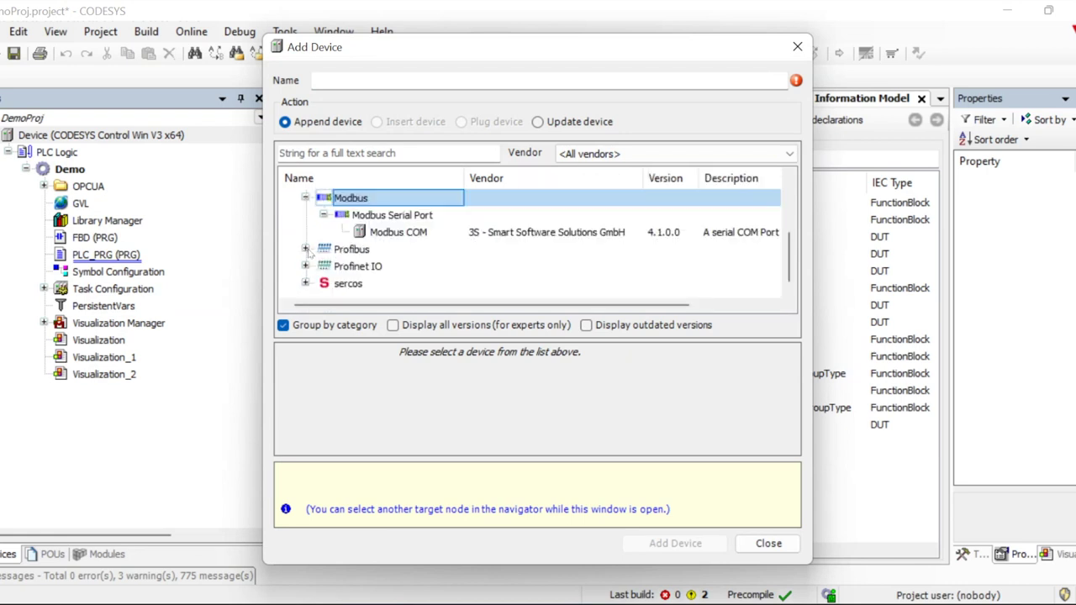
{"action": "scroll", "coordinate": [308, 255], "scroll_direction": "up", "scroll_amount": 1}
{"action": "left_click", "coordinate": [305, 249]}
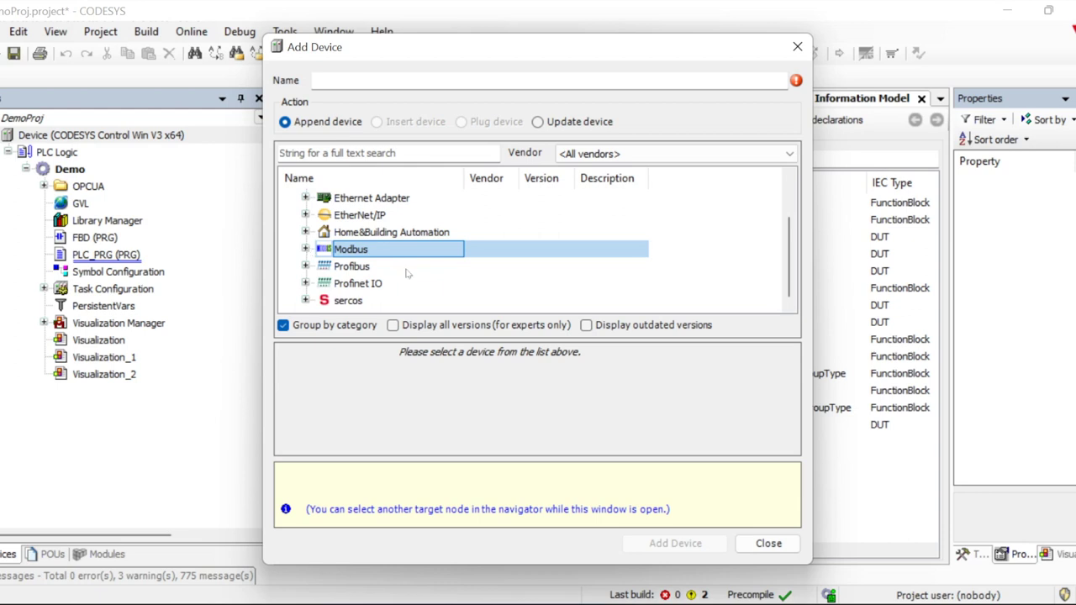
{"action": "scroll", "coordinate": [408, 273], "scroll_direction": "up", "scroll_amount": 1}
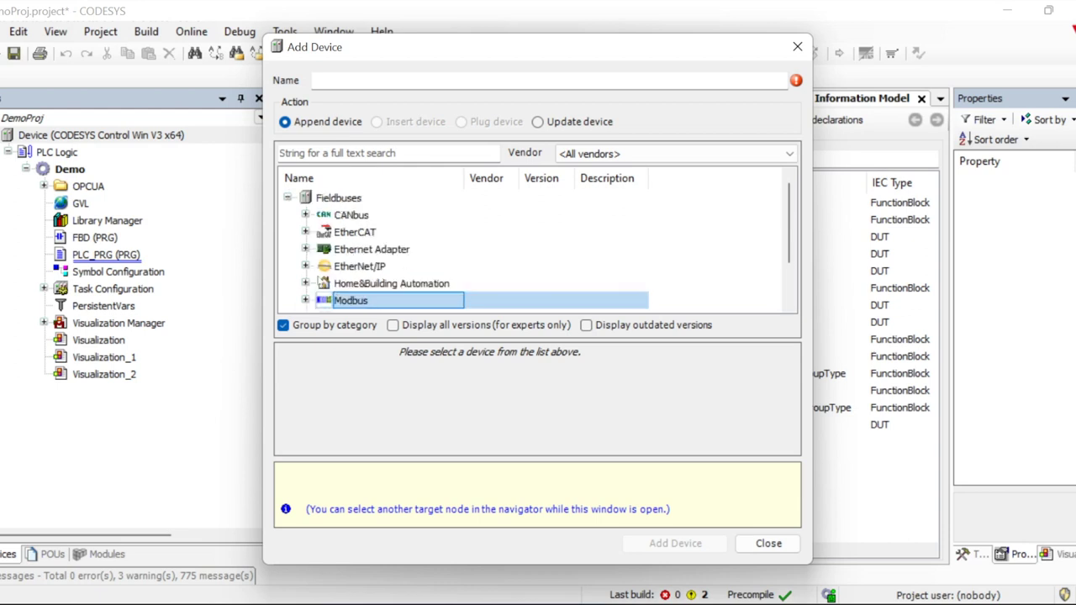
- Append an Ethernet device from the Ethernet Adapter category to the top-level Device
{"action": "left_click", "coordinate": [338, 247]}
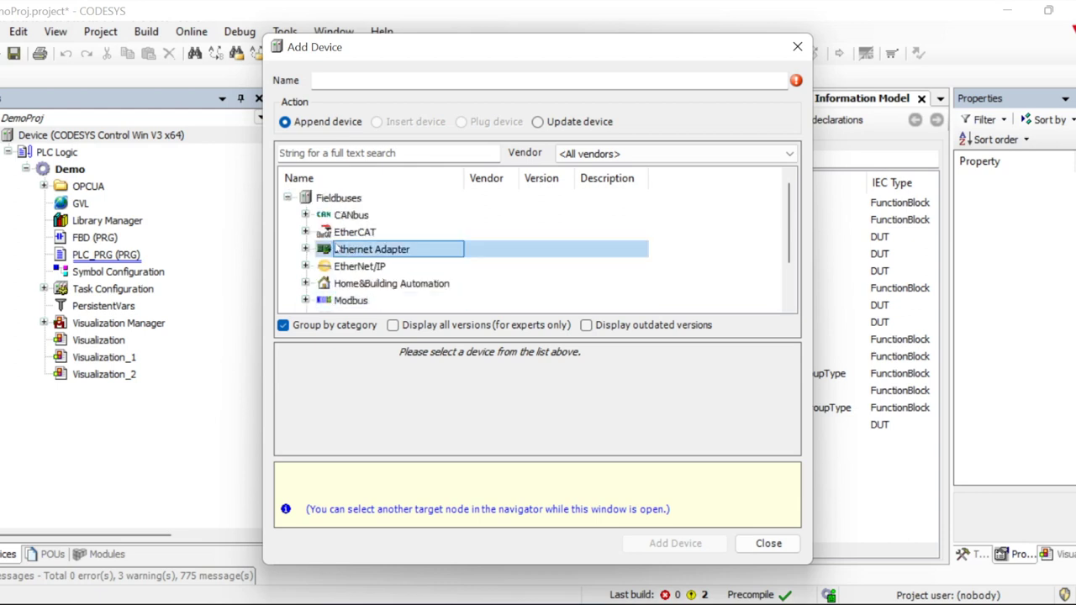
{"action": "left_click", "coordinate": [305, 249]}
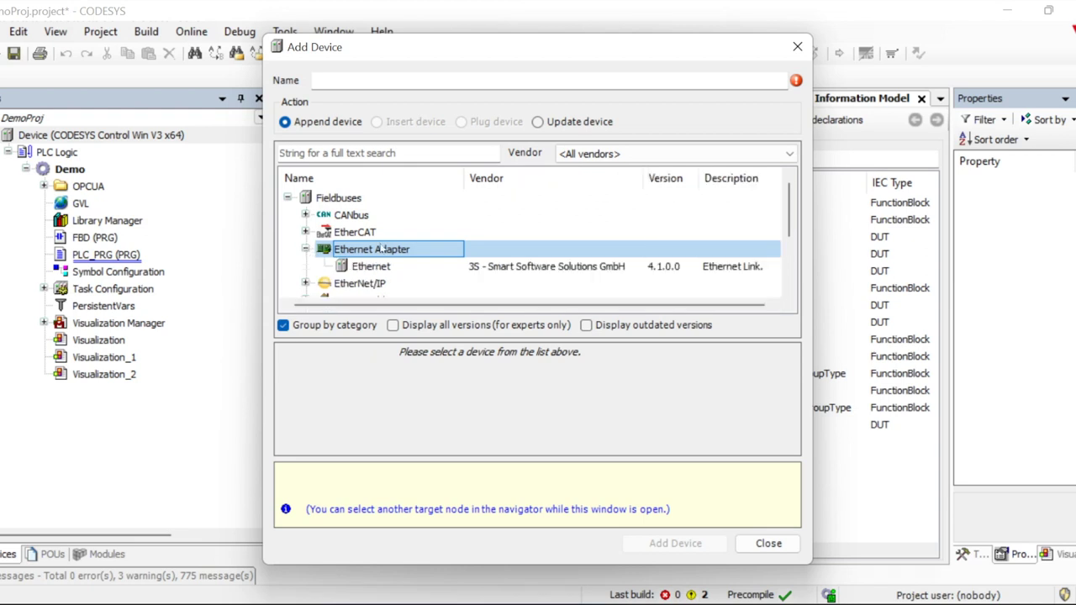
{"action": "scroll", "coordinate": [400, 248], "scroll_direction": "down", "scroll_amount": 1}
{"action": "left_click", "coordinate": [378, 216]}
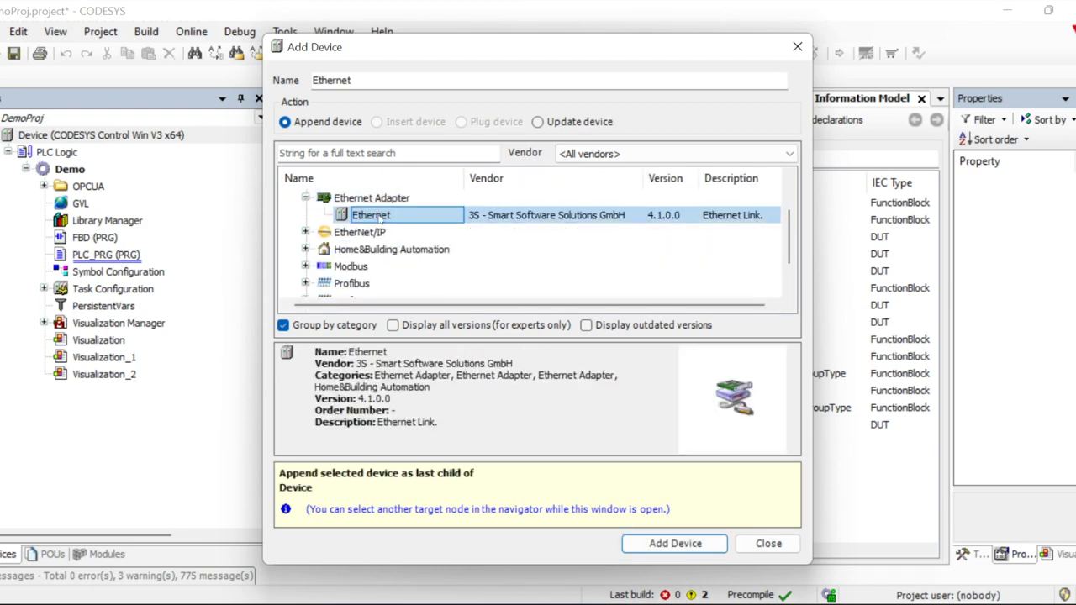
{"action": "left_click", "coordinate": [661, 540]}
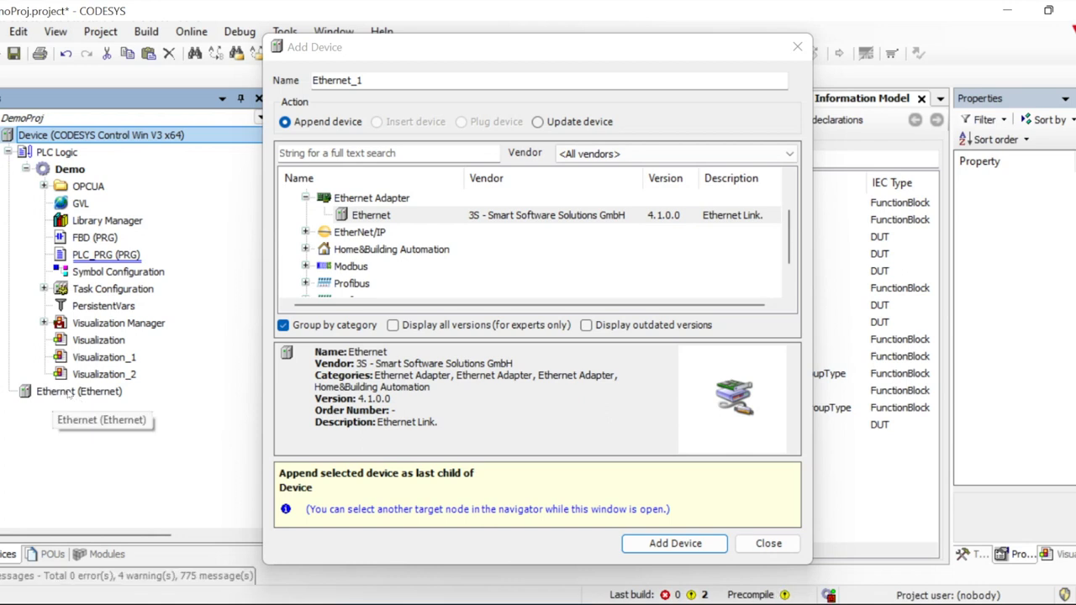
- Append a Modbus TCP Master to the Ethernet device under the name Modbus_TCP_Master
{"action": "left_click", "coordinate": [80, 394]}
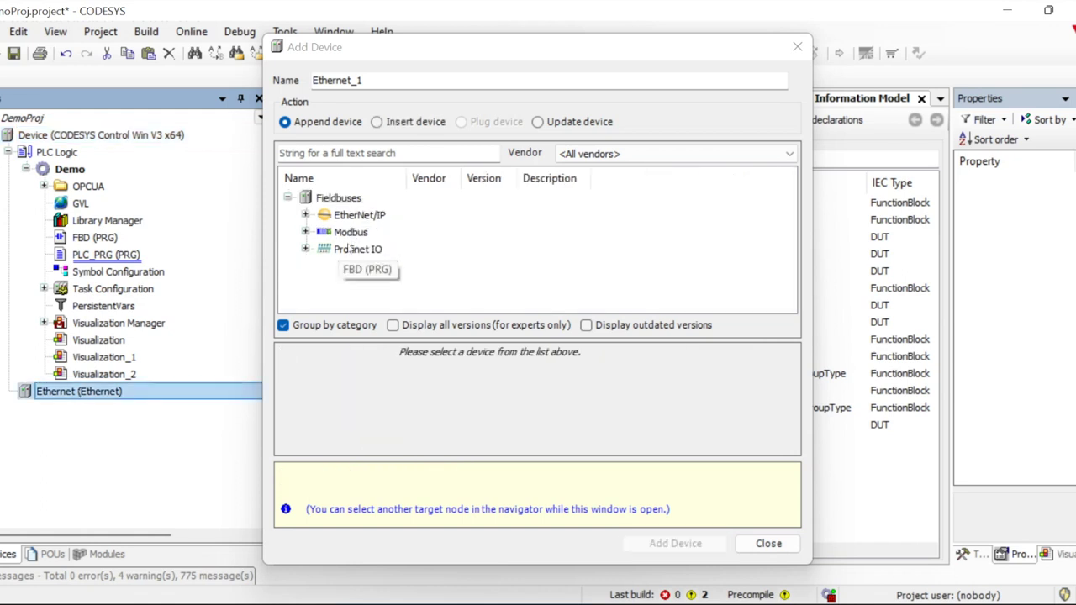
{"action": "left_click", "coordinate": [306, 232]}
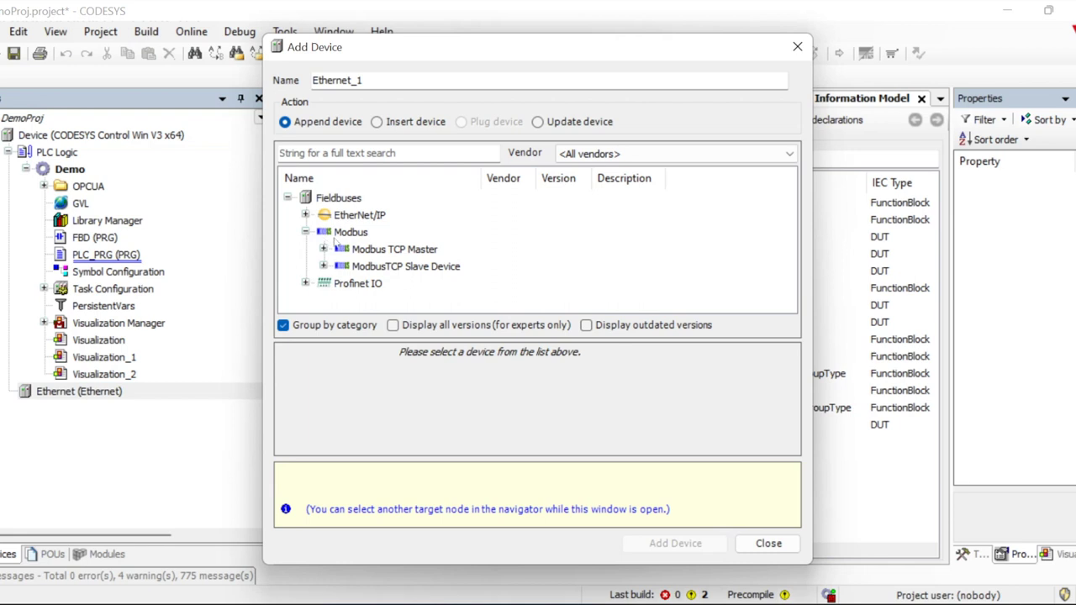
{"action": "left_click", "coordinate": [380, 250]}
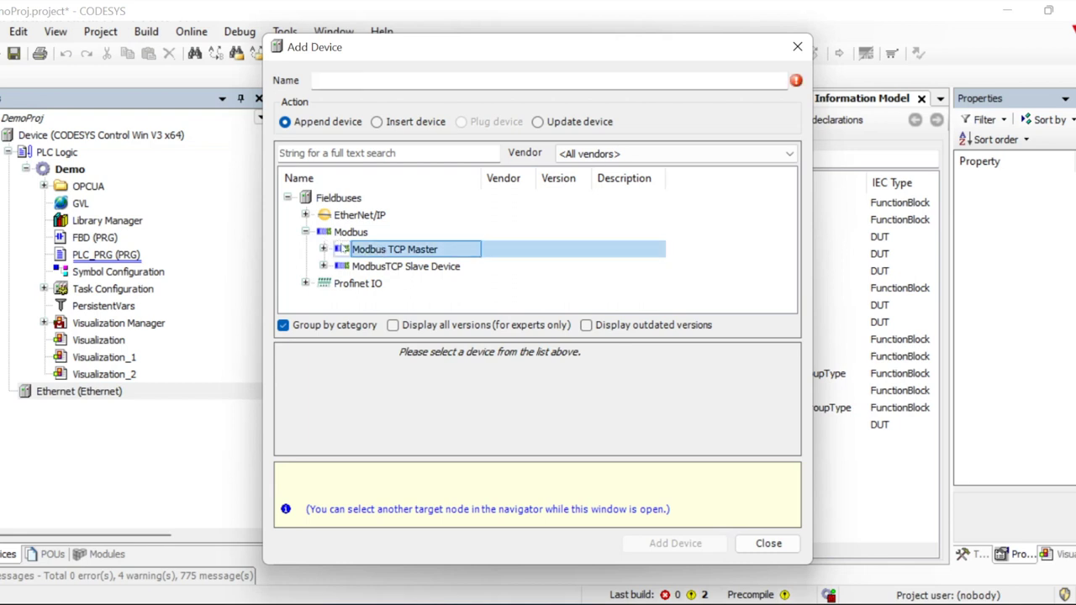
{"action": "left_click", "coordinate": [323, 249]}
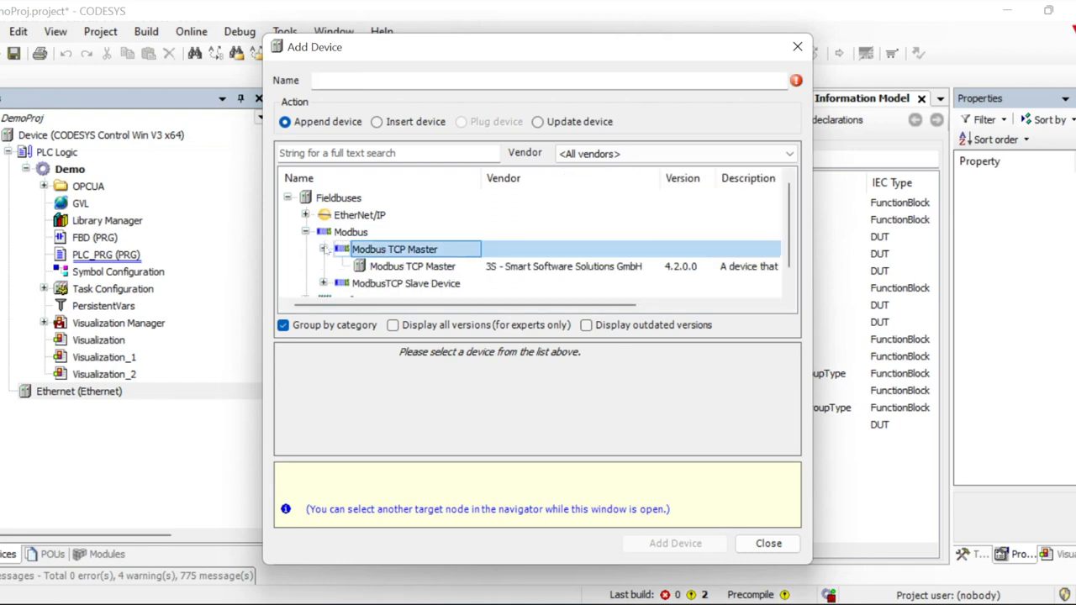
{"action": "left_click", "coordinate": [382, 266]}
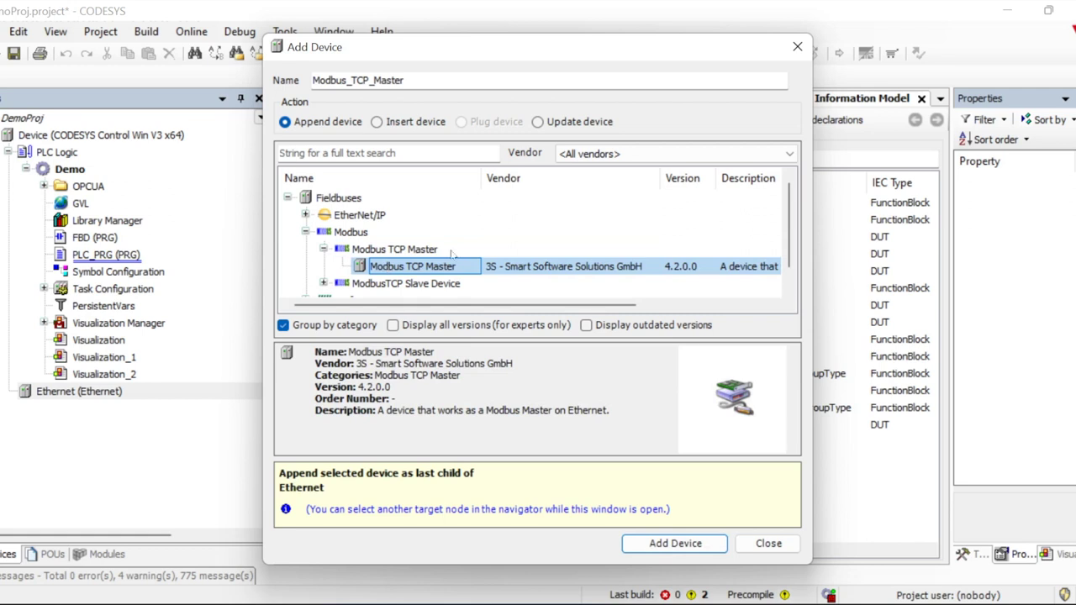
{"action": "scroll", "coordinate": [458, 254], "scroll_direction": "down", "scroll_amount": 1}
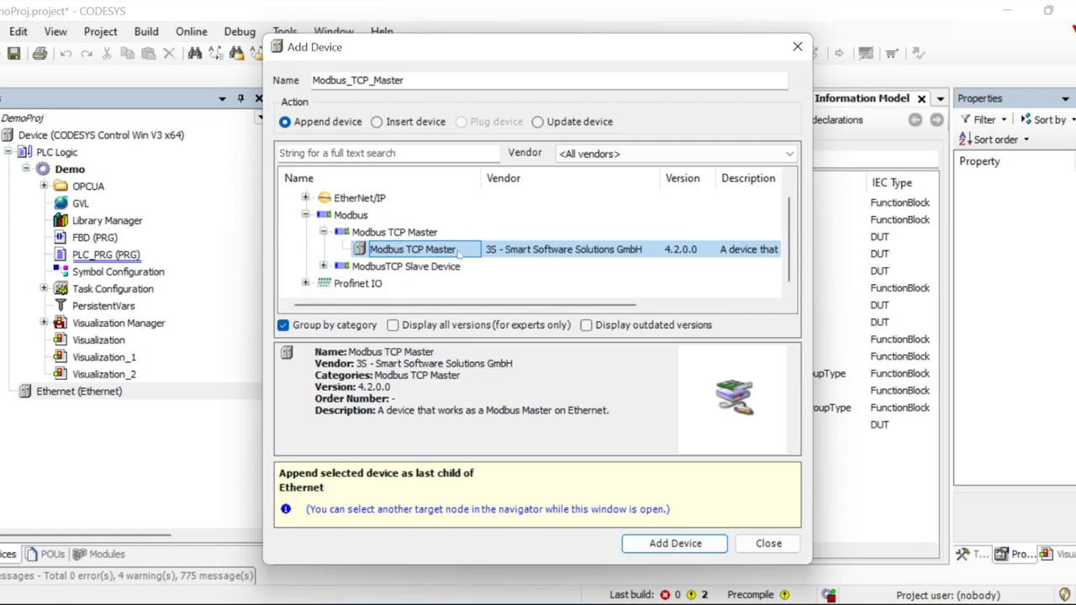
{"action": "left_click", "coordinate": [674, 543]}
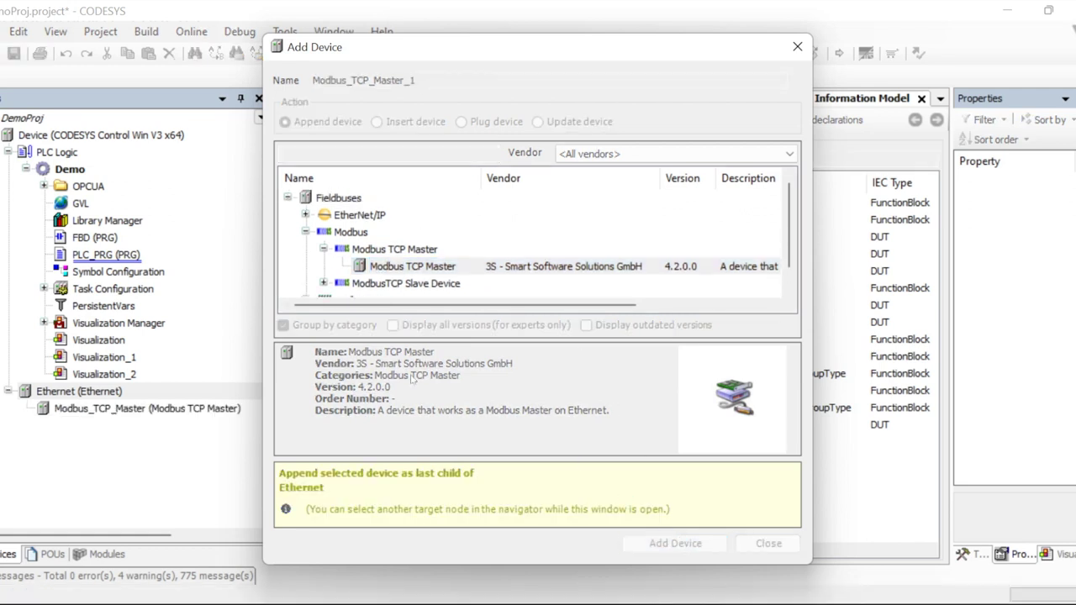
- Append a Modbus TCP Slave to Modbus_TCP_Master under the name Modbus_TCP_Slave and finish adding devices
{"action": "left_click", "coordinate": [112, 410]}
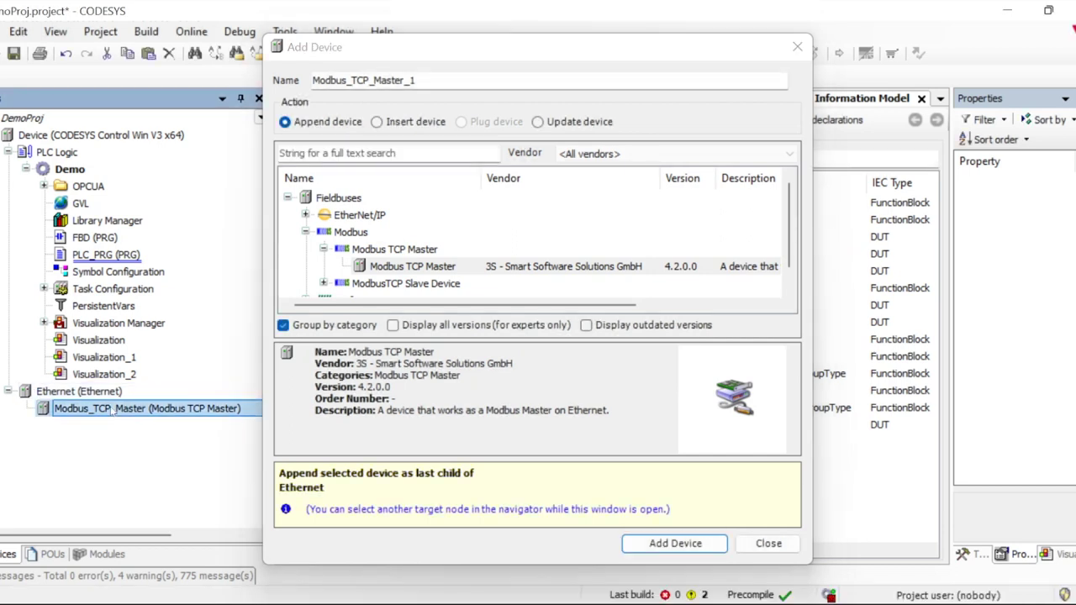
{"action": "left_click", "coordinate": [410, 253]}
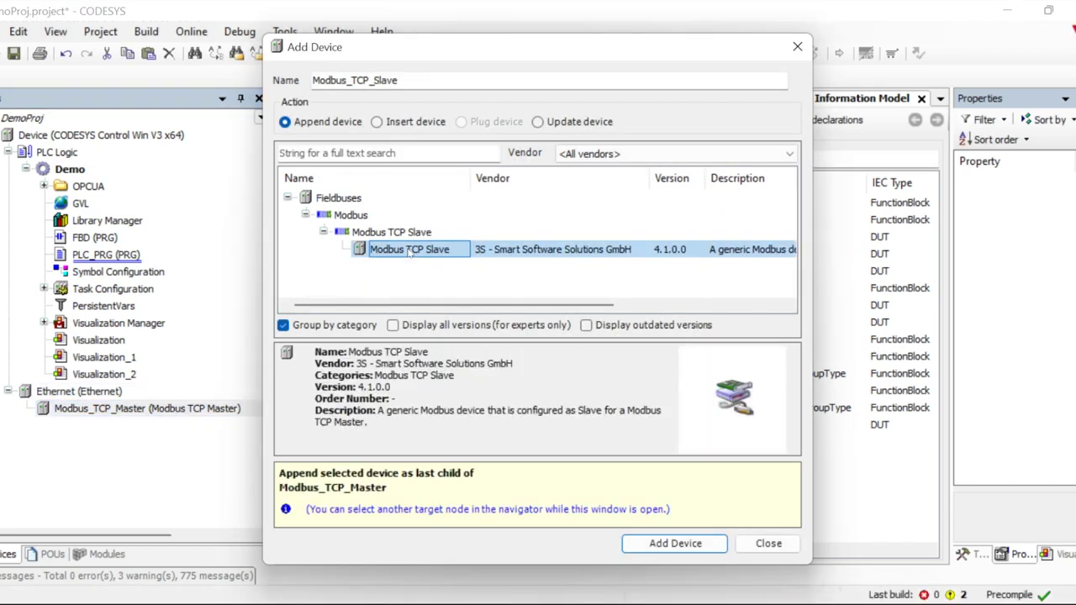
{"action": "left_click", "coordinate": [687, 544]}
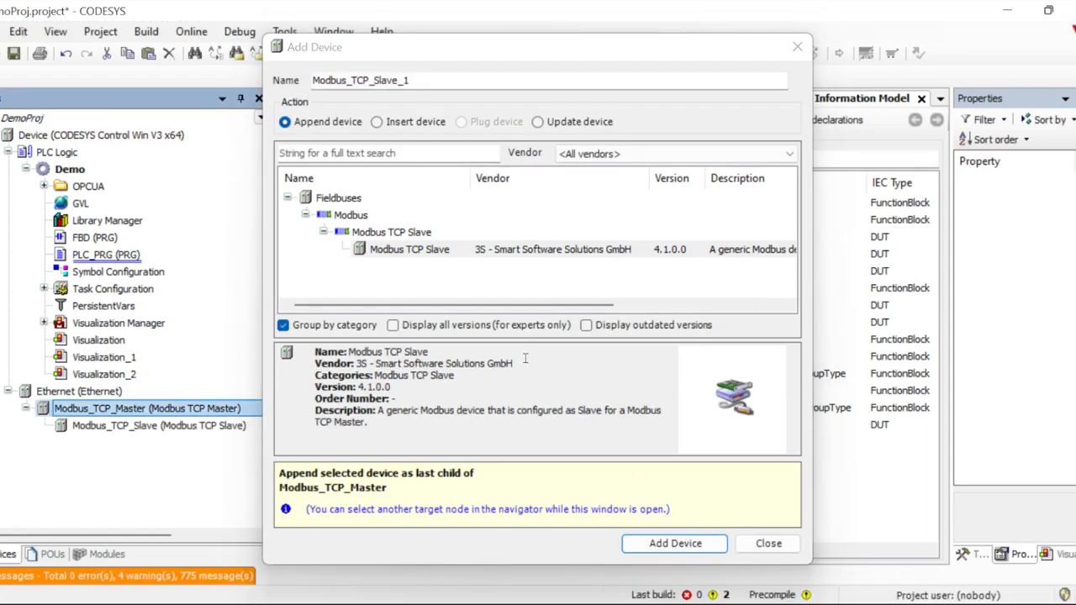
{"action": "left_click", "coordinate": [768, 543]}
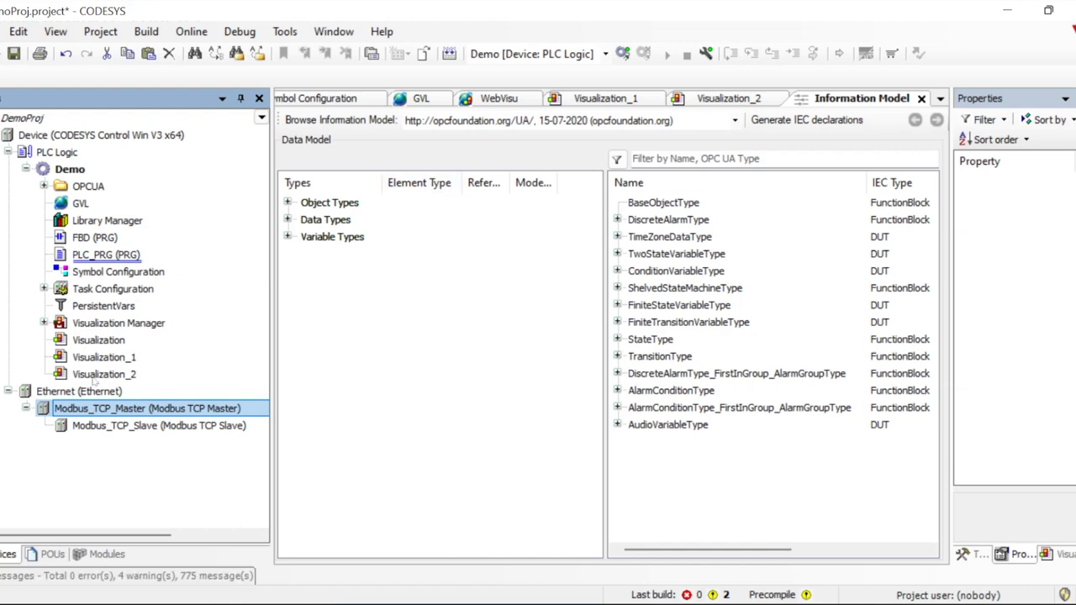
- Assign the WiFi adapter with IP address 192.168.0.184 as the Ethernet device's network interface
{"action": "left_click", "coordinate": [85, 392]}
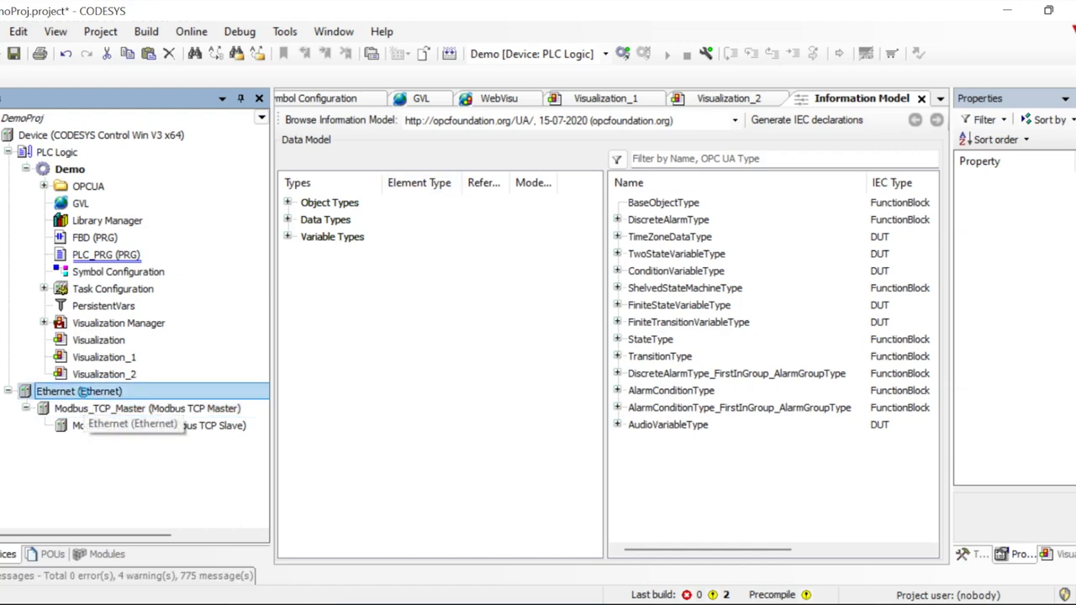
{"action": "double_click", "coordinate": [85, 393]}
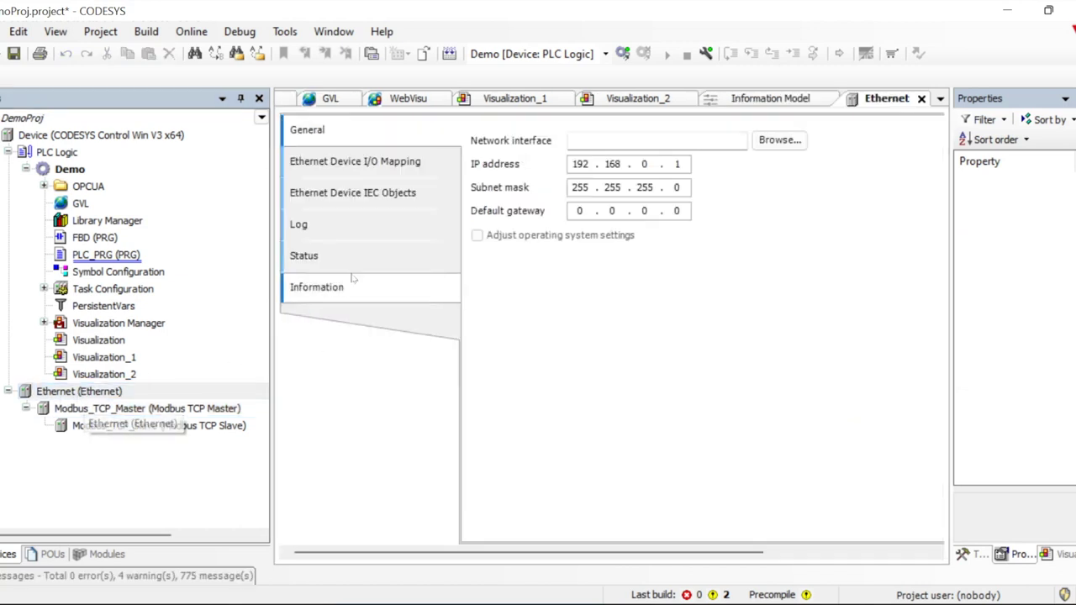
{"action": "left_click", "coordinate": [795, 140]}
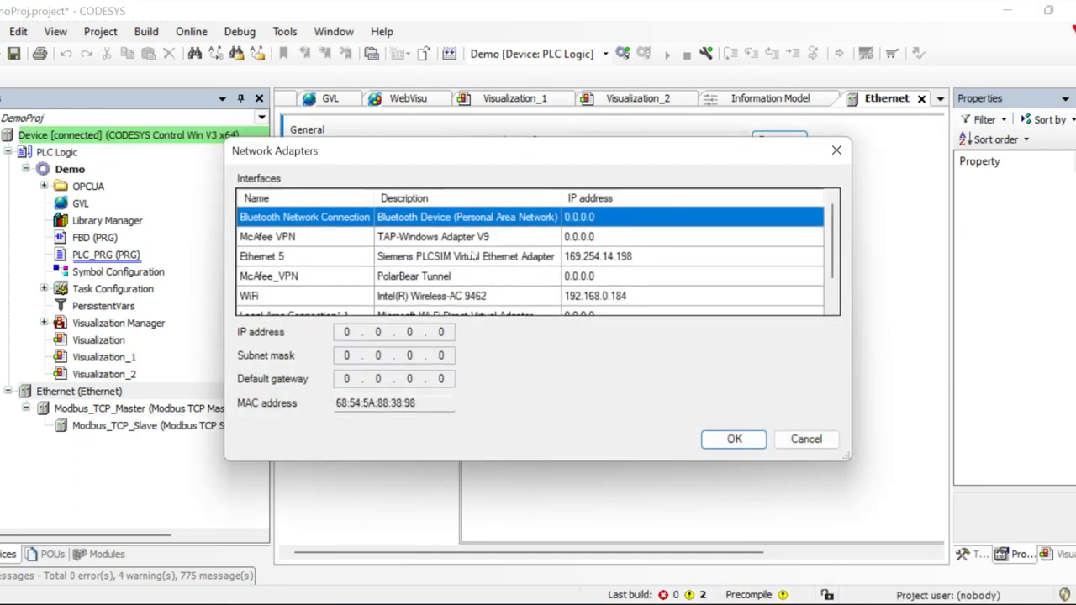
{"action": "scroll", "coordinate": [473, 256], "scroll_direction": "down", "scroll_amount": 1}
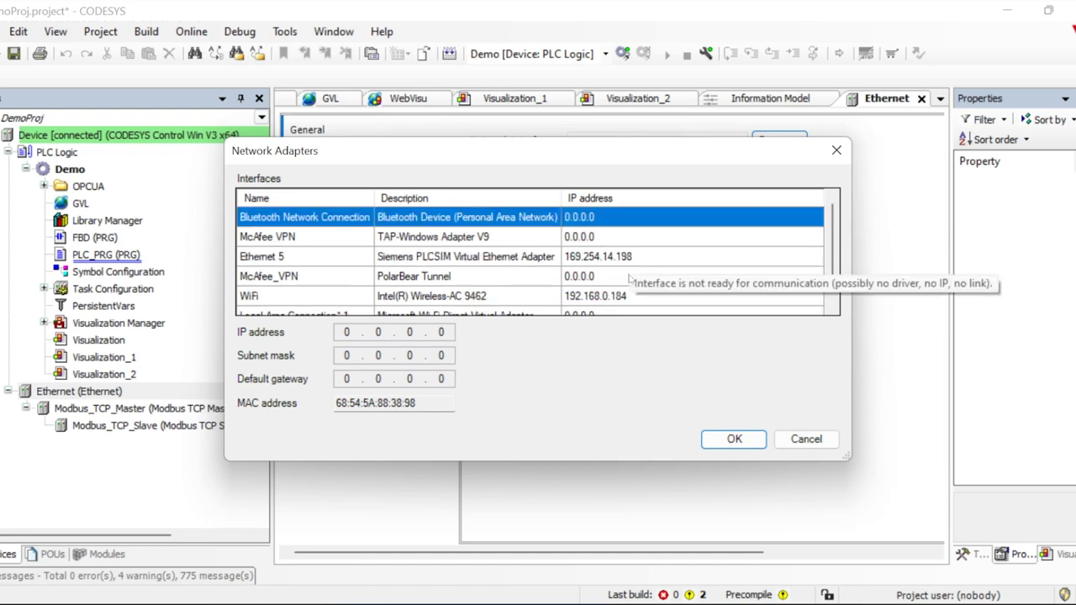
{"action": "scroll", "coordinate": [629, 277], "scroll_direction": "down", "scroll_amount": 1}
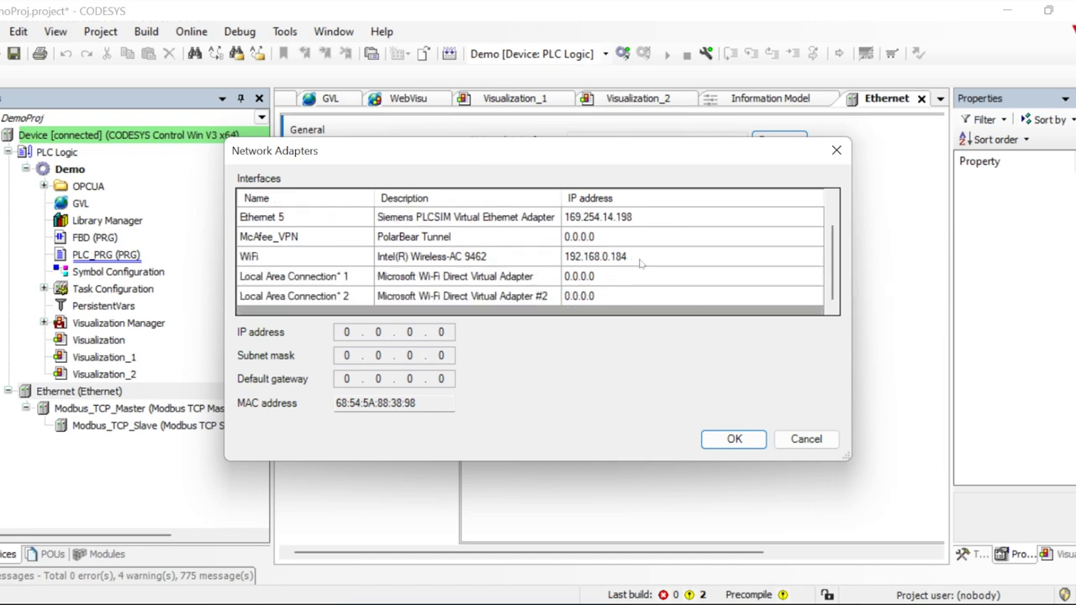
{"action": "left_click", "coordinate": [640, 263]}
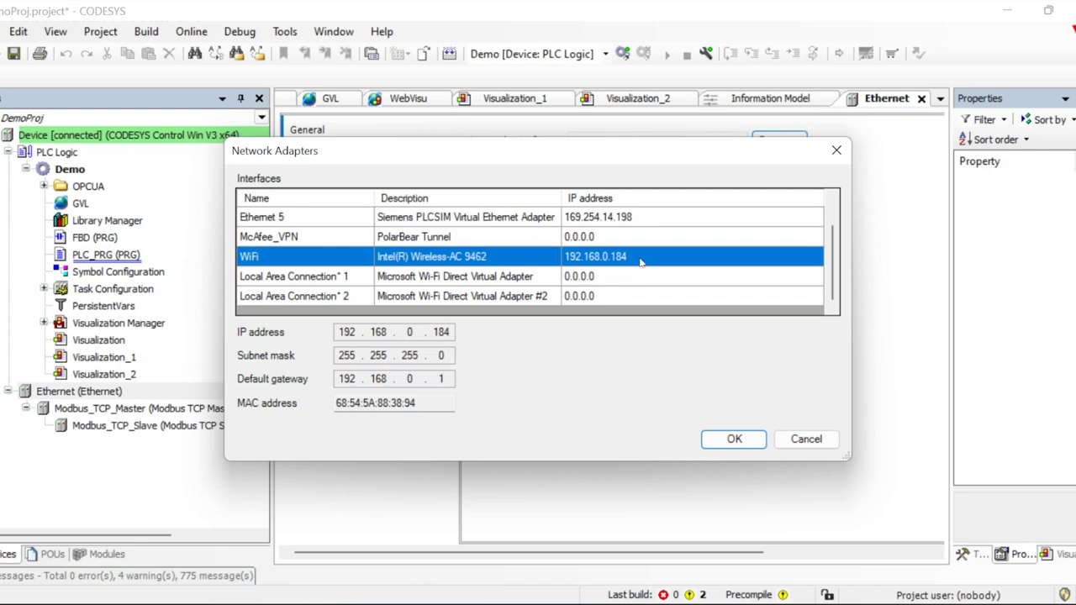
{"action": "left_click", "coordinate": [734, 441]}
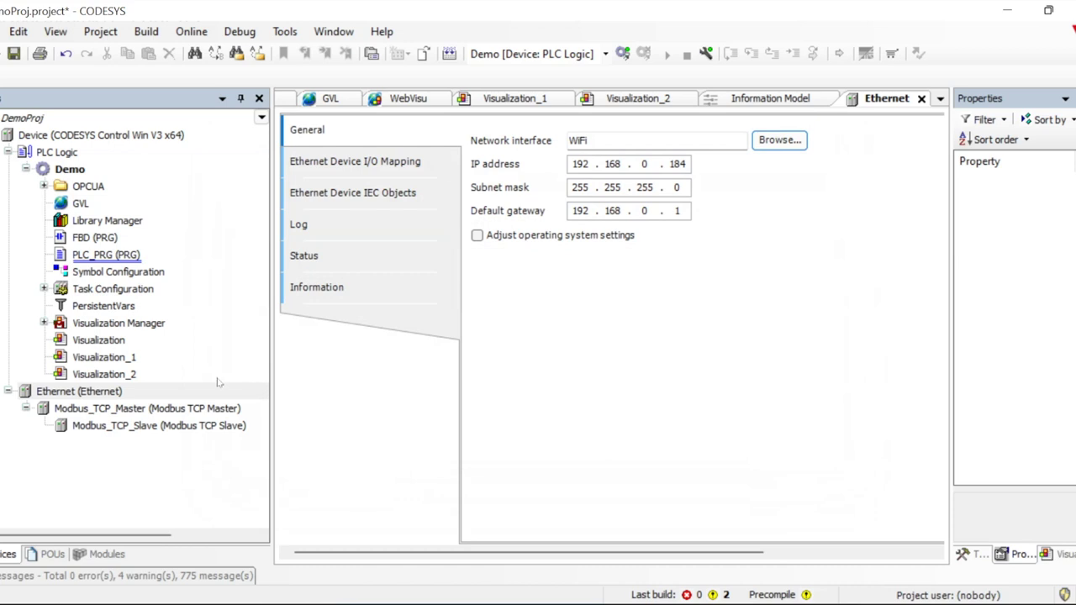
- Examine the Modbus_TCP_Master's general settings, IEC objects, parameters, log and status
{"action": "left_click", "coordinate": [104, 408]}
{"action": "double_click", "coordinate": [104, 407]}
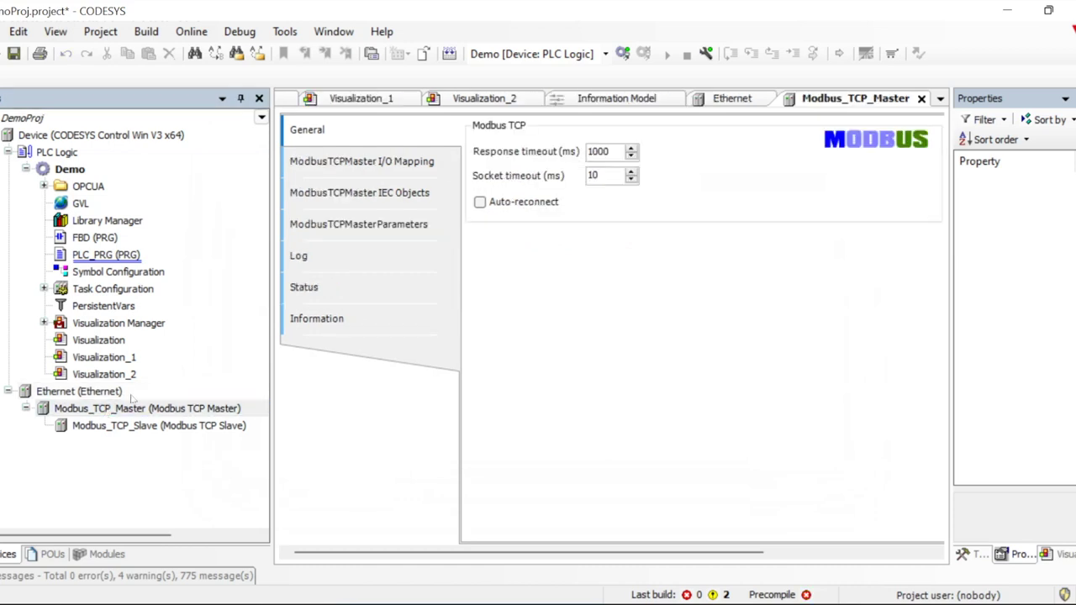
{"action": "left_click", "coordinate": [401, 195]}
{"action": "left_click", "coordinate": [388, 221]}
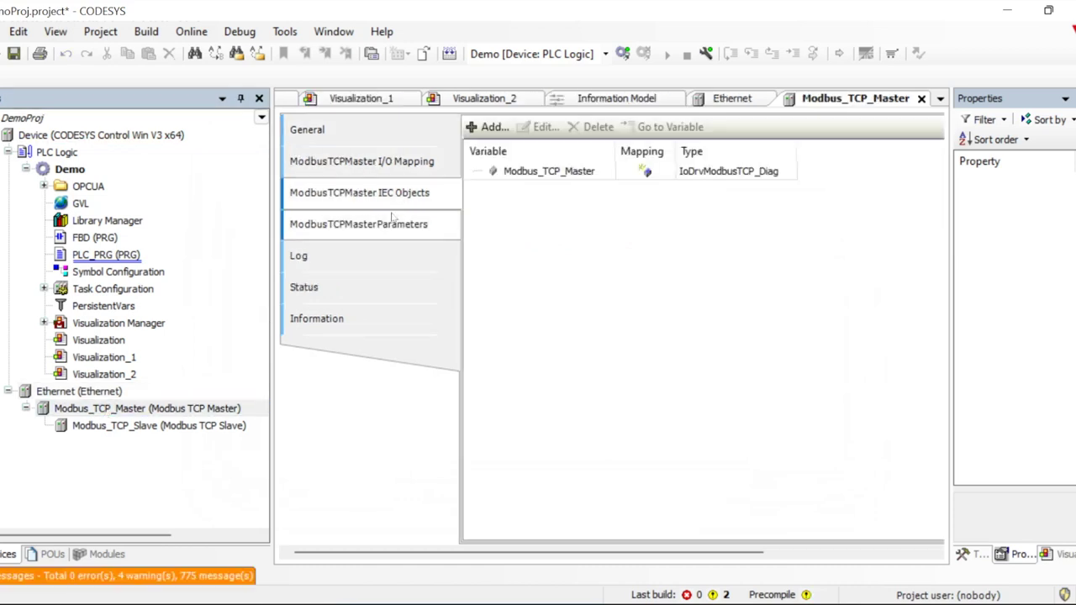
{"action": "left_click", "coordinate": [370, 254]}
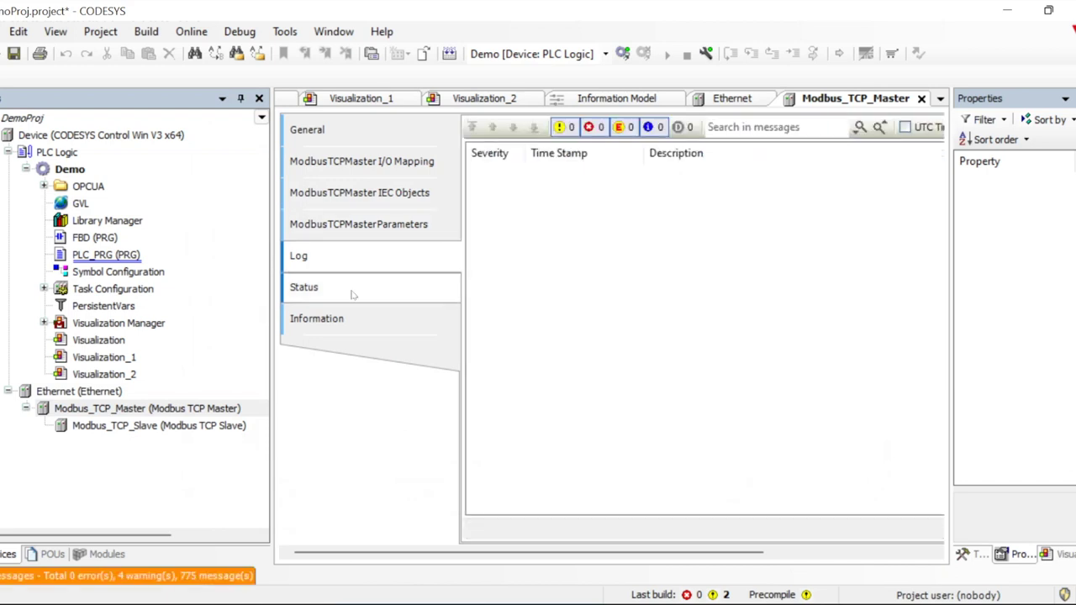
{"action": "left_click", "coordinate": [353, 290]}
- Set the slave IP address of Modbus_TCP_Slave to 192.168.0.111
{"action": "double_click", "coordinate": [104, 427]}
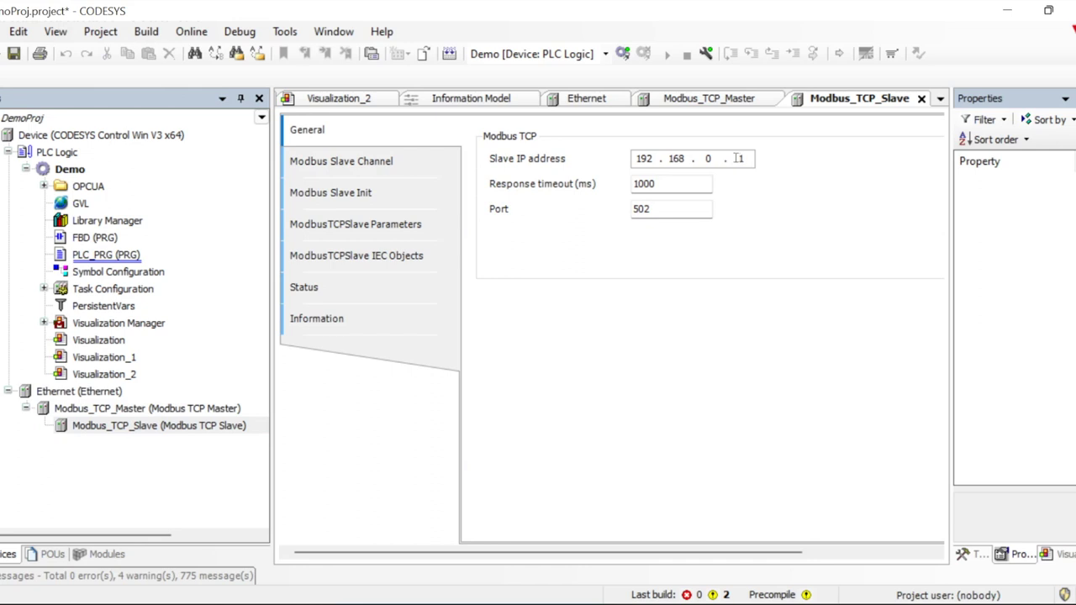
{"action": "double_click", "coordinate": [738, 158]}
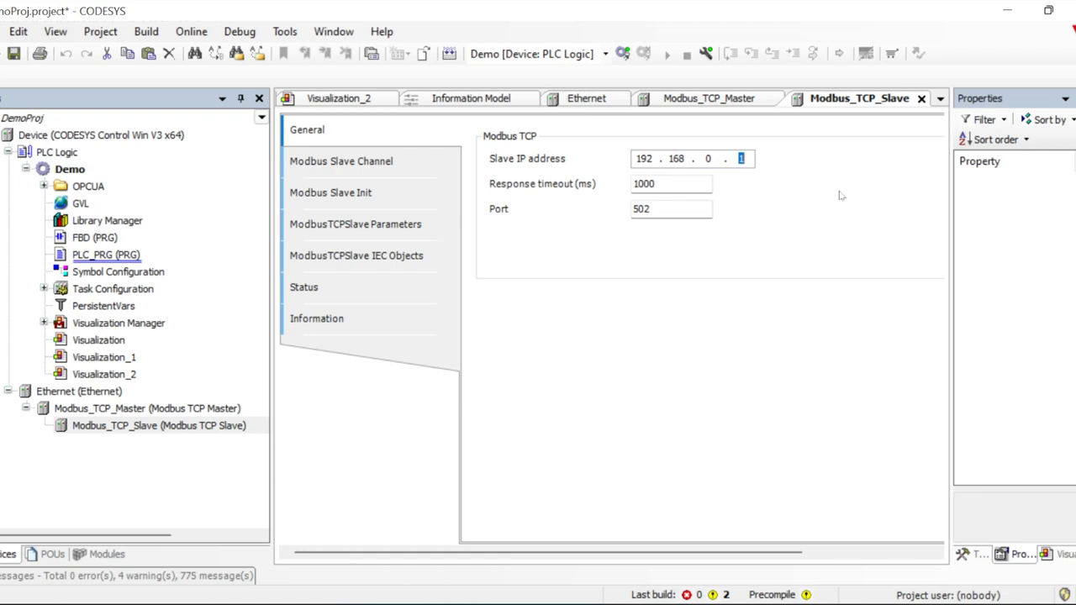
{"action": "type", "text": "111"}
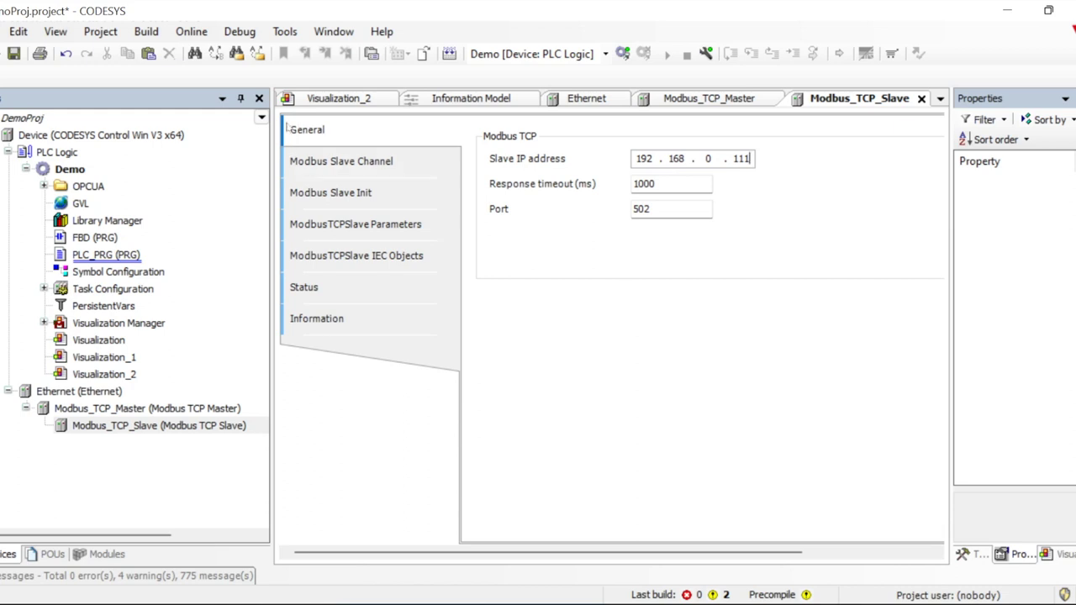
- Add a cyclic Read Holding Registers (Function Code 3) channel to Modbus_TCP_Slave with a read length of 2
{"action": "left_click", "coordinate": [392, 168]}
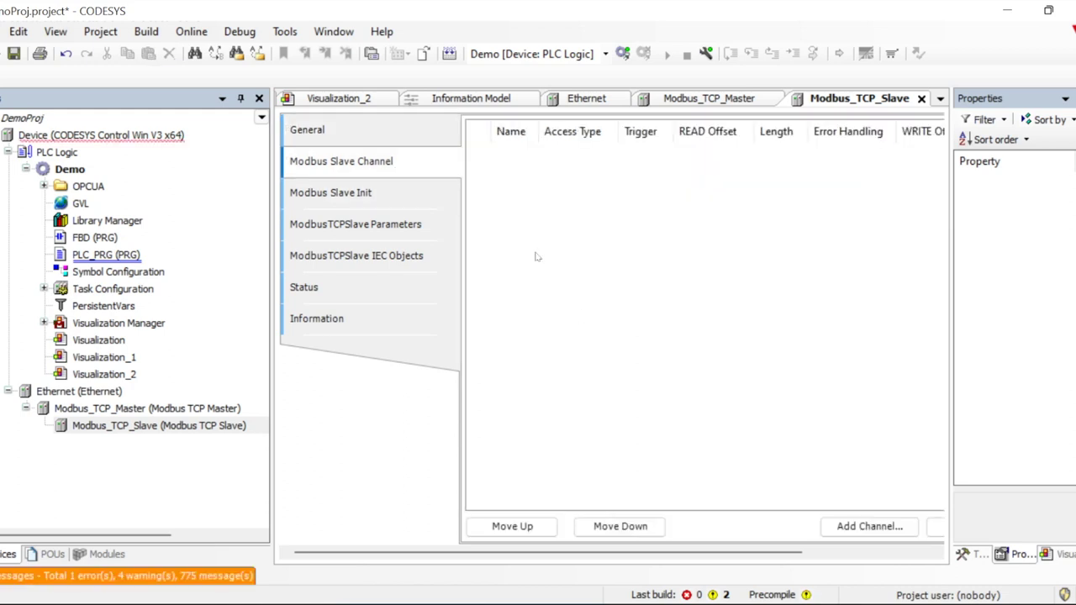
{"action": "left_click", "coordinate": [868, 526]}
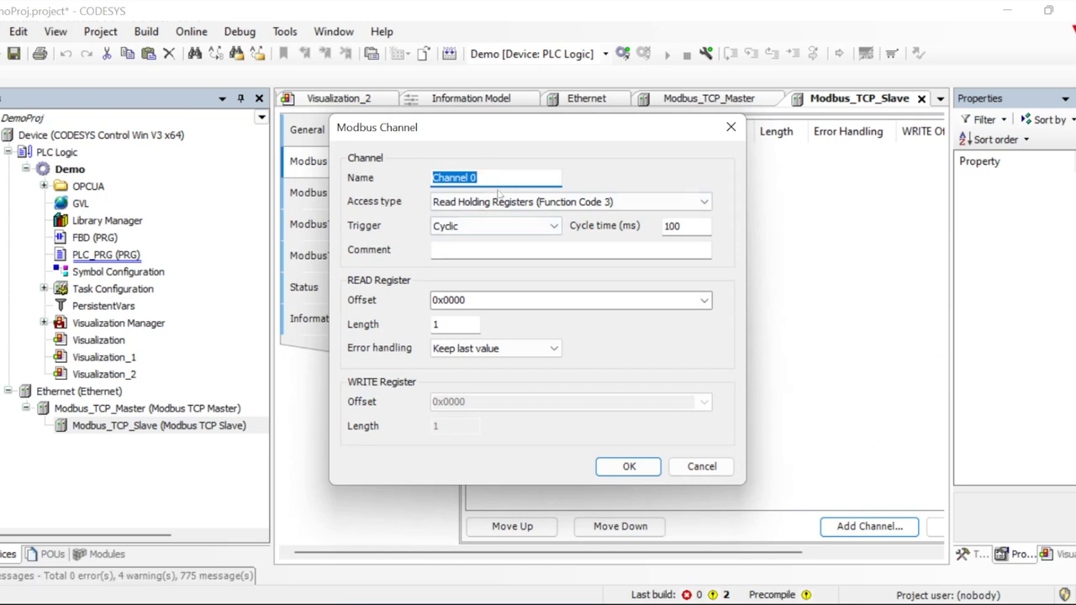
{"action": "left_click", "coordinate": [462, 324]}
{"action": "key", "text": "BackSpace"}
{"action": "type", "text": "2"}
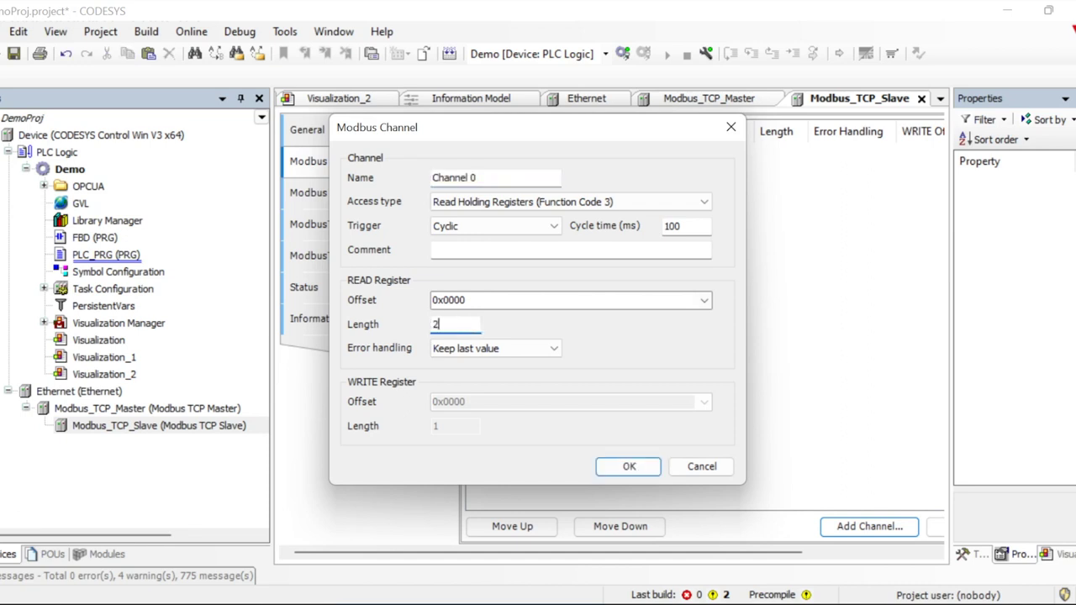
{"action": "left_click", "coordinate": [629, 467]}
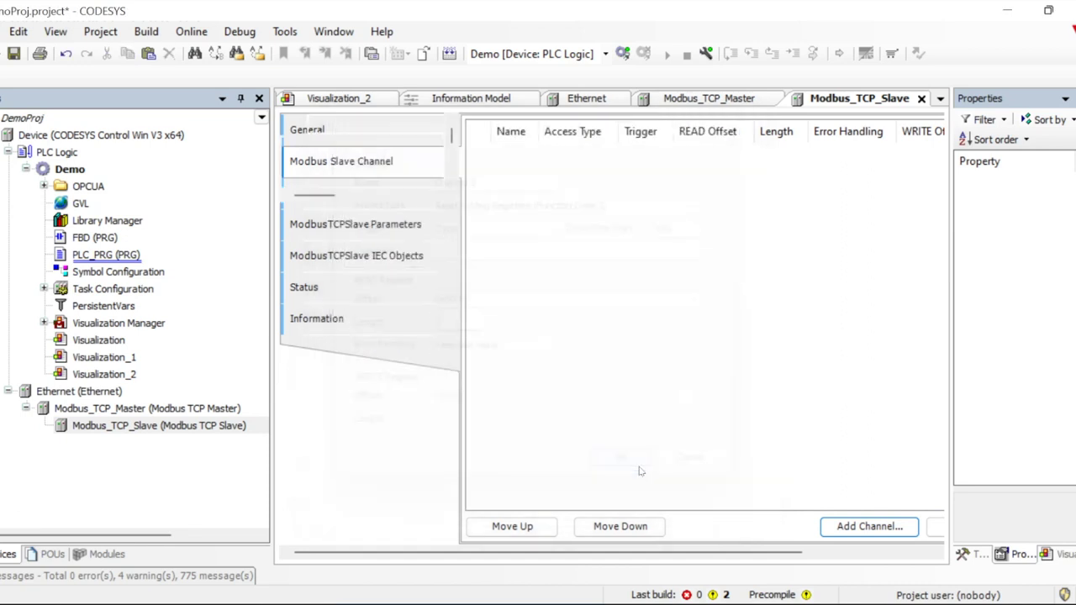
{"action": "left_click", "coordinate": [368, 158]}
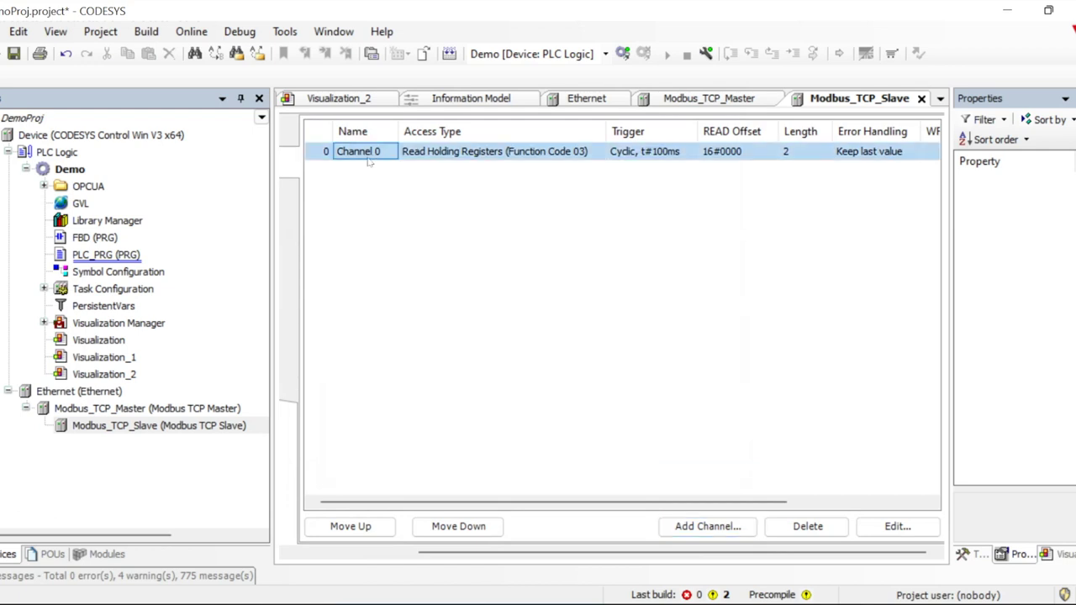
- Review the Modbus_TCP_Slave init list and parameters, widening the Value column to read the full IP address
{"action": "left_click_drag", "start_coordinate": [532, 553], "coordinate": [380, 552]}
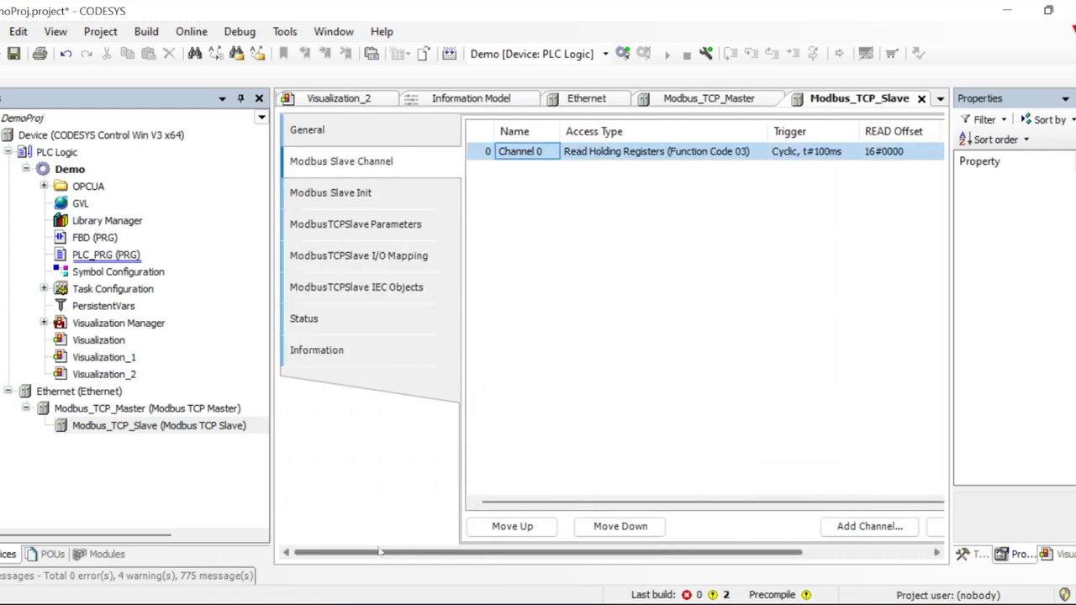
{"action": "left_click", "coordinate": [388, 192]}
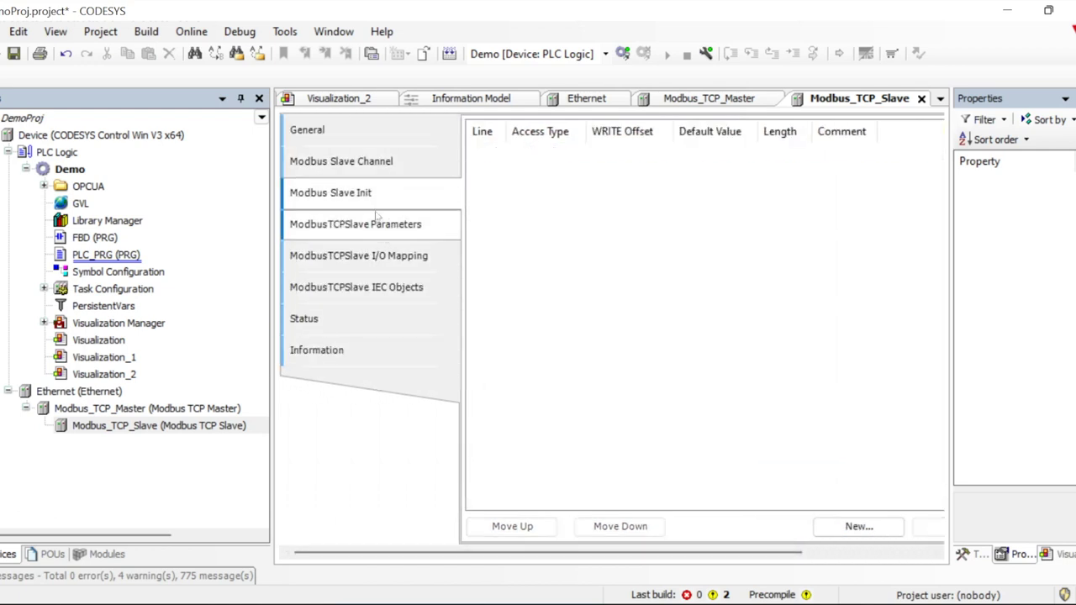
{"action": "left_click", "coordinate": [374, 224]}
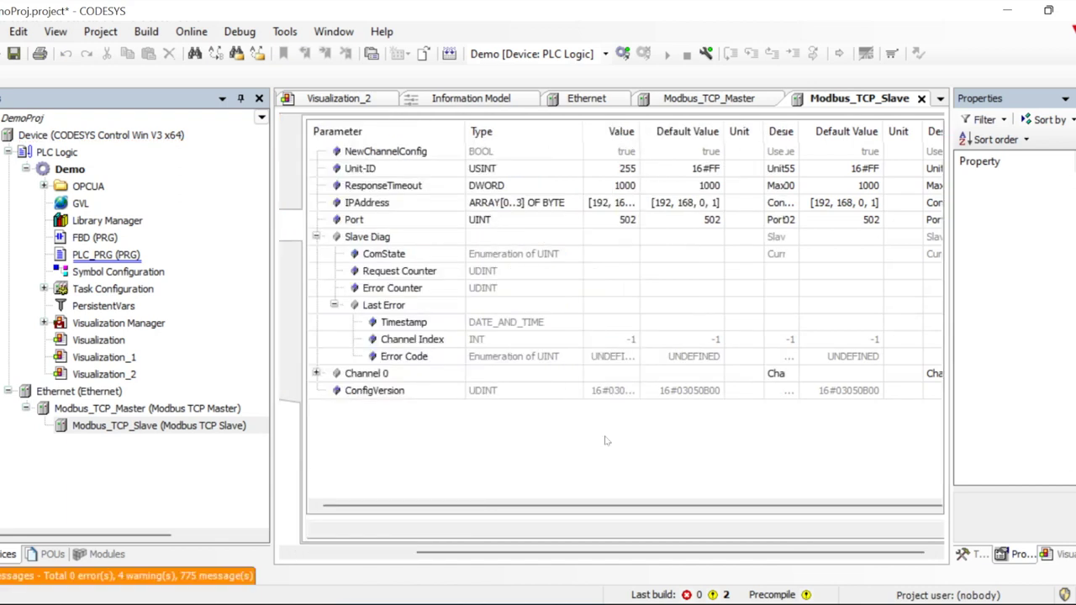
{"action": "scroll", "coordinate": [605, 440], "scroll_direction": "right", "scroll_amount": 3}
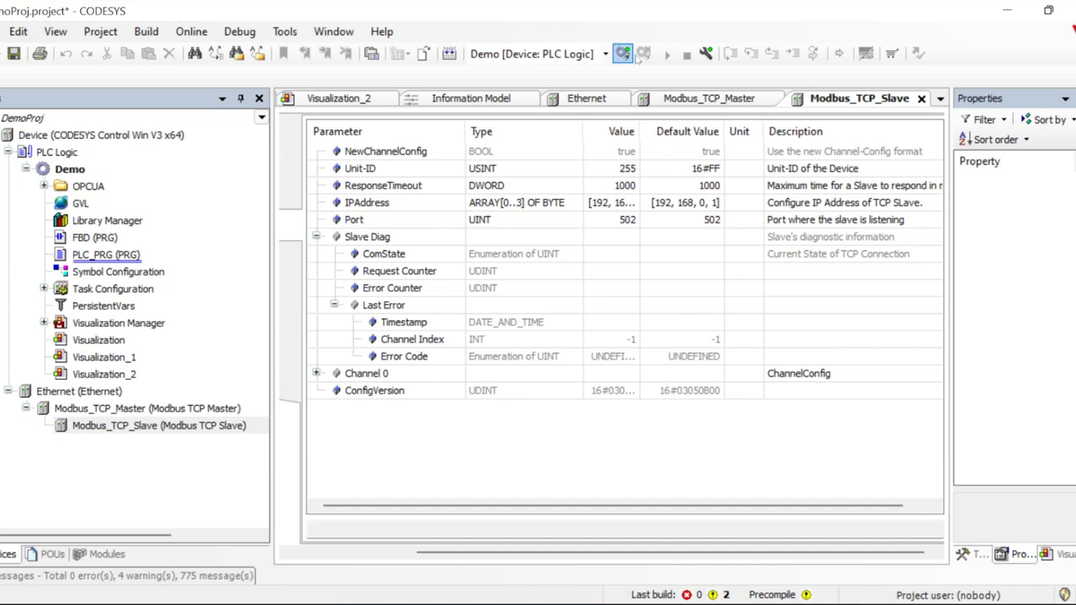
{"action": "left_click_drag", "start_coordinate": [638, 131], "coordinate": [745, 132]}
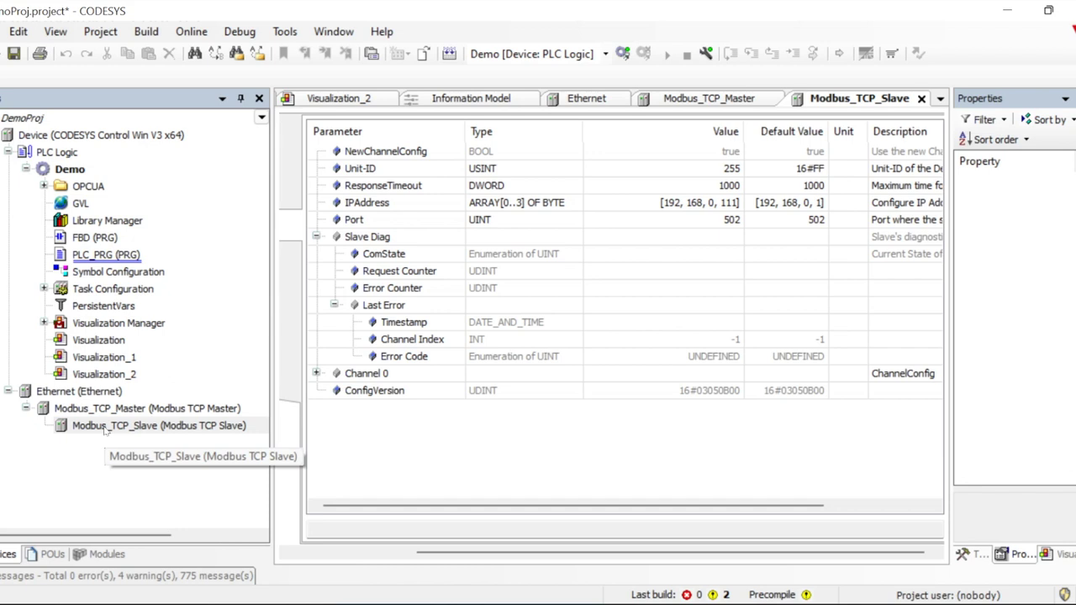
- Check the address and data type of Channel 0 in the Modbus_TCP_Slave I/O mapping
{"action": "left_click", "coordinate": [285, 257]}
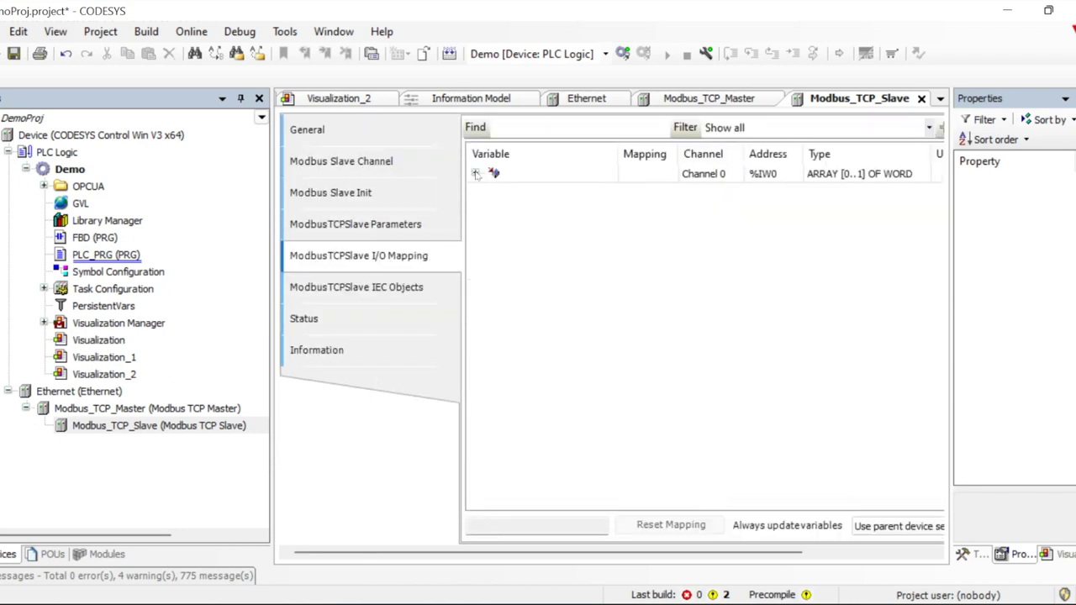
{"action": "left_click", "coordinate": [477, 174]}
{"action": "double_click", "coordinate": [630, 175]}
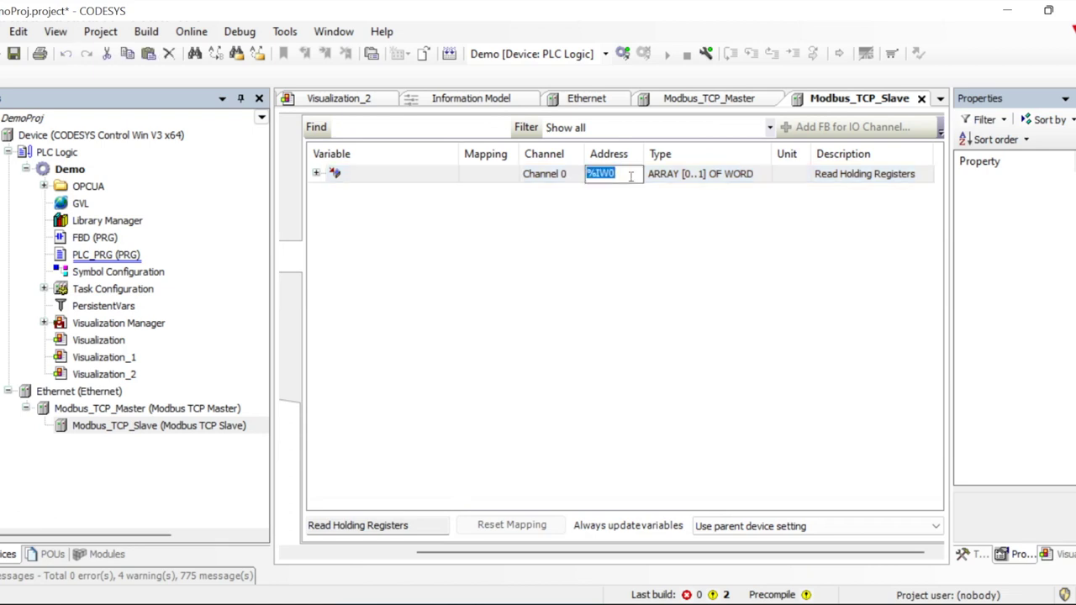
{"action": "key", "text": "Return"}
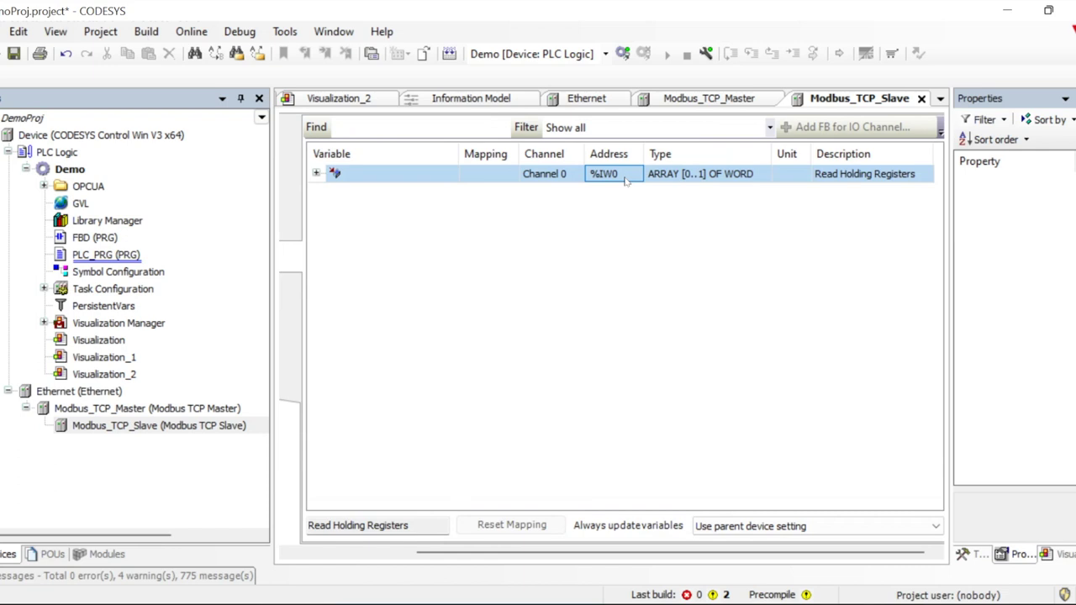
{"action": "left_click", "coordinate": [484, 241]}
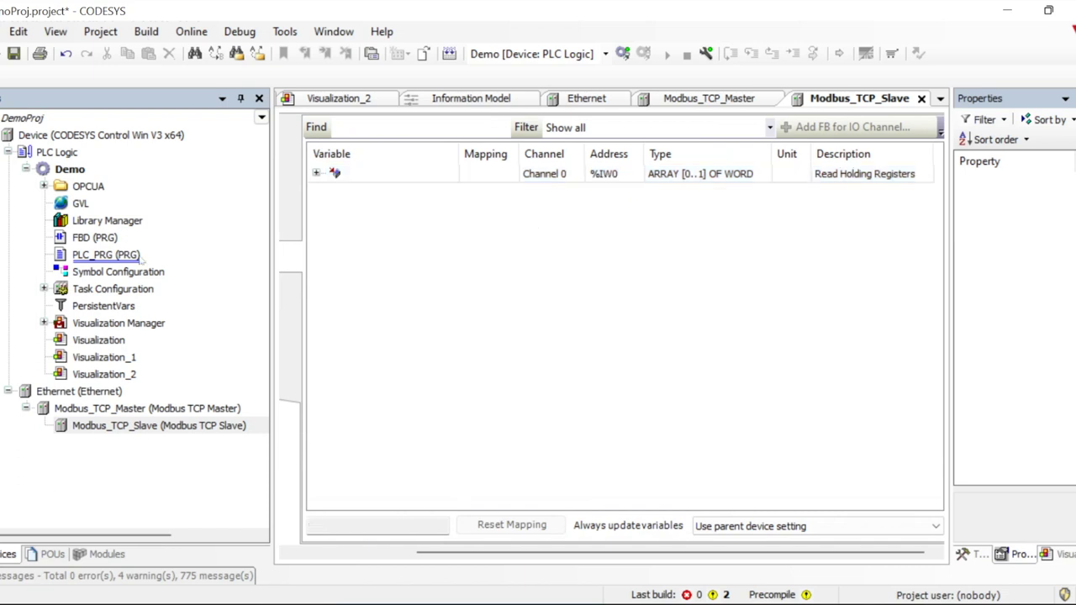
- Add the statement %IW0; on a new line at the end of the PLC_PRG code
{"action": "double_click", "coordinate": [88, 254]}
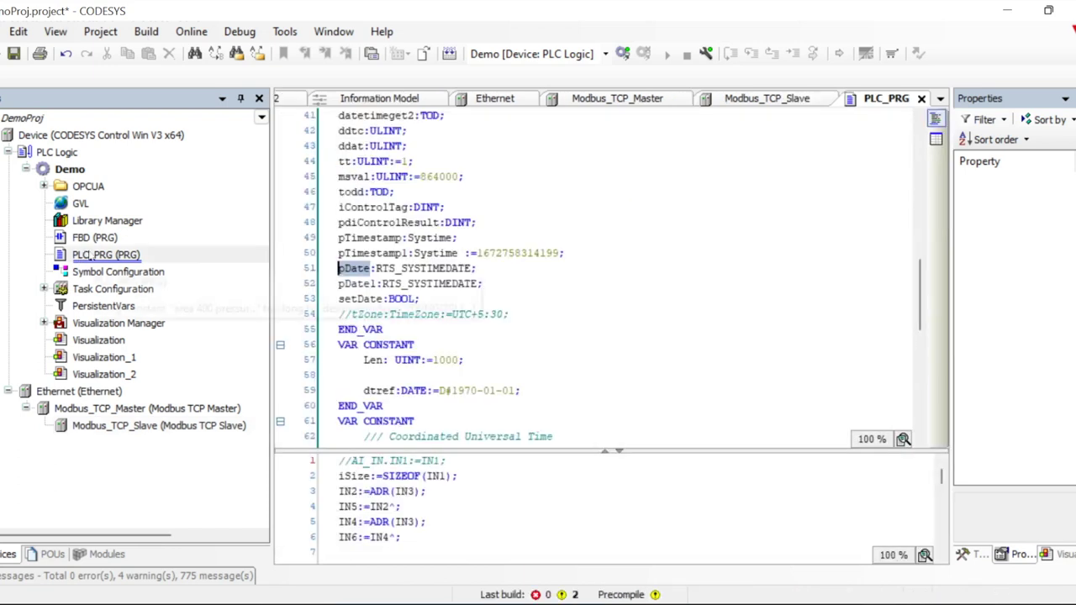
{"action": "scroll", "coordinate": [628, 356], "scroll_direction": "down", "scroll_amount": 4}
{"action": "left_click", "coordinate": [579, 494]}
{"action": "scroll", "coordinate": [511, 505], "scroll_direction": "down", "scroll_amount": 13}
{"action": "left_click", "coordinate": [518, 548]}
{"action": "key", "text": "Return"}
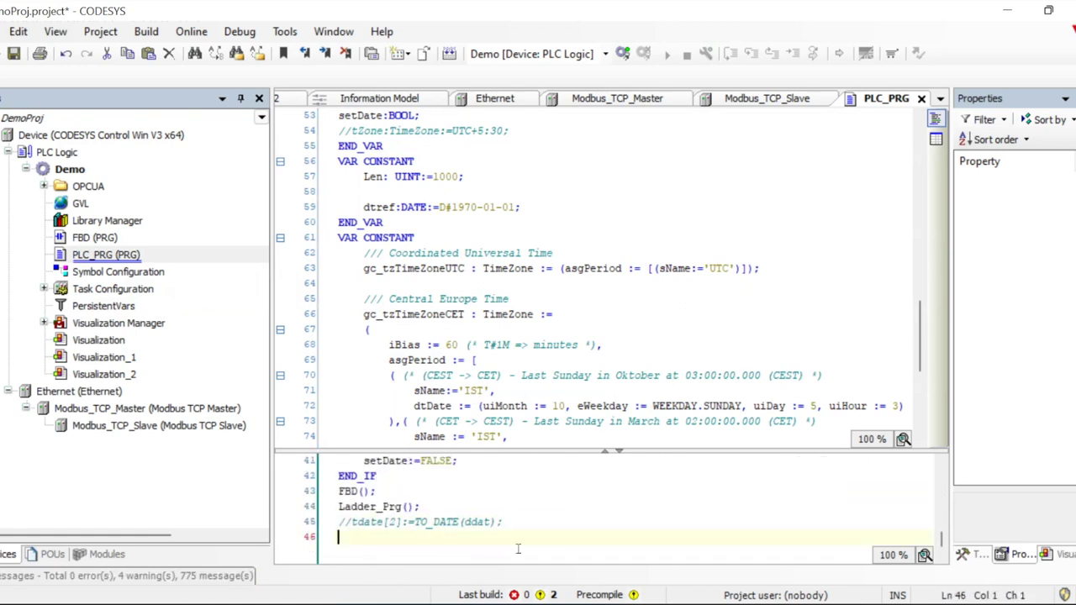
{"action": "type", "text": "%IW0;"}
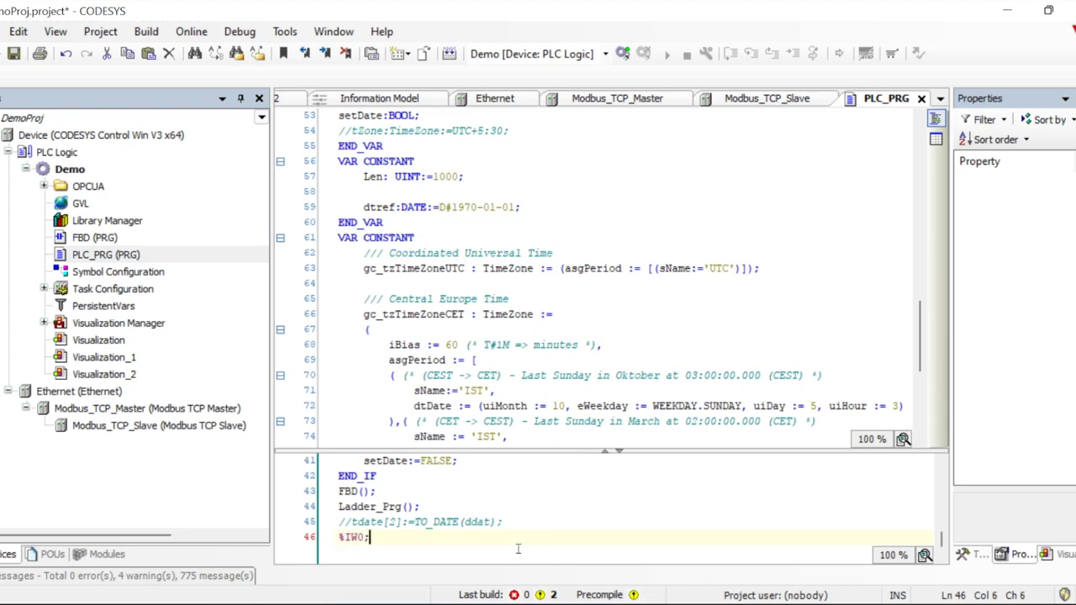
{"action": "left_click", "coordinate": [698, 299]}
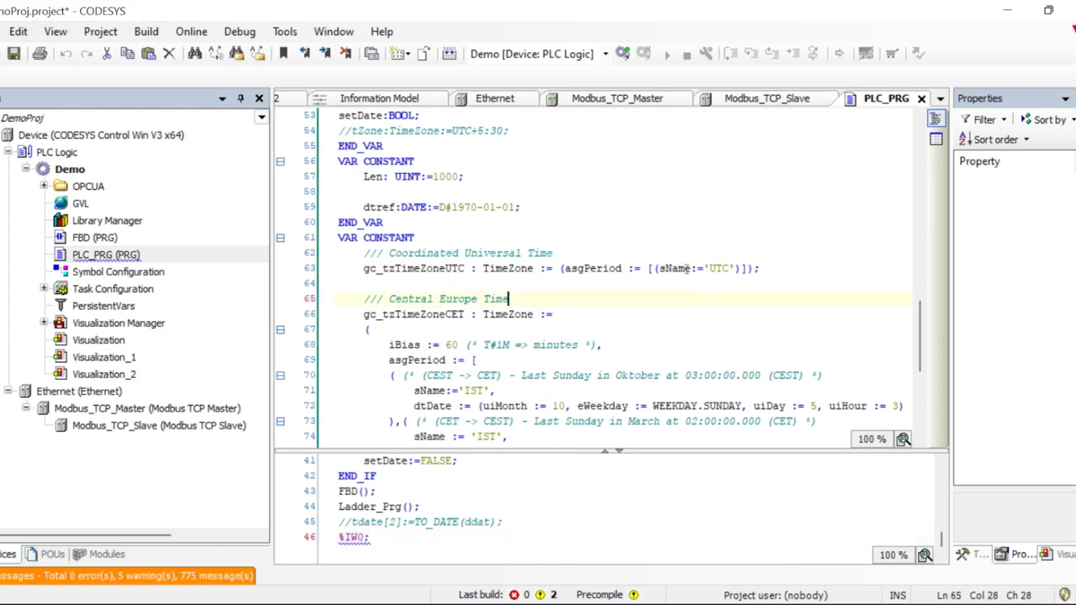
- Log in to the PLC, download the latest code changes and start the Demo application
{"action": "left_click", "coordinate": [622, 53]}
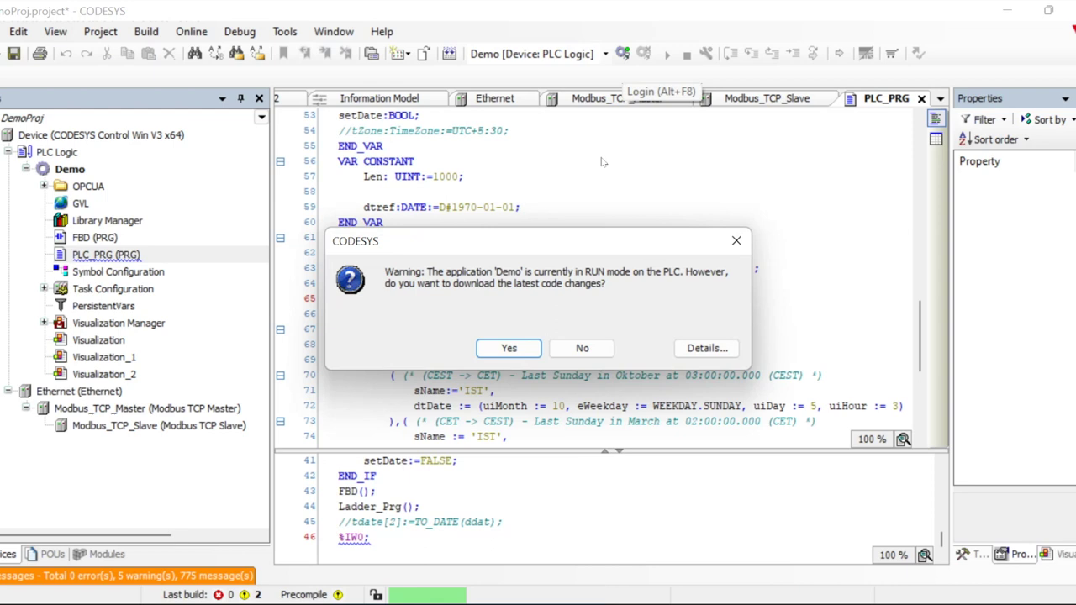
{"action": "left_click", "coordinate": [510, 351]}
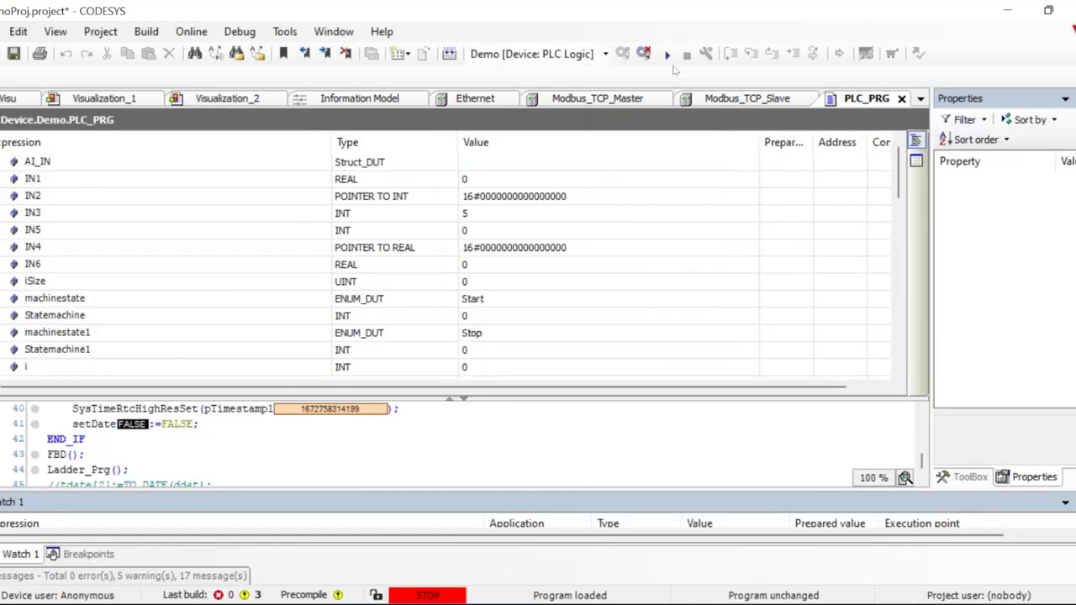
{"action": "left_click", "coordinate": [666, 53]}
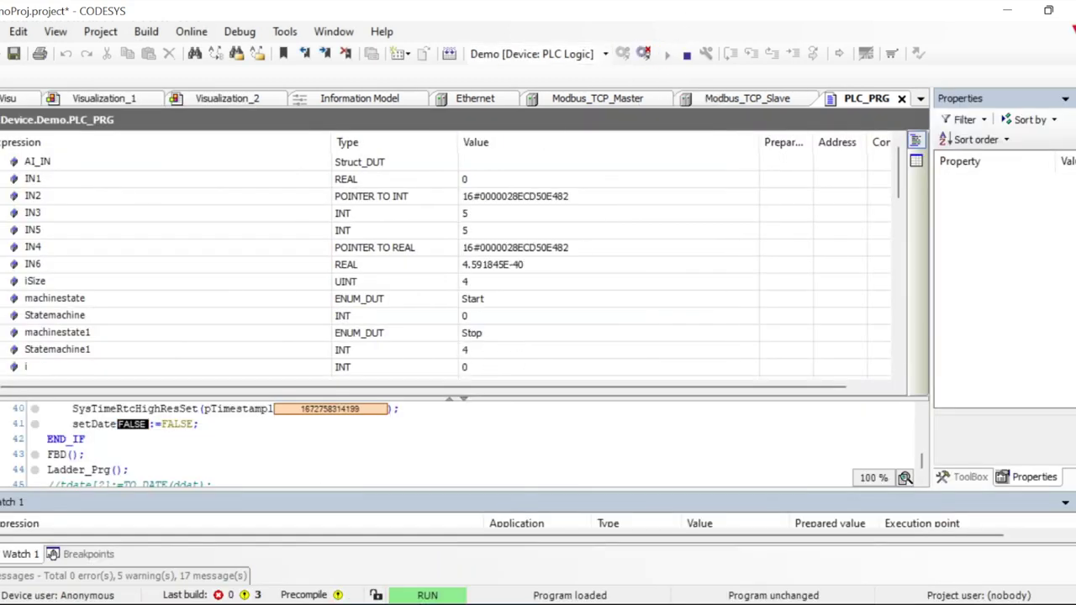
{"action": "mouse_move", "coordinate": [7, 168]}
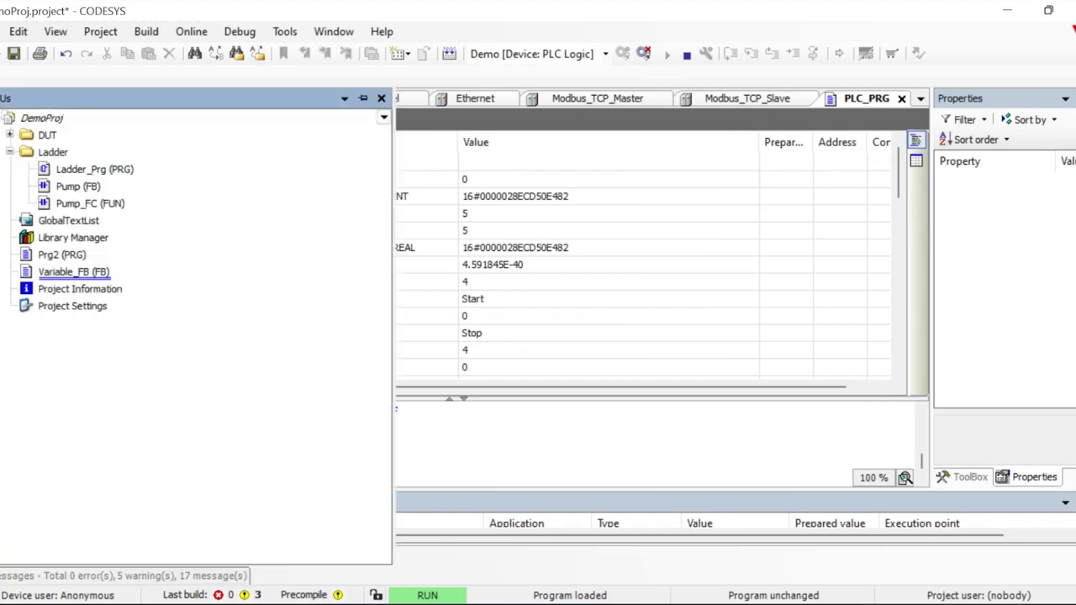
- Keep the device tree pinned open and display the general settings of Modbus_TCP_Slave
{"action": "mouse_move", "coordinate": [6, 118]}
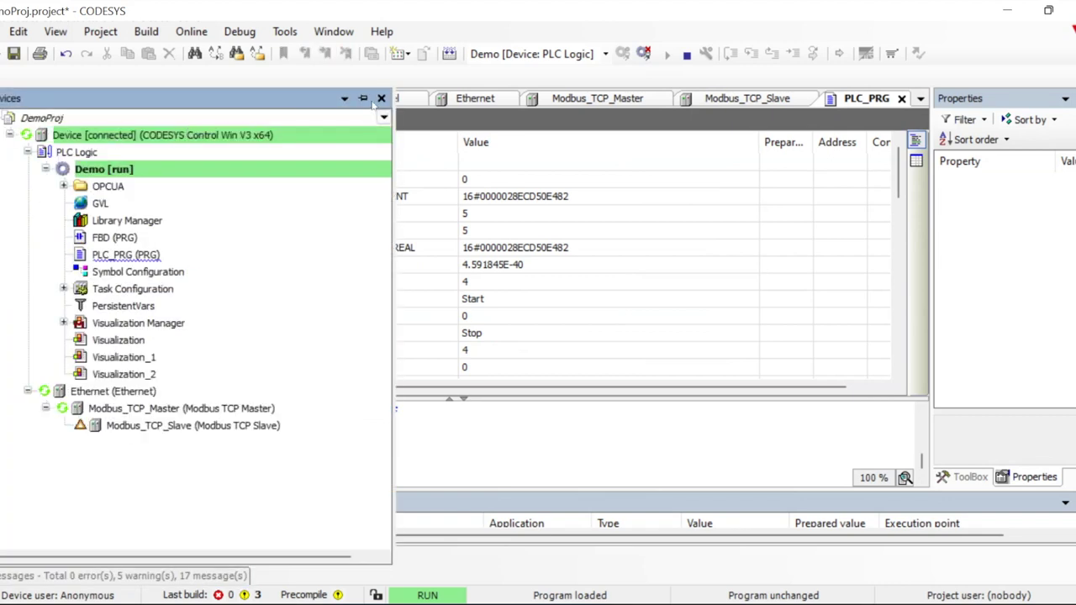
{"action": "left_click", "coordinate": [363, 99]}
{"action": "left_click", "coordinate": [124, 427]}
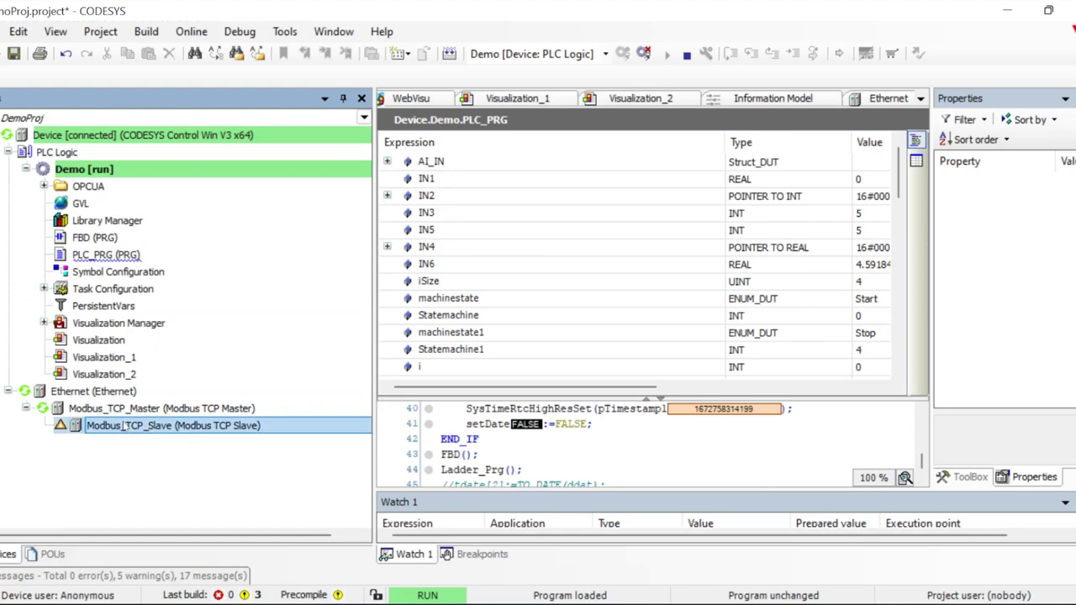
{"action": "double_click", "coordinate": [78, 427]}
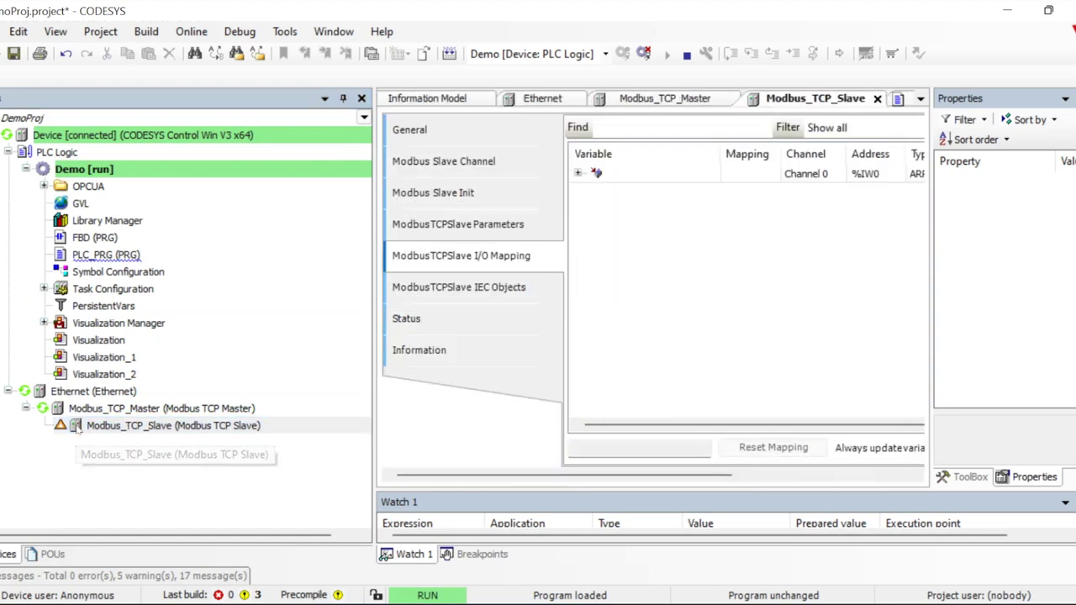
{"action": "left_click", "coordinate": [412, 130]}
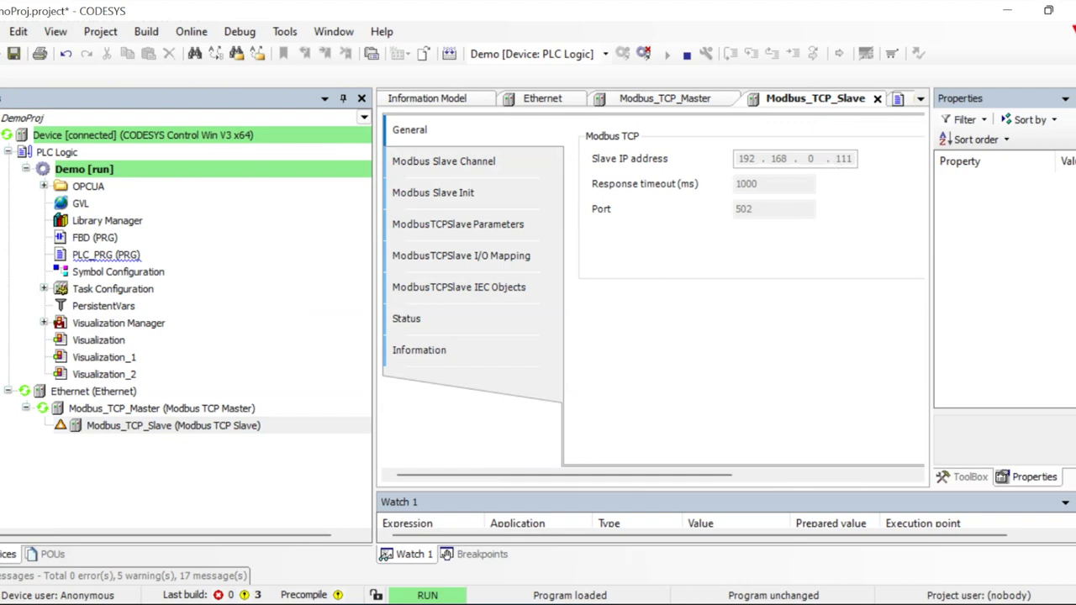
- Switch to the Modbus PLC simulator and change its protocol to MODBUS TCP/IP, confirming the protocol change
{"action": "mouse_move", "coordinate": [486, 604]}
{"action": "left_click", "coordinate": [546, 603]}
{"action": "left_click", "coordinate": [1003, 125]}
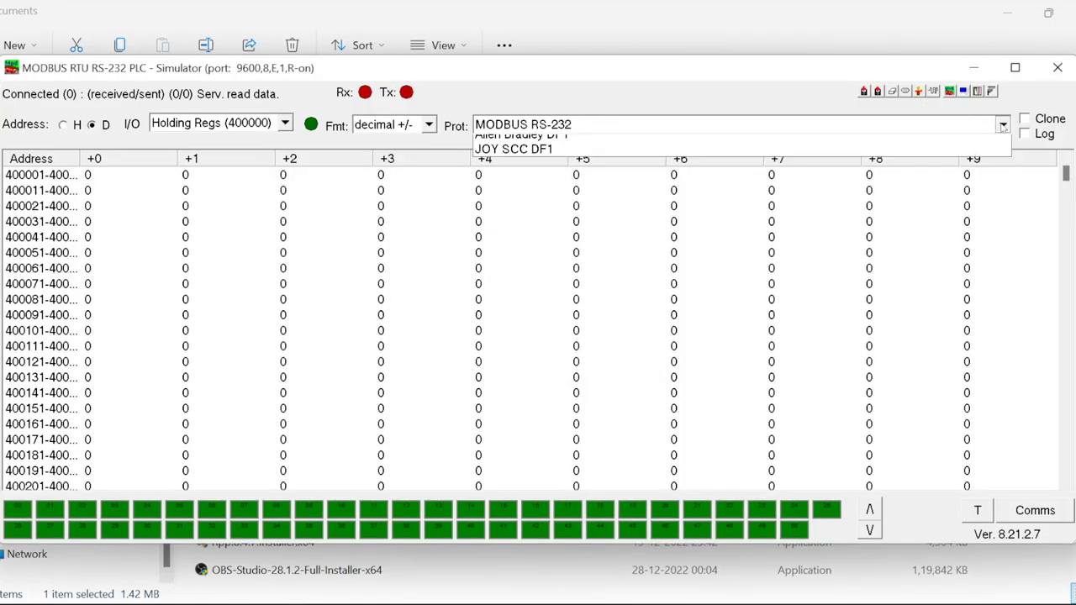
{"action": "left_click", "coordinate": [633, 165]}
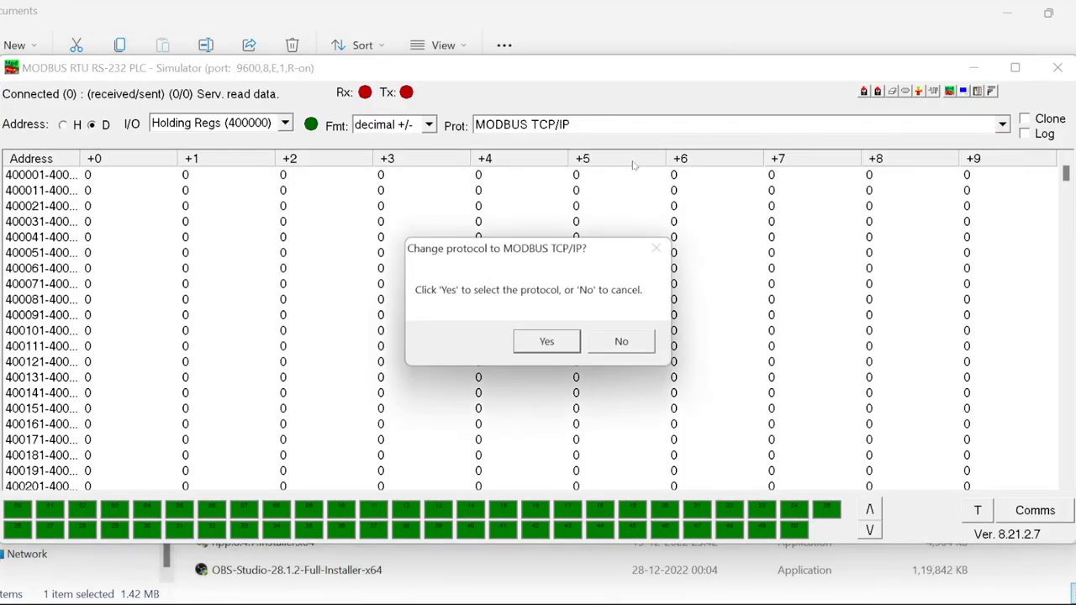
{"action": "left_click", "coordinate": [552, 341]}
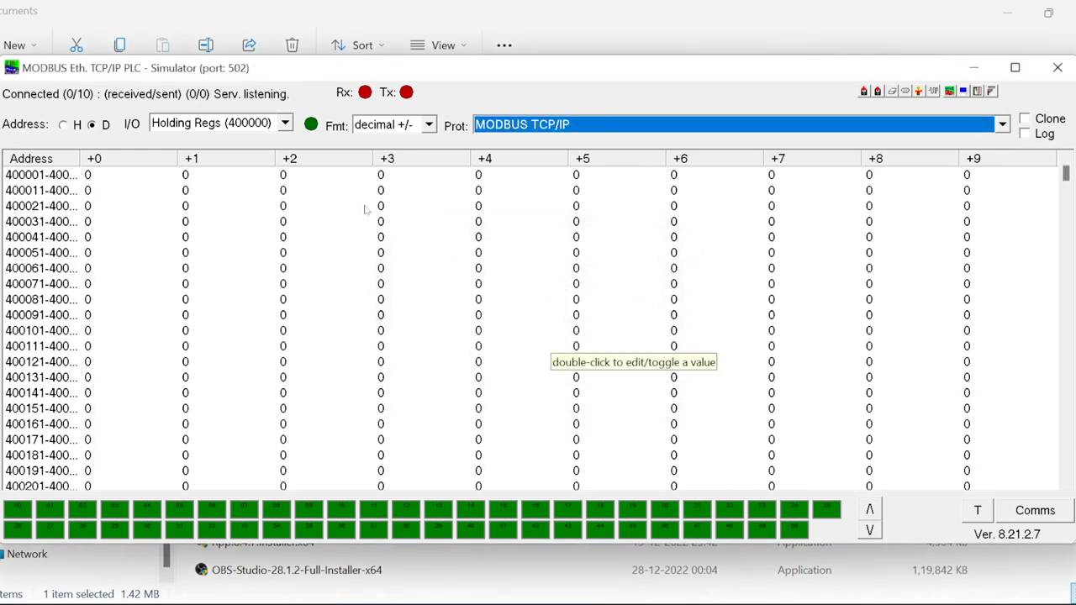
{"action": "left_click", "coordinate": [145, 210]}
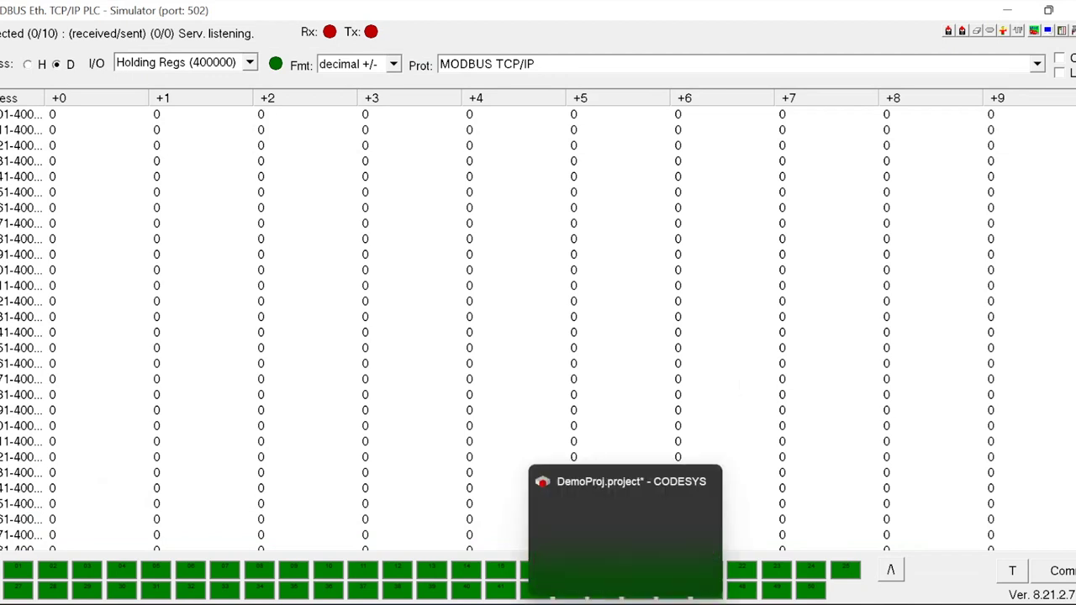
- Switch back to CODESYS, log out of the PLC and set the Modbus_TCP_Slave IP address to 192.168.0.184
{"action": "left_click", "coordinate": [574, 555]}
{"action": "left_click", "coordinate": [124, 427]}
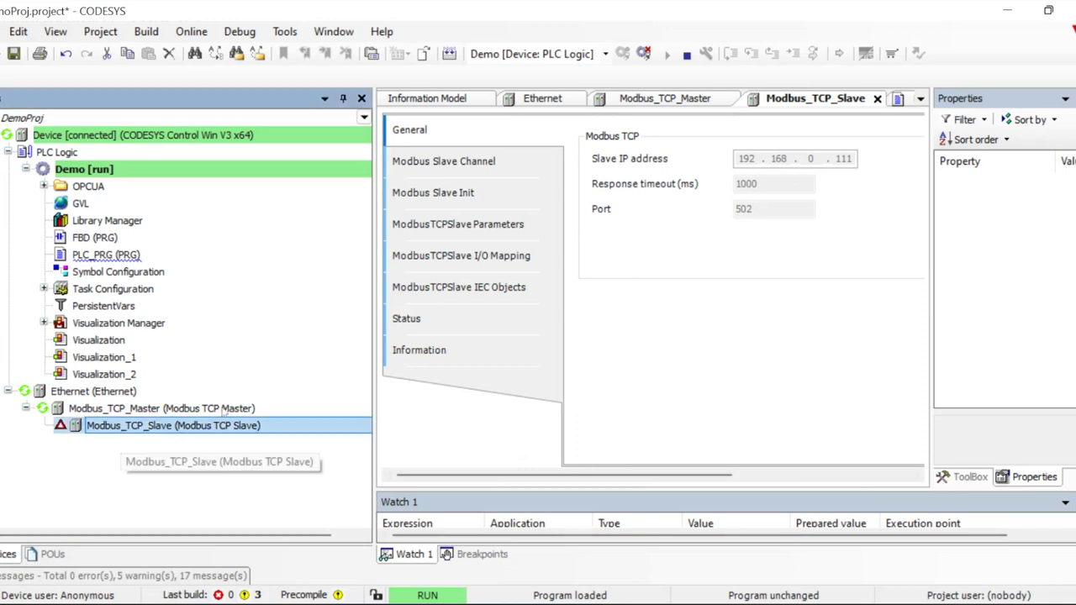
{"action": "left_click", "coordinate": [643, 53]}
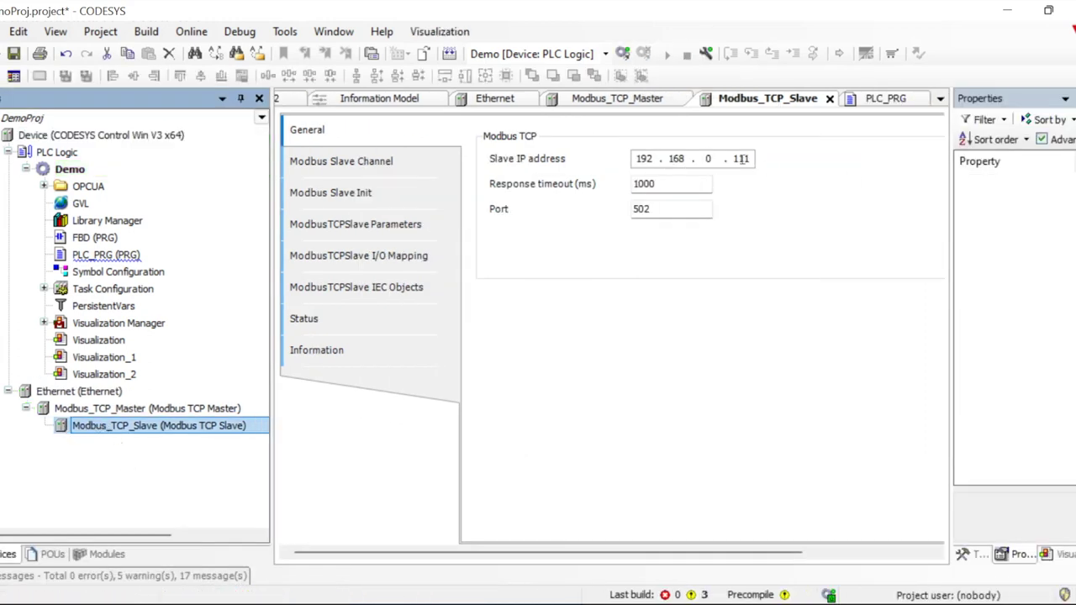
{"action": "double_click", "coordinate": [740, 157]}
{"action": "type", "text": "184"}
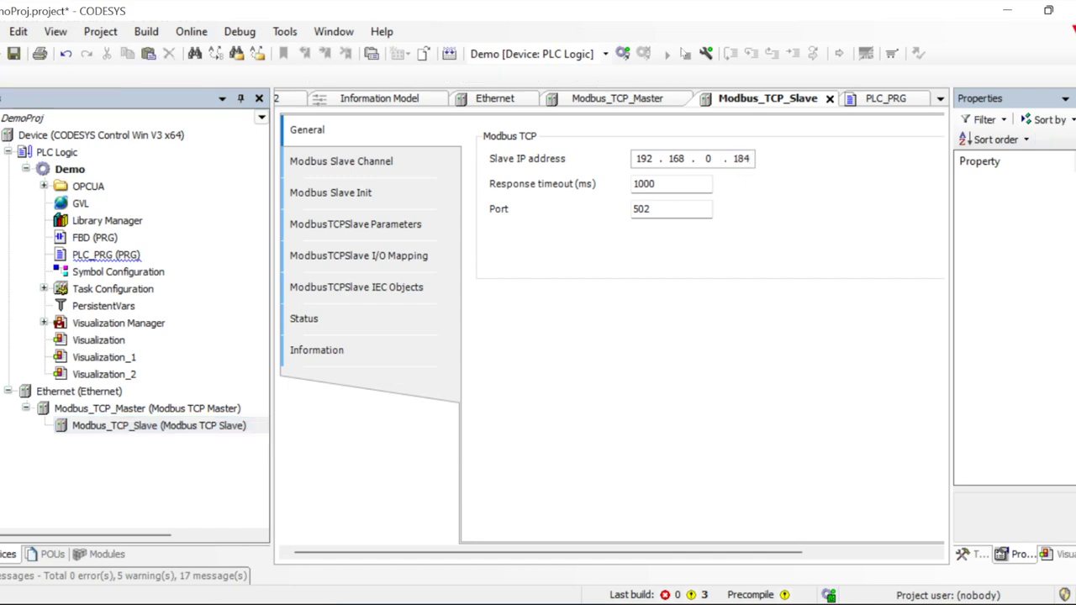
- Log in to the PLC with the new slave address, downloading the code changes, and start the Demo application
{"action": "left_click", "coordinate": [622, 53]}
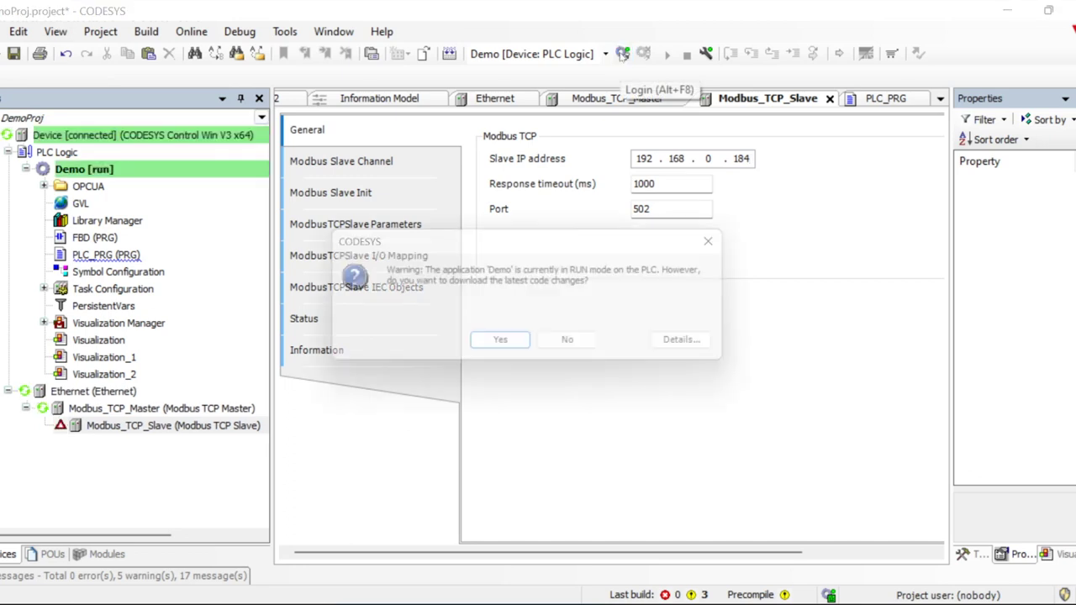
{"action": "left_click", "coordinate": [509, 353]}
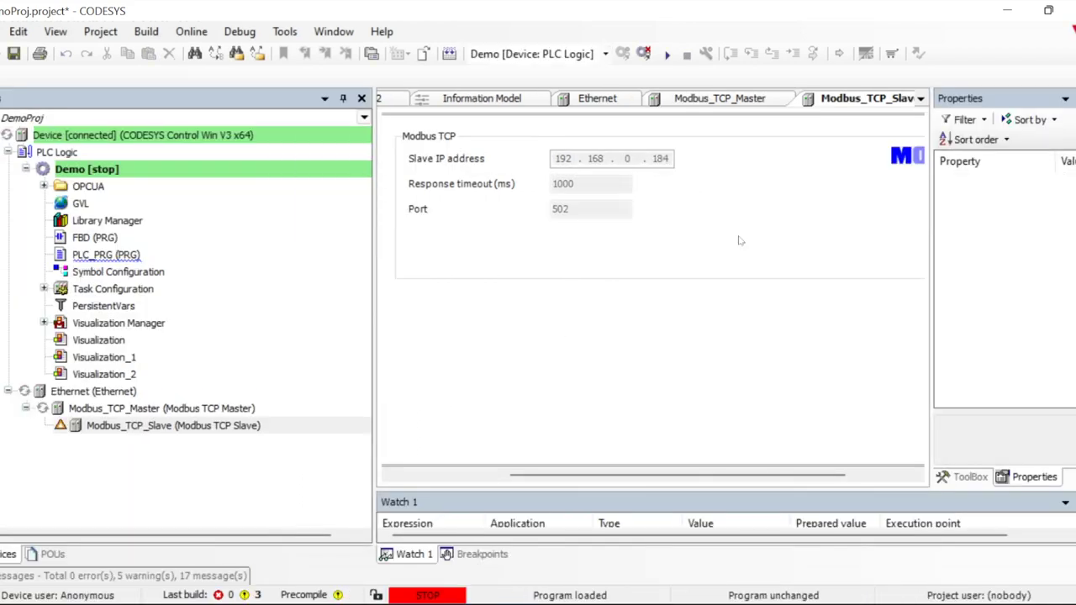
{"action": "left_click", "coordinate": [666, 53]}
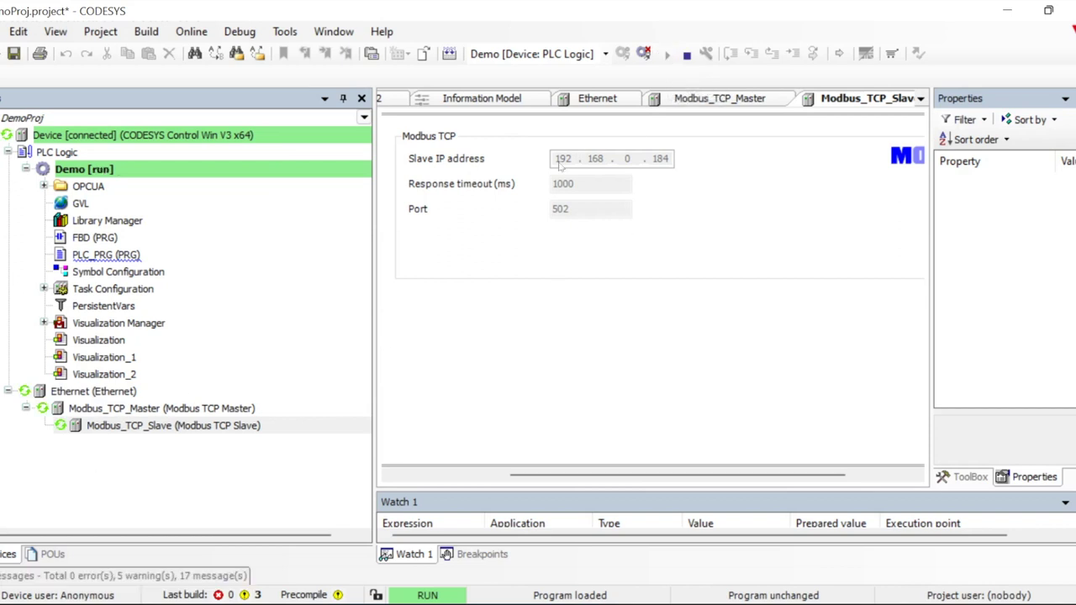
- Expand Channel 0 in the Modbus_TCP_Slave I/O mapping and check the addresses, types and current values of both words
{"action": "double_click", "coordinate": [98, 426]}
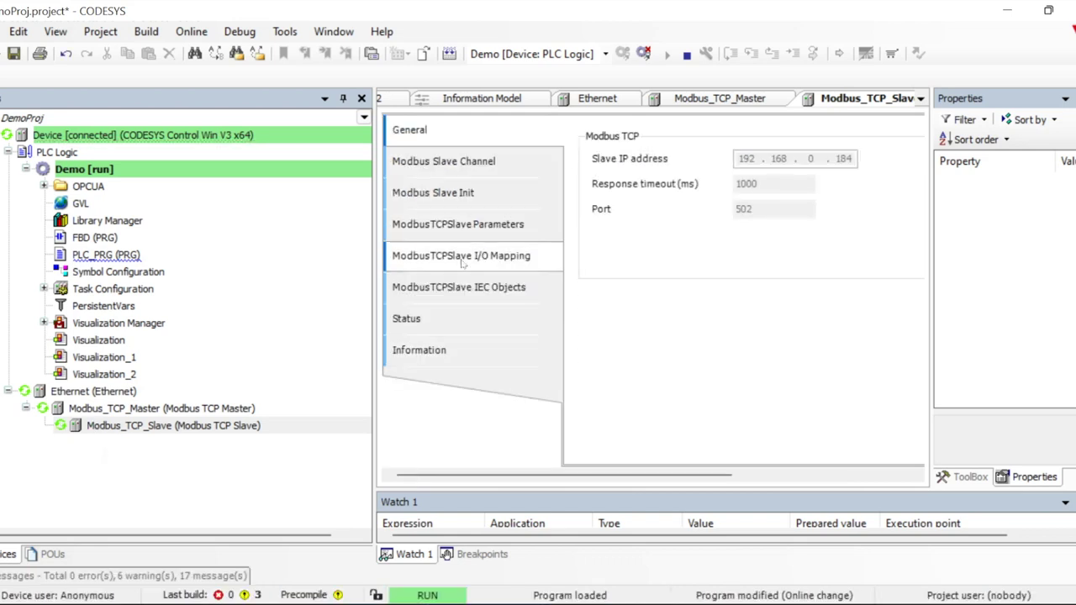
{"action": "left_click", "coordinate": [462, 256]}
{"action": "left_click", "coordinate": [579, 176]}
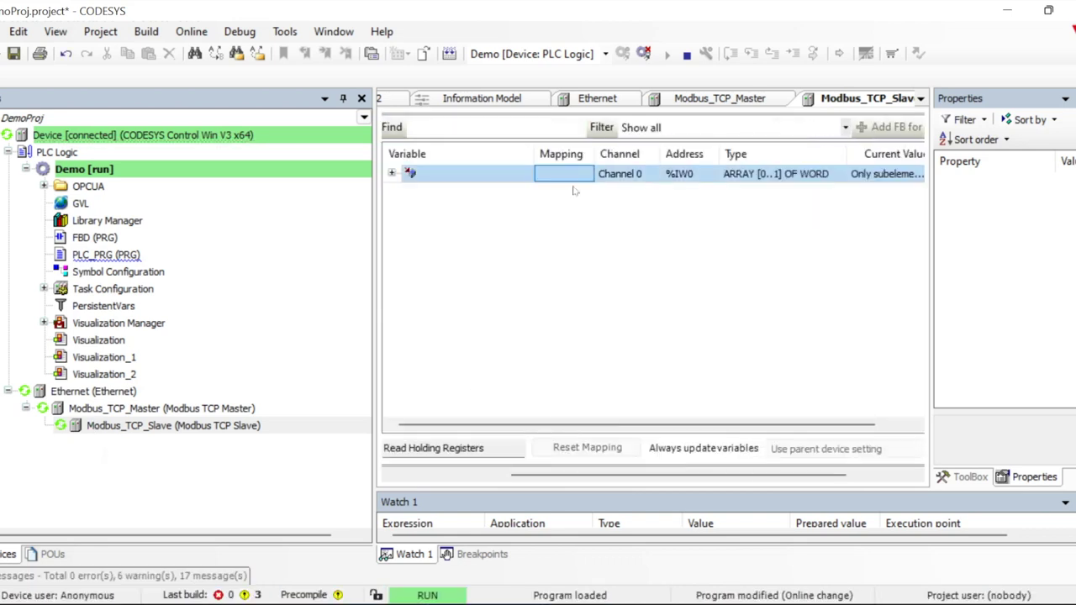
{"action": "left_click", "coordinate": [391, 173]}
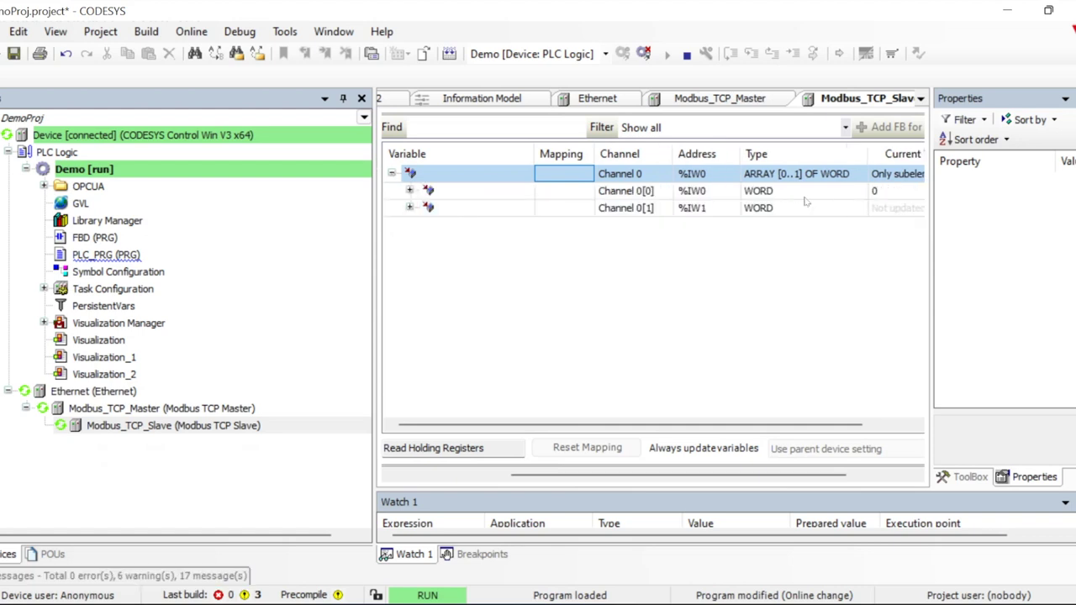
{"action": "left_click", "coordinate": [803, 192]}
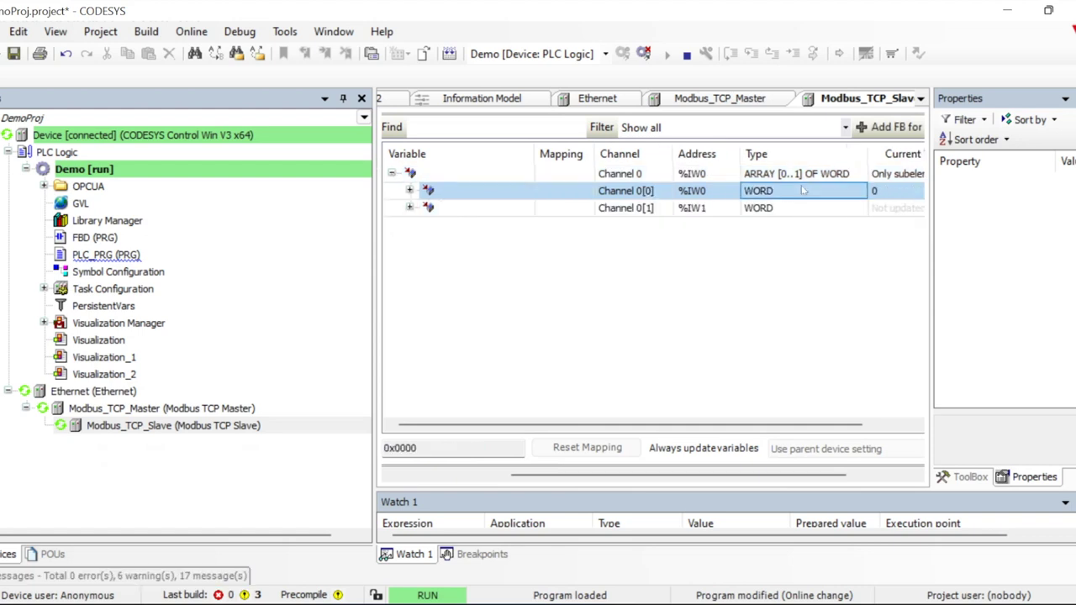
{"action": "left_click", "coordinate": [713, 208]}
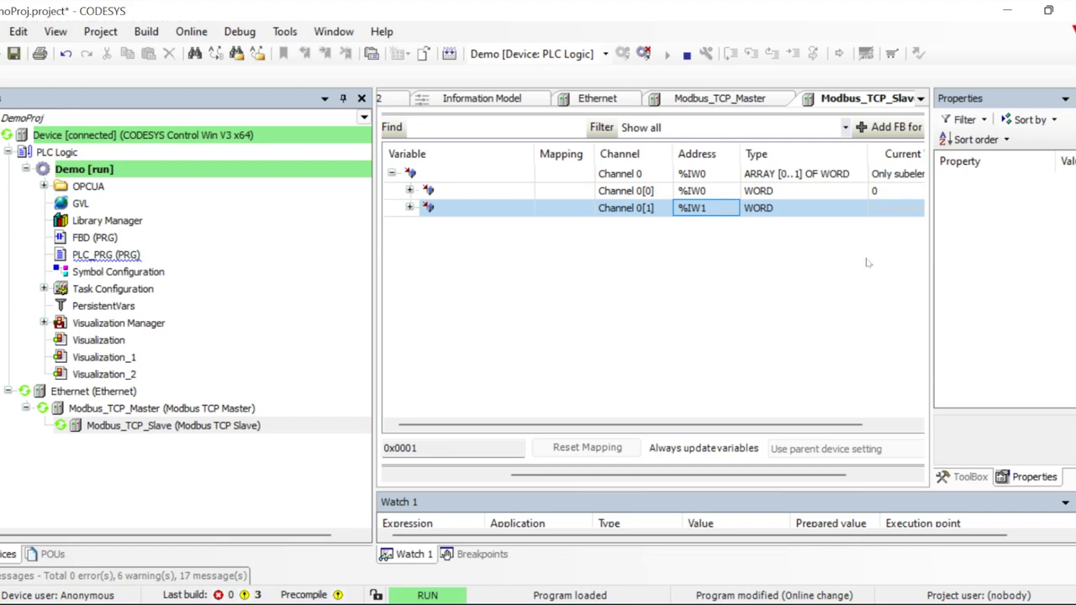
{"action": "left_click", "coordinate": [883, 221]}
{"action": "mouse_move", "coordinate": [860, 222]}
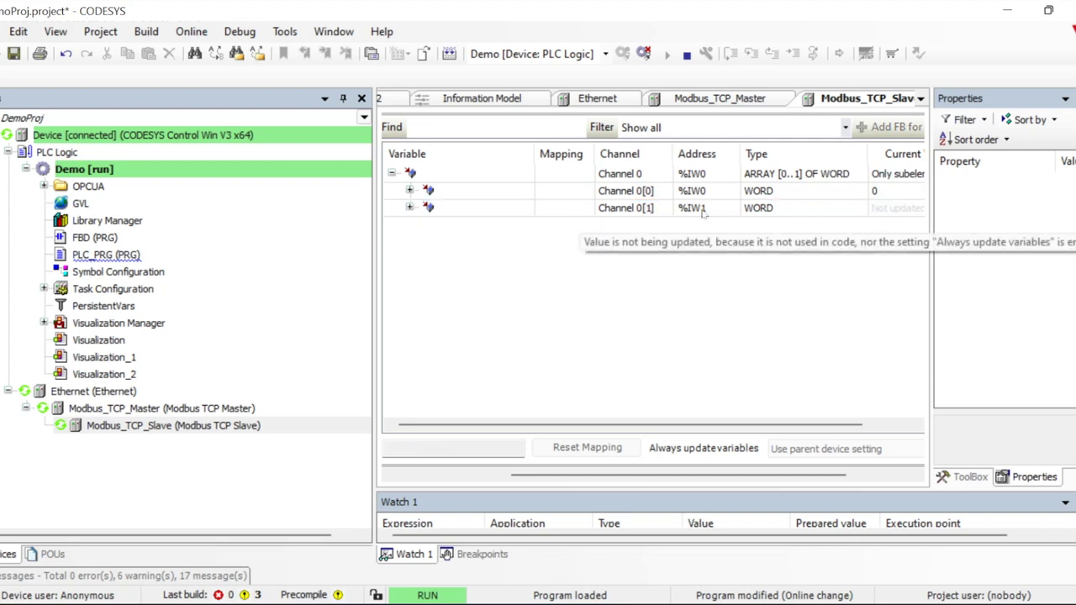
{"action": "left_click", "coordinate": [703, 214]}
- Log out of the PLC and add the statement %IW1; on a new line after %IW0; in the PLC_PRG code
{"action": "left_click", "coordinate": [645, 53]}
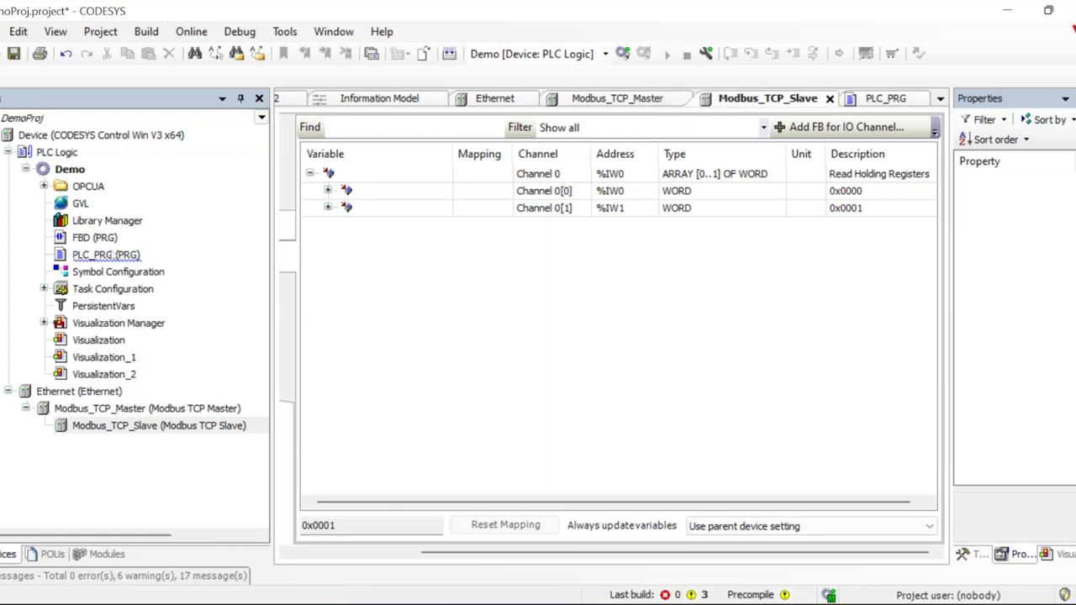
{"action": "double_click", "coordinate": [106, 255]}
{"action": "left_click", "coordinate": [381, 553]}
{"action": "key", "text": "Return"}
{"action": "type", "text": "%IW0"}
{"action": "key", "text": "BackSpace"}
{"action": "type", "text": "1;"}
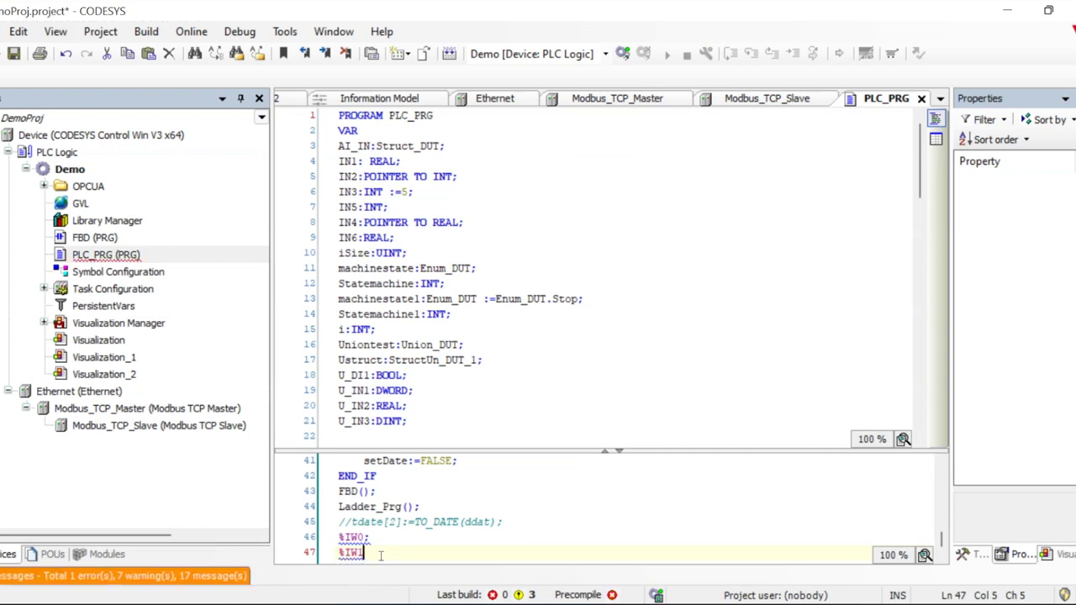
{"action": "left_click", "coordinate": [619, 377]}
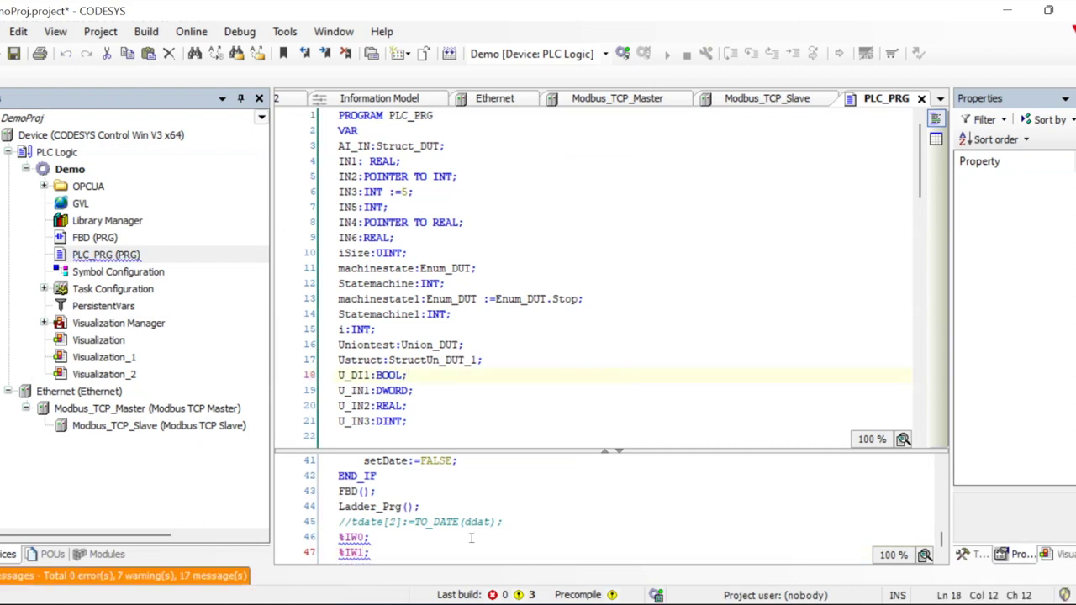
{"action": "left_click", "coordinate": [386, 540]}
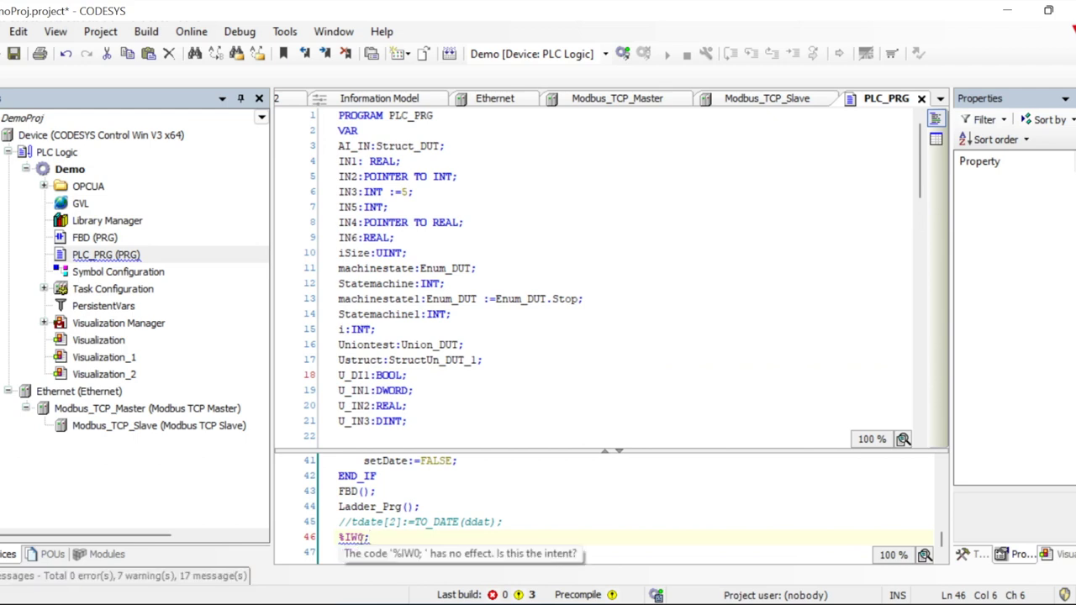
- Log in to the PLC again using the online change option
{"action": "left_click", "coordinate": [622, 53]}
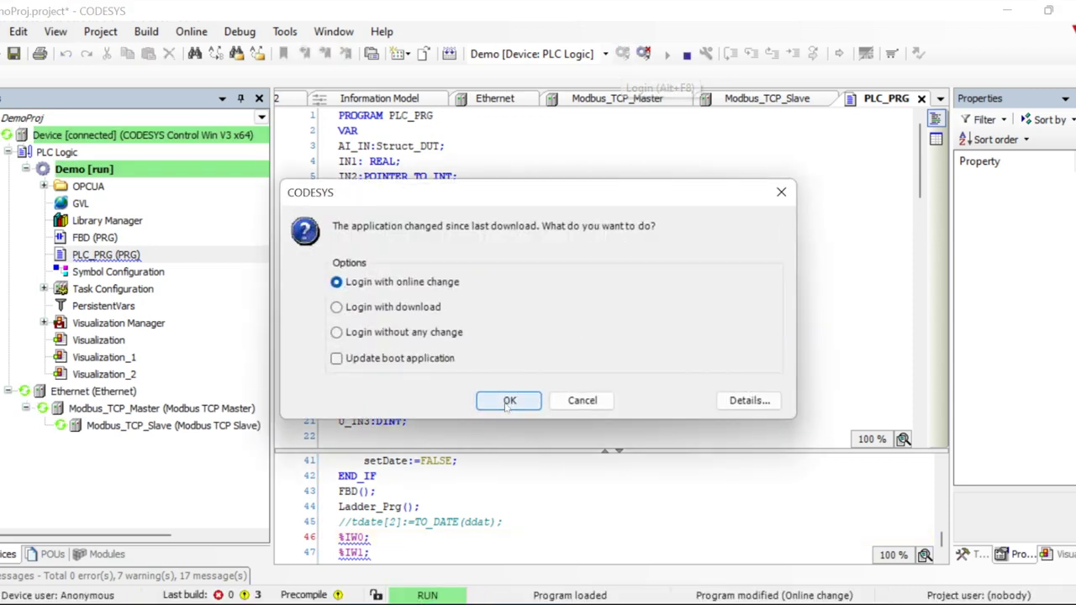
{"action": "left_click", "coordinate": [509, 401]}
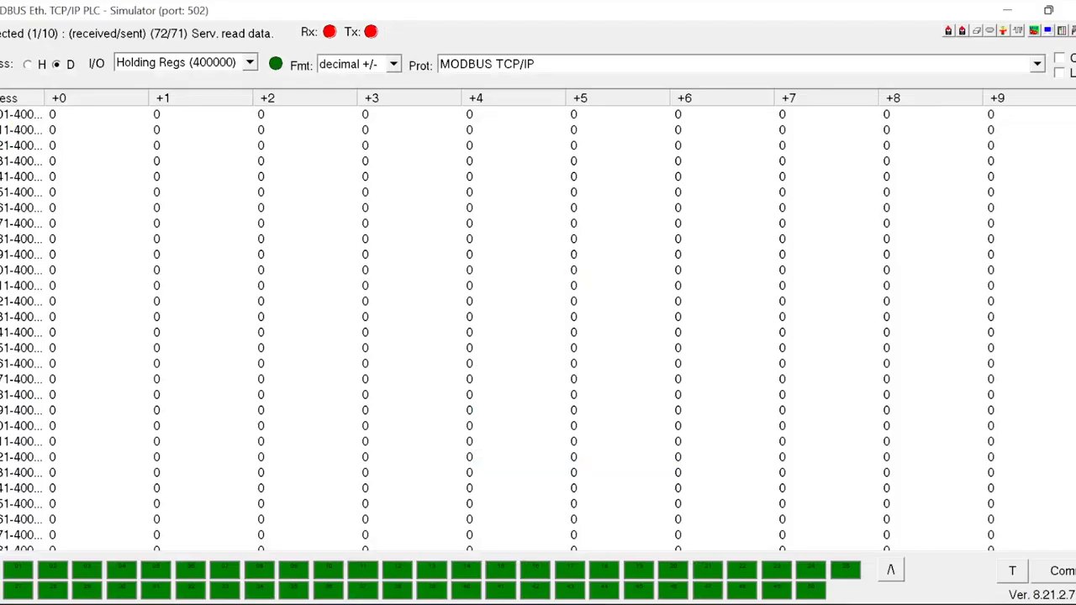
- Place the Modbus simulator window beside the online PLC_PRG code and set holding registers 400001 to 5 and 400002 to 7
{"action": "key", "text": "alt+Tab"}
{"action": "left_click_drag", "start_coordinate": [445, 13], "coordinate": [639, 263]}
{"action": "left_click_drag", "start_coordinate": [757, 263], "coordinate": [794, 99]}
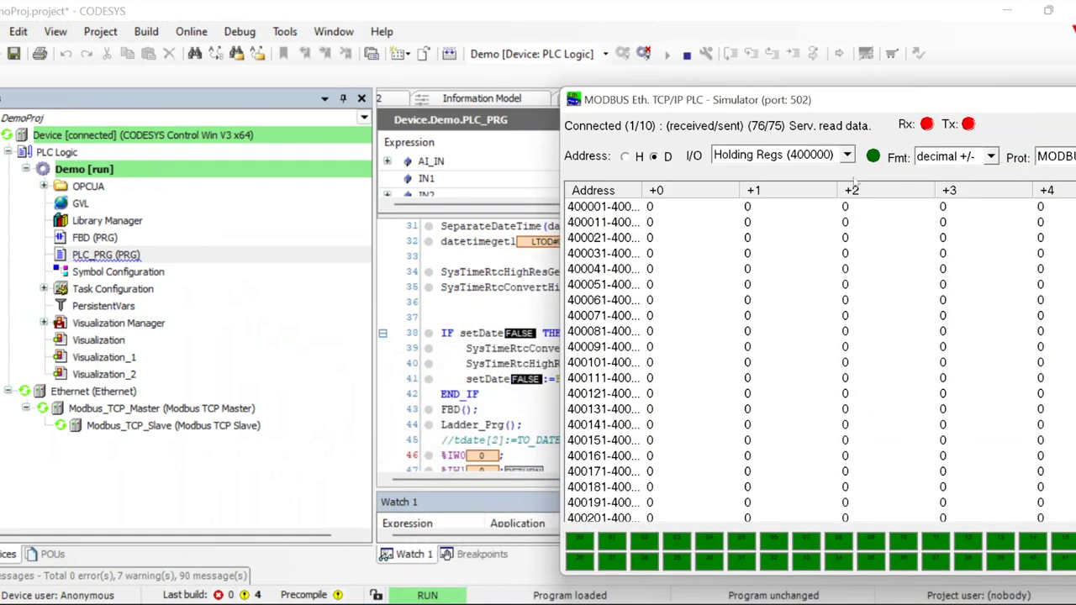
{"action": "double_click", "coordinate": [651, 207]}
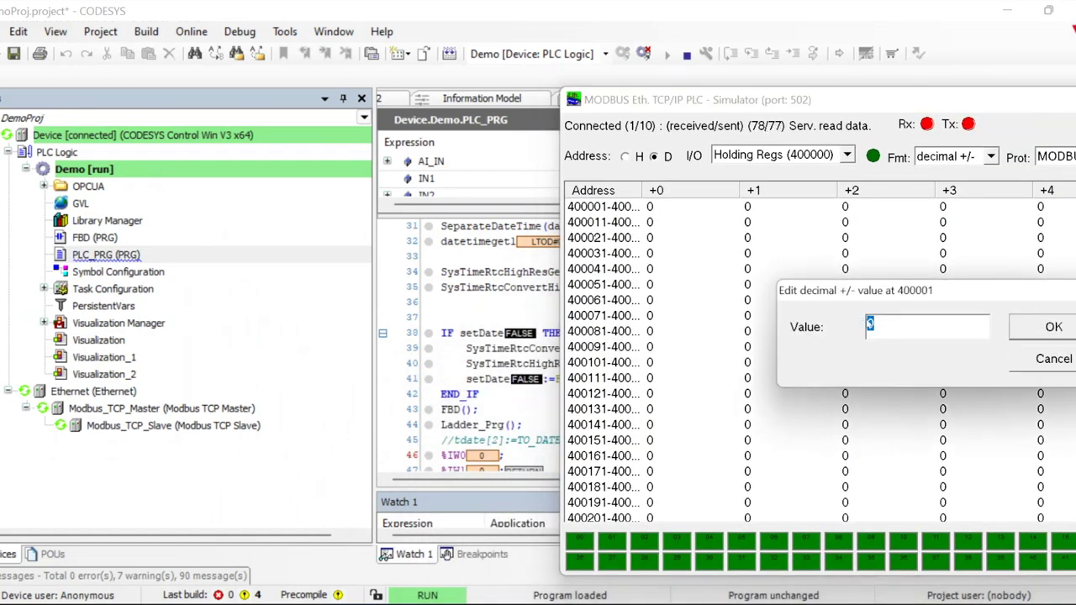
{"action": "type", "text": "5"}
{"action": "key", "text": "Return"}
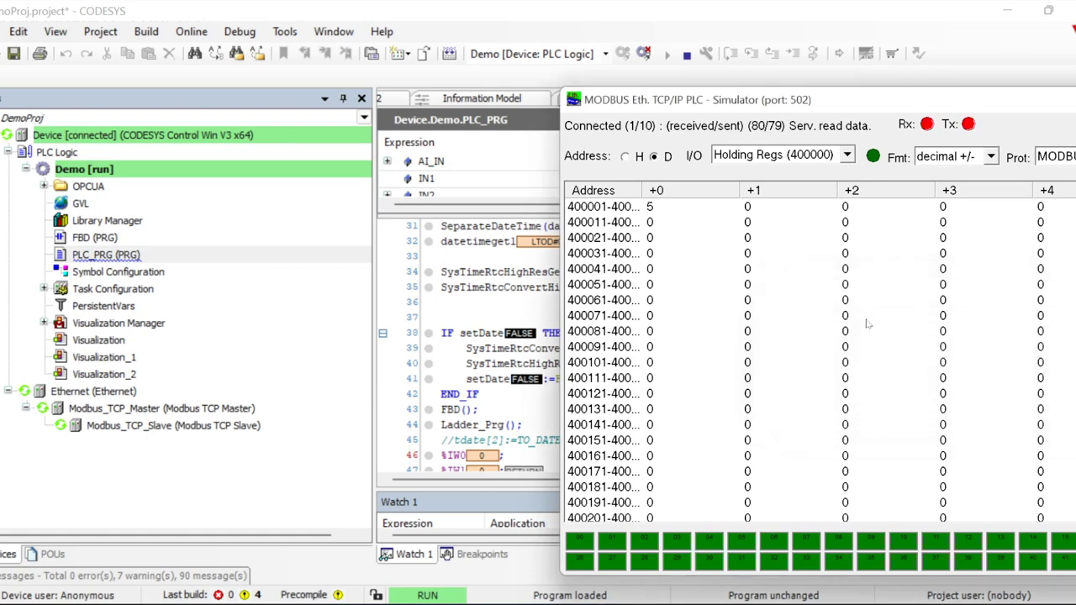
{"action": "double_click", "coordinate": [750, 210]}
{"action": "type", "text": "7"}
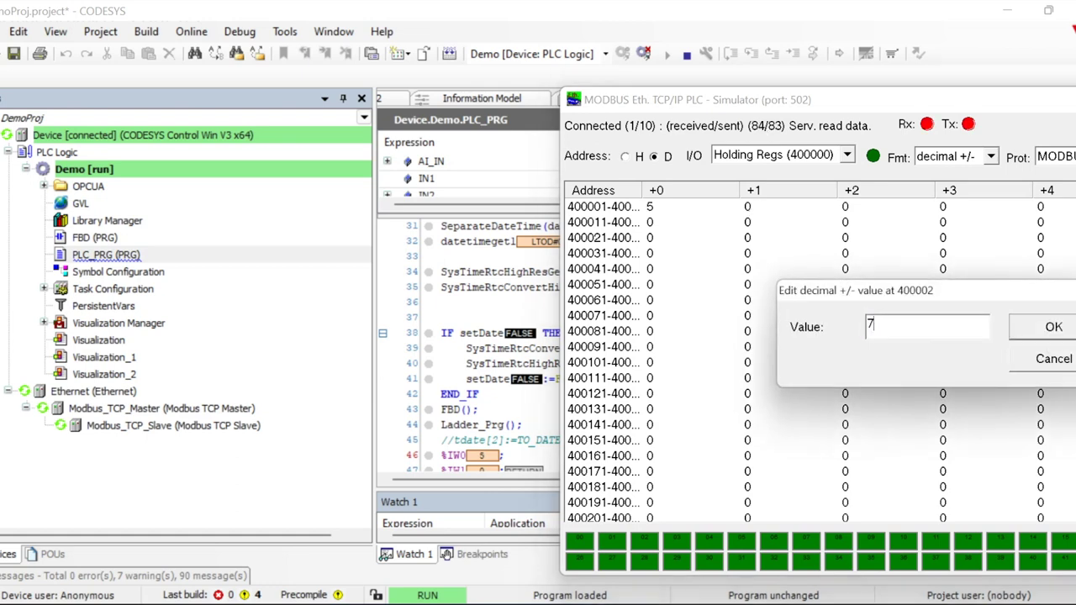
{"action": "key", "text": "Return"}
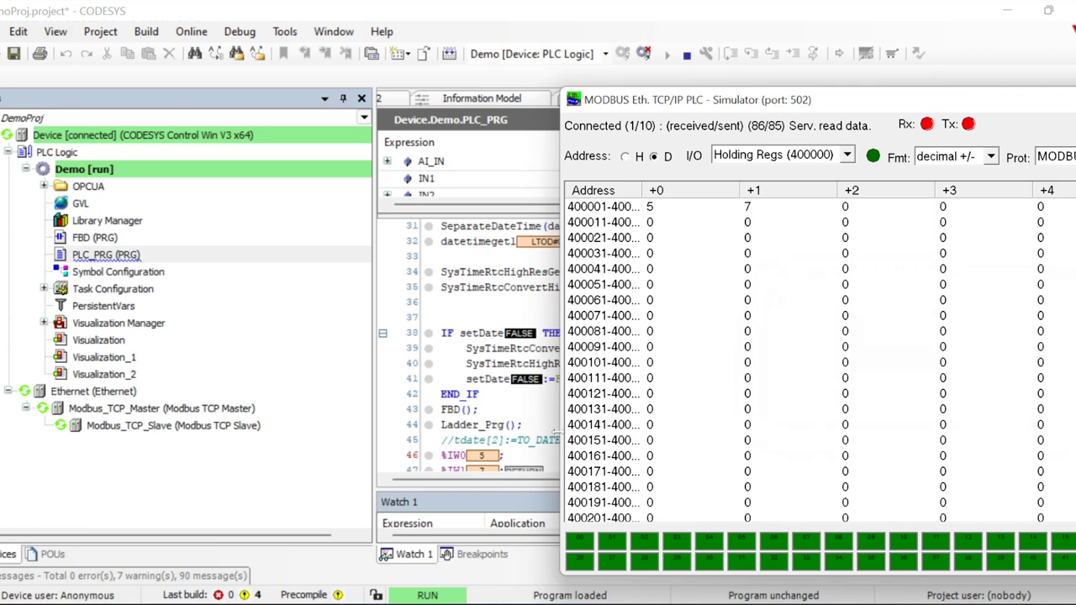
- Try to overwrite %IW0 in the online PLC_PRG code by preparing the value 8 and writing it to the PLC
{"action": "left_click", "coordinate": [485, 456]}
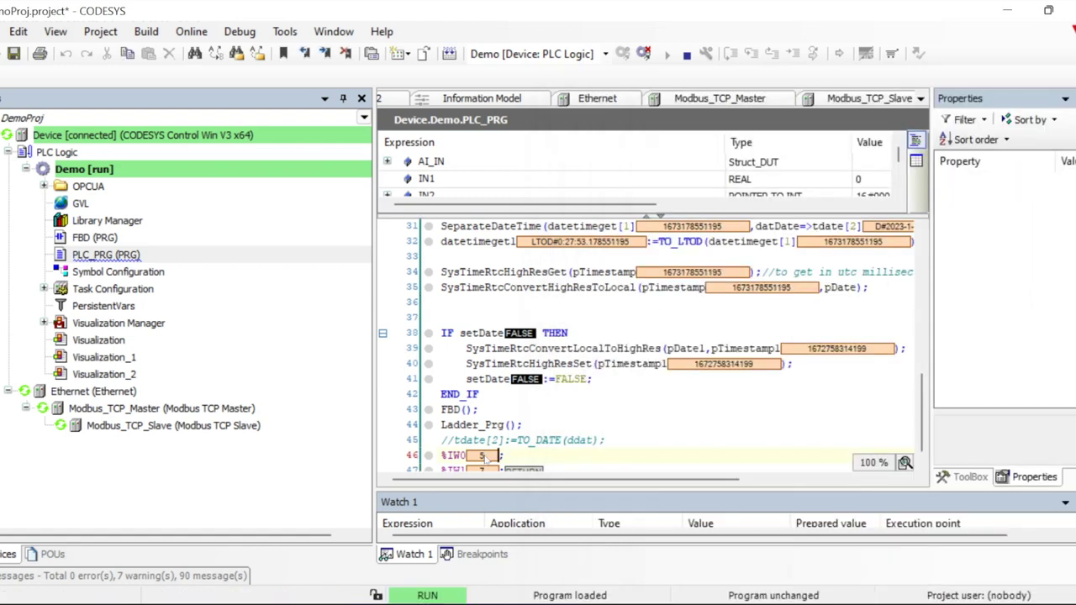
{"action": "double_click", "coordinate": [485, 456]}
{"action": "type", "text": "8"}
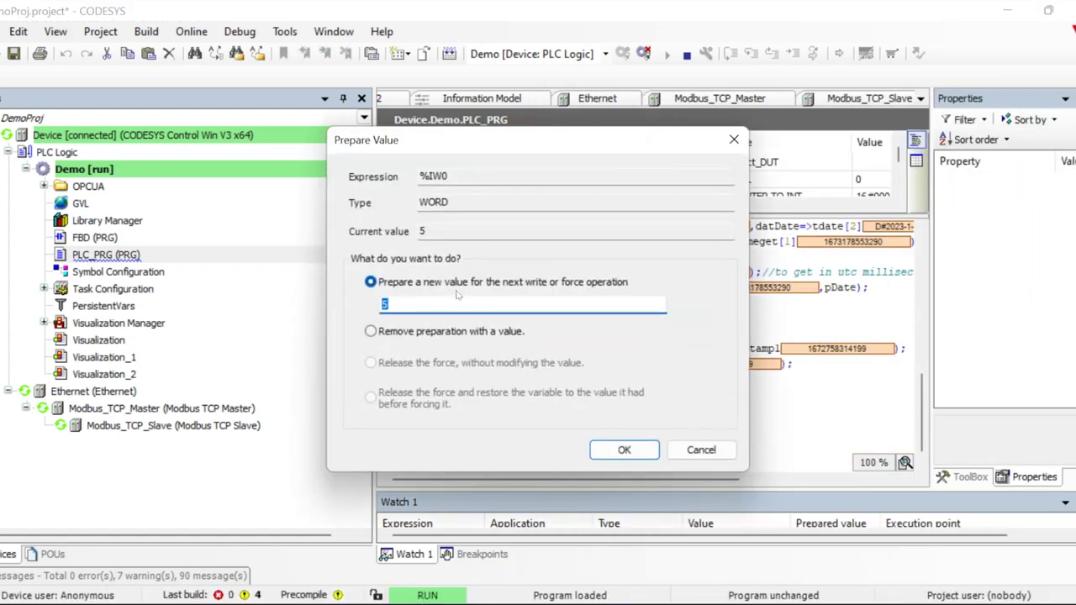
{"action": "key", "text": "Return"}
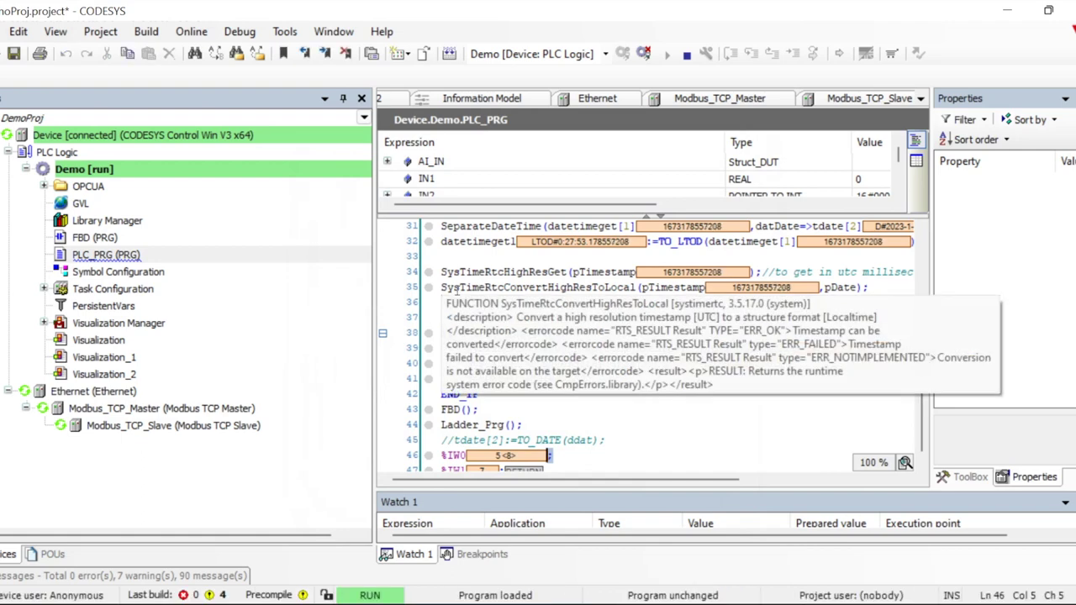
{"action": "key", "text": "ctrl+F7"}
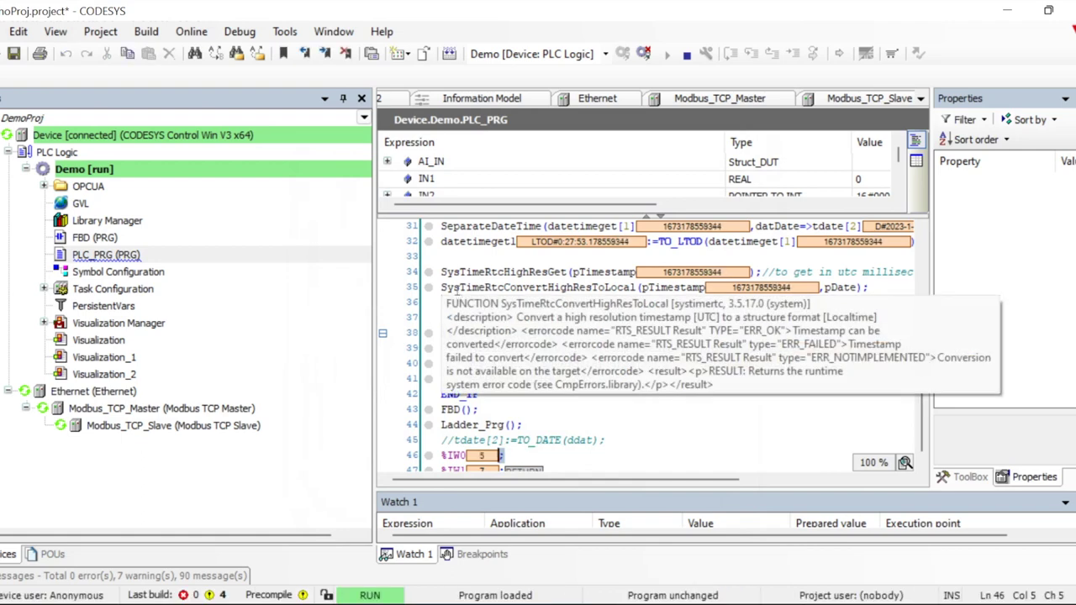
- Check the holding registers in the Modbus simulator against the online PLC_PRG values, and log out of the PLC
{"action": "left_click", "coordinate": [677, 448]}
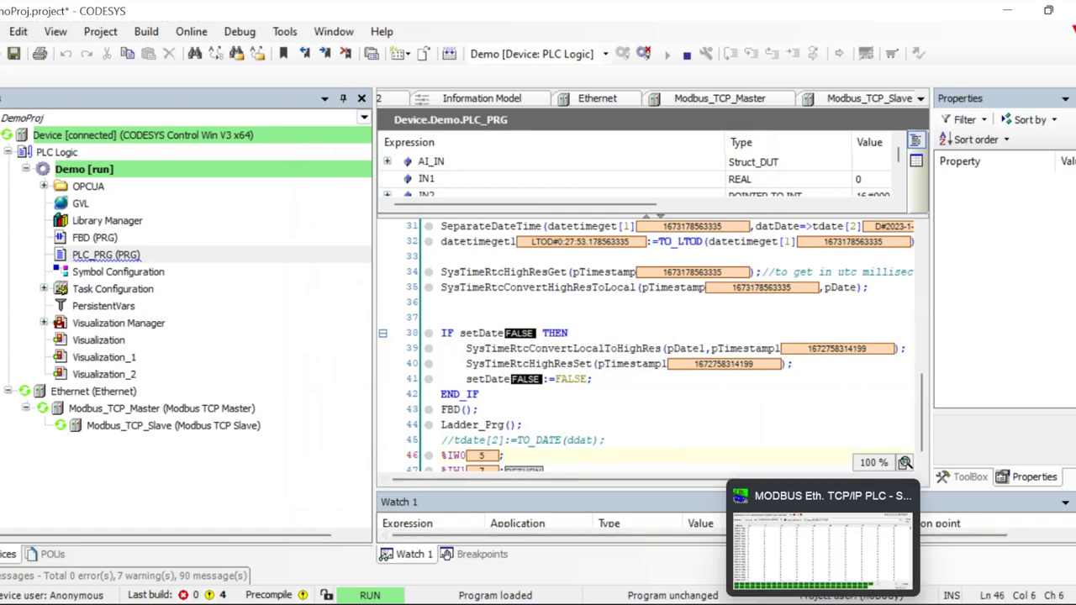
{"action": "left_click", "coordinate": [773, 584]}
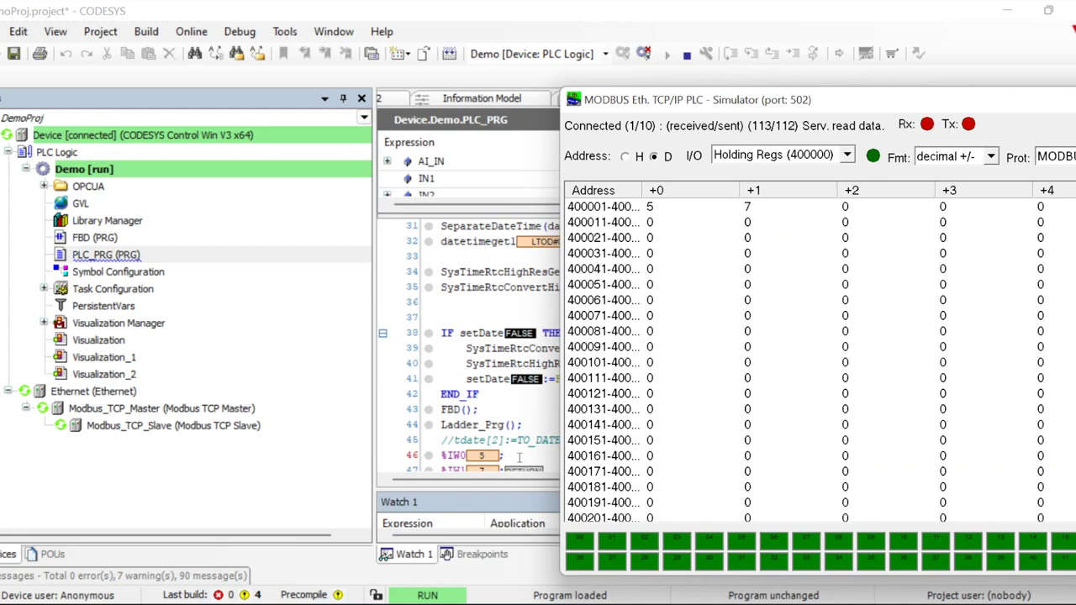
{"action": "left_click", "coordinate": [519, 458]}
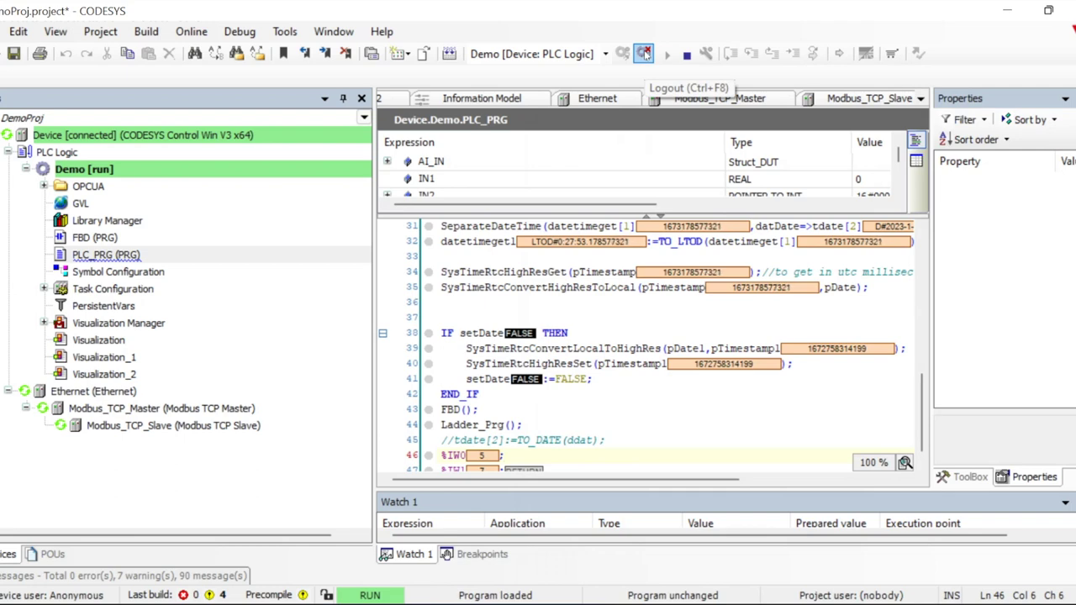
{"action": "left_click", "coordinate": [643, 53]}
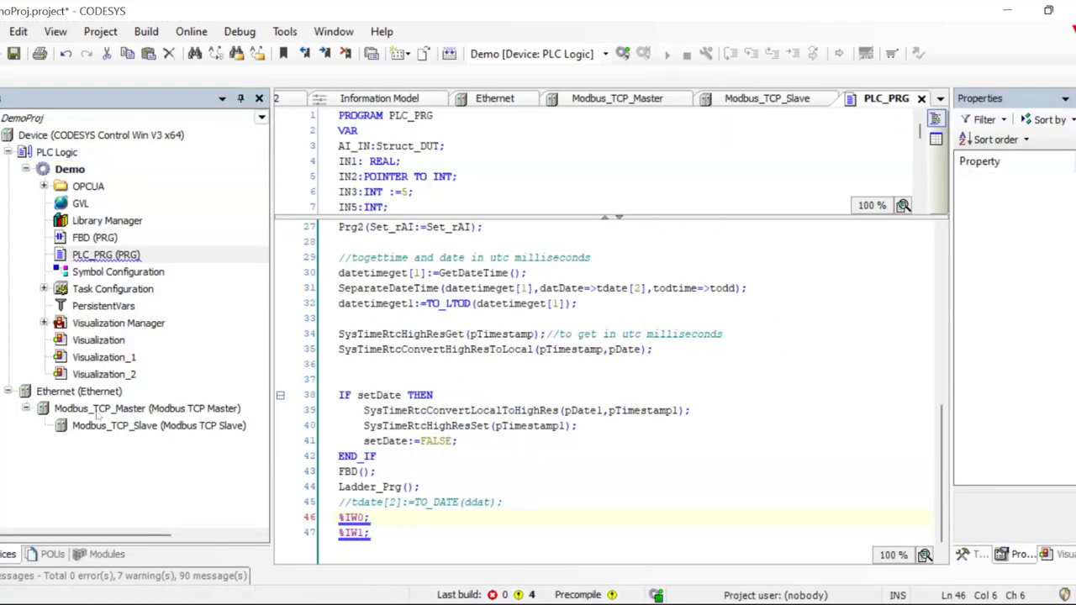
{"action": "left_click", "coordinate": [72, 409]}
{"action": "left_click", "coordinate": [71, 392]}
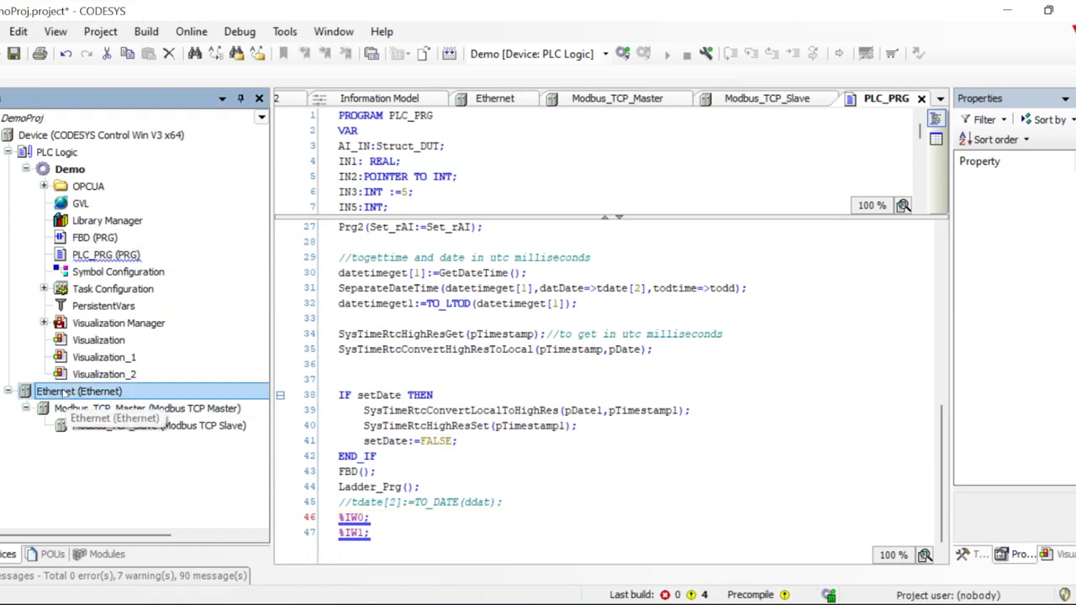
{"action": "right_click", "coordinate": [64, 393]}
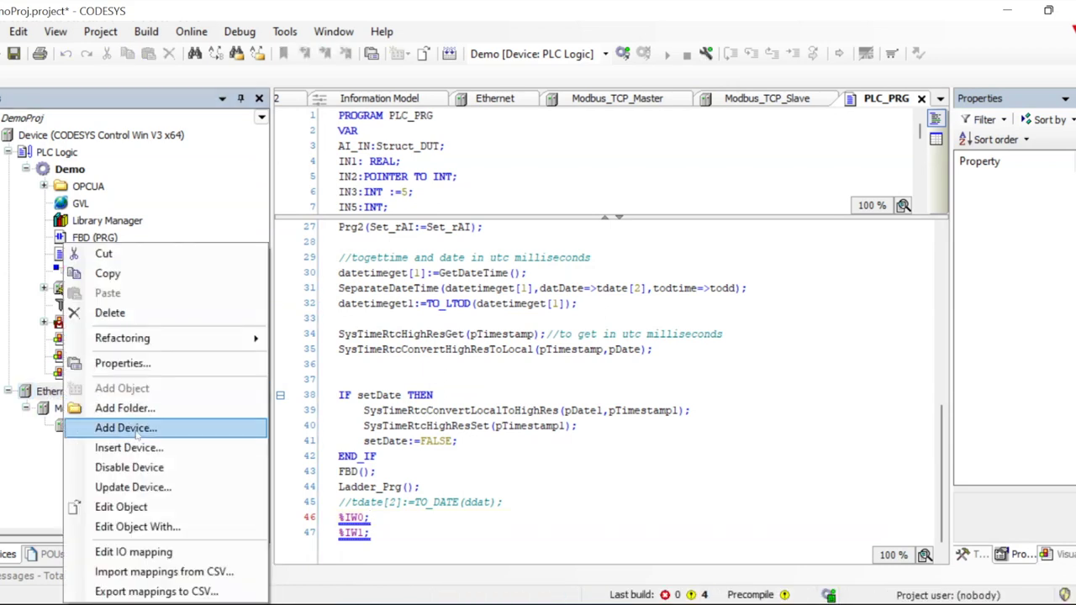
{"action": "left_click", "coordinate": [61, 426]}
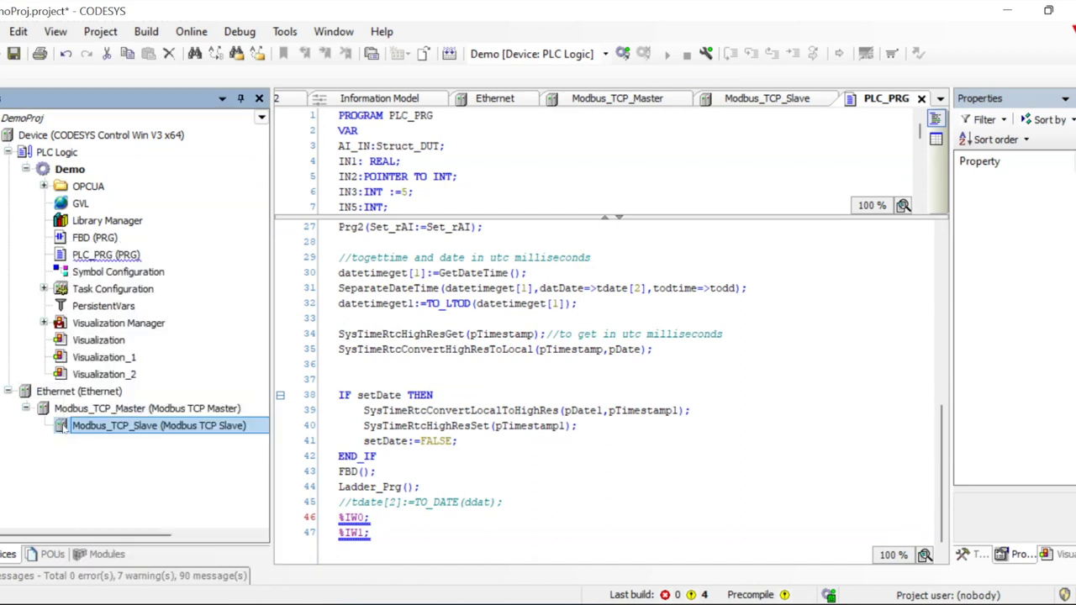
- Start a new channel on Modbus_TCP_Slave with access type Read/Write Multiple Registers (Function Code 23) and READ register offset 3
{"action": "double_click", "coordinate": [98, 425]}
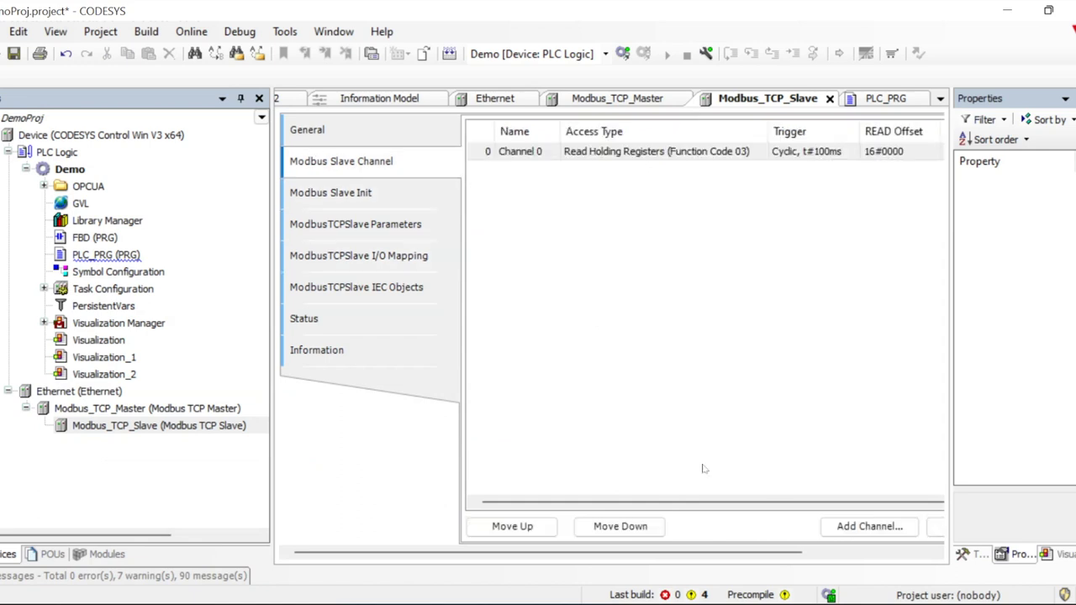
{"action": "left_click", "coordinate": [865, 526]}
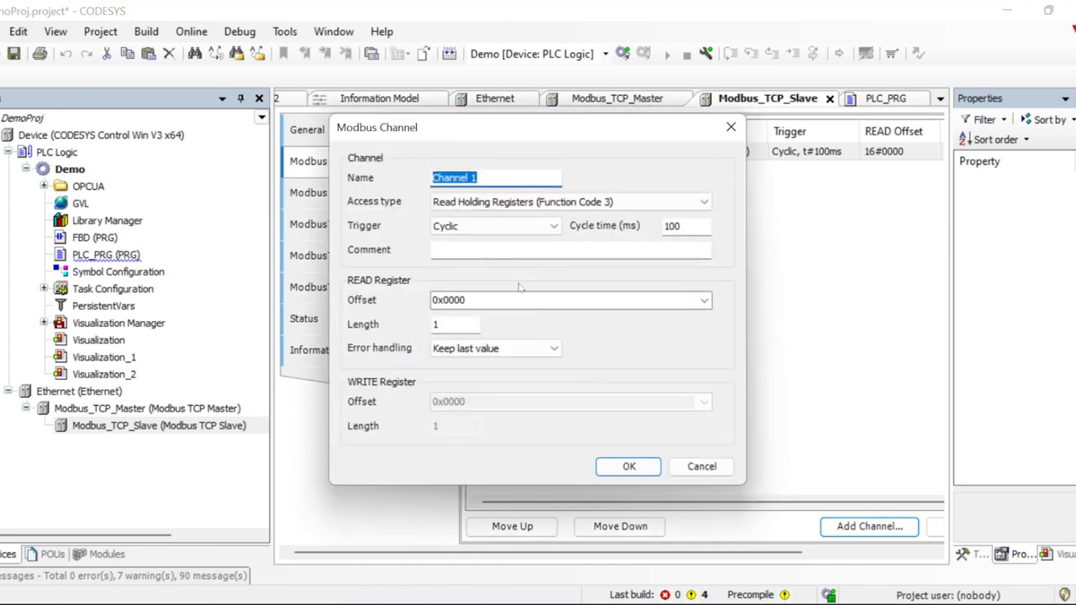
{"action": "left_click", "coordinate": [606, 202]}
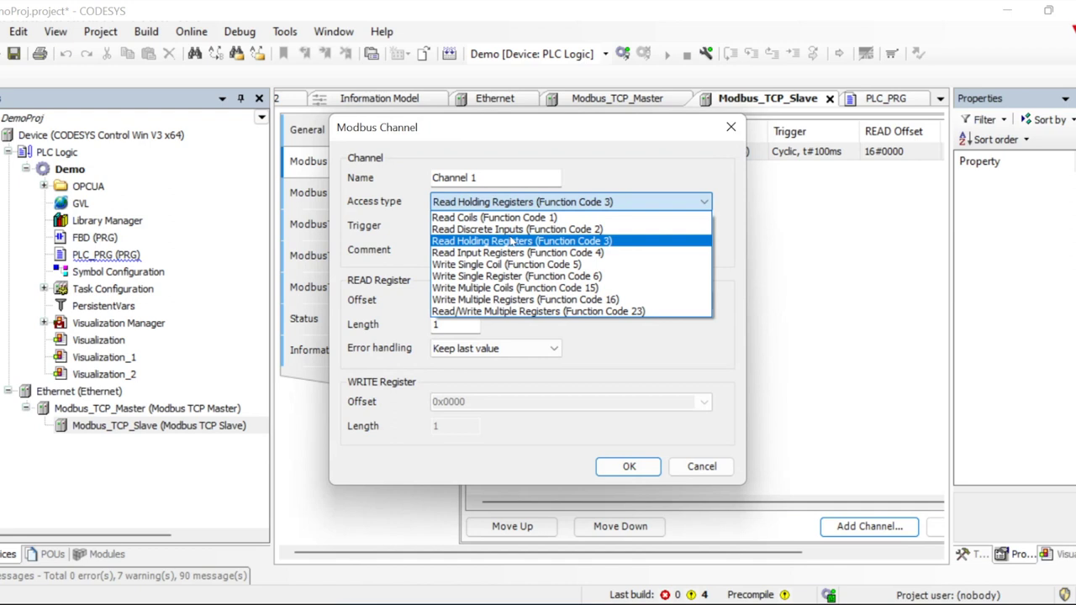
{"action": "left_click", "coordinate": [518, 311]}
{"action": "left_click", "coordinate": [483, 294]}
{"action": "left_click", "coordinate": [494, 298]}
{"action": "left_click_drag", "start_coordinate": [494, 297], "coordinate": [414, 298]}
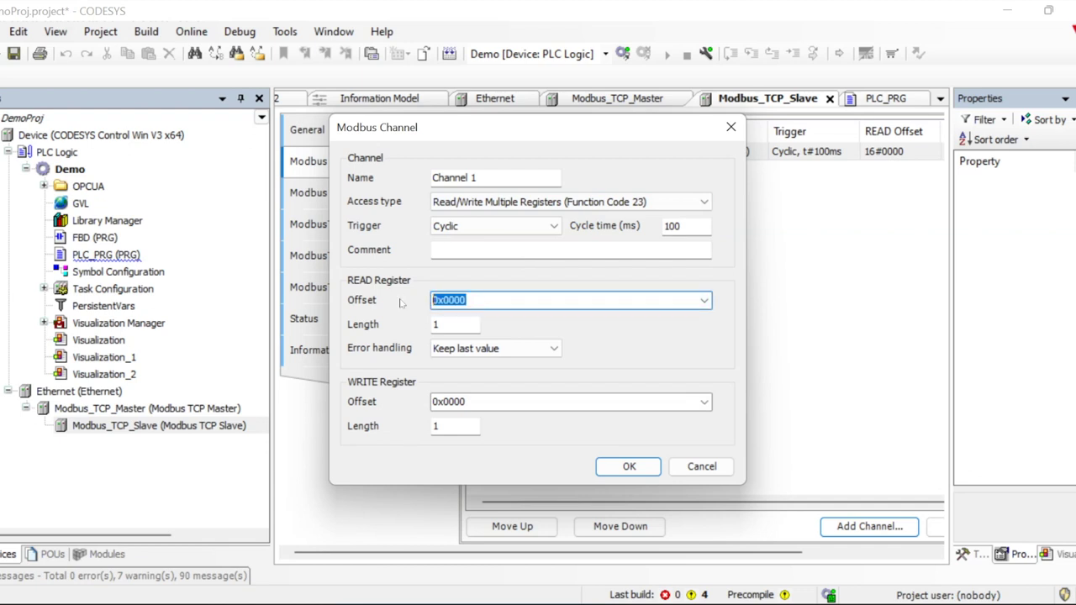
{"action": "type", "text": "3"}
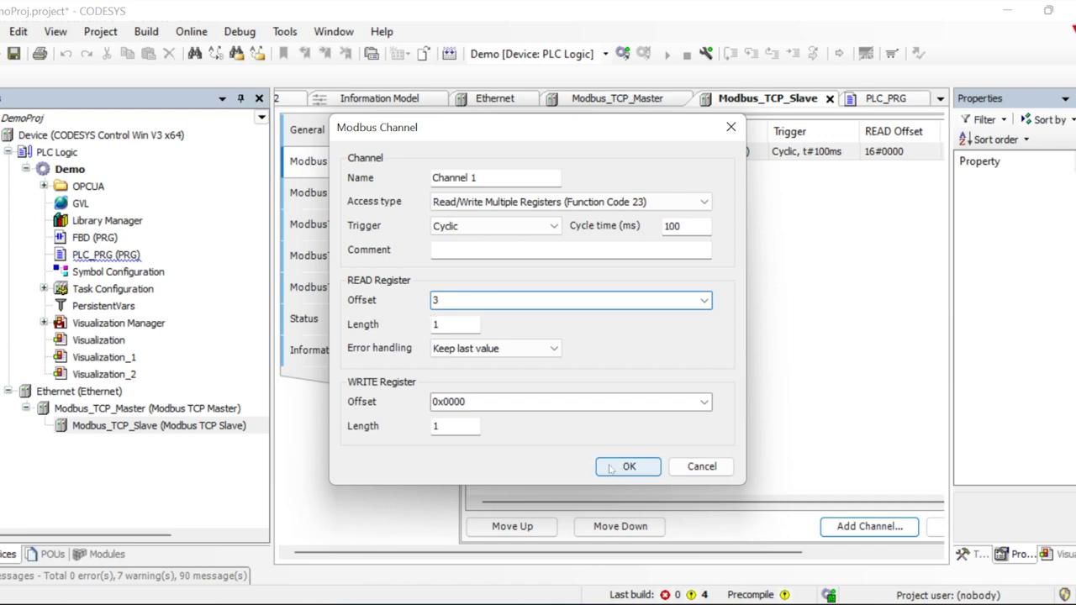
- Set the new channel's WRITE register offset to 3 and confirm the channel
{"action": "left_click", "coordinate": [503, 401]}
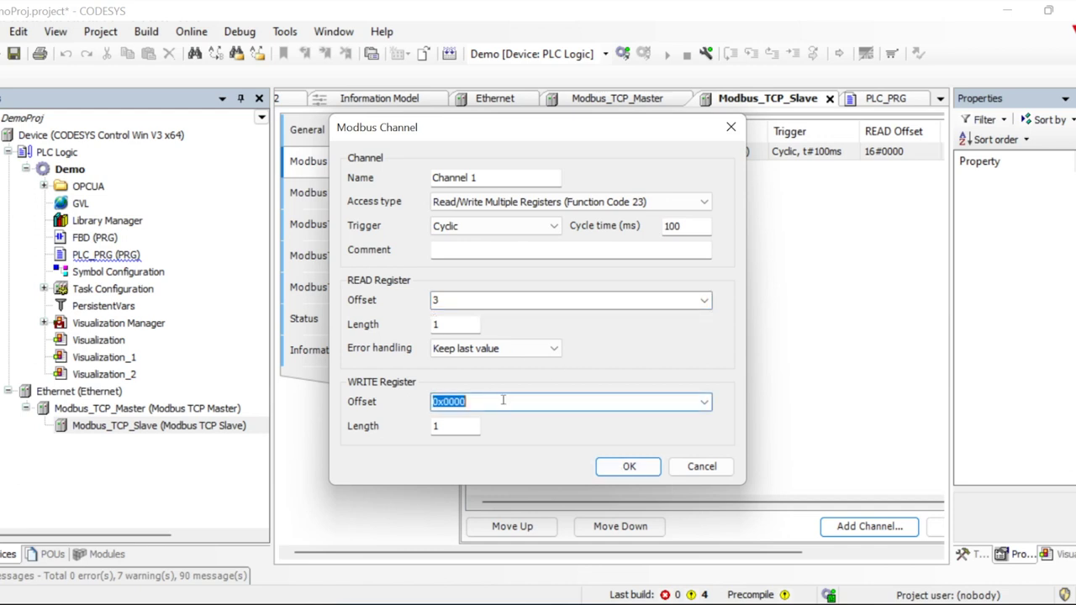
{"action": "left_click", "coordinate": [496, 401]}
{"action": "left_click_drag", "start_coordinate": [498, 401], "coordinate": [382, 392]}
{"action": "type", "text": "3"}
{"action": "left_click", "coordinate": [630, 466]}
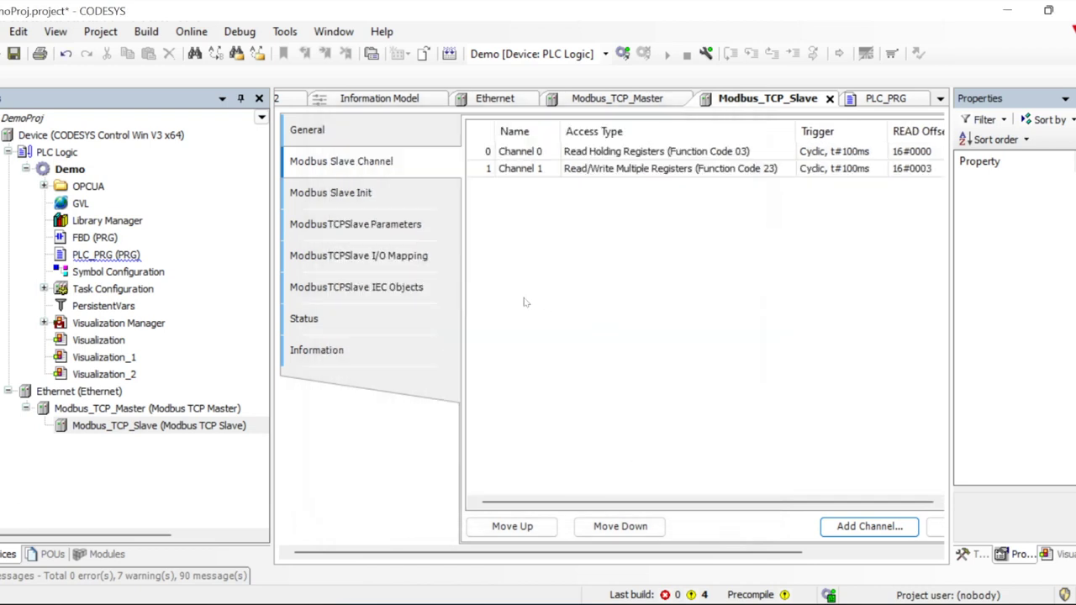
- Examine the input and output addresses assigned to Channel 1 in the slave's I/O mapping
{"action": "left_click_drag", "start_coordinate": [478, 552], "coordinate": [336, 553]}
{"action": "left_click", "coordinate": [358, 255]}
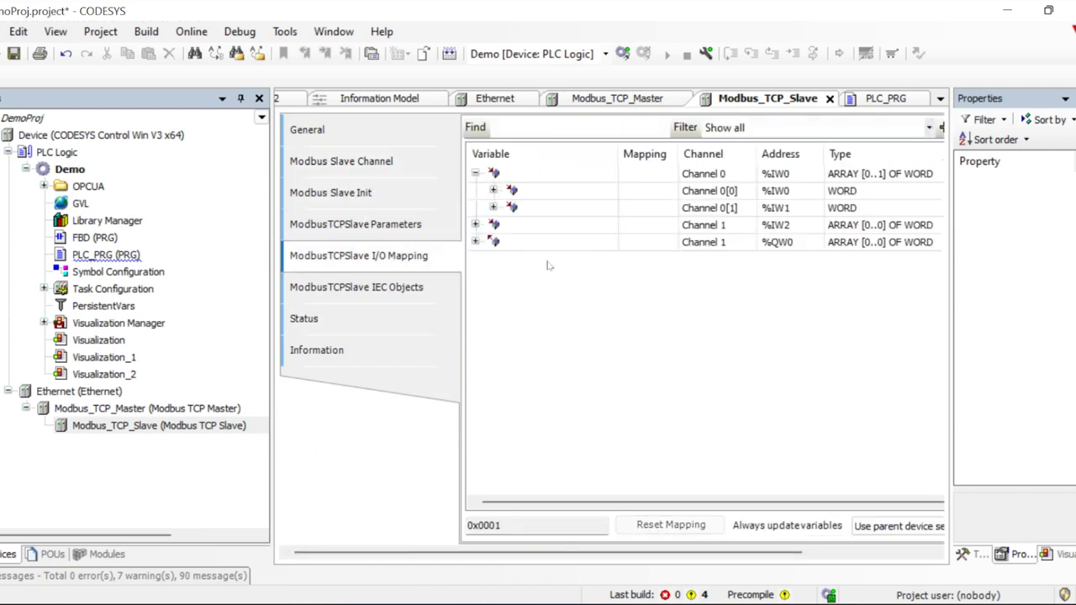
{"action": "left_click", "coordinate": [800, 225]}
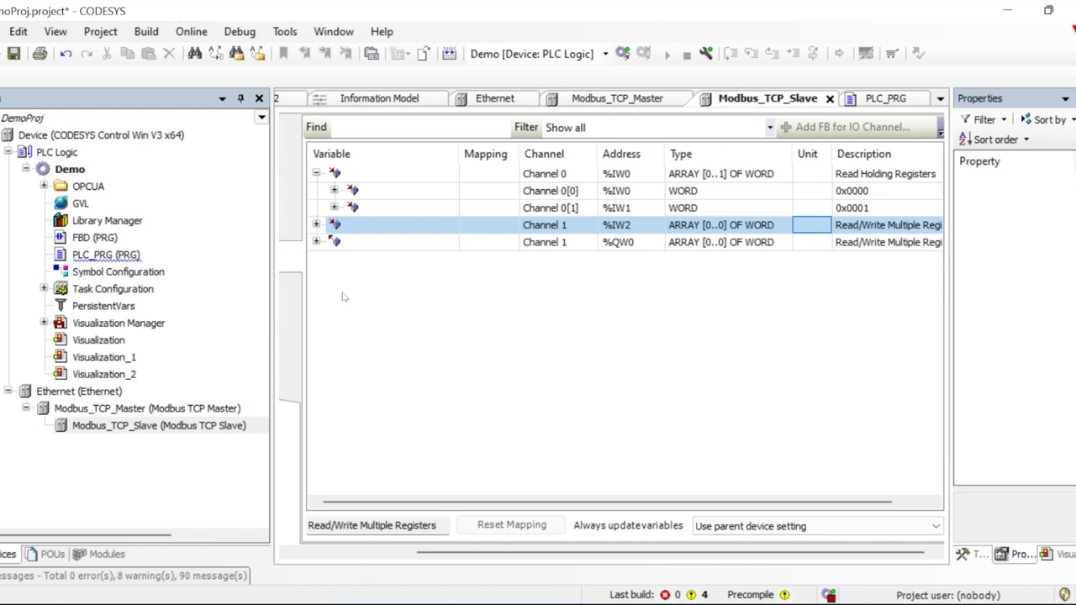
{"action": "left_click", "coordinate": [643, 243]}
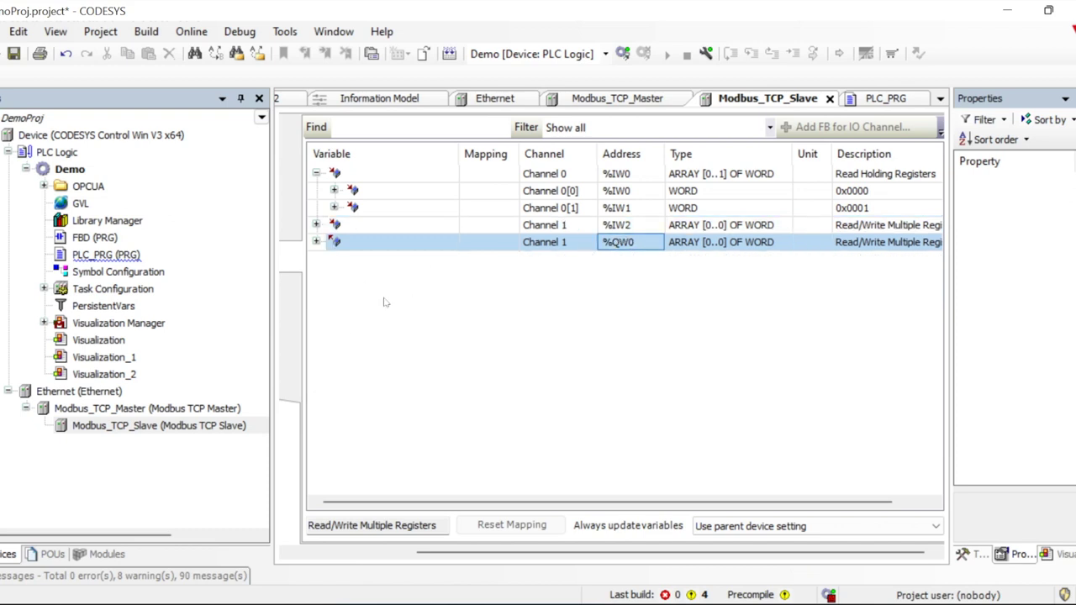
- Open PLC_PRG and add the statement %IW2; on a new line after %IW1;
{"action": "double_click", "coordinate": [103, 255]}
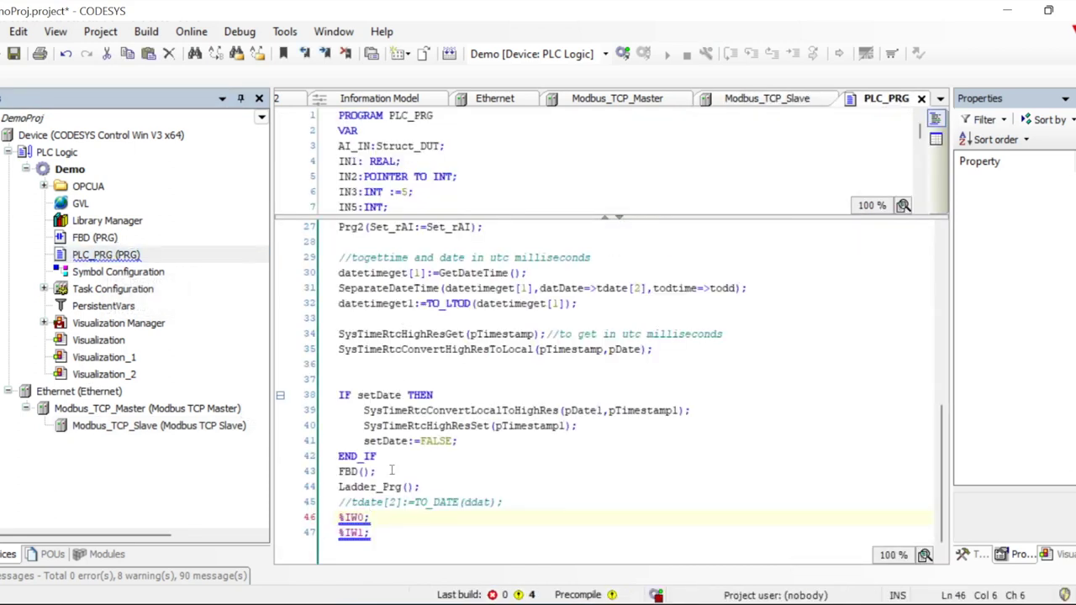
{"action": "left_click", "coordinate": [381, 535]}
{"action": "key", "text": "Return"}
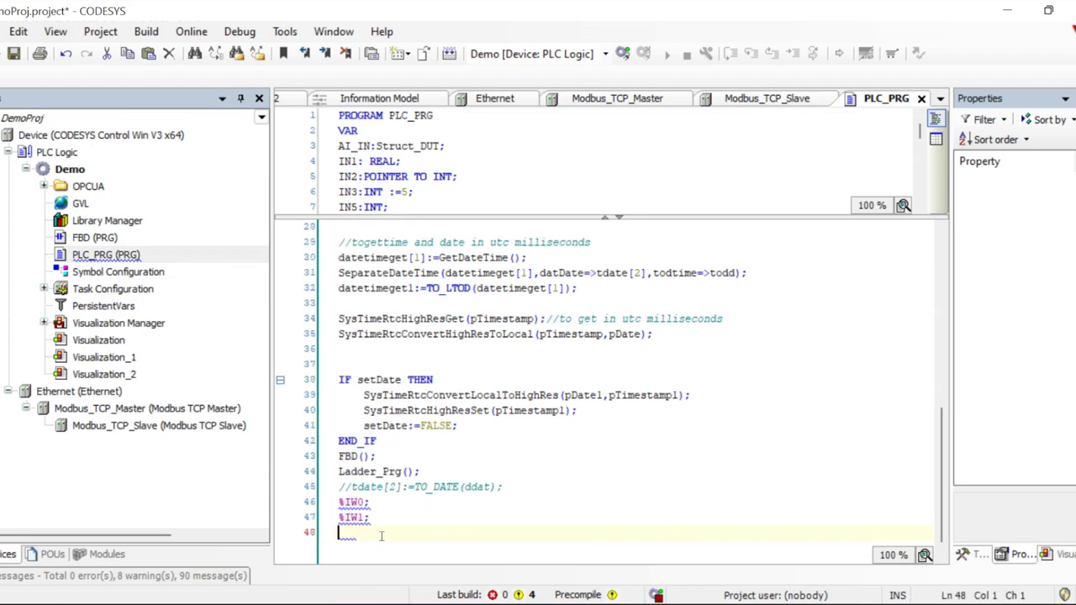
{"action": "type", "text": "%IW2;"}
{"action": "key", "text": "Return"}
- Add the statement %QW0; on the line below %IW2; in the PLC_PRG code
{"action": "type", "text": "%IW0"}
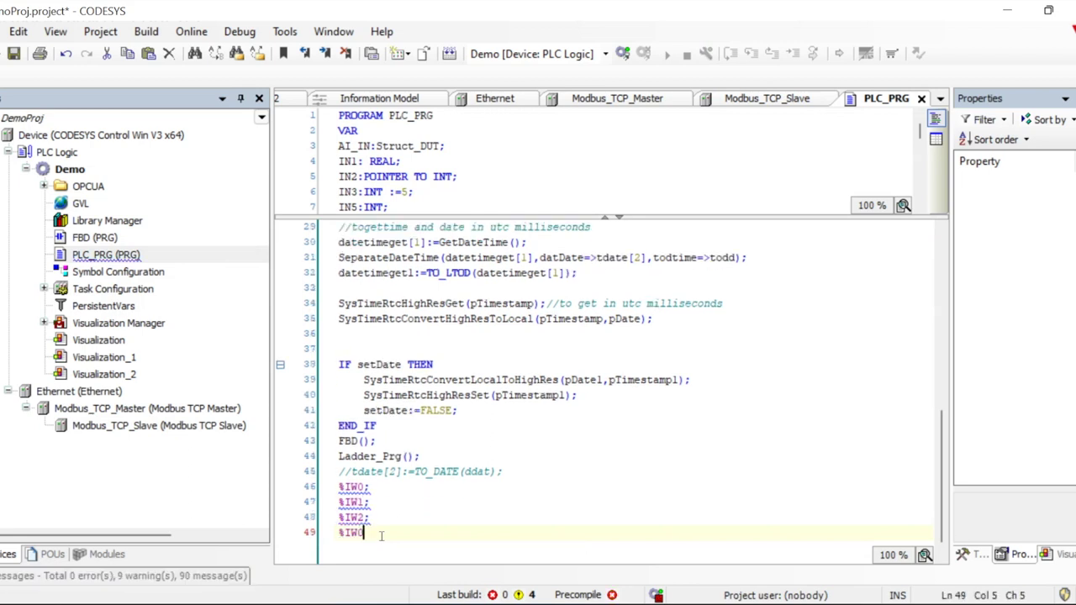
{"action": "key", "text": "Left"}
{"action": "key", "text": "Left"}
{"action": "key", "text": "BackSpace"}
{"action": "type", "text": "Q"}
{"action": "key", "text": "End"}
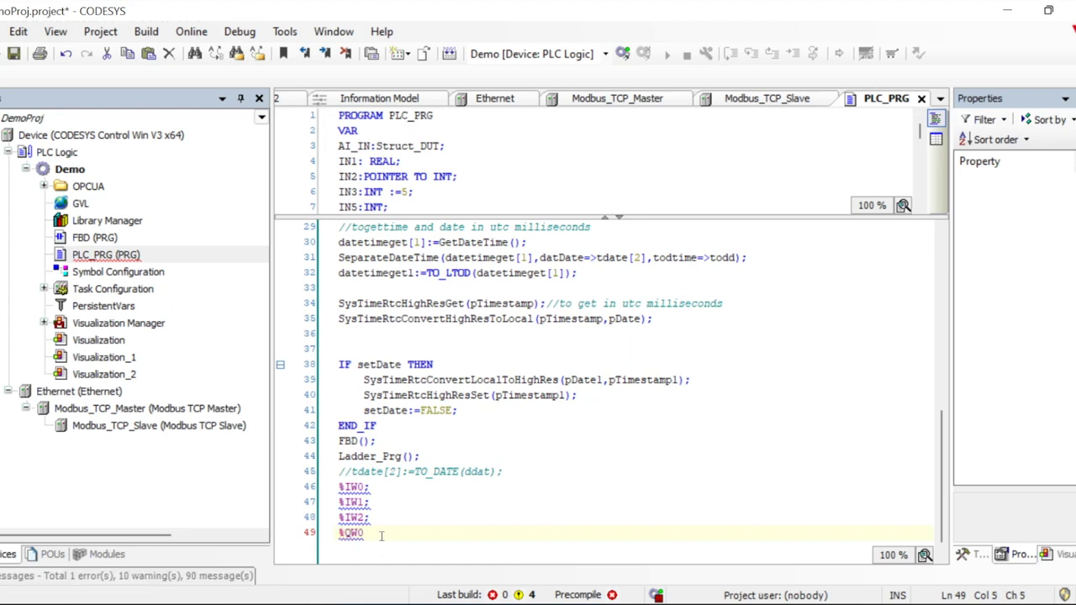
{"action": "type", "text": ";"}
{"action": "key", "text": "Return"}
{"action": "key", "text": "Up"}
{"action": "key", "text": "Up"}
{"action": "key", "text": "Up"}
{"action": "key", "text": "End"}
- Log in to the PLC, download the latest code changes and start the Demo application
{"action": "left_click", "coordinate": [623, 53]}
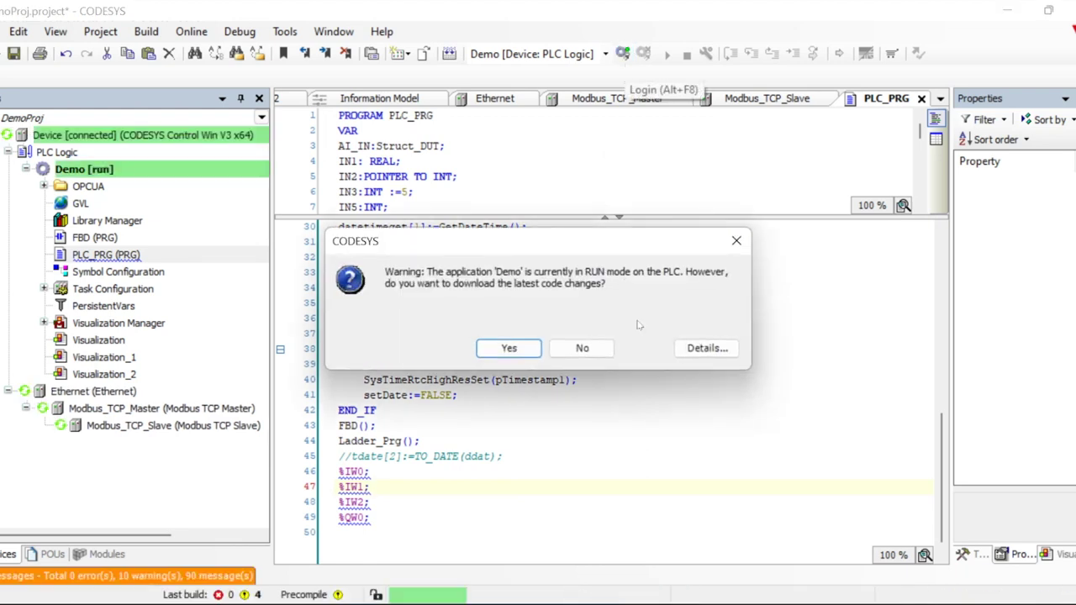
{"action": "left_click", "coordinate": [510, 348]}
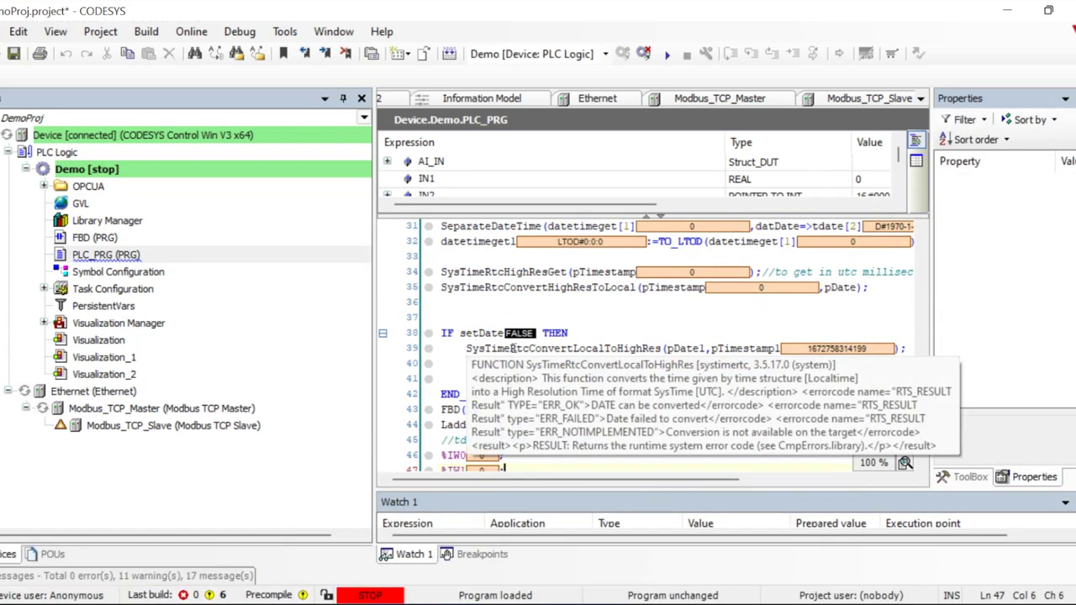
{"action": "left_click", "coordinate": [664, 53]}
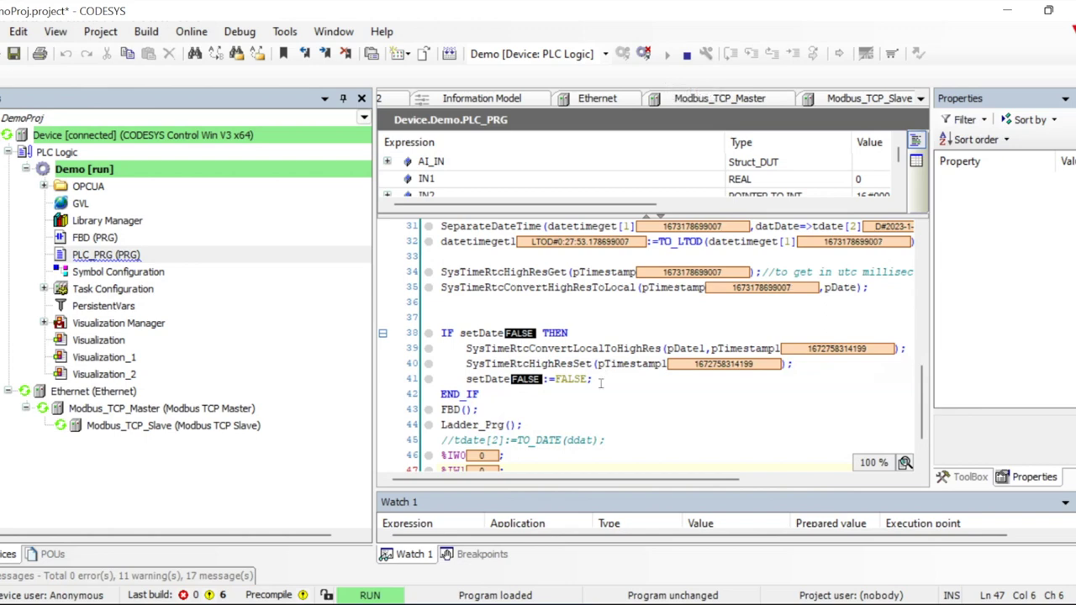
- Prepare the value 9 for %QW0 in the online PLC_PRG code and write it to the PLC
{"action": "scroll", "coordinate": [605, 394], "scroll_direction": "down", "scroll_amount": 1}
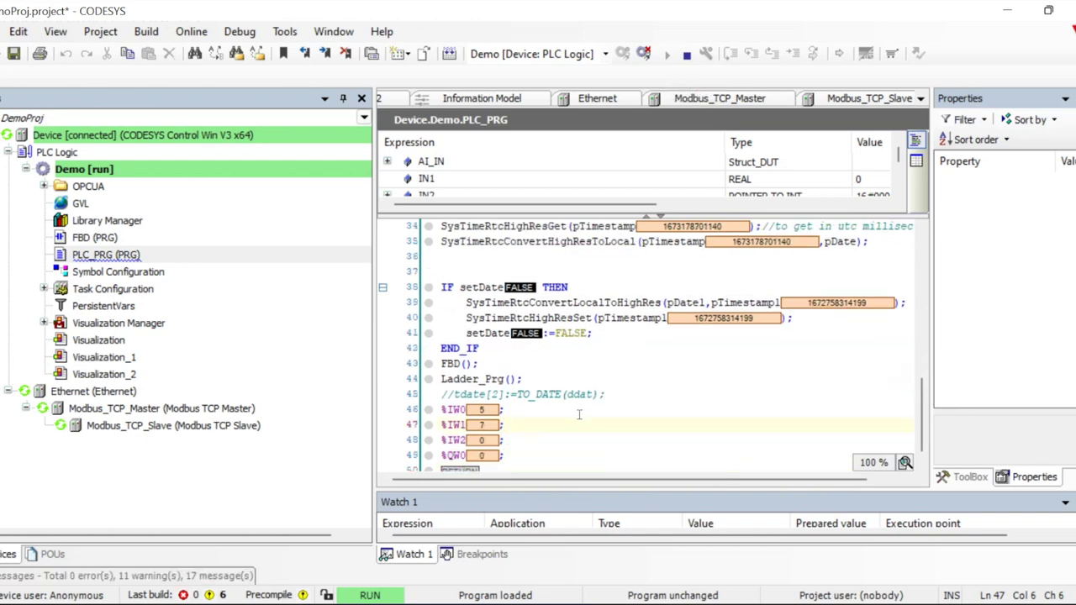
{"action": "double_click", "coordinate": [493, 455]}
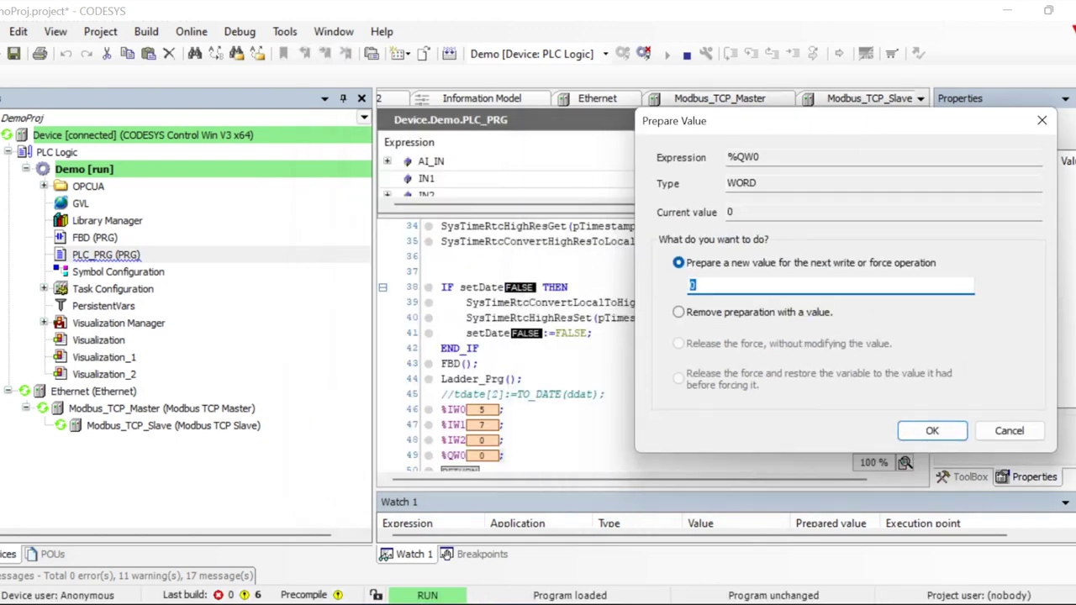
{"action": "type", "text": "5"}
{"action": "key", "text": "Return"}
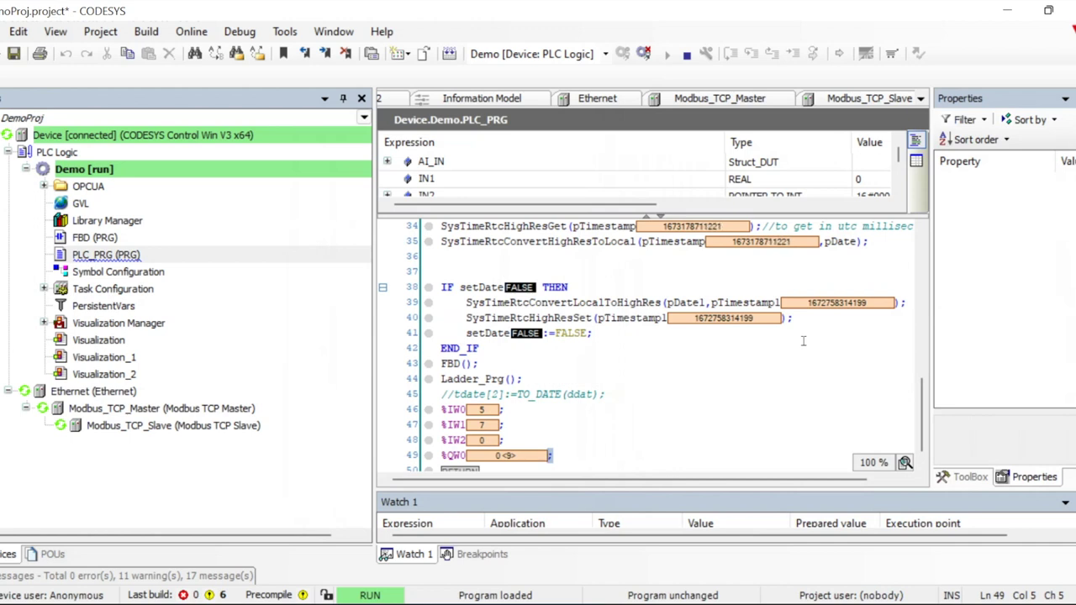
{"action": "key", "text": "ctrl+F7"}
{"action": "left_click", "coordinate": [688, 411]}
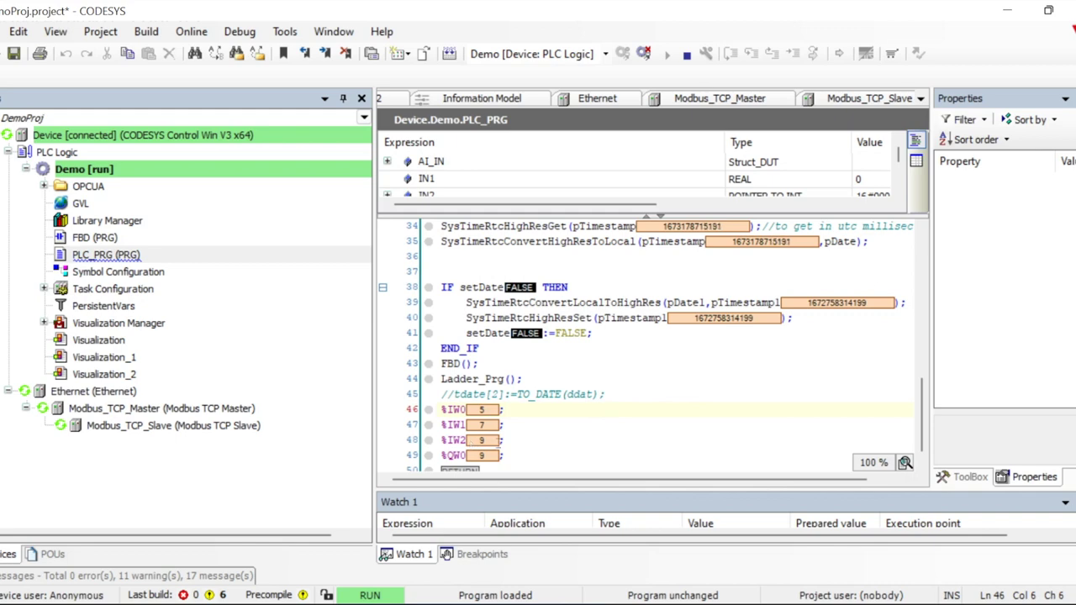
- Check the written holding register in the Modbus simulator, and log out of the PLC
{"action": "key", "text": "alt+Tab"}
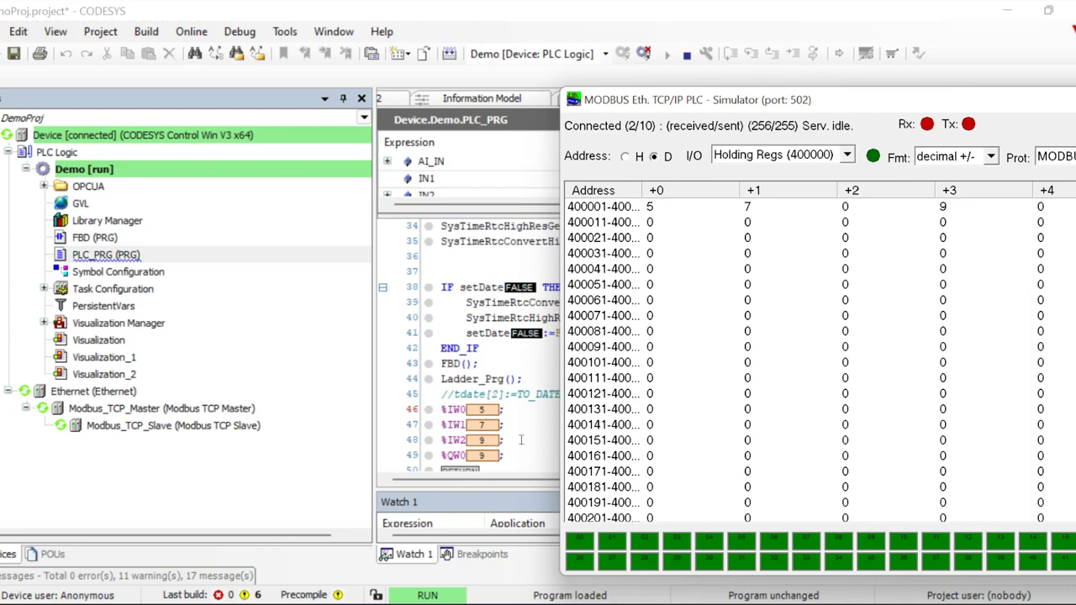
{"action": "left_click", "coordinate": [520, 440]}
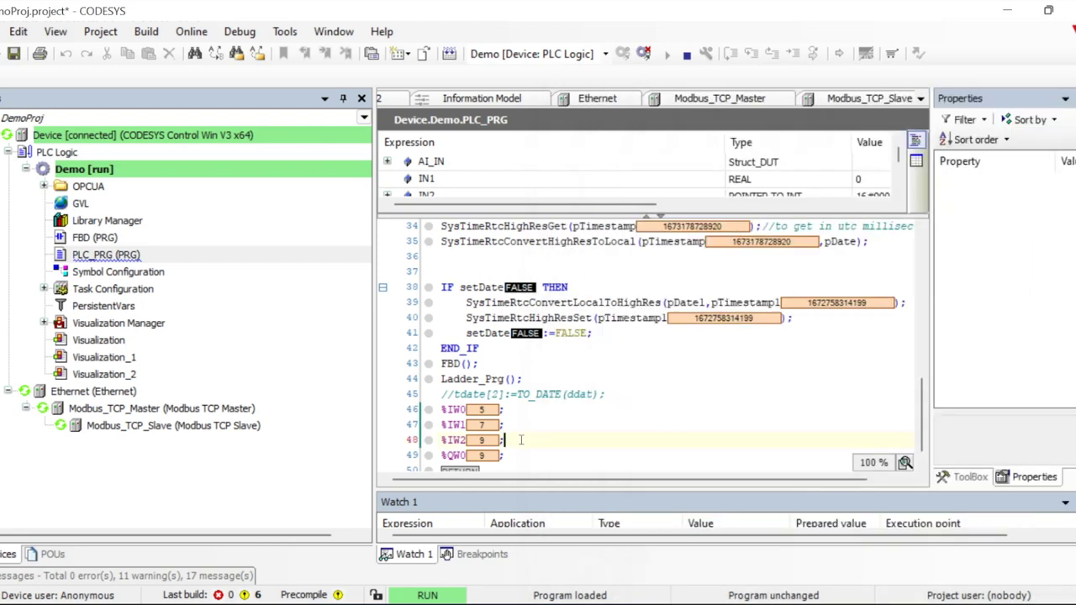
{"action": "left_click", "coordinate": [643, 53]}
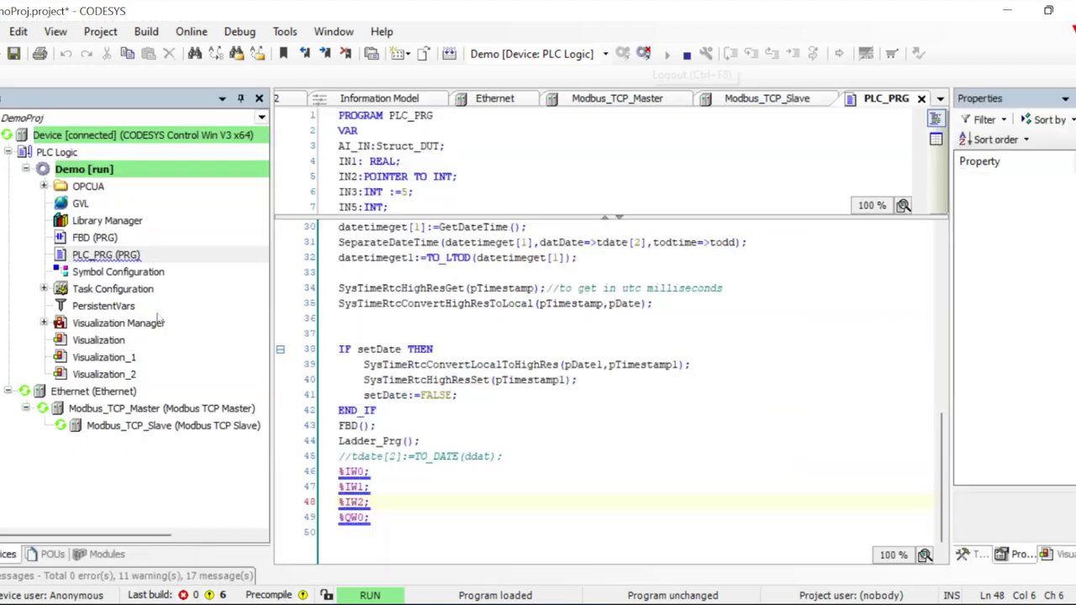
- Append a ModbusTCP Slave Device under the Ethernet adapter and close the device dialog
{"action": "right_click", "coordinate": [59, 393]}
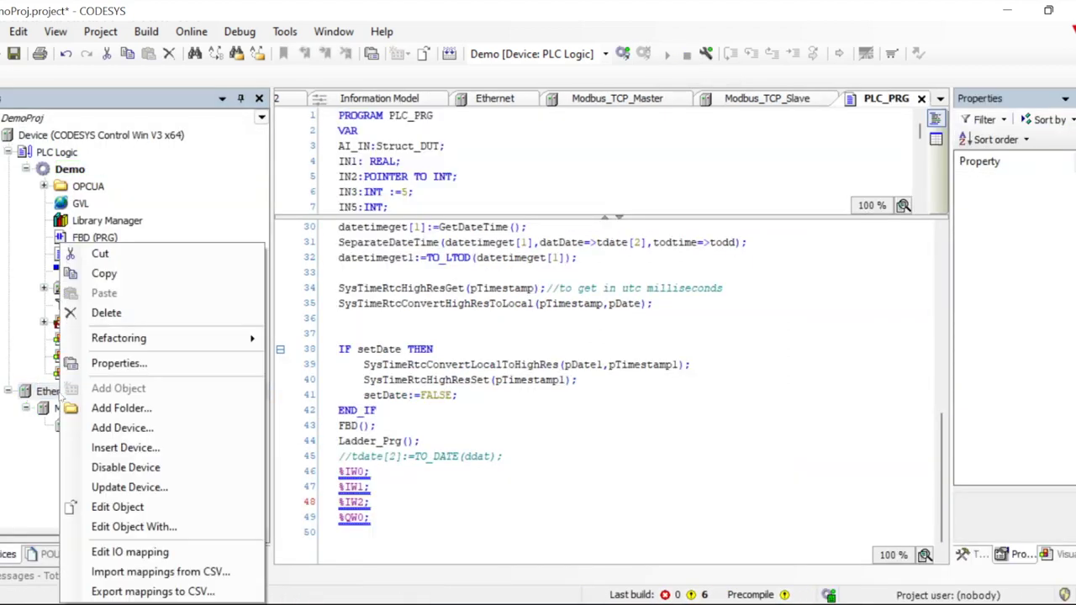
{"action": "left_click", "coordinate": [123, 428]}
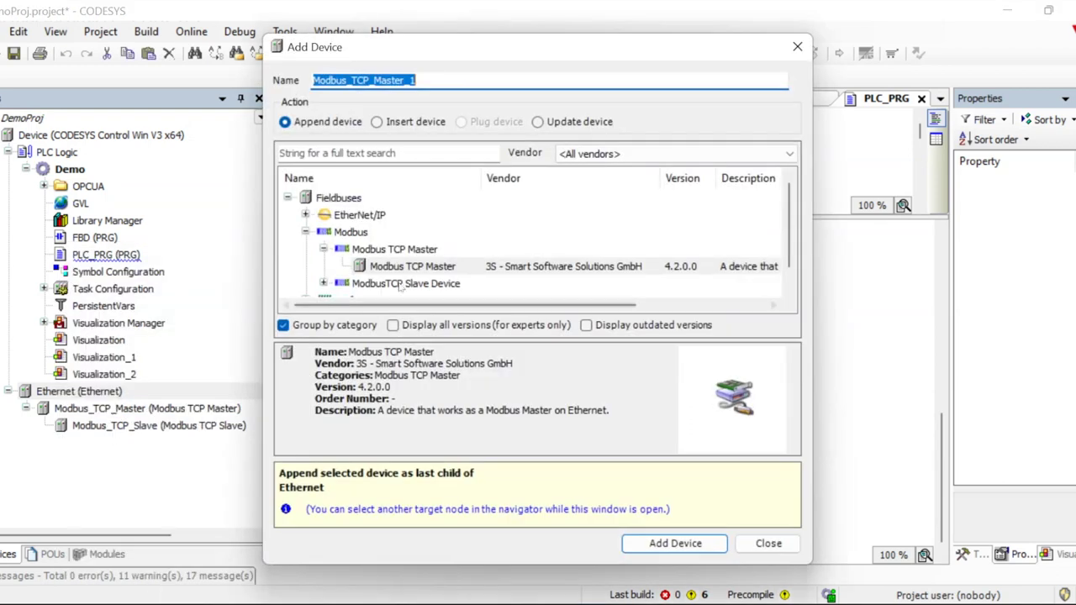
{"action": "scroll", "coordinate": [405, 258], "scroll_direction": "down", "scroll_amount": 1}
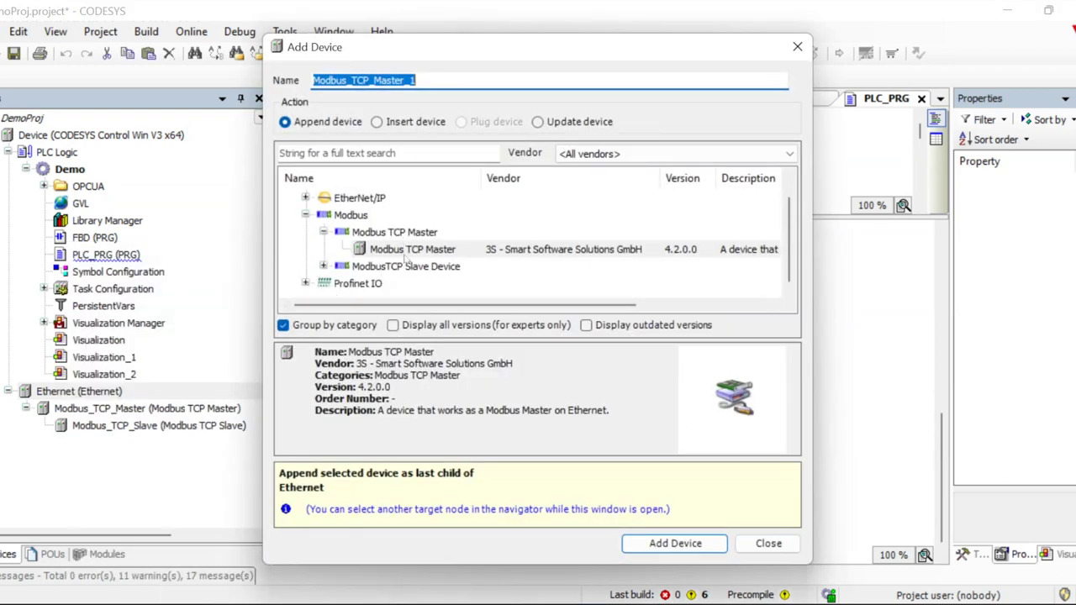
{"action": "left_click", "coordinate": [324, 266]}
{"action": "left_click", "coordinate": [471, 285]}
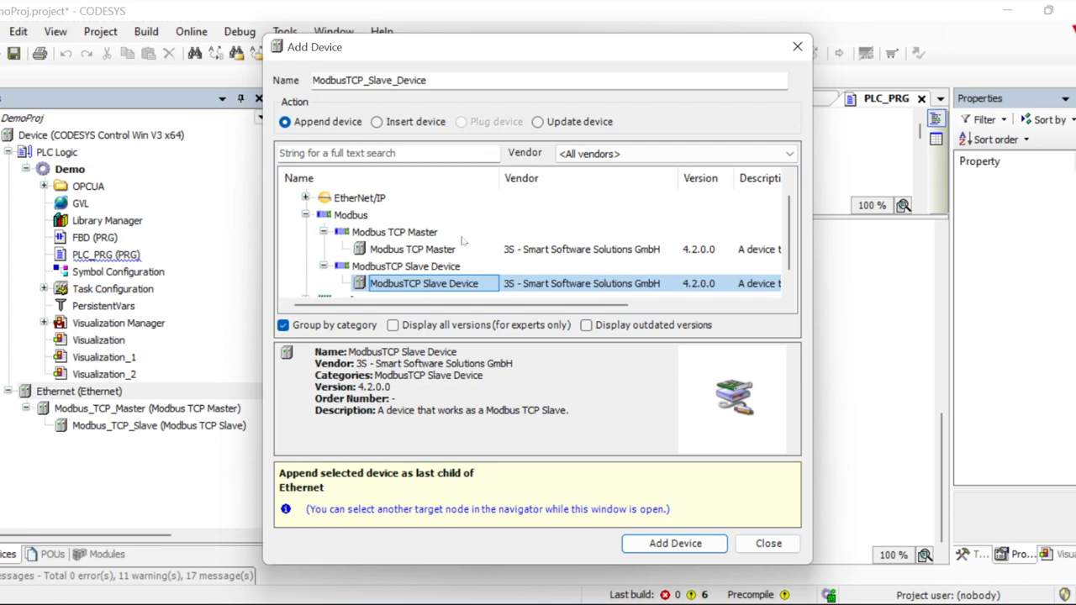
{"action": "left_click", "coordinate": [681, 543]}
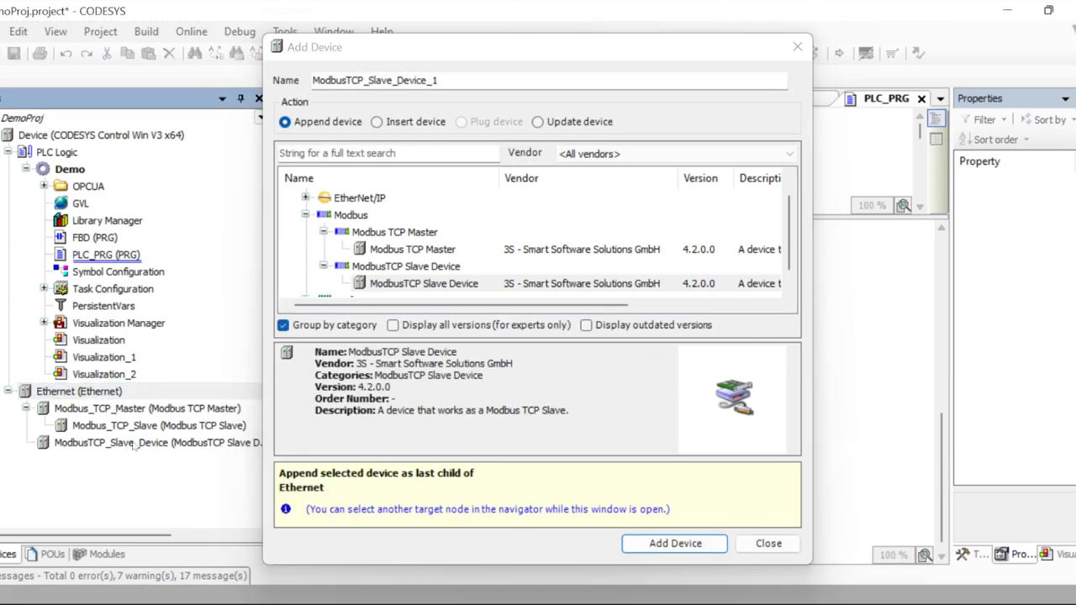
{"action": "left_click", "coordinate": [48, 449]}
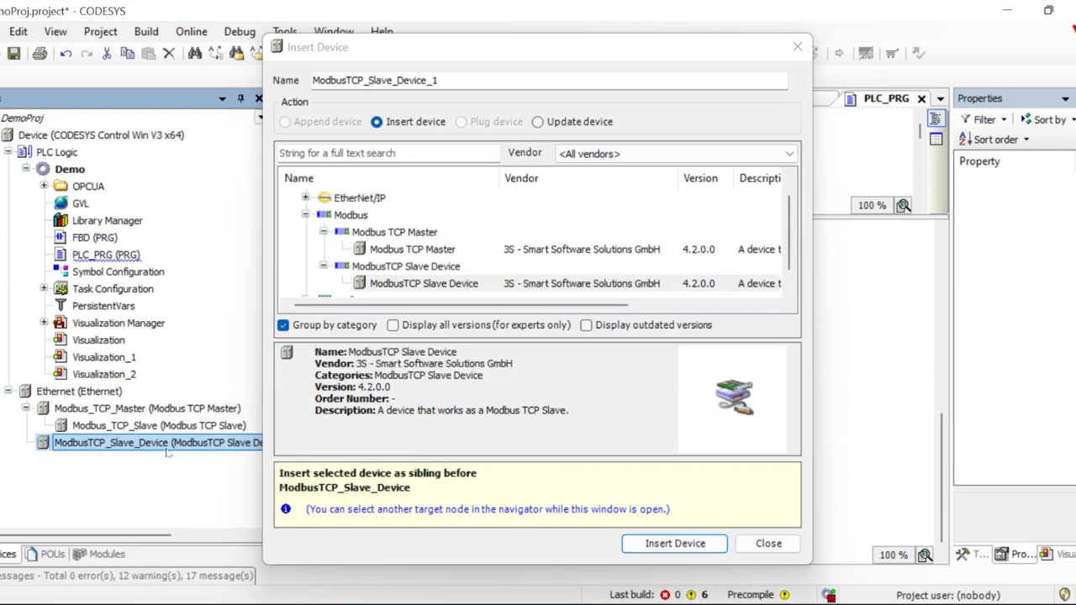
{"action": "left_click", "coordinate": [768, 543]}
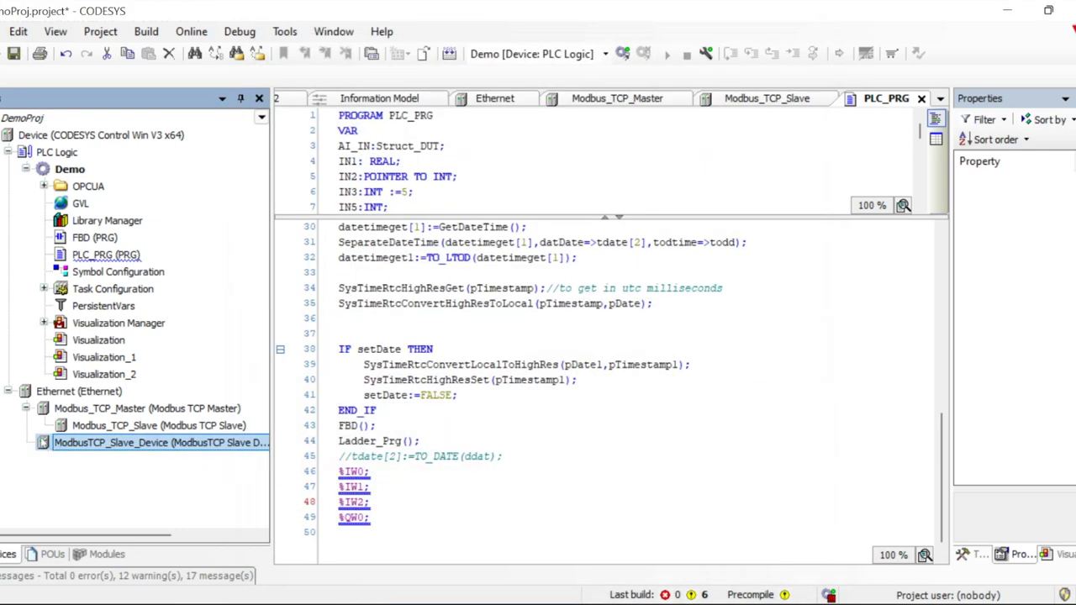
- Open ModbusTCP_Slave_Device and examine its general parameters, data model start addresses and serial gateway option
{"action": "double_click", "coordinate": [42, 442]}
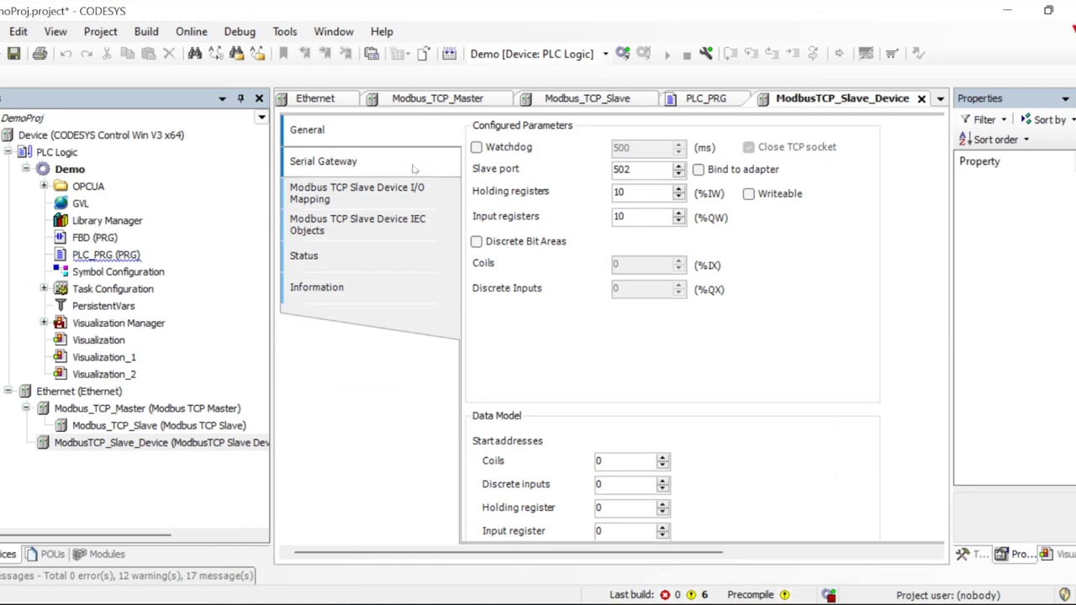
{"action": "scroll", "coordinate": [622, 415], "scroll_direction": "down", "scroll_amount": 1}
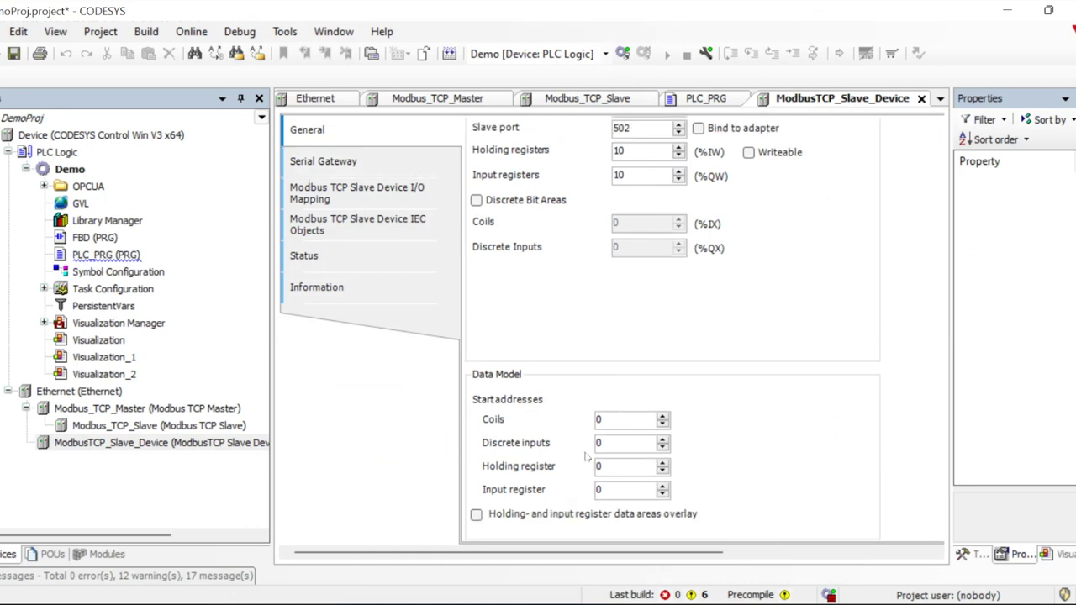
{"action": "scroll", "coordinate": [544, 316], "scroll_direction": "up", "scroll_amount": 1}
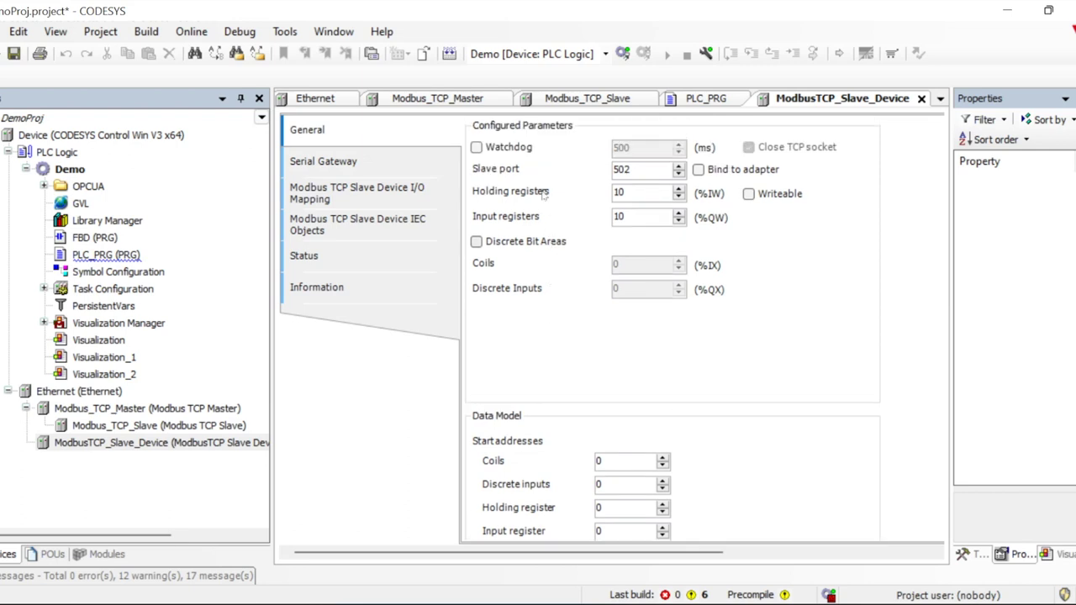
{"action": "left_click", "coordinate": [360, 161]}
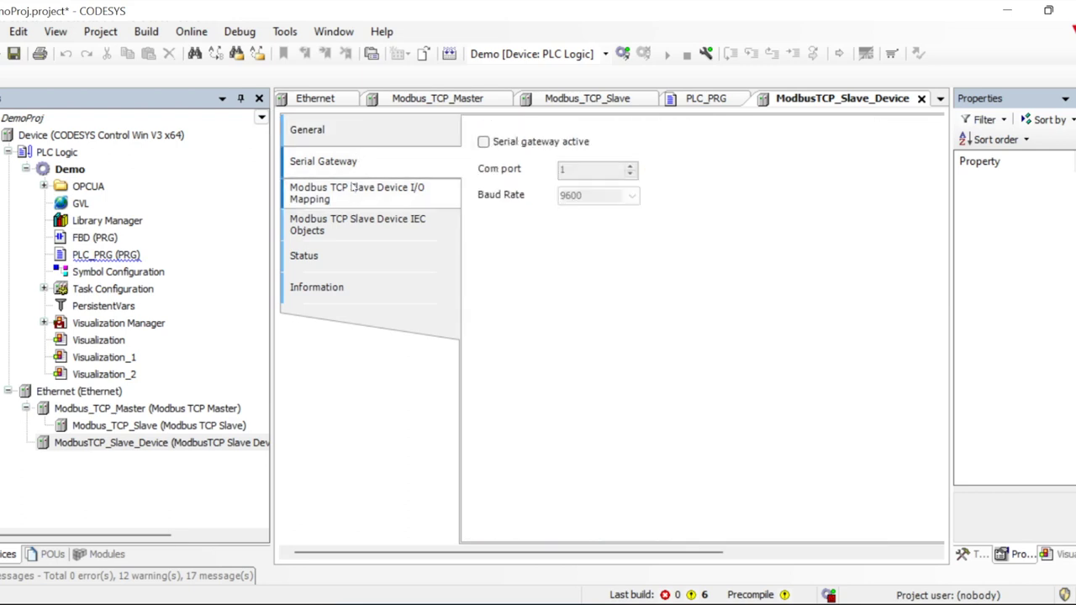
{"action": "left_click", "coordinate": [483, 142]}
{"action": "left_click", "coordinate": [484, 142]}
- Examine the slave device's I/O mapping, including the addresses of the individual holding registers and input registers
{"action": "left_click", "coordinate": [373, 193]}
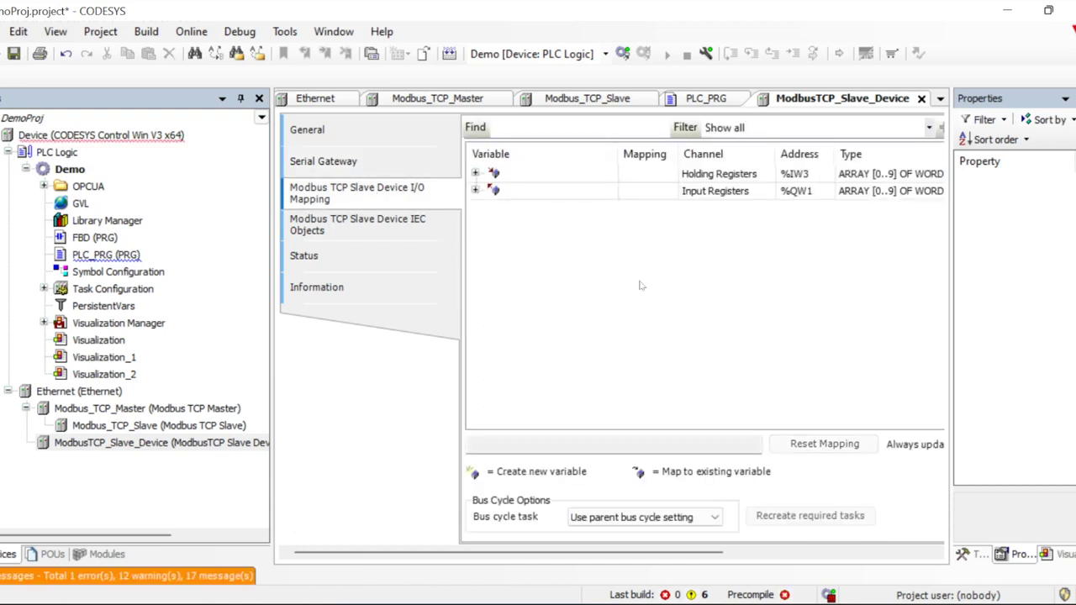
{"action": "left_click", "coordinate": [476, 174]}
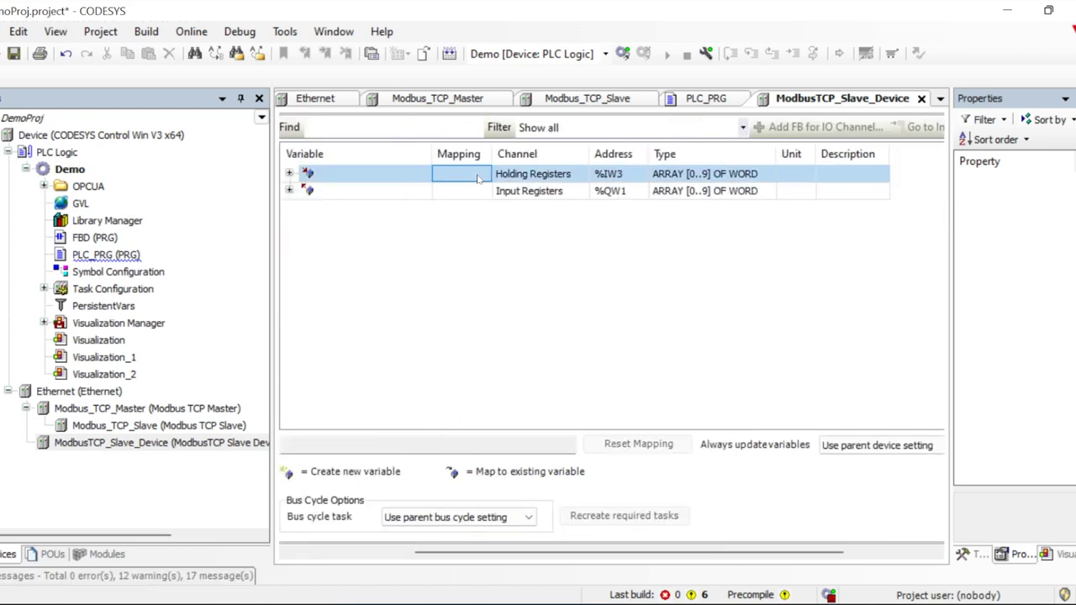
{"action": "left_click", "coordinate": [289, 174]}
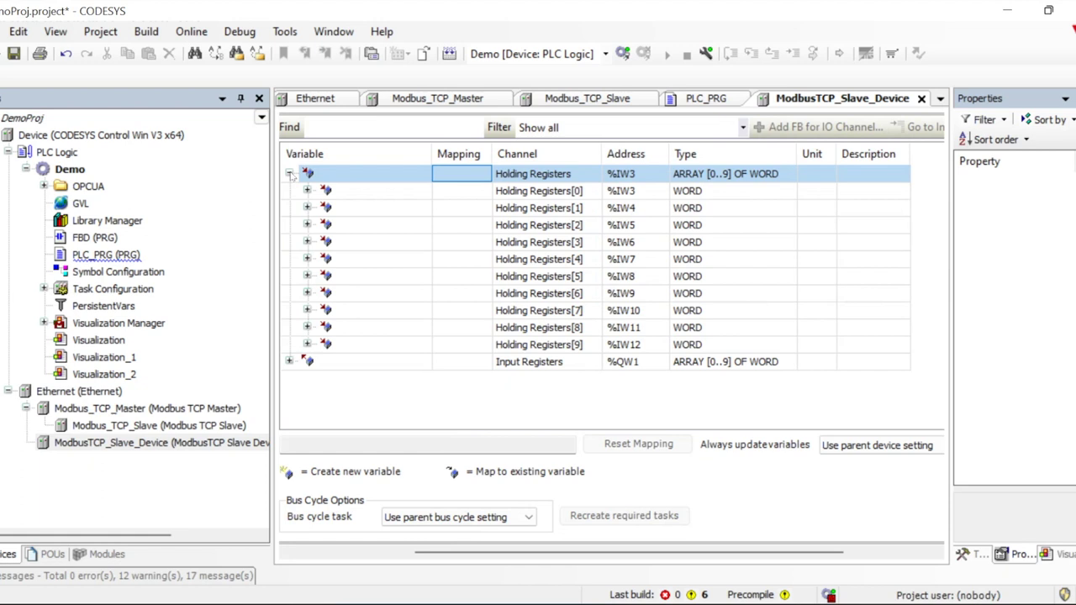
{"action": "left_click", "coordinate": [289, 174]}
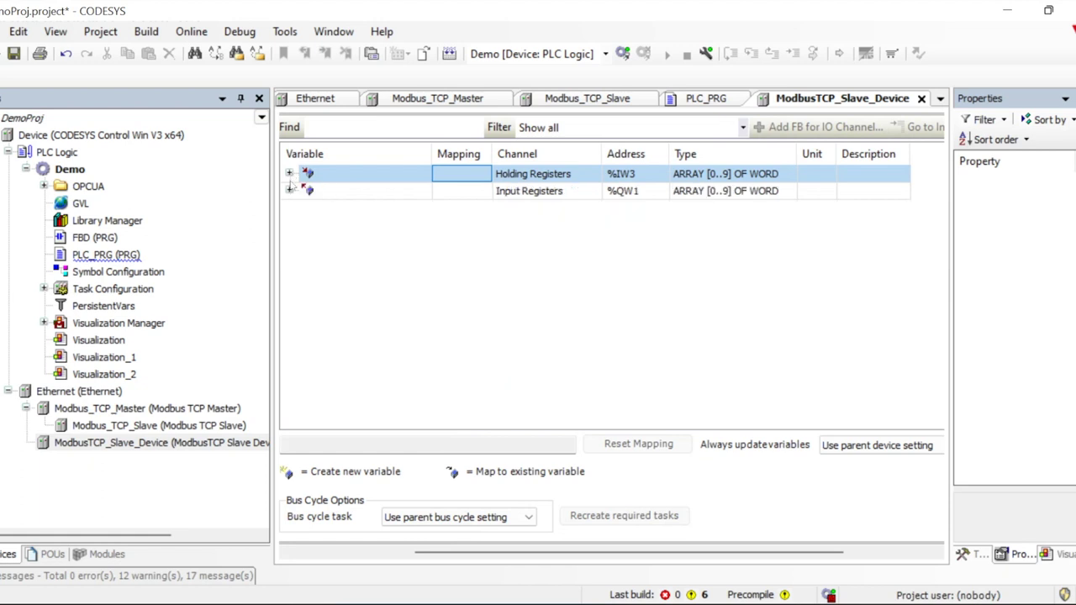
{"action": "left_click", "coordinate": [289, 190]}
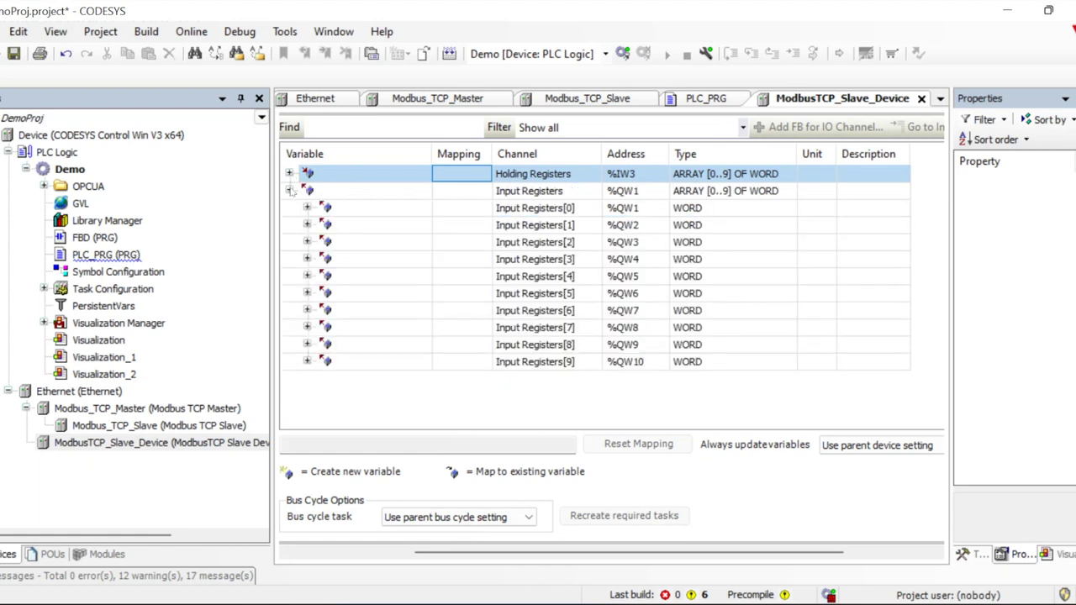
{"action": "left_click", "coordinate": [289, 191]}
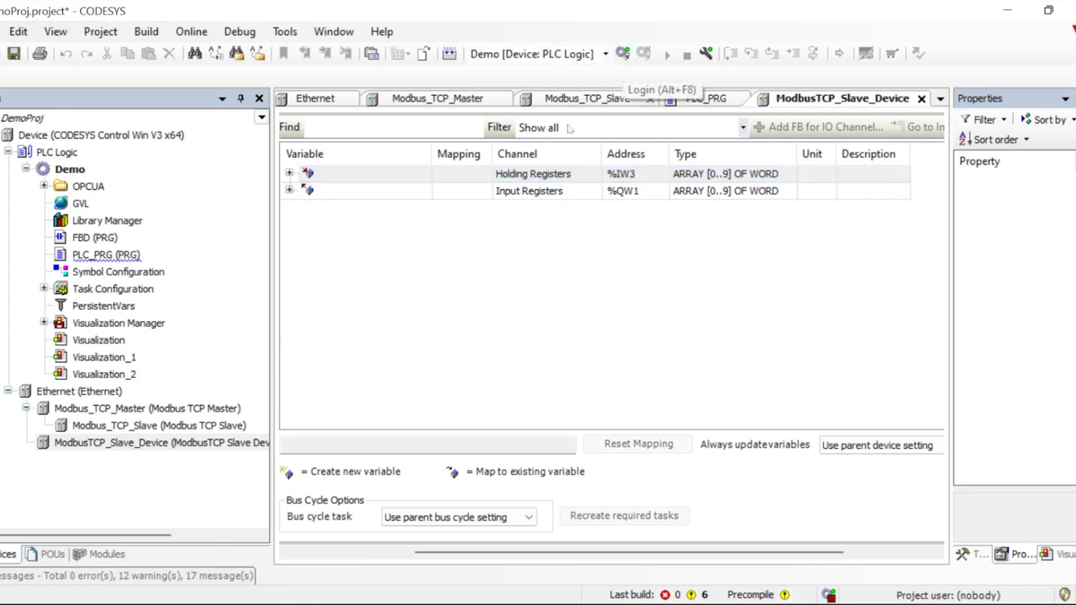
{"action": "left_click", "coordinate": [289, 174]}
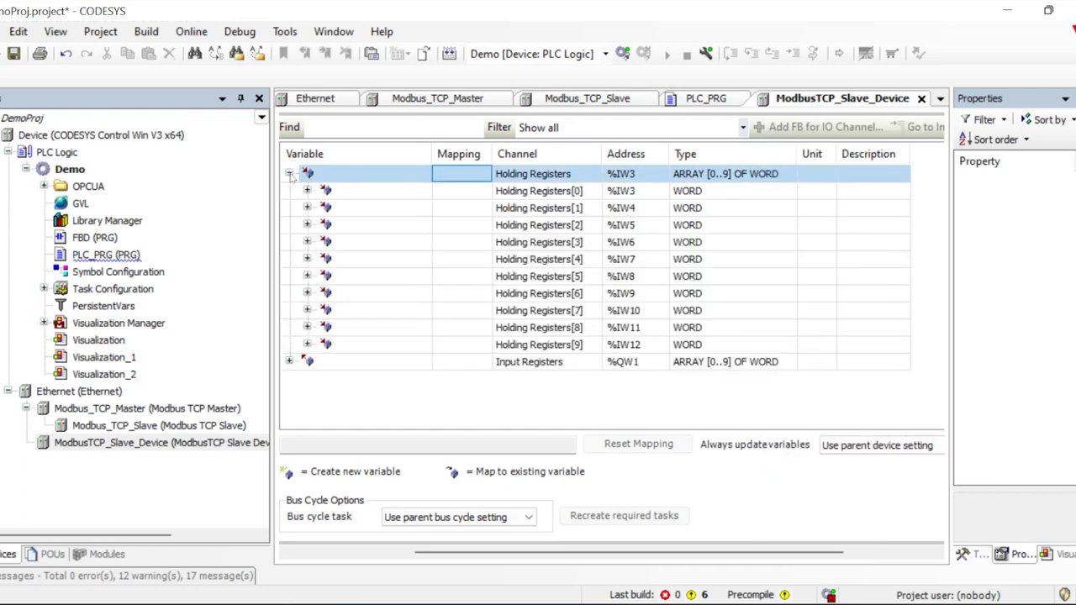
{"action": "left_click", "coordinate": [290, 173]}
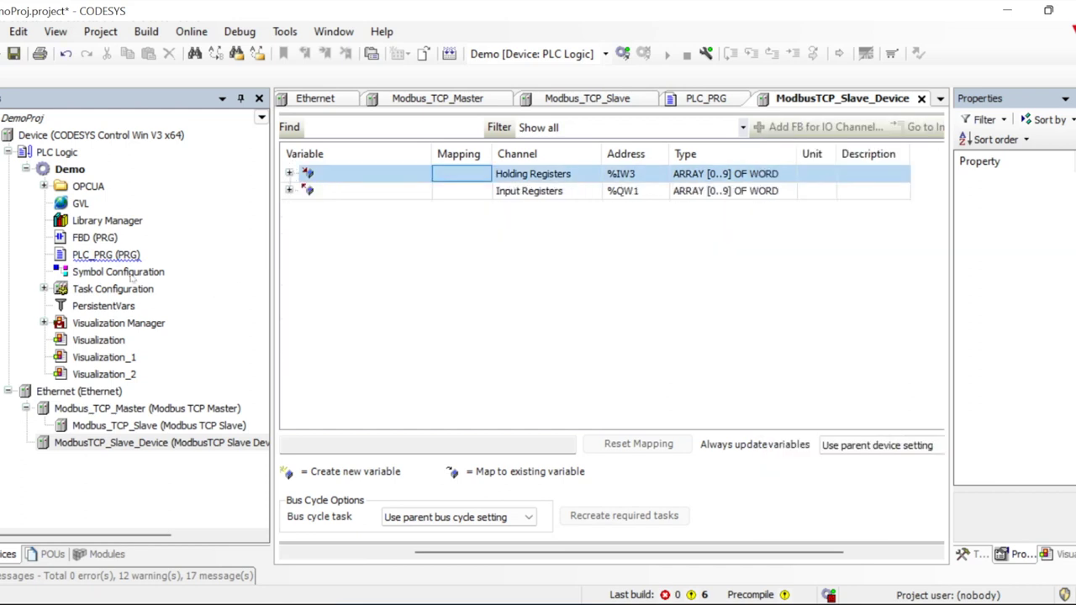
- Open PLC_PRG and add an empty line below the %QW0; statement
{"action": "double_click", "coordinate": [105, 255]}
{"action": "left_click", "coordinate": [401, 517]}
{"action": "key", "text": "Return"}
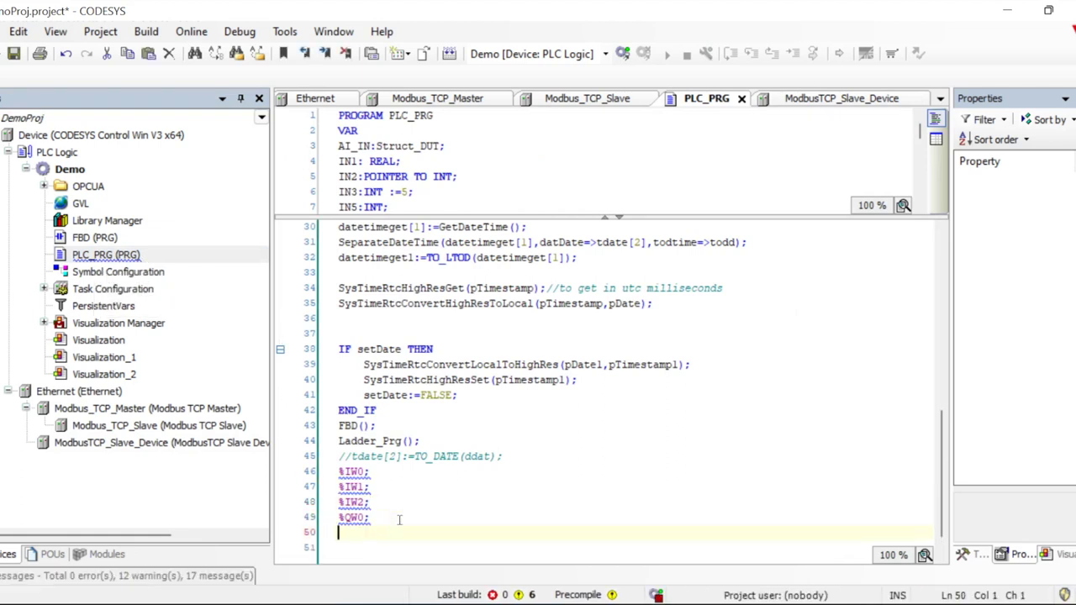
- Insert two new lines below the setDate declaration in the PLC_PRG variable section
{"action": "left_click", "coordinate": [486, 174]}
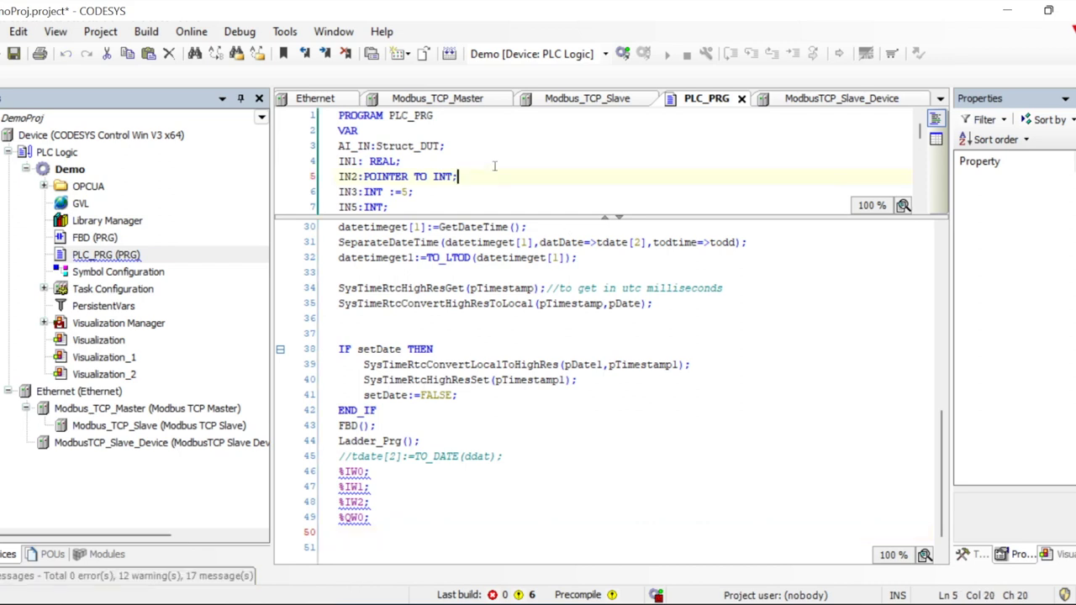
{"action": "scroll", "coordinate": [479, 168], "scroll_direction": "down", "scroll_amount": 9}
{"action": "scroll", "coordinate": [477, 166], "scroll_direction": "down", "scroll_amount": 12}
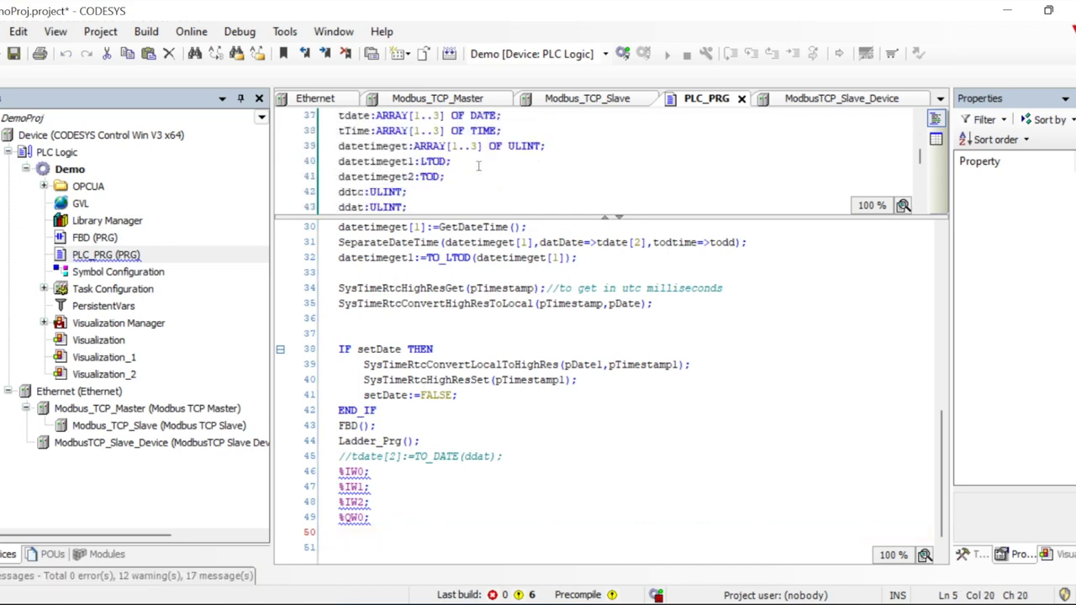
{"action": "scroll", "coordinate": [474, 163], "scroll_direction": "up", "scroll_amount": 4}
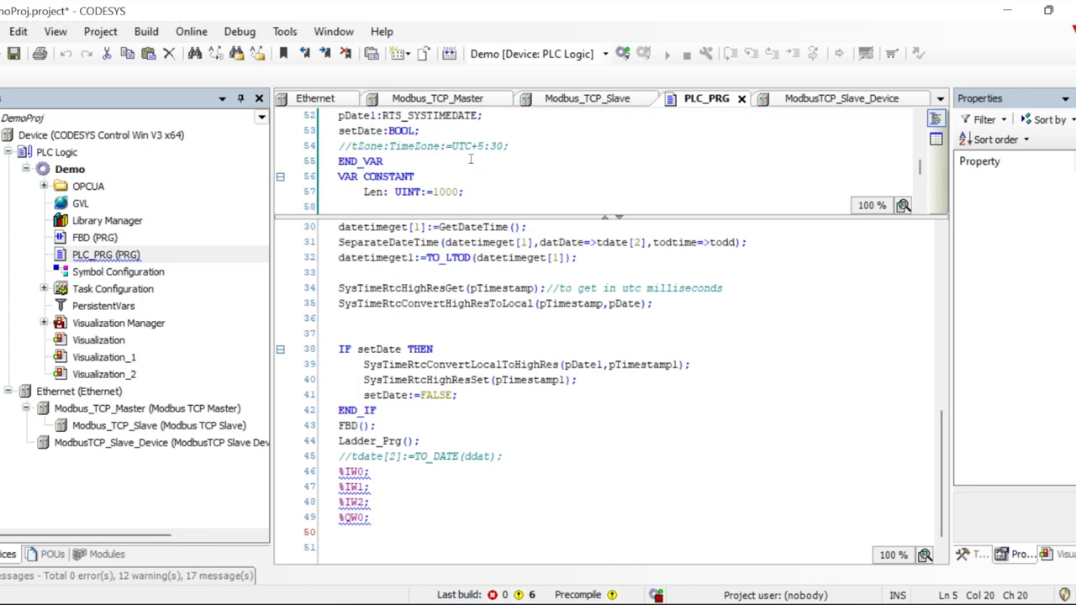
{"action": "scroll", "coordinate": [454, 168], "scroll_direction": "up", "scroll_amount": 1}
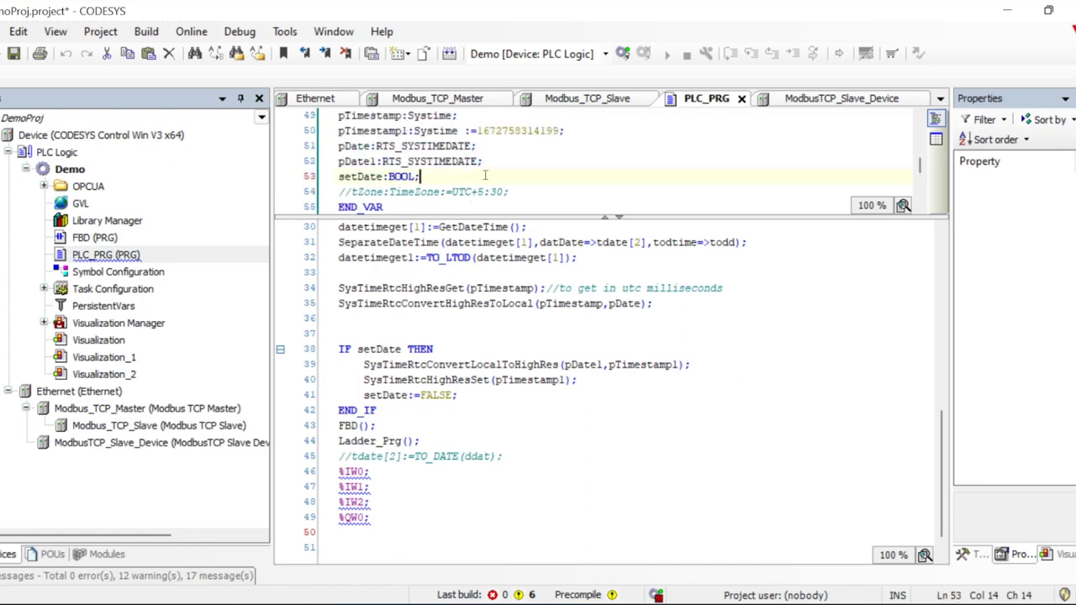
{"action": "key", "text": "Return"}
{"action": "key", "text": "Return"}
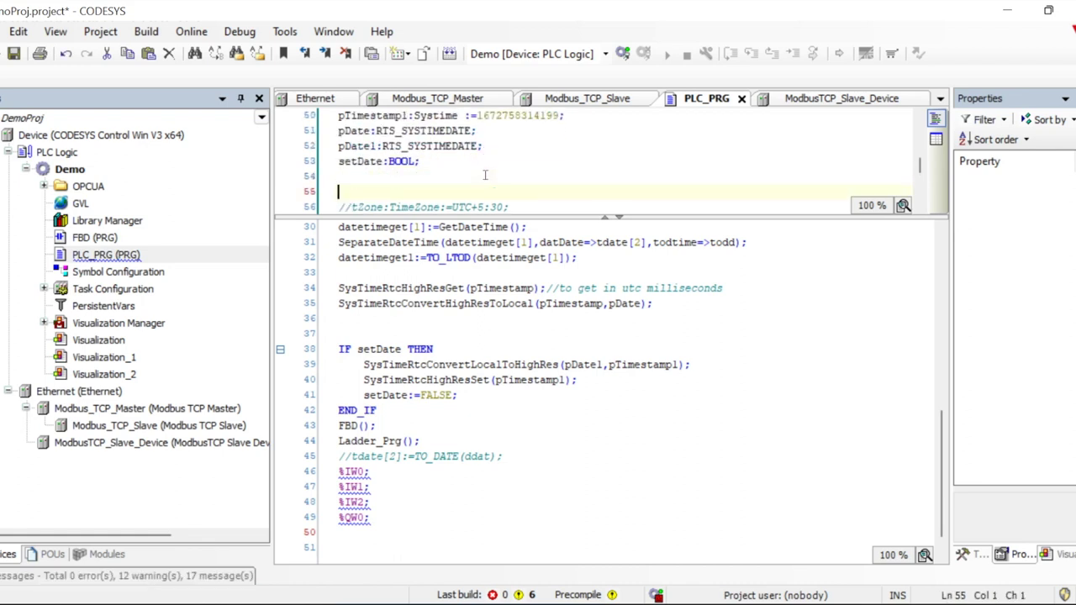
- Declare the variable rData as array[0..9] of Dword on the new line 55
{"action": "type", "text": "rDate"}
{"action": "key", "text": "BackSpace"}
{"action": "type", "text": "a:array"}
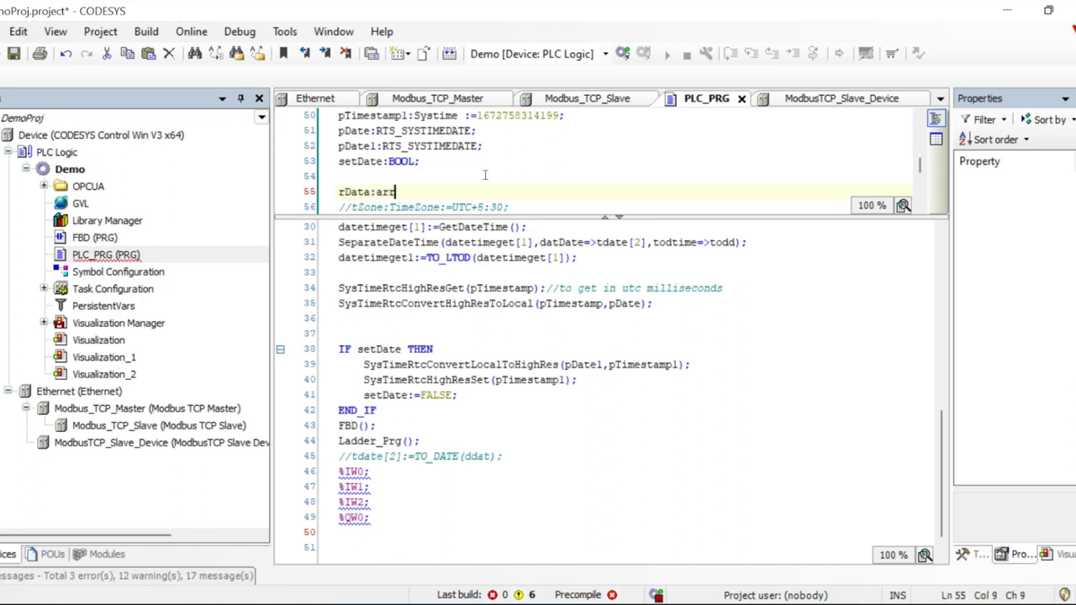
{"action": "type", "text": "[0."}
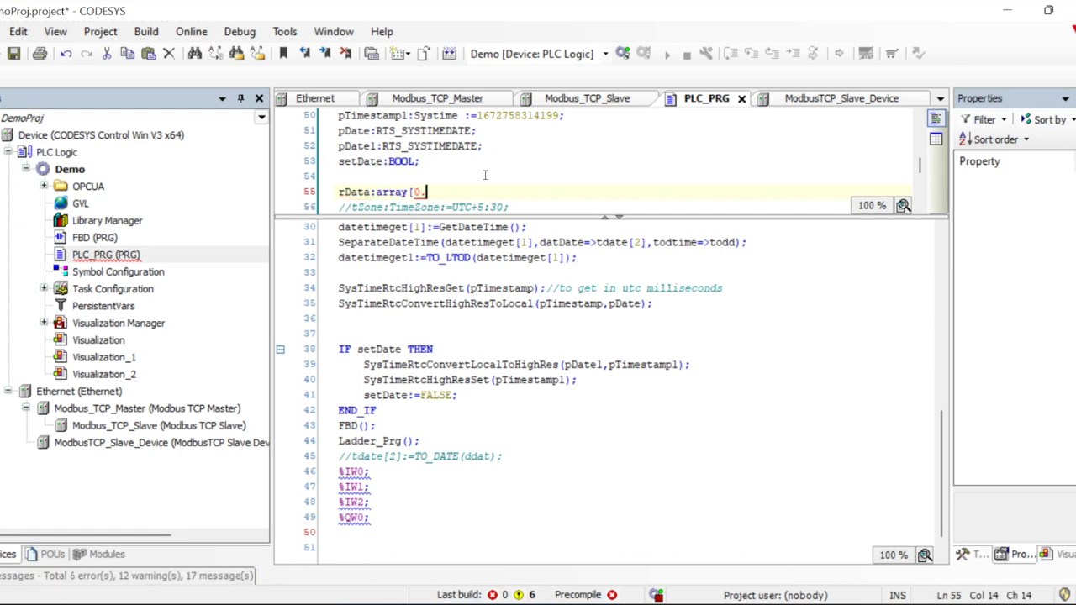
{"action": "type", "text": ".9] of"}
{"action": "type", "text": "II"}
{"action": "key", "text": "BackSpace"}
{"action": "type", "text": "word"}
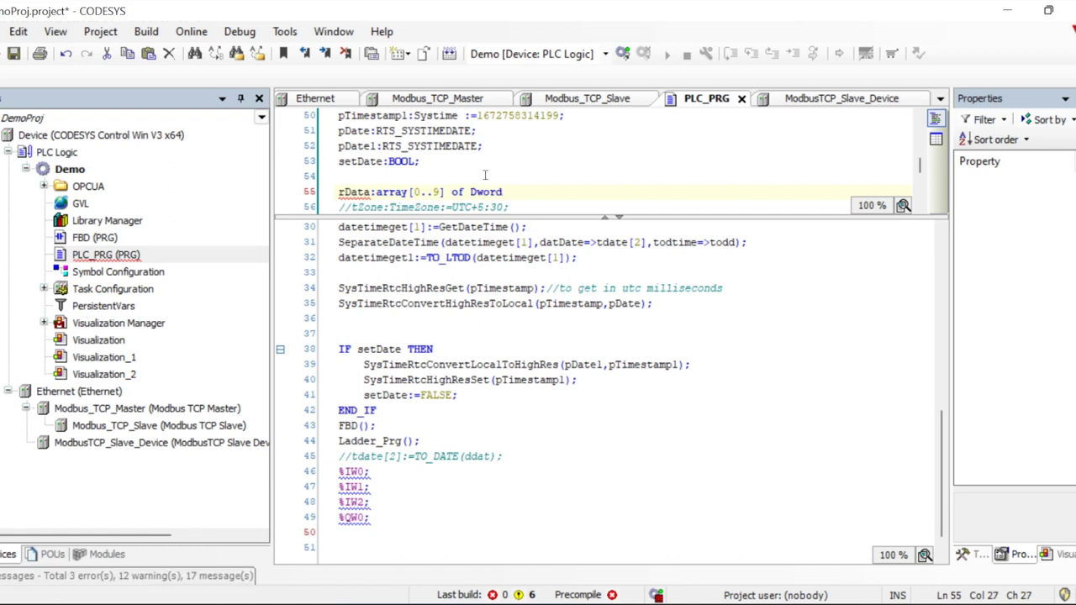
- Change the rData element type to word and end the declaration with a semicolon
{"action": "left_click", "coordinate": [475, 192]}
{"action": "key", "text": "BackSpace"}
{"action": "left_click", "coordinate": [536, 193]}
{"action": "type", "text": ";"}
{"action": "left_click", "coordinate": [849, 378]}
- Check the register addresses in the ModbusTCP_Slave_Device I/O mapping and look through the PLC_PRG variable declarations
{"action": "left_click", "coordinate": [842, 98]}
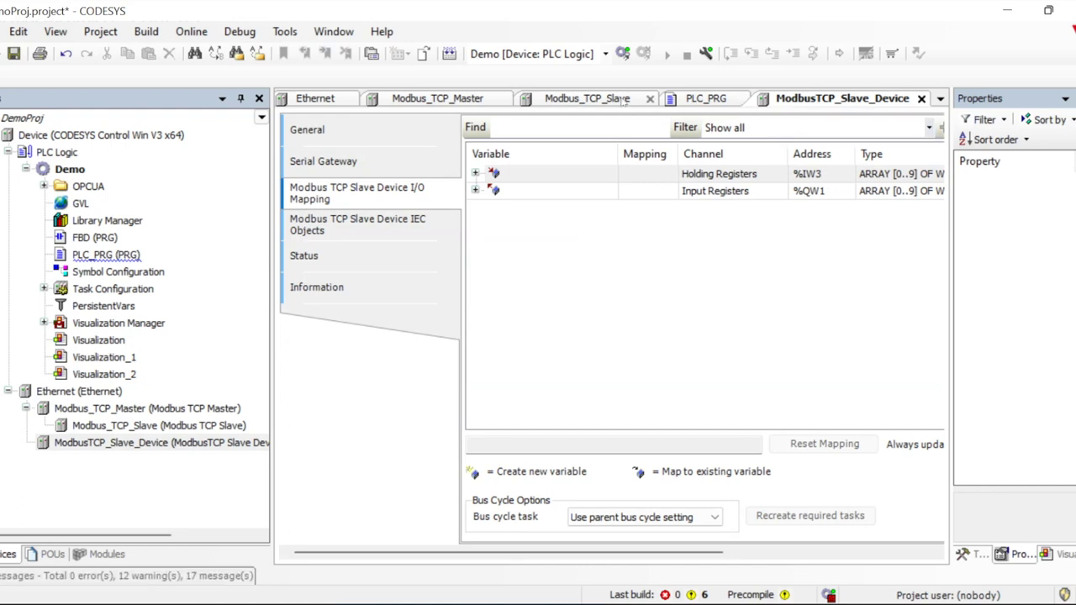
{"action": "left_click", "coordinate": [704, 98]}
{"action": "left_click", "coordinate": [501, 191]}
{"action": "scroll", "coordinate": [639, 181], "scroll_direction": "up", "scroll_amount": 9}
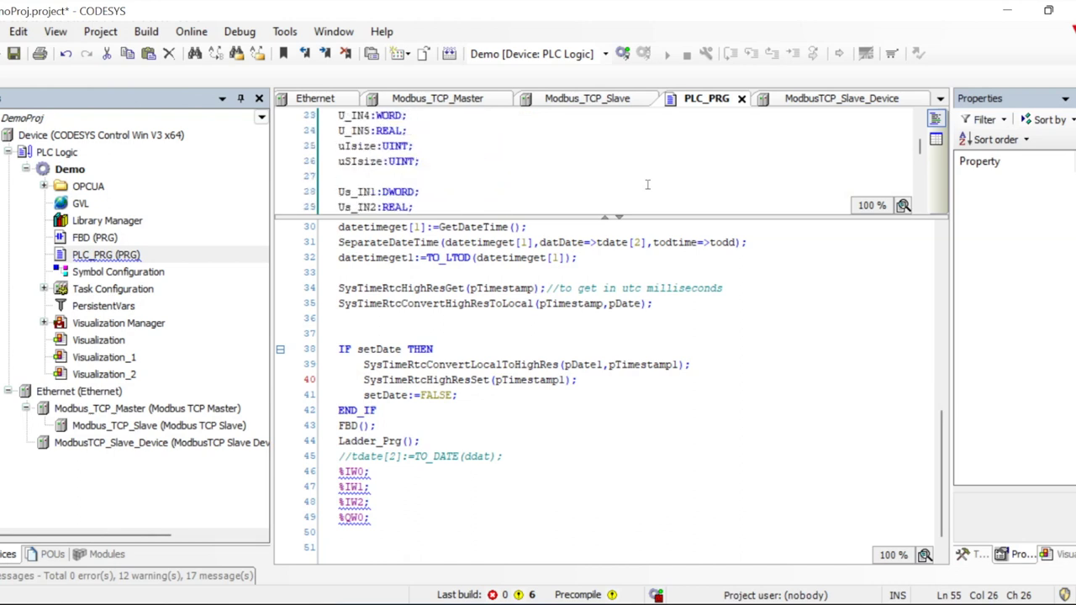
{"action": "scroll", "coordinate": [647, 184], "scroll_direction": "up", "scroll_amount": 4}
{"action": "scroll", "coordinate": [647, 185], "scroll_direction": "up", "scroll_amount": 4}
{"action": "scroll", "coordinate": [647, 184], "scroll_direction": "down", "scroll_amount": 13}
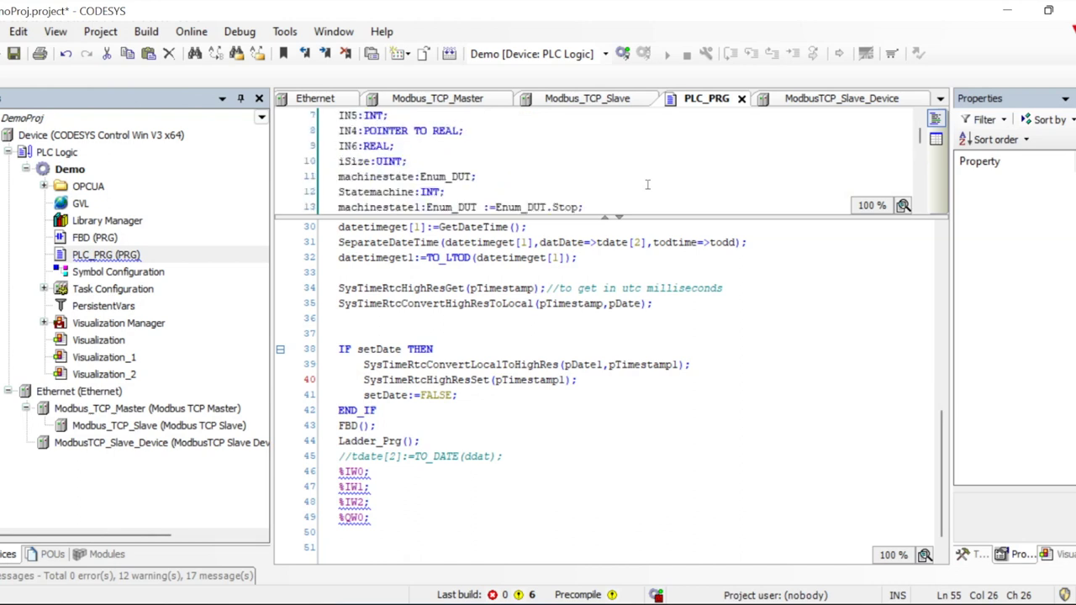
{"action": "scroll", "coordinate": [647, 184], "scroll_direction": "down", "scroll_amount": 2}
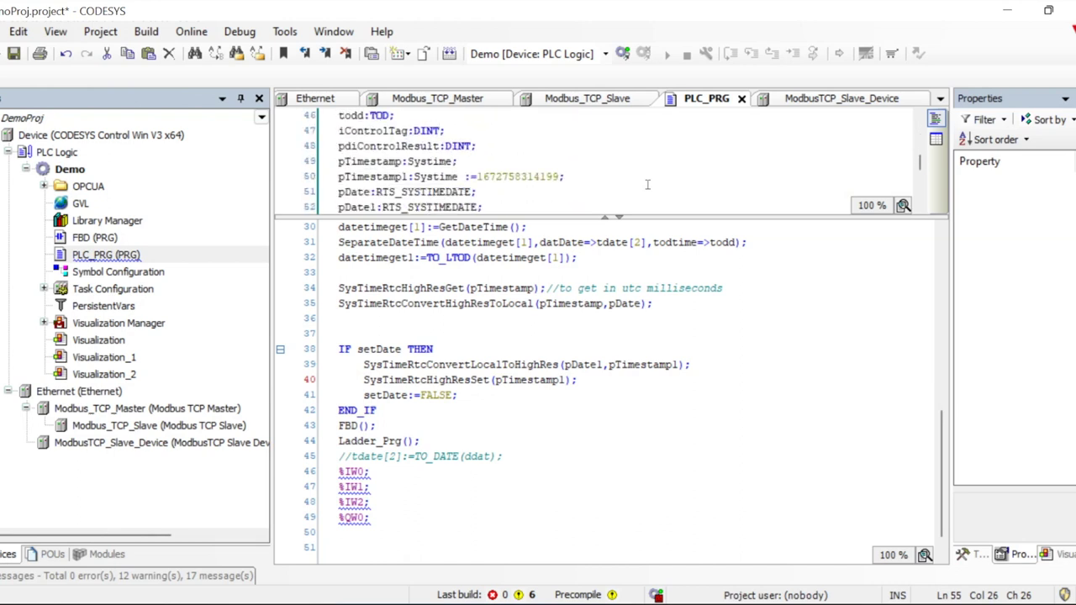
{"action": "scroll", "coordinate": [647, 184], "scroll_direction": "down", "scroll_amount": 3}
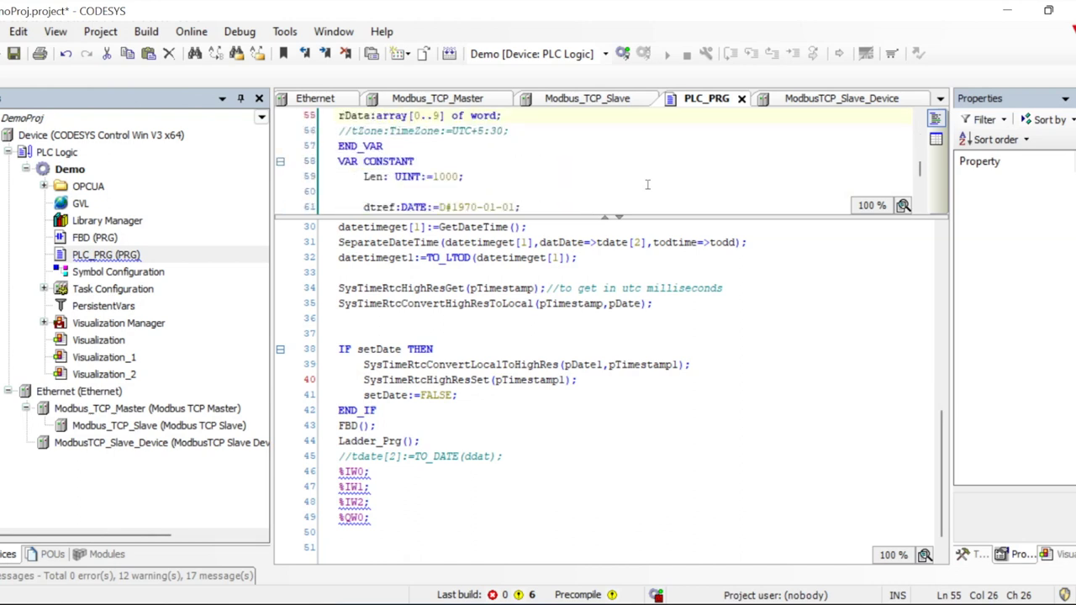
- Insert the address prefix at %IW after the rData name and remove the colon before the array type
{"action": "left_click", "coordinate": [368, 115]}
{"action": "type", "text": "at "}
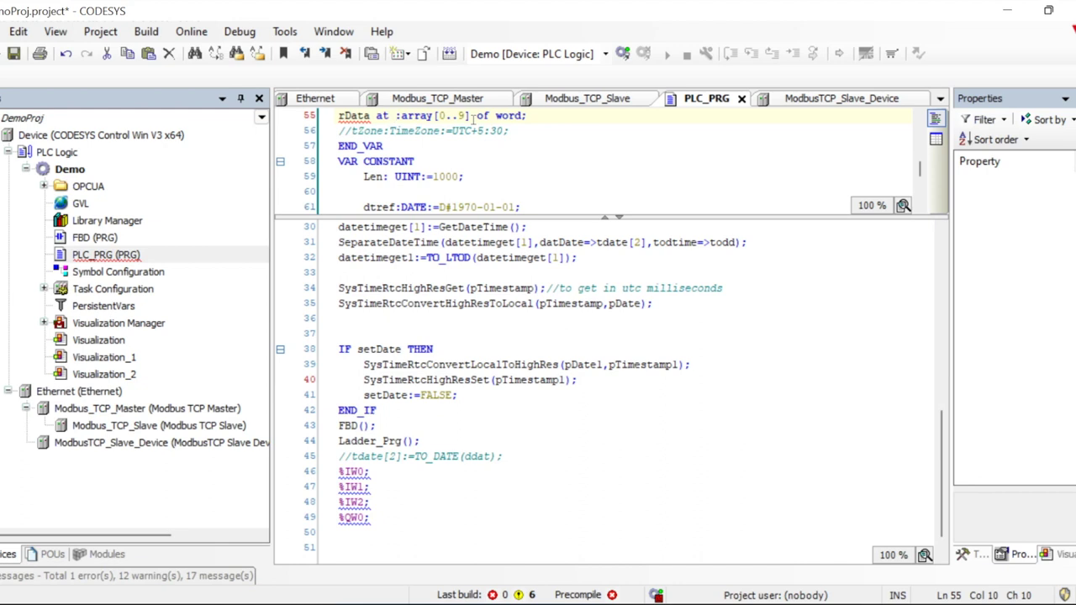
{"action": "type", "text": "%"}
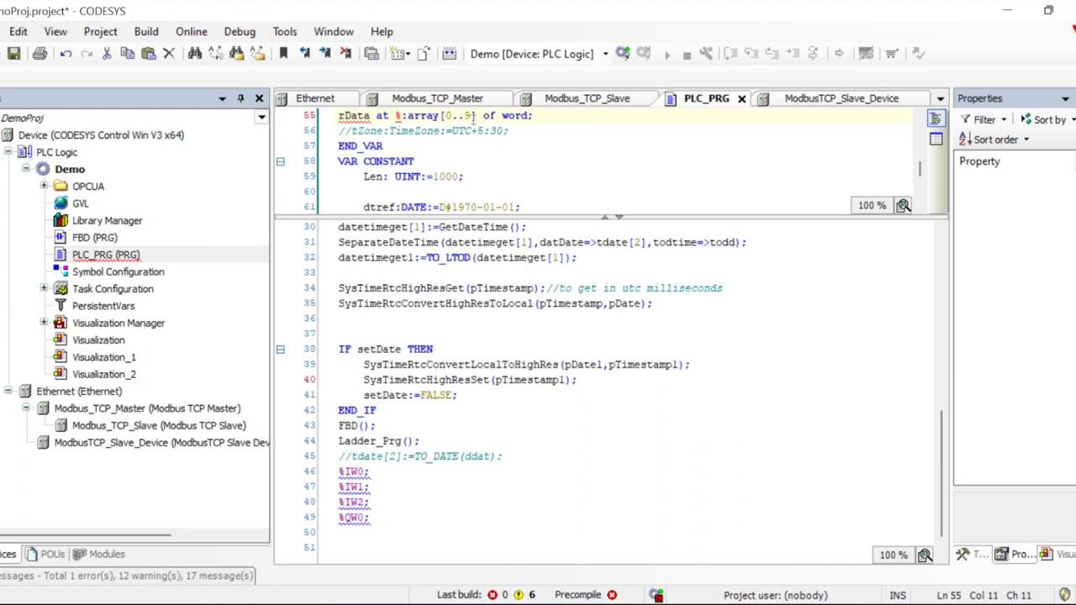
{"action": "type", "text": "IW"}
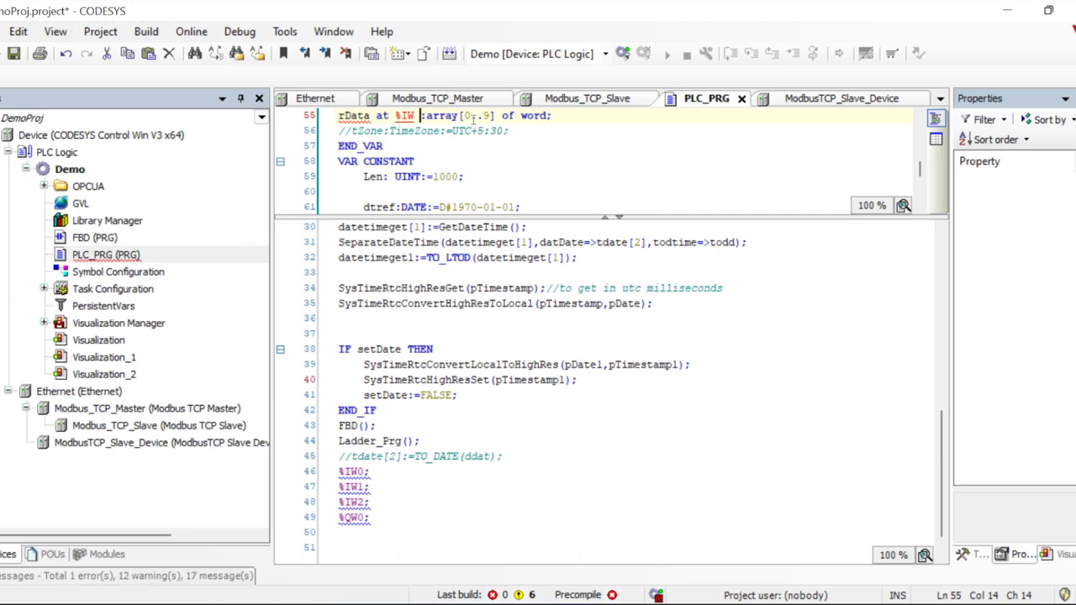
{"action": "key", "text": "Delete"}
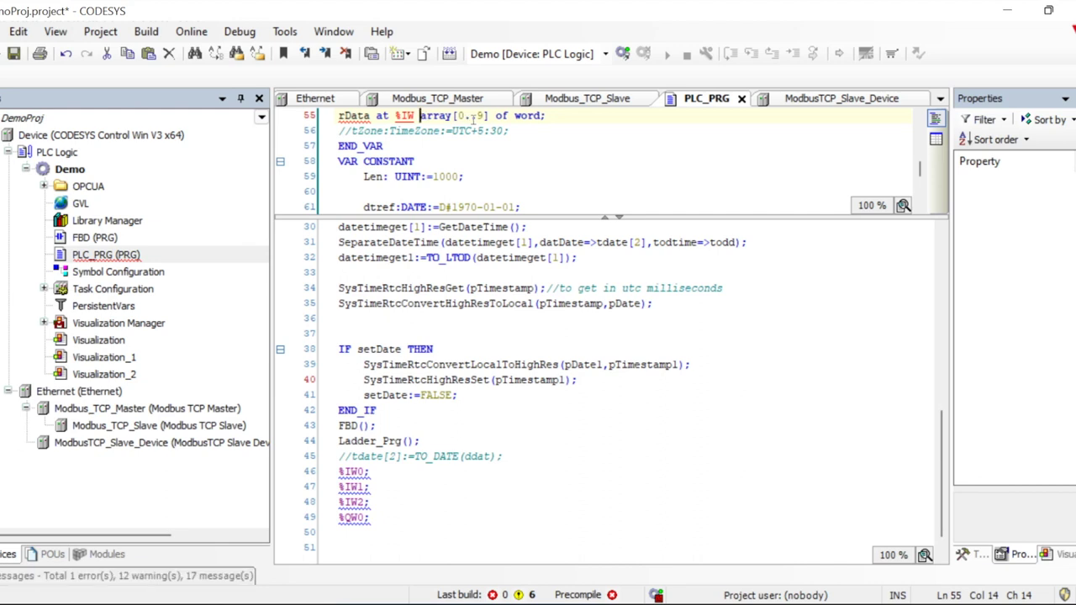
- Try placing the colon directly before AT in the rData declaration
{"action": "left_click", "coordinate": [578, 176]}
{"action": "left_click", "coordinate": [375, 117]}
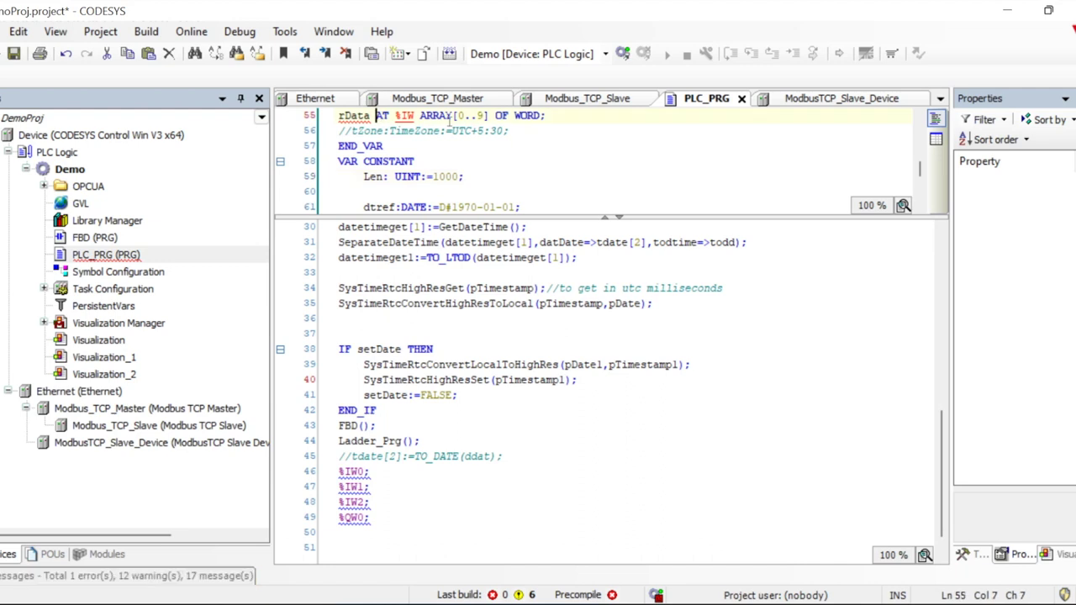
{"action": "type", "text": ":"}
{"action": "left_click_drag", "start_coordinate": [521, 162], "coordinate": [588, 148]}
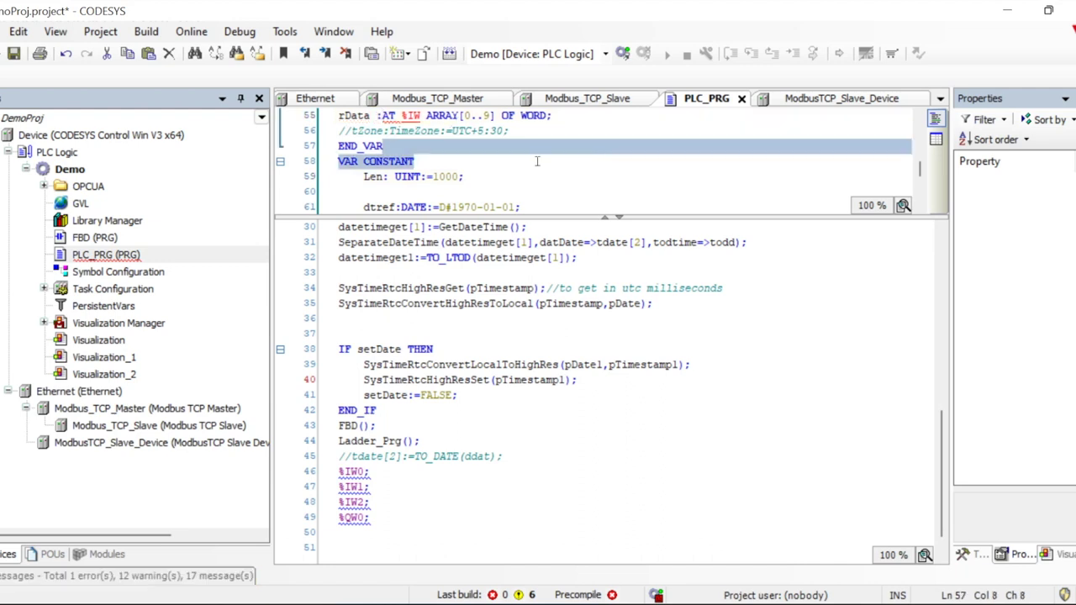
{"action": "left_click", "coordinate": [589, 120]}
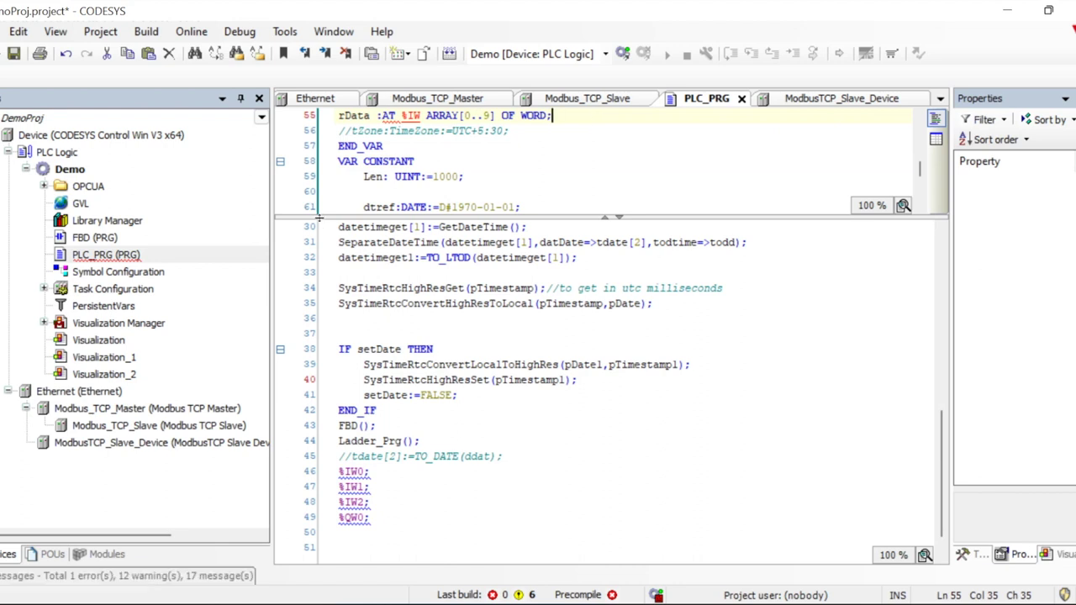
{"action": "left_click", "coordinate": [380, 116]}
{"action": "key", "text": "BackSpace"}
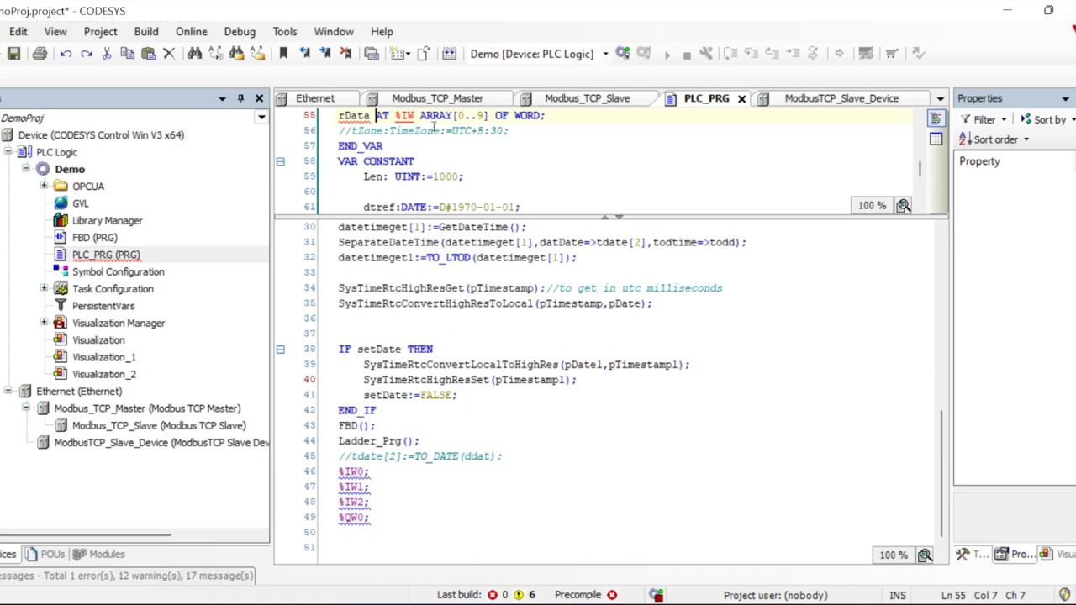
- Complete the rData address as %IW1 and put the colon between the address and ARRAY
{"action": "left_click", "coordinate": [415, 116]}
{"action": "type", "text": "1"}
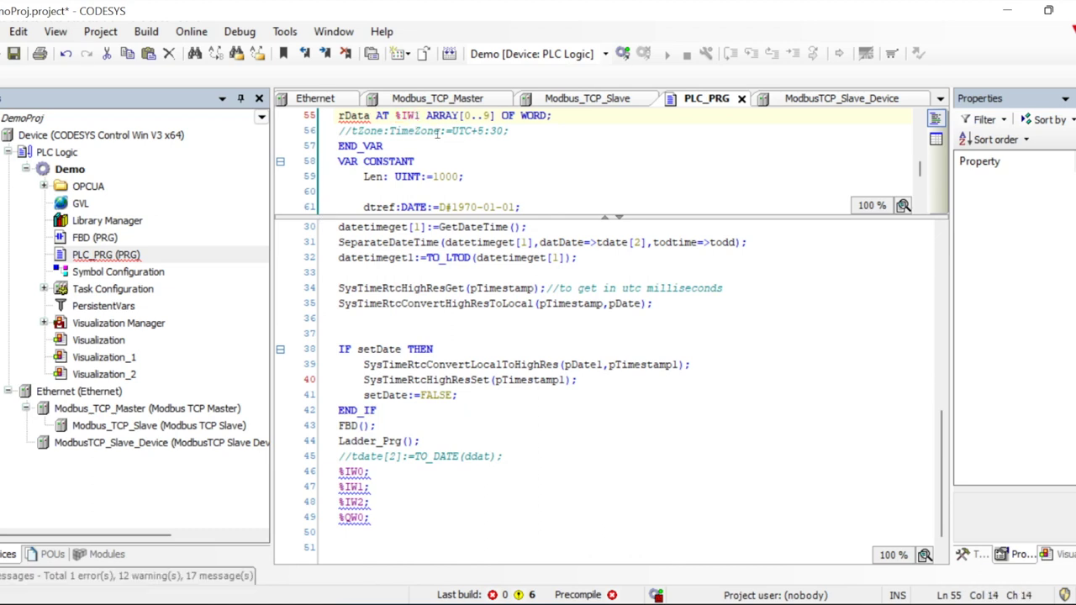
{"action": "type", "text": ":"}
{"action": "left_click", "coordinate": [584, 160]}
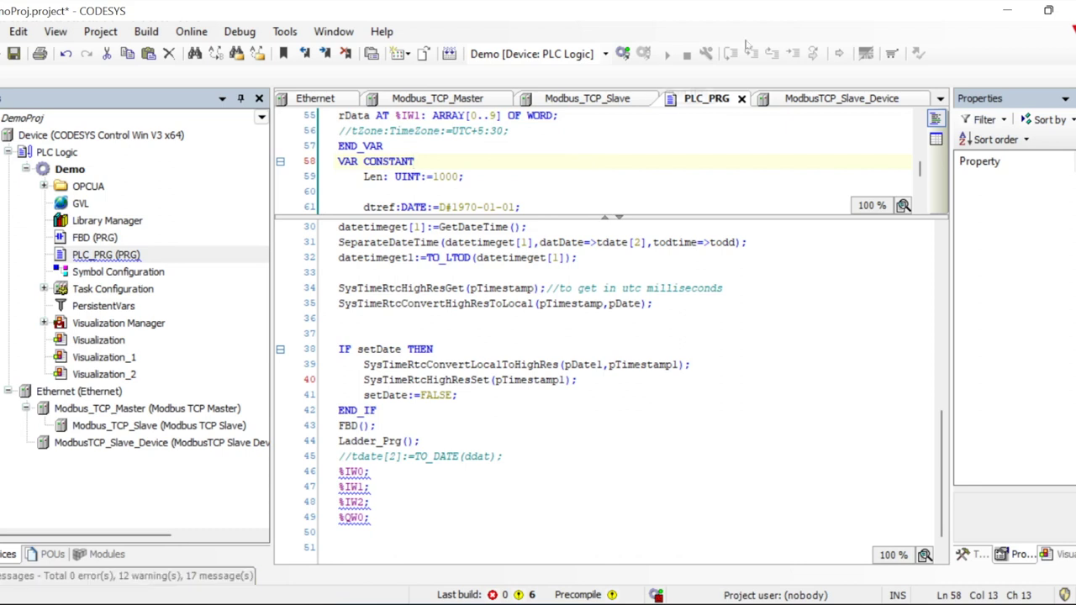
- Duplicate the rData declaration onto a new line directly below it
{"action": "left_click_drag", "start_coordinate": [560, 116], "coordinate": [327, 118]}
{"action": "key", "text": "ctrl+c"}
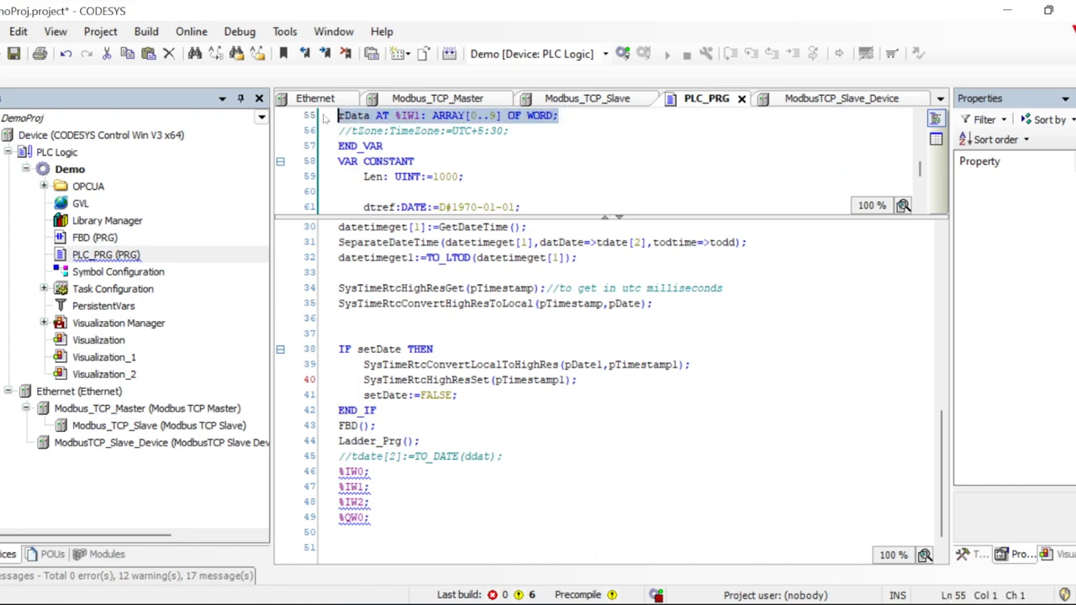
{"action": "left_click", "coordinate": [573, 116]}
{"action": "key", "text": "Return"}
{"action": "key", "text": "ctrl+v"}
- Rename the variable in the copied declaration to wData and set its address to %QW1
{"action": "left_click", "coordinate": [345, 131]}
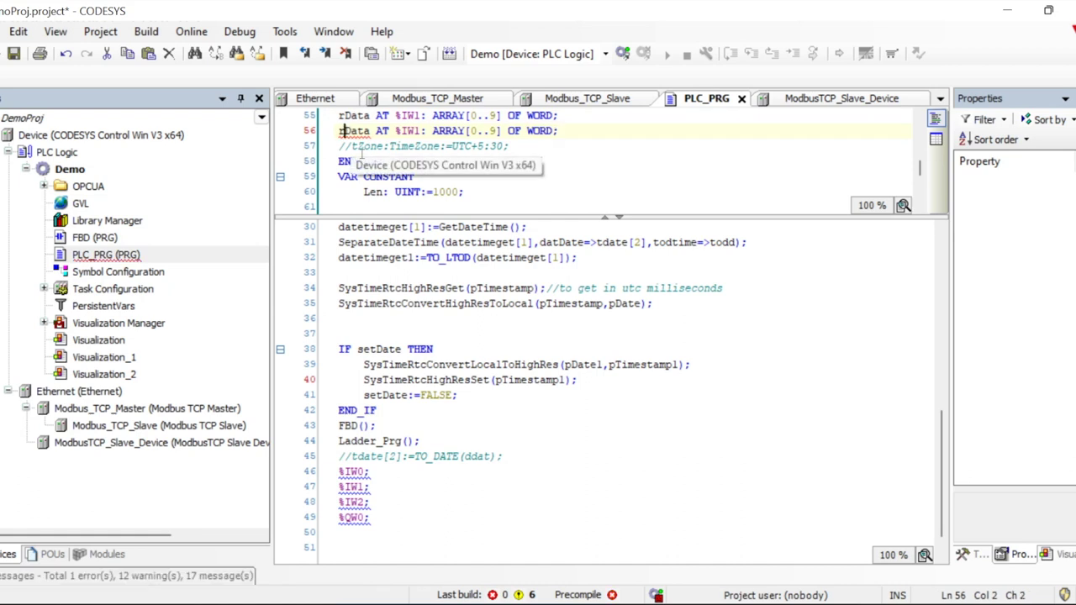
{"action": "key", "text": "BackSpace"}
{"action": "type", "text": "w"}
{"action": "left_click", "coordinate": [409, 131]}
{"action": "key", "text": "BackSpace"}
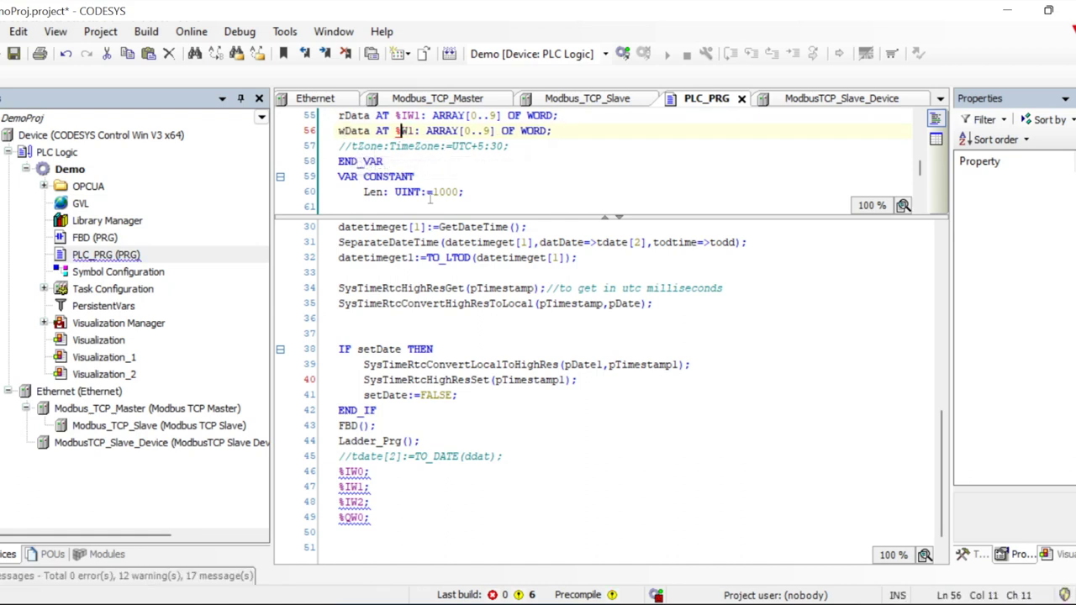
{"action": "type", "text": "Q"}
{"action": "left_click_drag", "start_coordinate": [595, 160], "coordinate": [613, 170]}
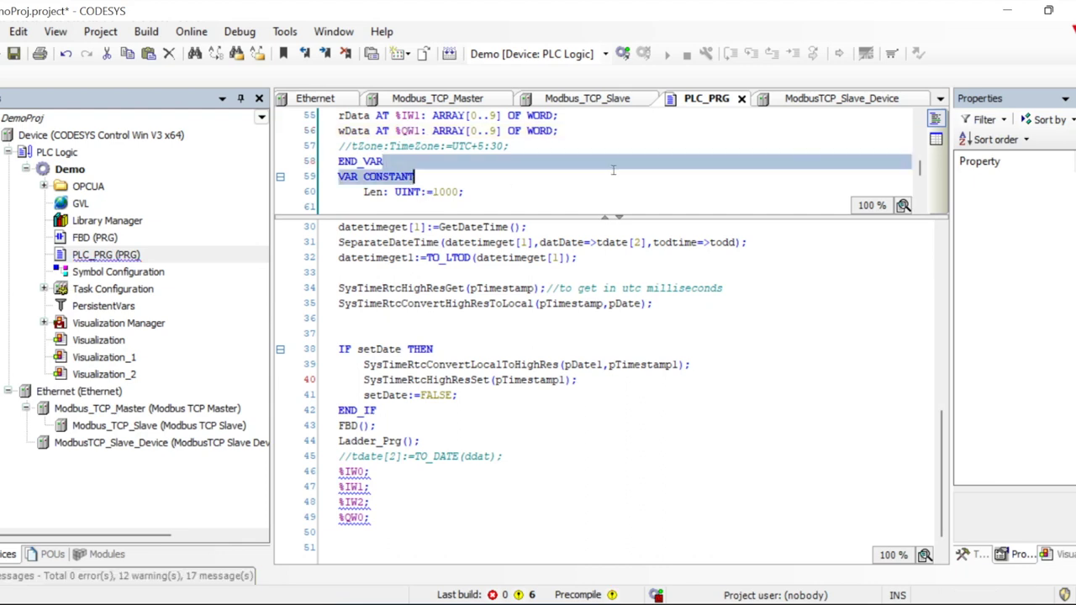
- Set the rData address to %IW3 and save the project
{"action": "left_click", "coordinate": [418, 116]}
{"action": "key", "text": "BackSpace"}
{"action": "type", "text": "3"}
{"action": "left_click", "coordinate": [633, 154]}
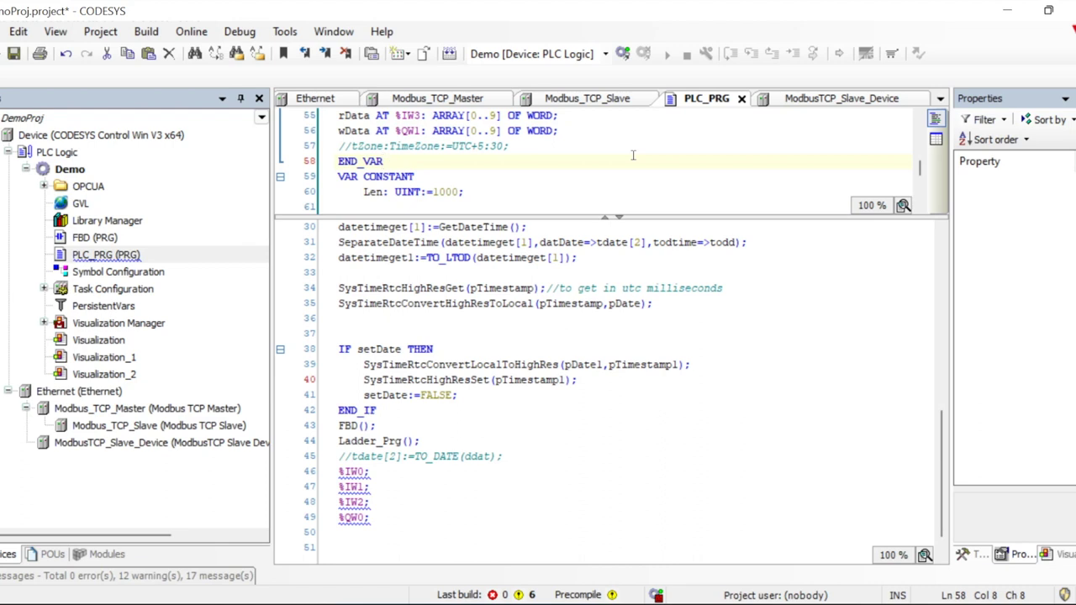
{"action": "key", "text": "ctrl+s"}
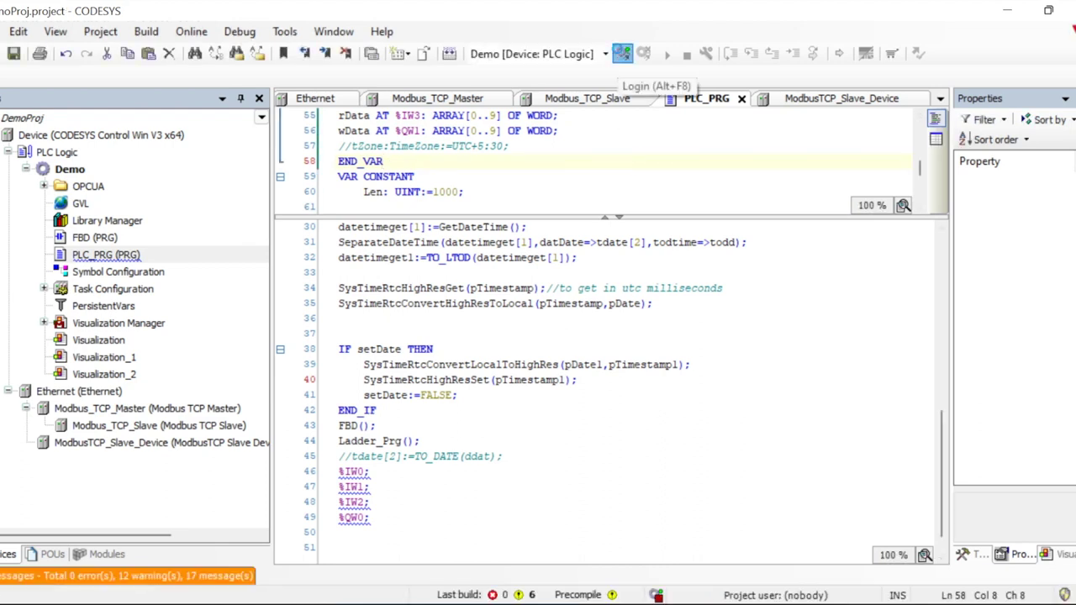
- Log in to the PLC with the latest code changes downloaded and start the Demo application
{"action": "left_click", "coordinate": [622, 53]}
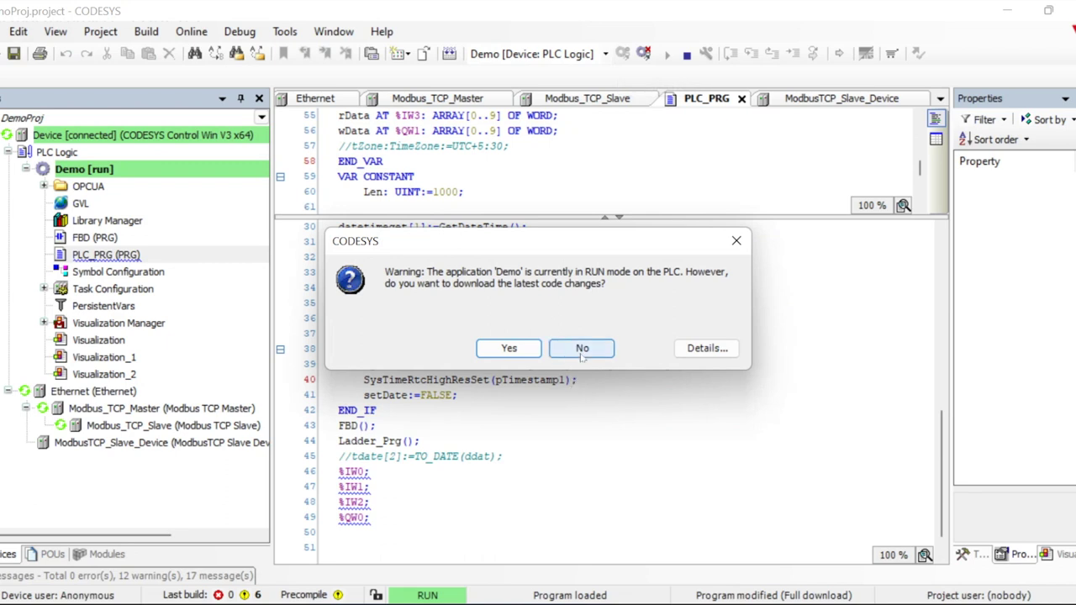
{"action": "left_click", "coordinate": [511, 349]}
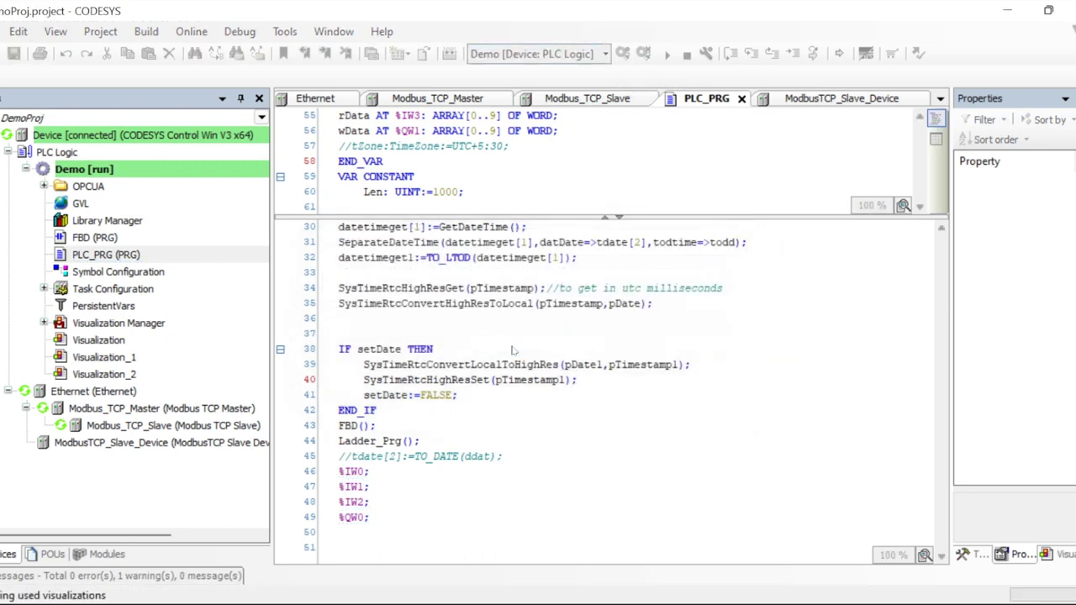
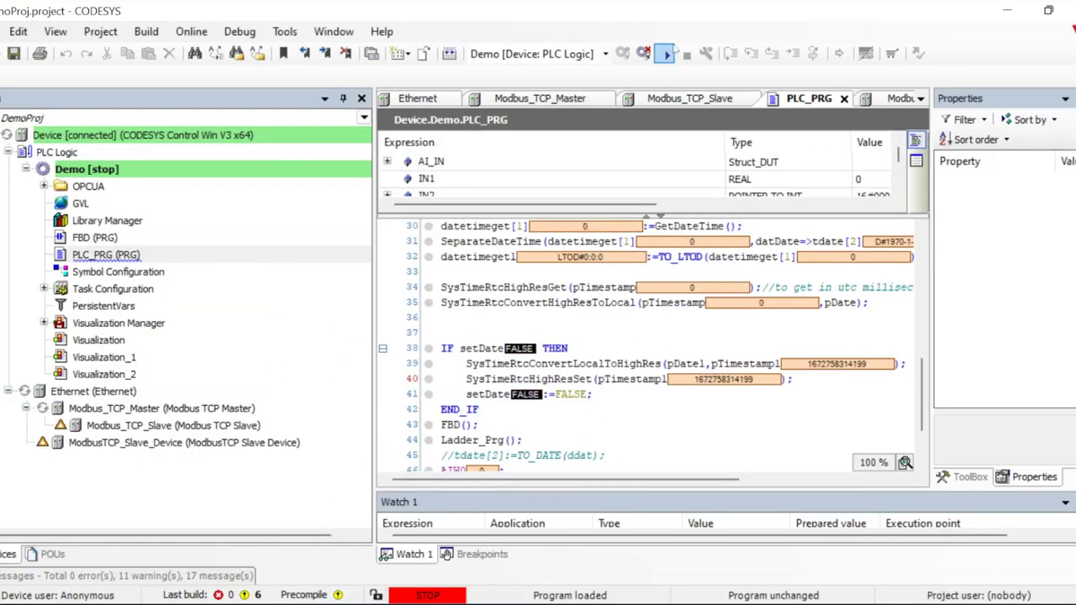
{"action": "left_click", "coordinate": [668, 54]}
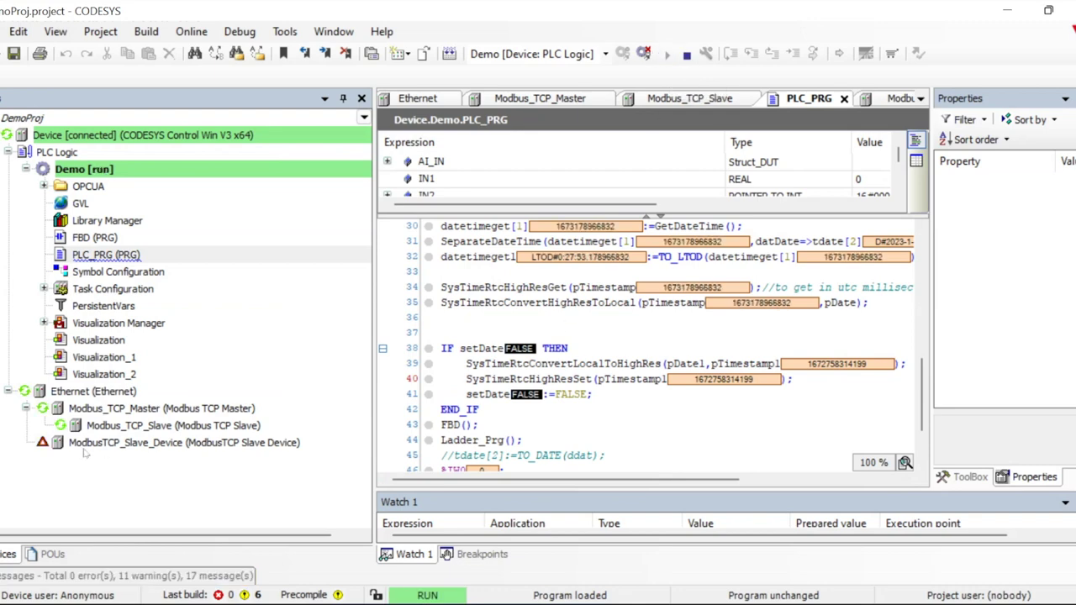
- Log out of the PLC and open the ModbusTCP_Slave_Device configuration
{"action": "left_click", "coordinate": [132, 443]}
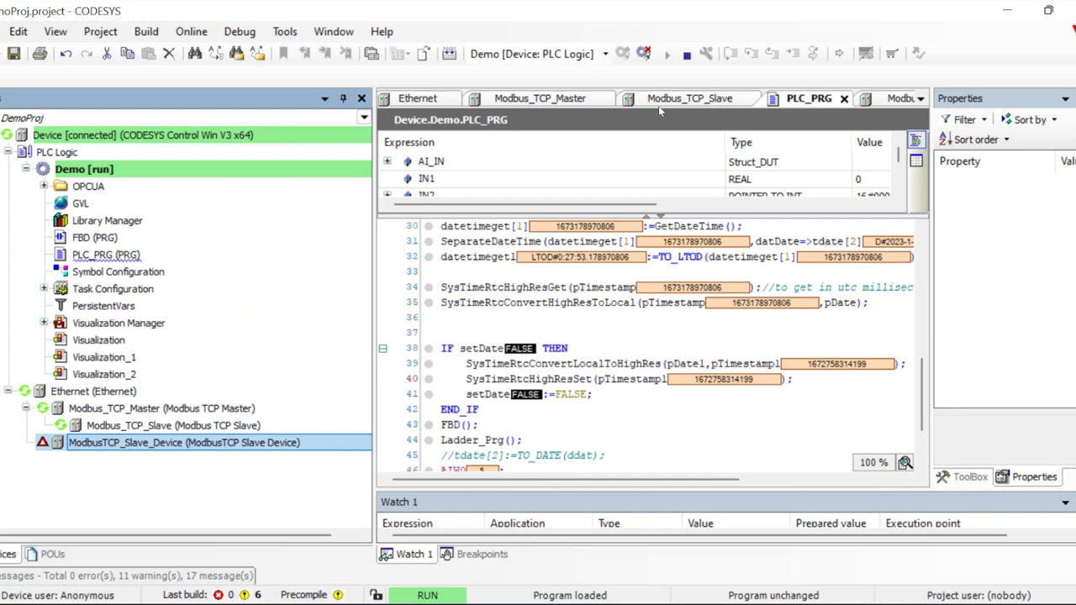
{"action": "left_click", "coordinate": [643, 53]}
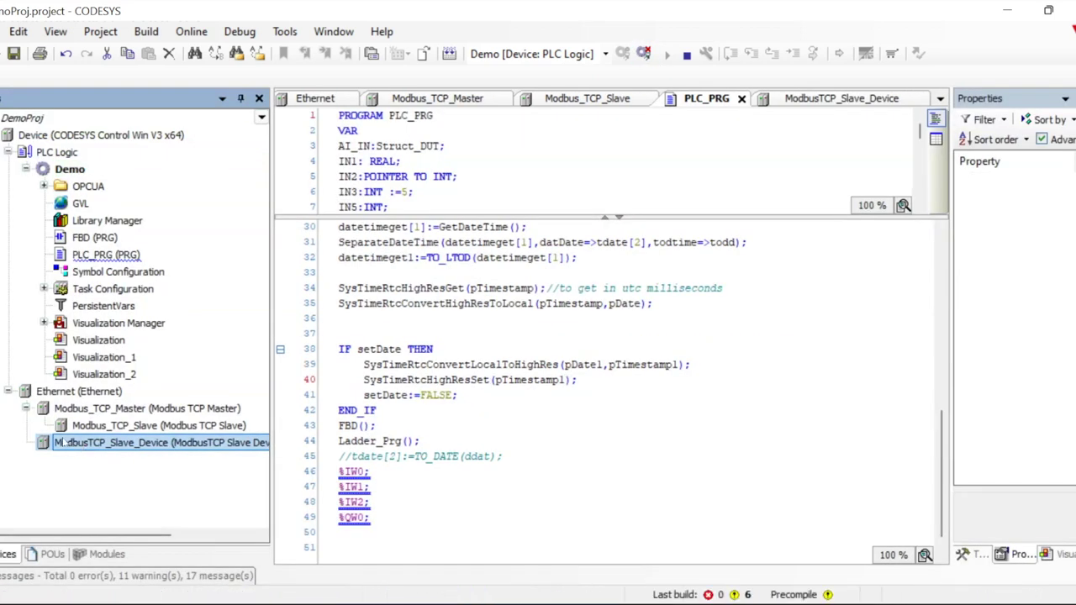
{"action": "double_click", "coordinate": [52, 446]}
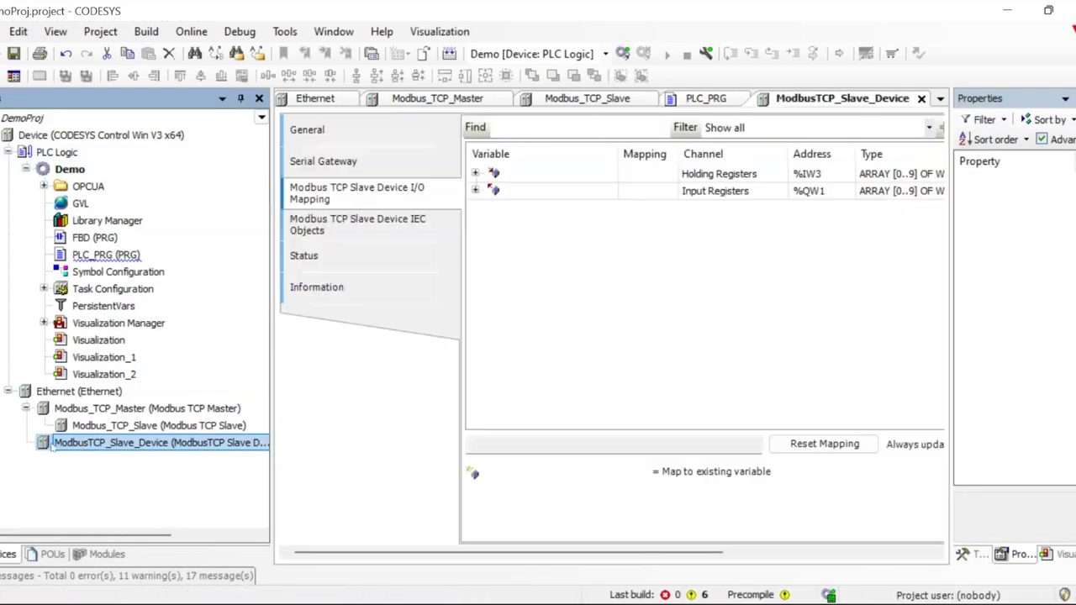
- Examine the slave device's General, Serial Gateway, I/O Mapping, IEC Objects, Status and Information pages
{"action": "left_click", "coordinate": [329, 129]}
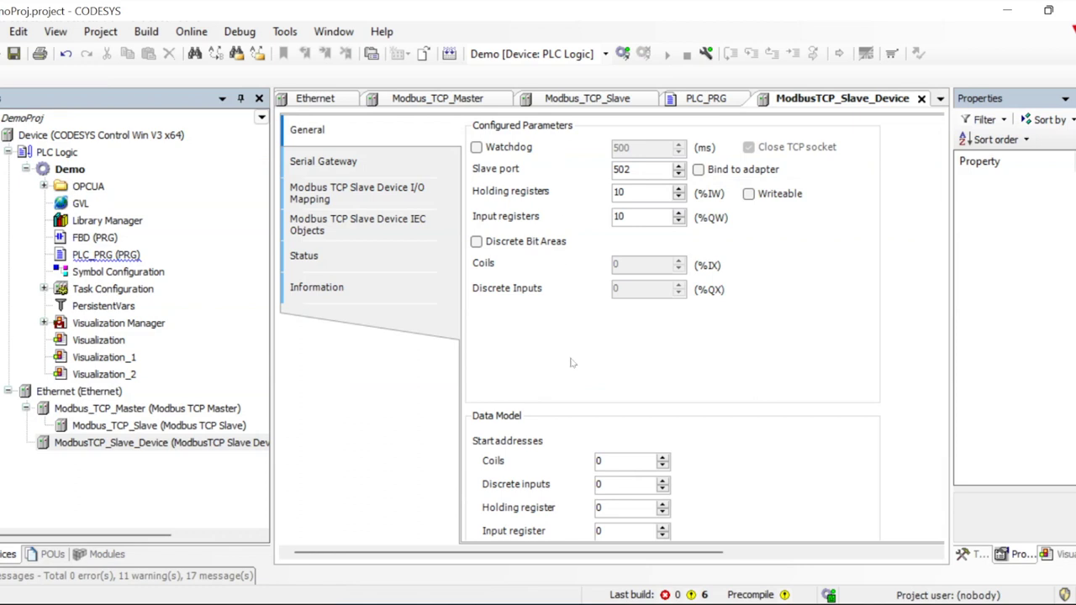
{"action": "scroll", "coordinate": [570, 363], "scroll_direction": "down", "scroll_amount": 1}
{"action": "scroll", "coordinate": [571, 363], "scroll_direction": "up", "scroll_amount": 1}
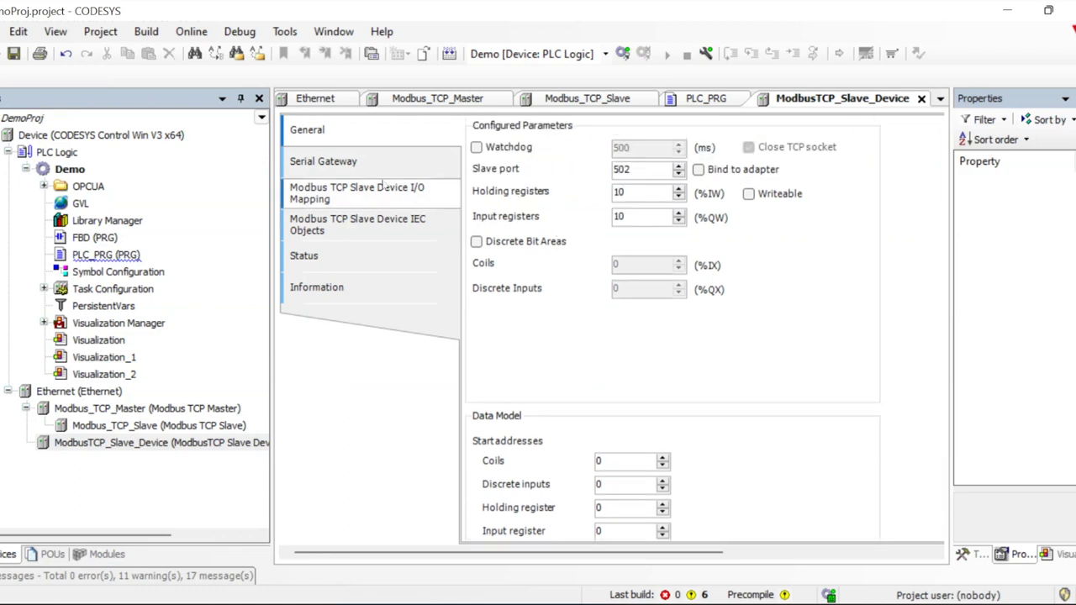
{"action": "left_click", "coordinate": [336, 168]}
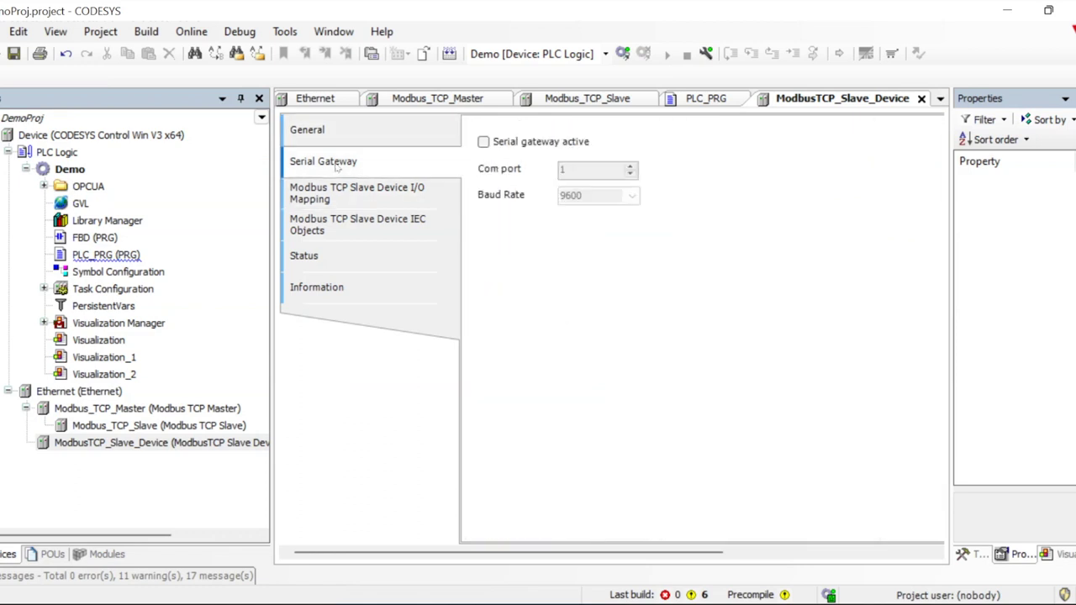
{"action": "left_click", "coordinate": [392, 206]}
{"action": "left_click", "coordinate": [388, 229]}
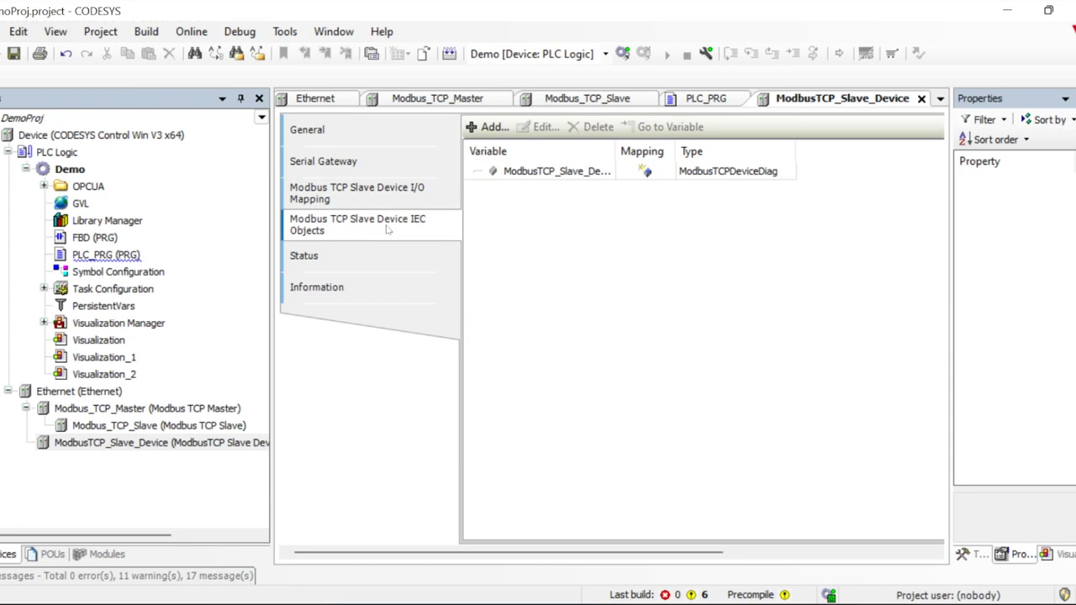
{"action": "left_click", "coordinate": [369, 256]}
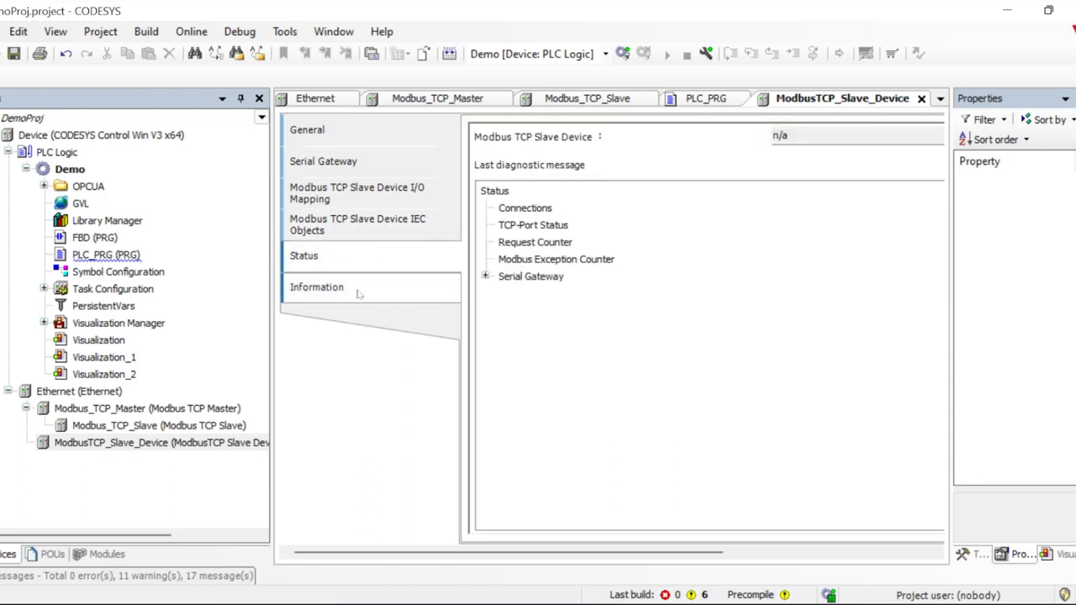
{"action": "left_click", "coordinate": [359, 293]}
{"action": "left_click", "coordinate": [360, 269]}
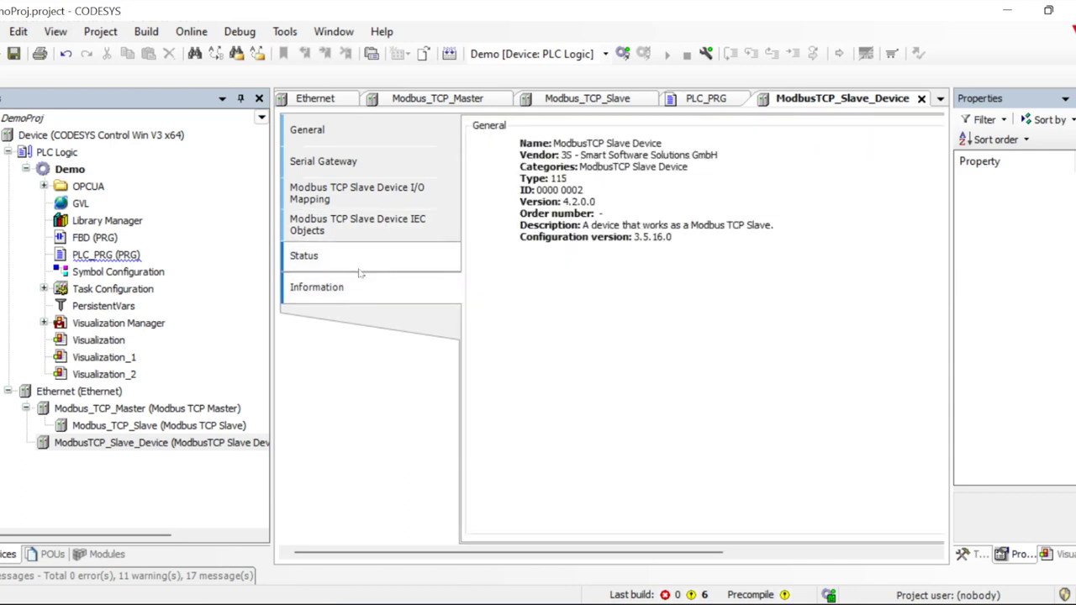
{"action": "left_click", "coordinate": [363, 234]}
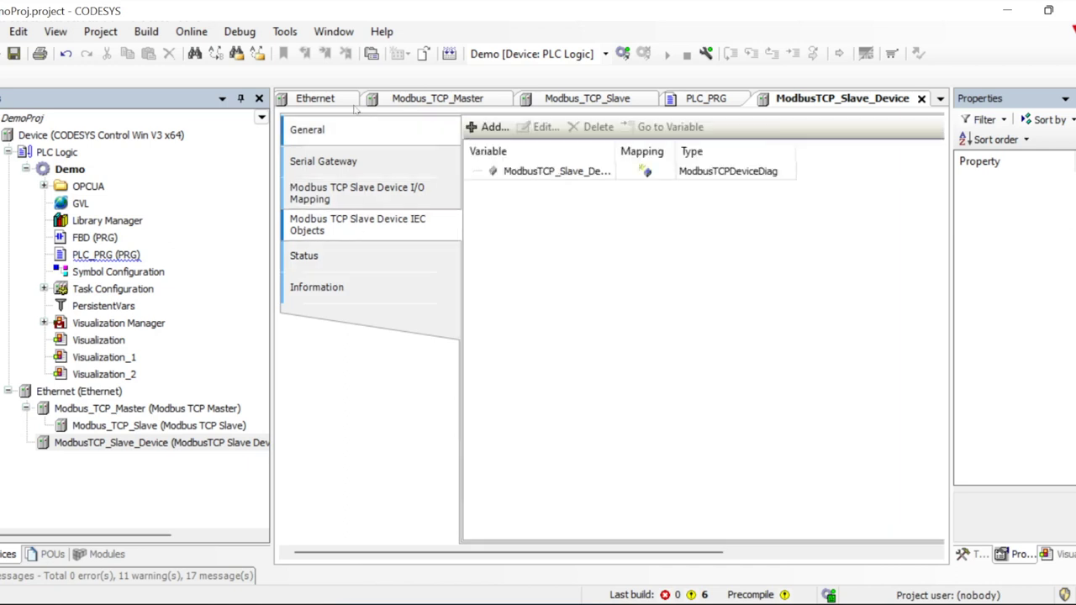
- Try activating the slave device's serial gateway, examine the available baud rates, and deactivate the gateway
{"action": "left_click", "coordinate": [345, 137]}
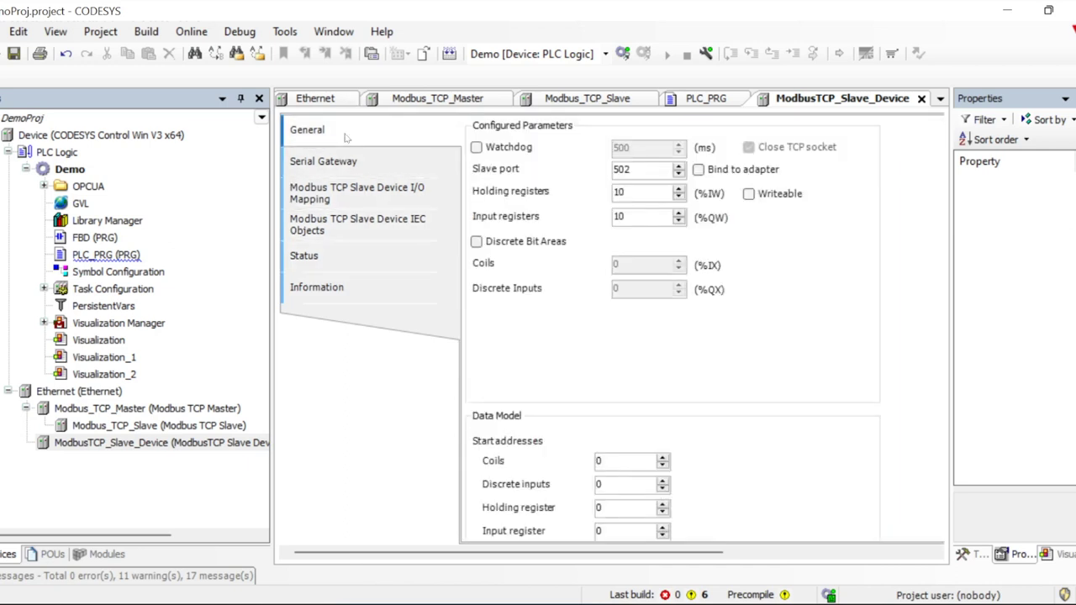
{"action": "left_click", "coordinate": [363, 169]}
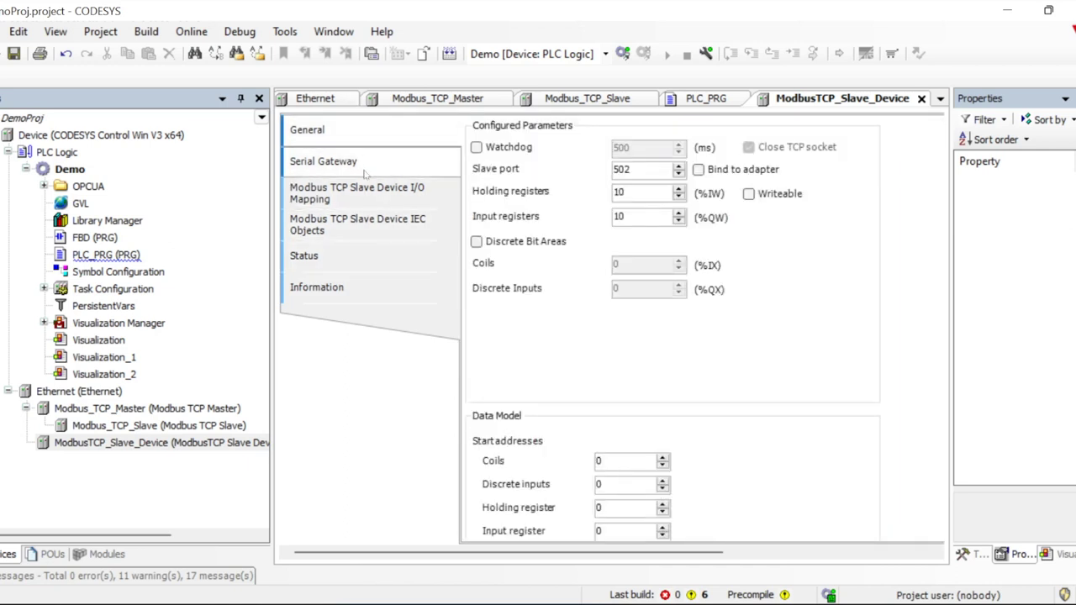
{"action": "left_click", "coordinate": [363, 166]}
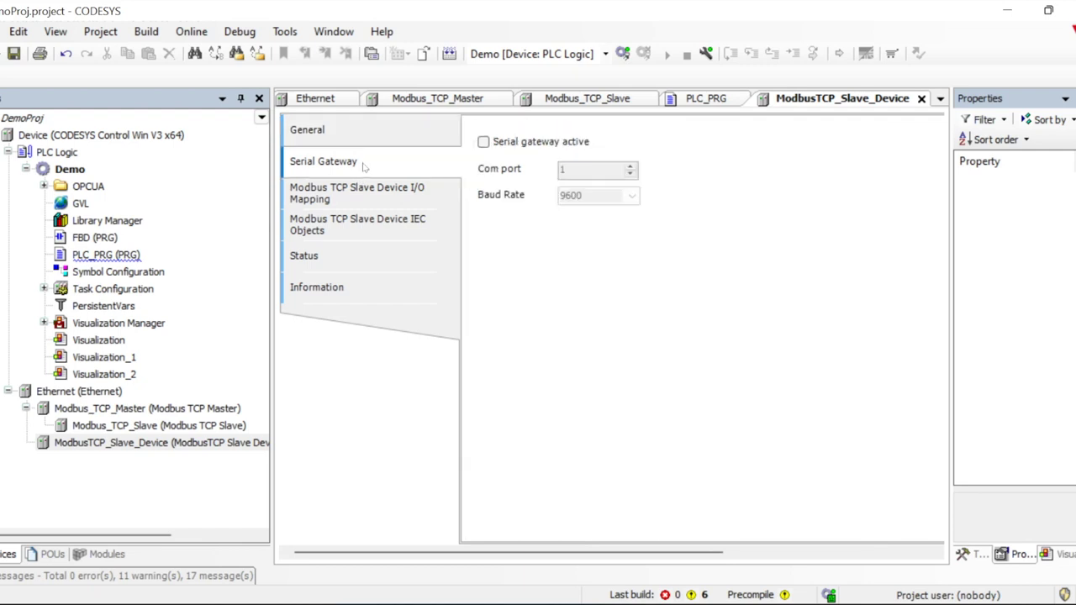
{"action": "left_click", "coordinate": [483, 142]}
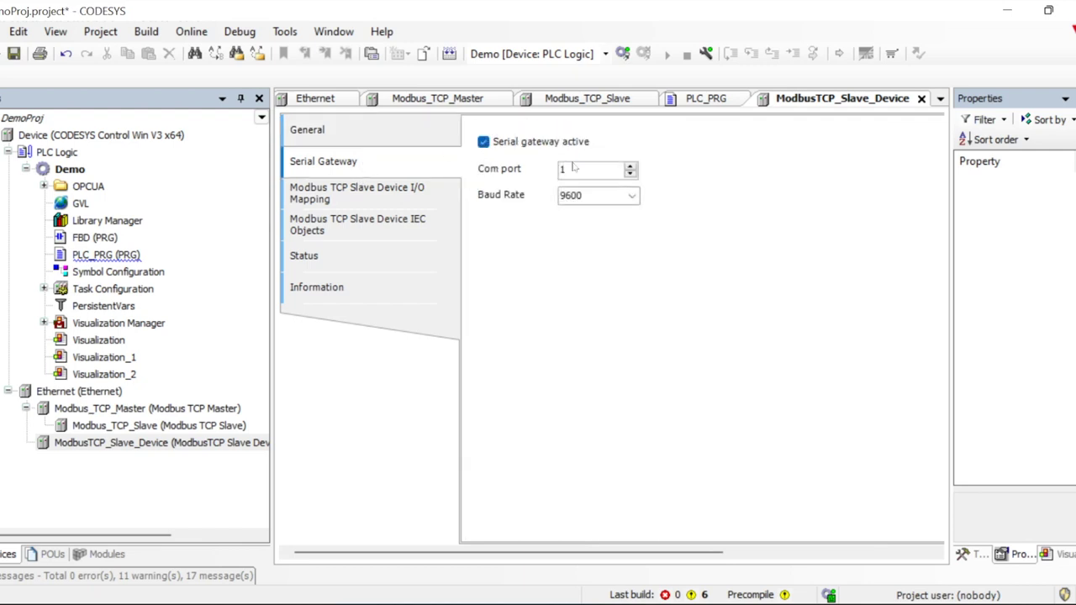
{"action": "left_click", "coordinate": [631, 196]}
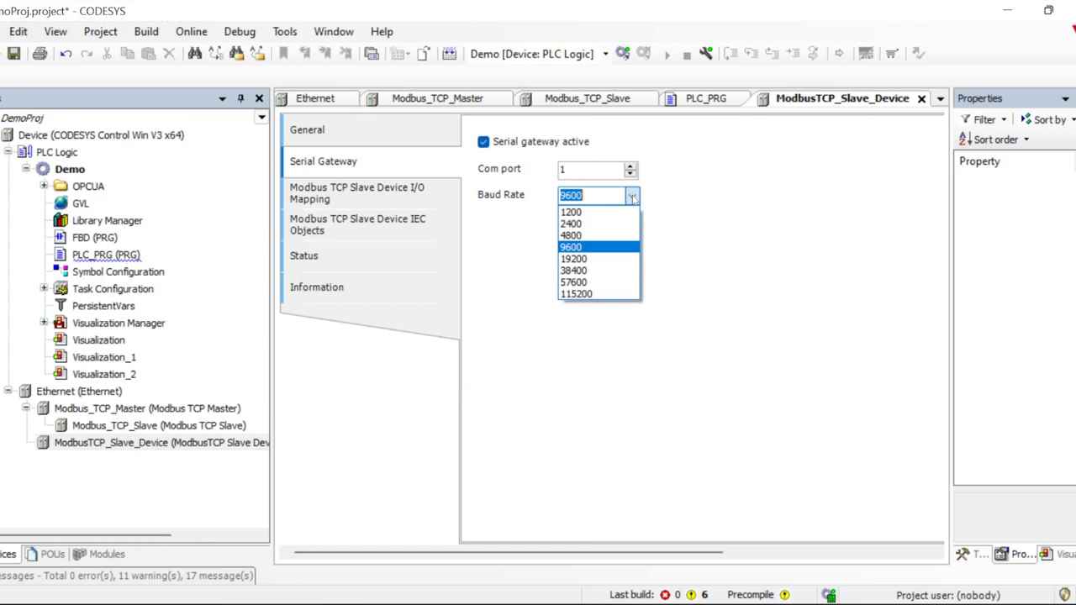
{"action": "left_click", "coordinate": [716, 201]}
{"action": "left_click", "coordinate": [483, 142]}
{"action": "left_click", "coordinate": [312, 135]}
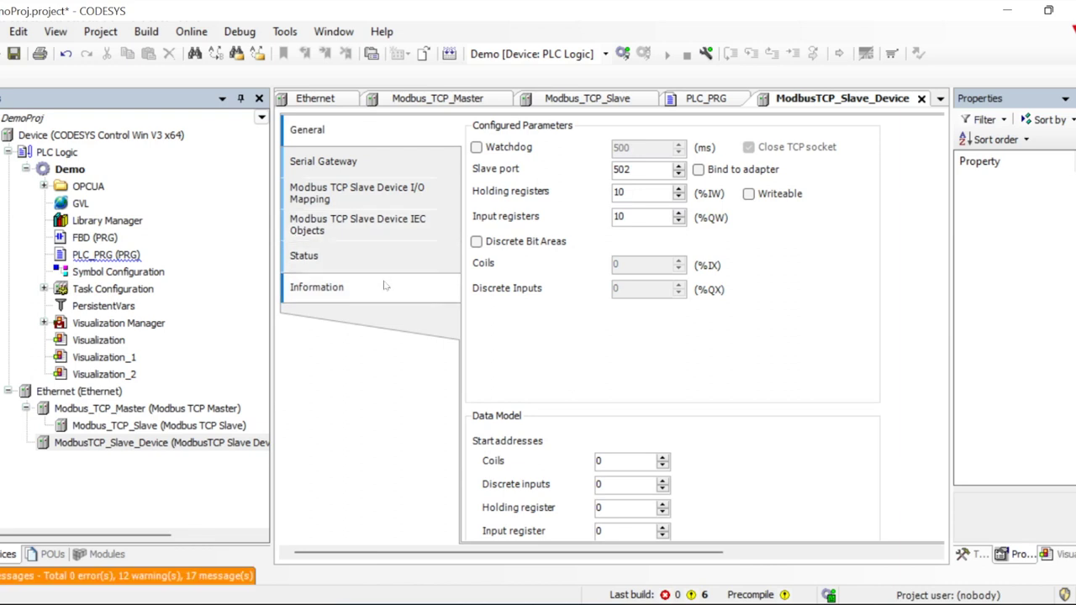
{"action": "right_click", "coordinate": [64, 443]}
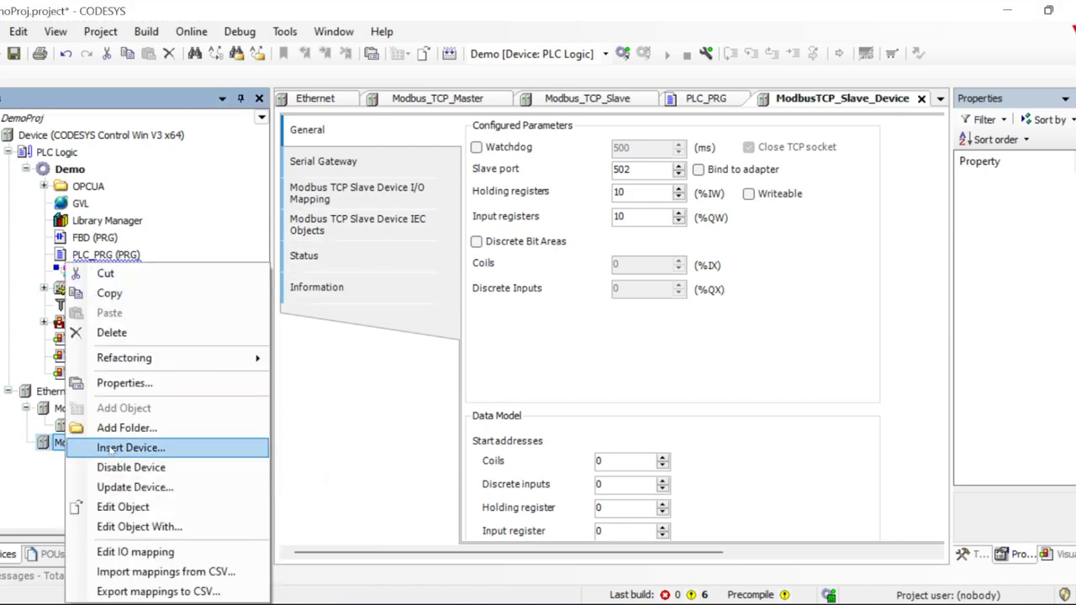
{"action": "left_click", "coordinate": [111, 448]}
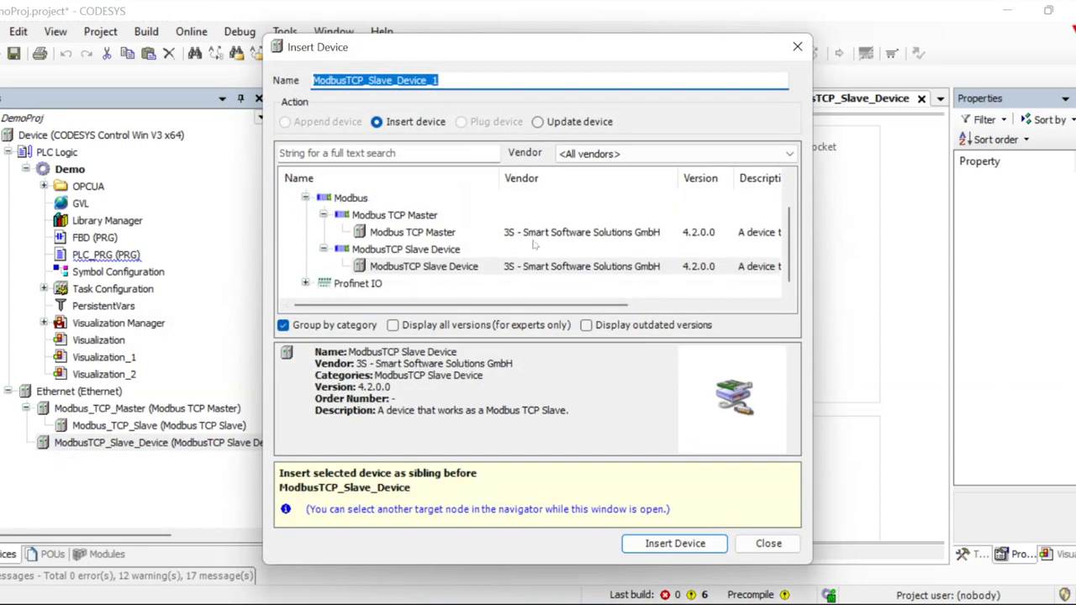
{"action": "left_click", "coordinate": [767, 543]}
- Examine the slave device's data model start addresses and its I/O mapping channels
{"action": "left_click", "coordinate": [565, 334]}
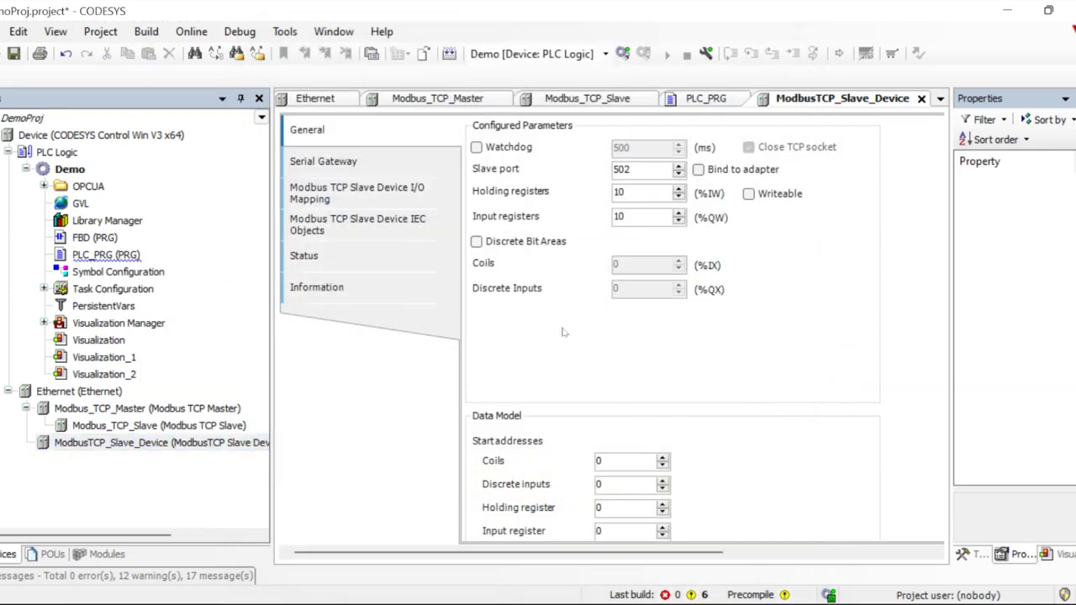
{"action": "scroll", "coordinate": [558, 311], "scroll_direction": "down", "scroll_amount": 1}
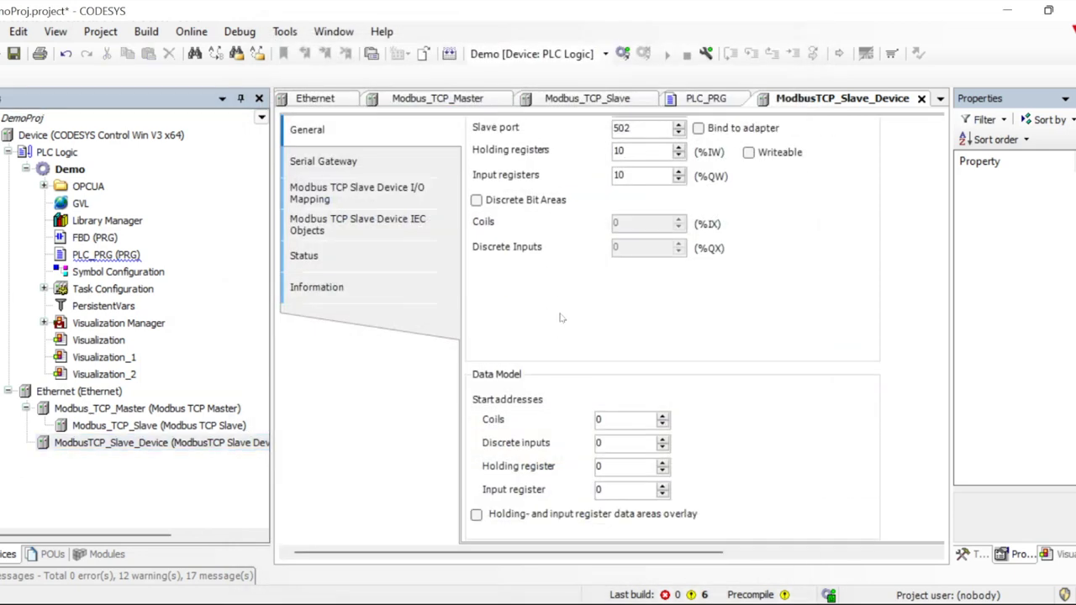
{"action": "left_click", "coordinate": [359, 164]}
{"action": "left_click", "coordinate": [359, 195]}
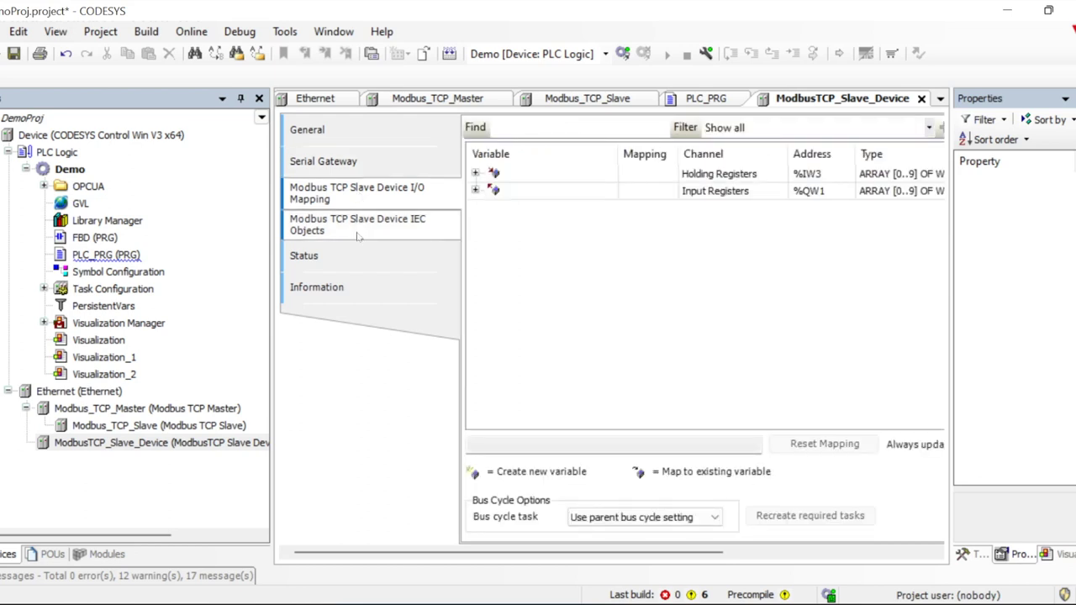
- Log in to the PLC and check the slave device's TCP-Port Status, glancing at the Modbus simulator
{"action": "left_click", "coordinate": [622, 53]}
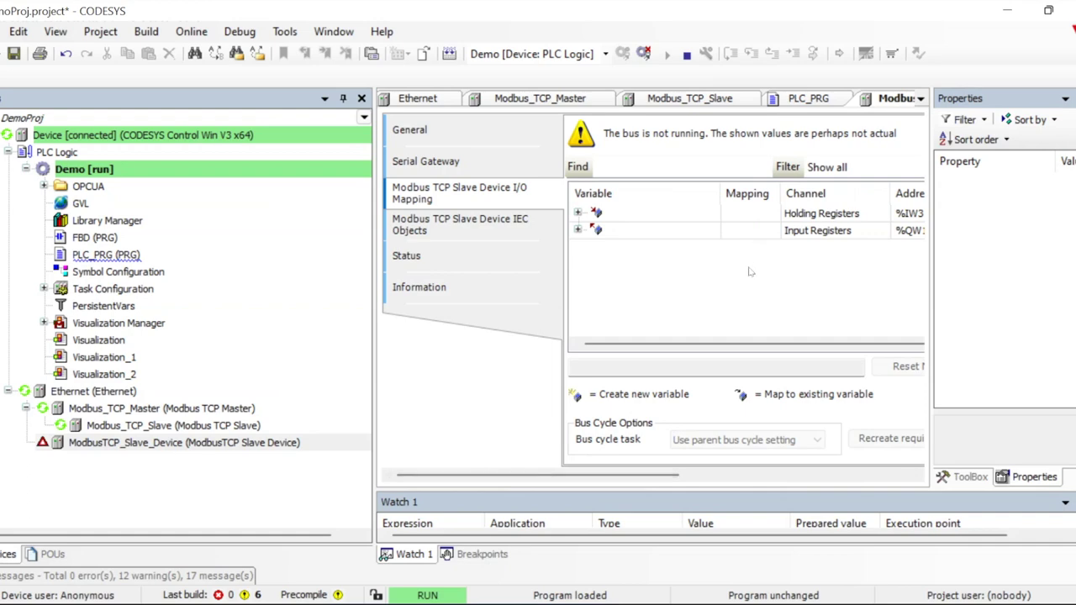
{"action": "key", "text": "alt+Tab"}
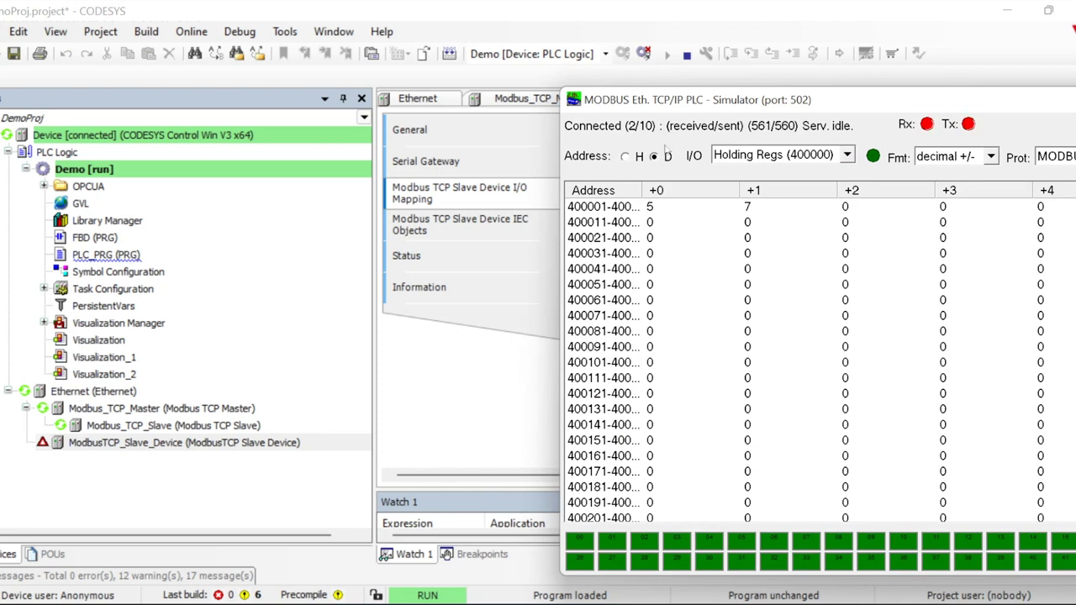
{"action": "left_click", "coordinate": [407, 255]}
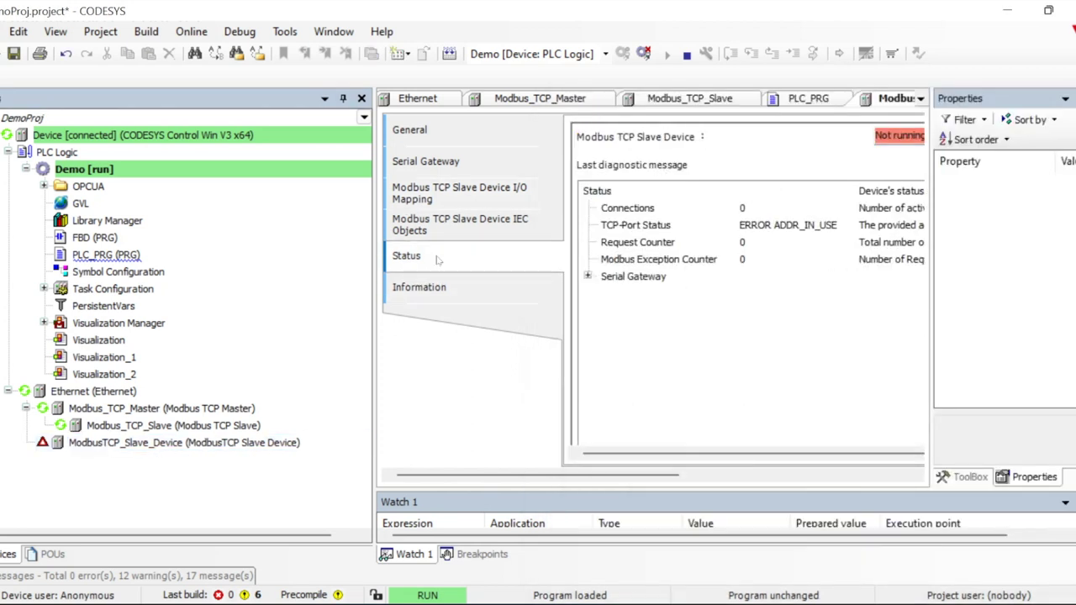
{"action": "left_click", "coordinate": [779, 229]}
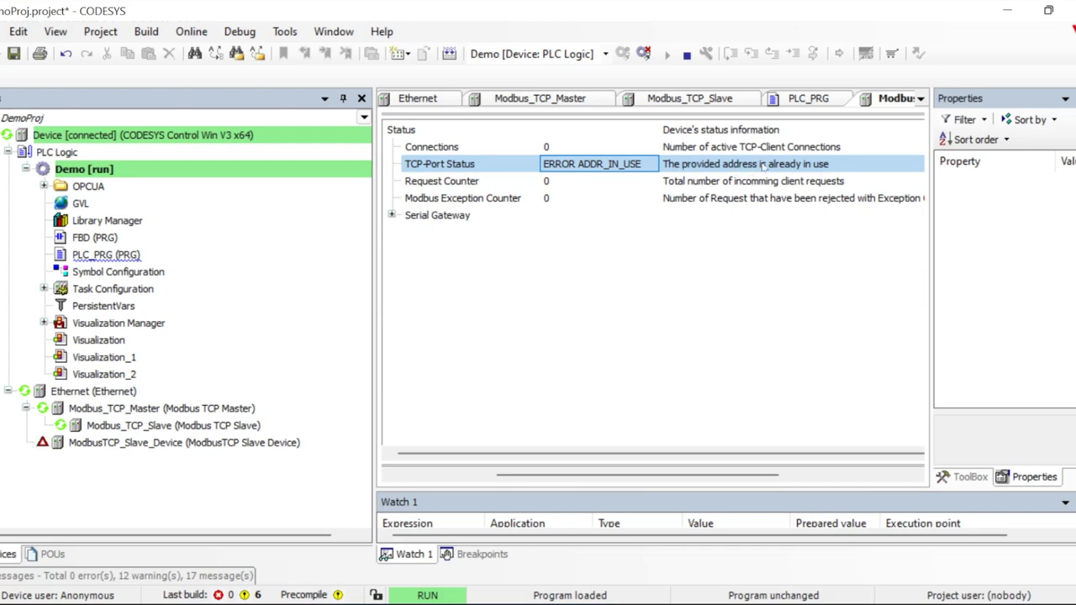
- Log out of the PLC and add the statement rData; below %QW0; in the PLC_PRG code
{"action": "left_click", "coordinate": [643, 53]}
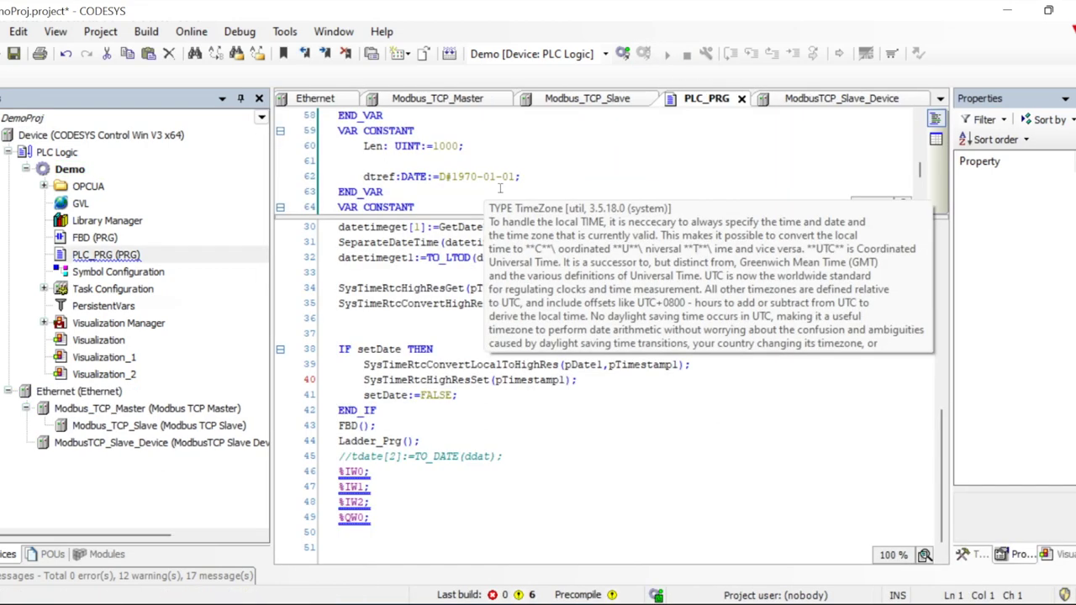
{"action": "double_click", "coordinate": [362, 163]}
{"action": "key", "text": "ctrl+c"}
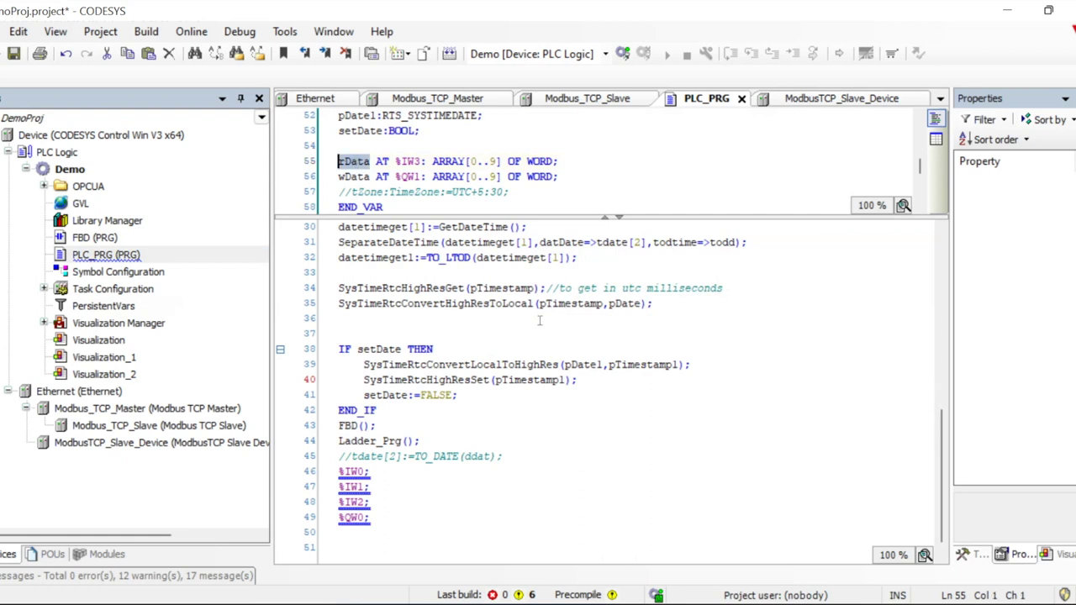
{"action": "left_click", "coordinate": [379, 516]}
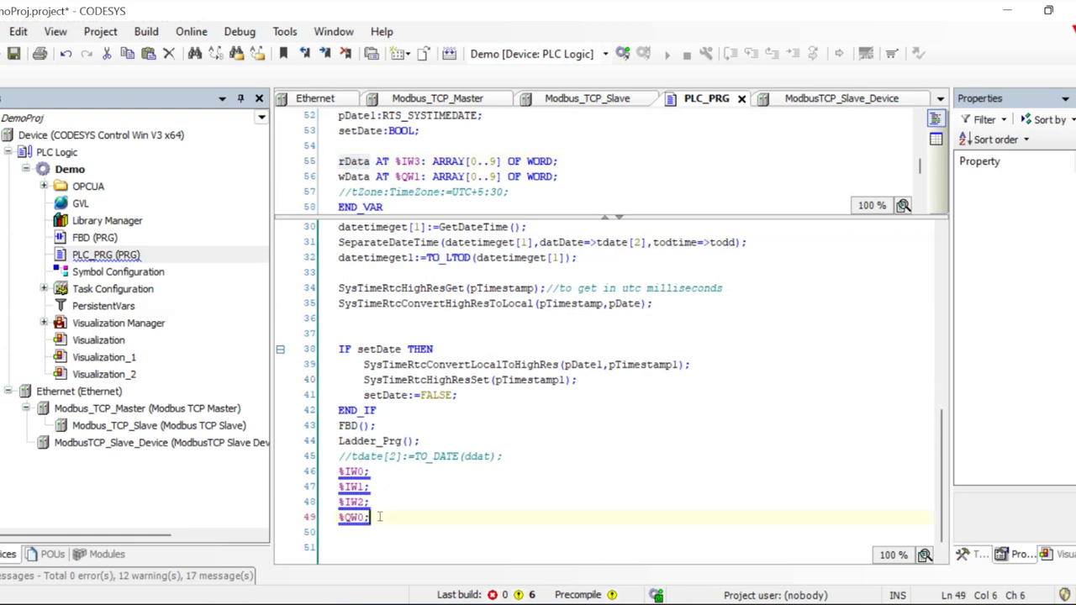
{"action": "key", "text": "Return"}
{"action": "key", "text": "ctrl+v"}
{"action": "type", "text": ";"}
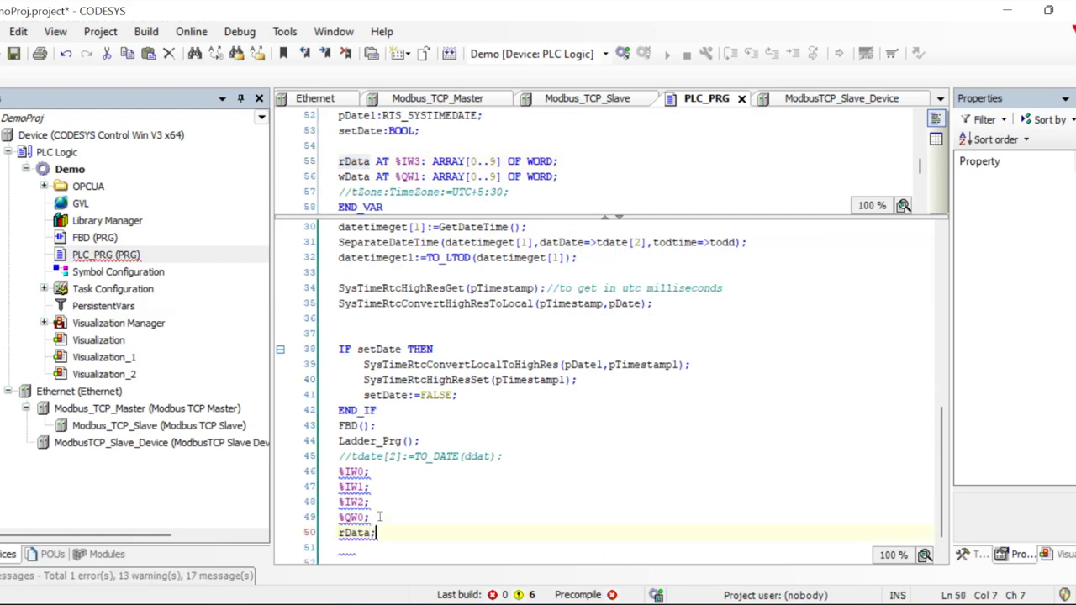
- Add the statement wData; below rData; in PLC_PRG and build the Demo application
{"action": "double_click", "coordinate": [354, 177]}
{"action": "key", "text": "ctrl+c"}
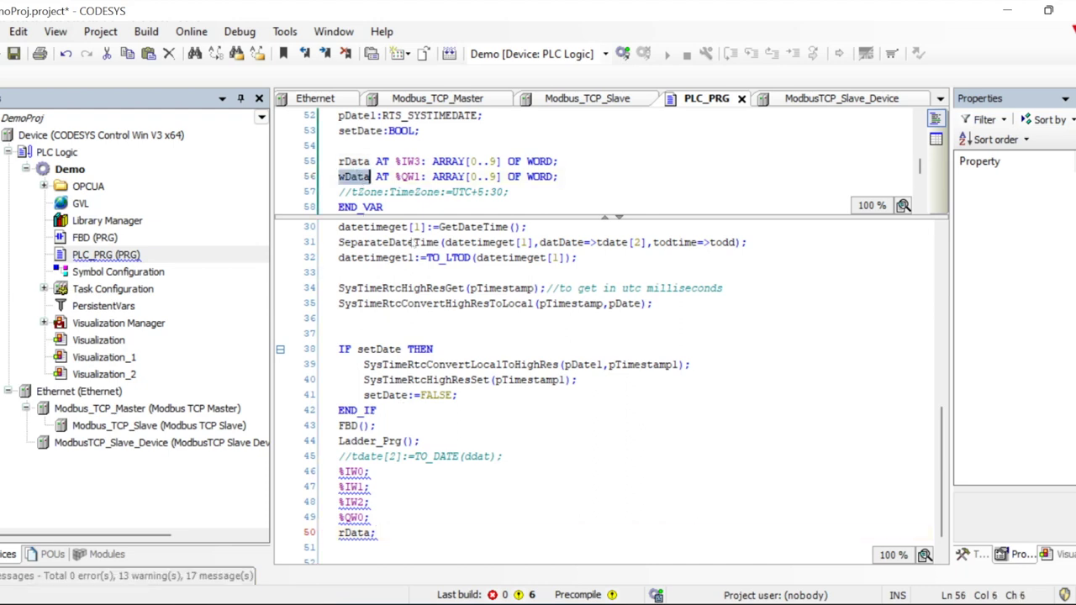
{"action": "left_click", "coordinate": [383, 535]}
{"action": "key", "text": "Return"}
{"action": "key", "text": "ctrl+v"}
{"action": "type", "text": ";"}
{"action": "left_click", "coordinate": [455, 489]}
{"action": "left_click", "coordinate": [450, 53]}
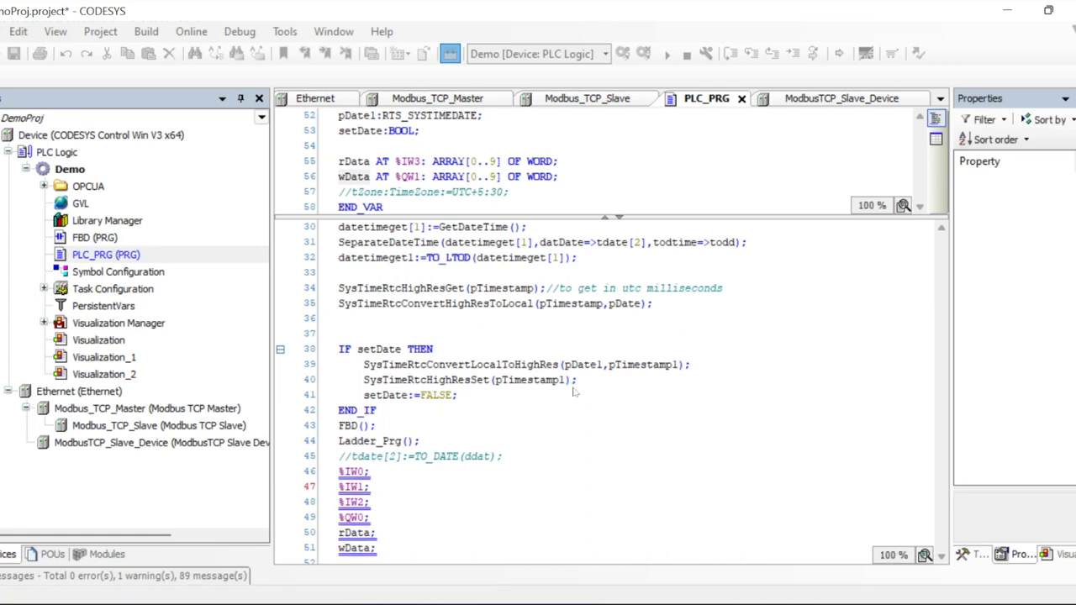
- Reopen the ModbusTCP_Slave_Device configuration, log in to the PLC with download, and start the Demo application
{"action": "double_click", "coordinate": [126, 443]}
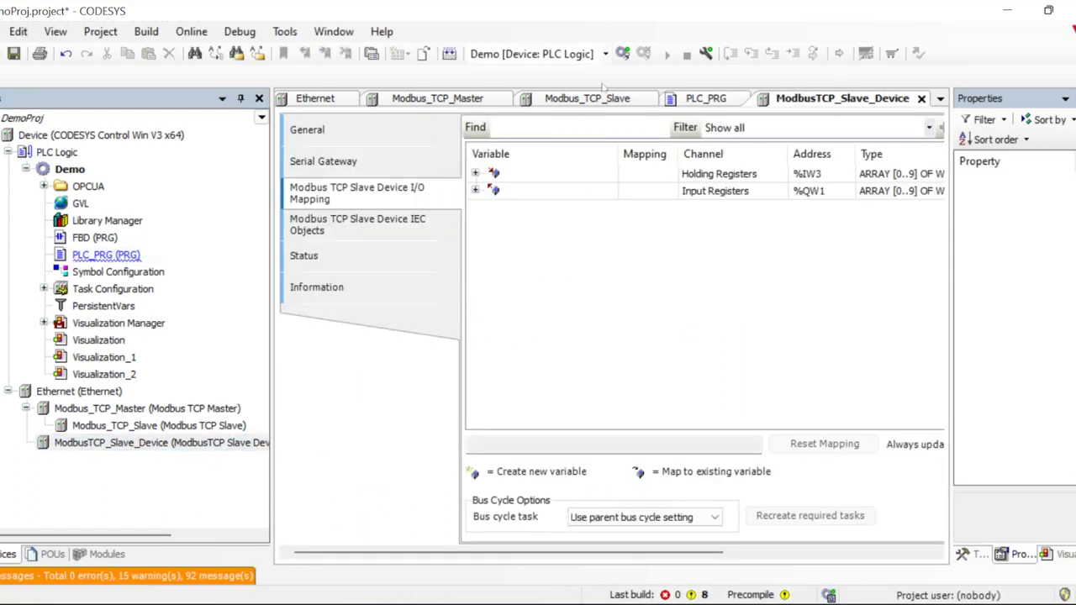
{"action": "left_click", "coordinate": [622, 53]}
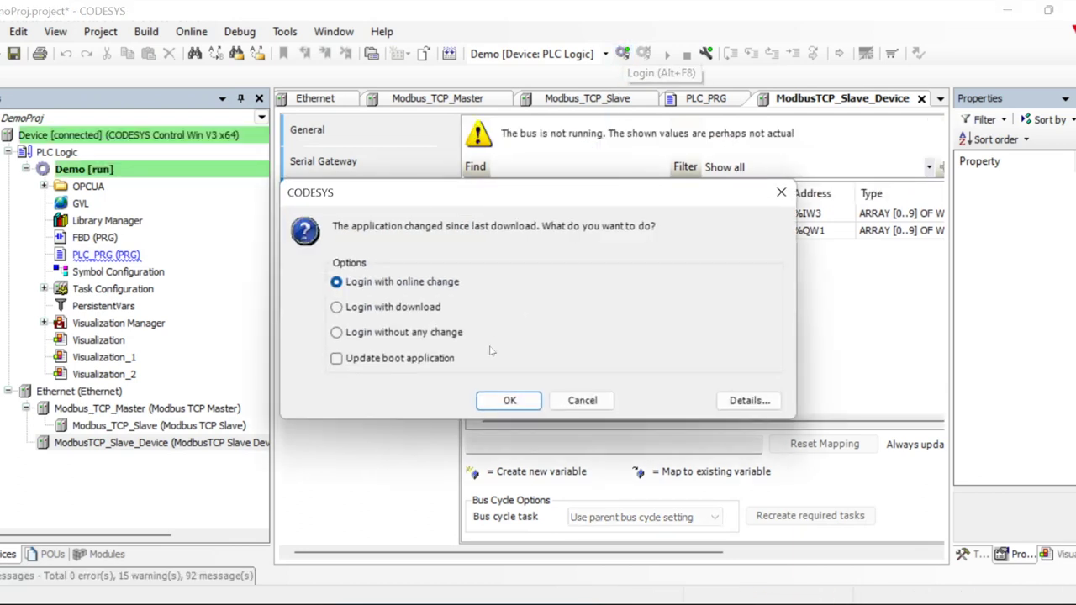
{"action": "left_click", "coordinate": [400, 308]}
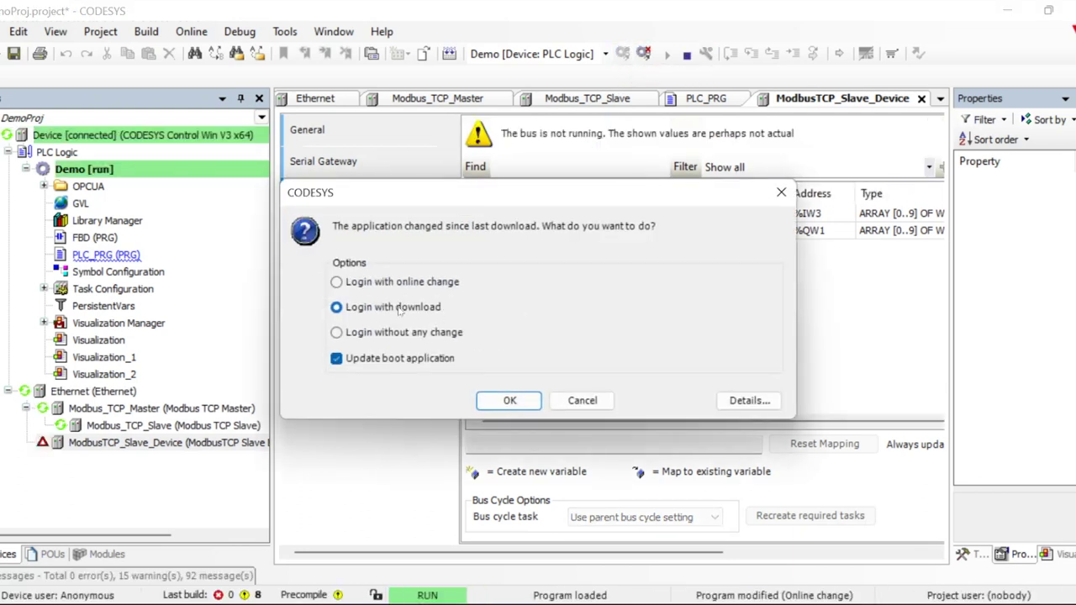
{"action": "left_click", "coordinate": [515, 401]}
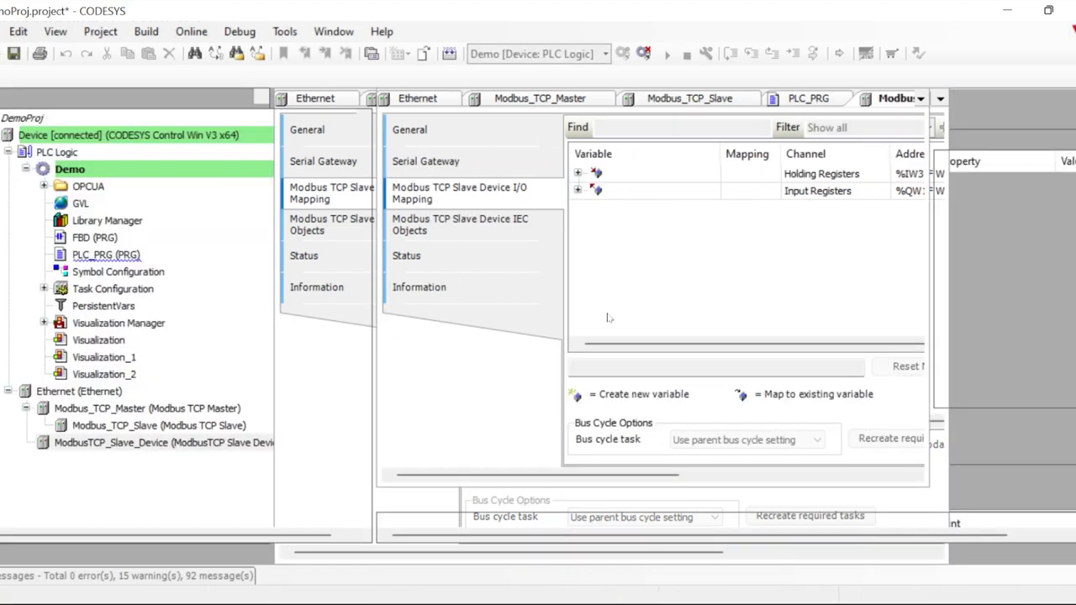
{"action": "left_click", "coordinate": [667, 53]}
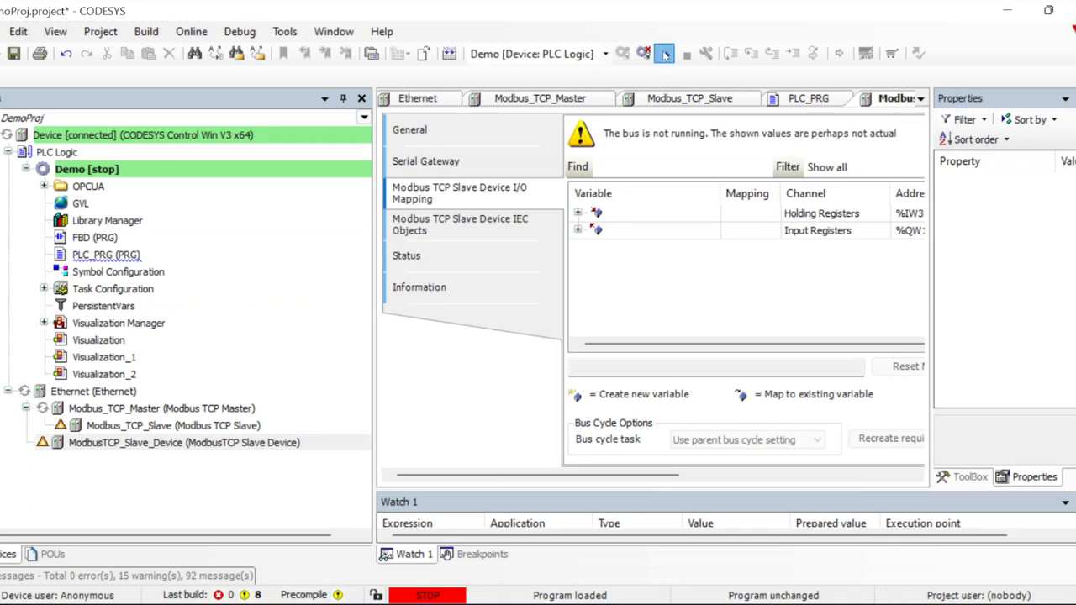
- Examine the running slave device's IEC object values and comments, including ErrorCode and Port, and its Status page
{"action": "double_click", "coordinate": [113, 443]}
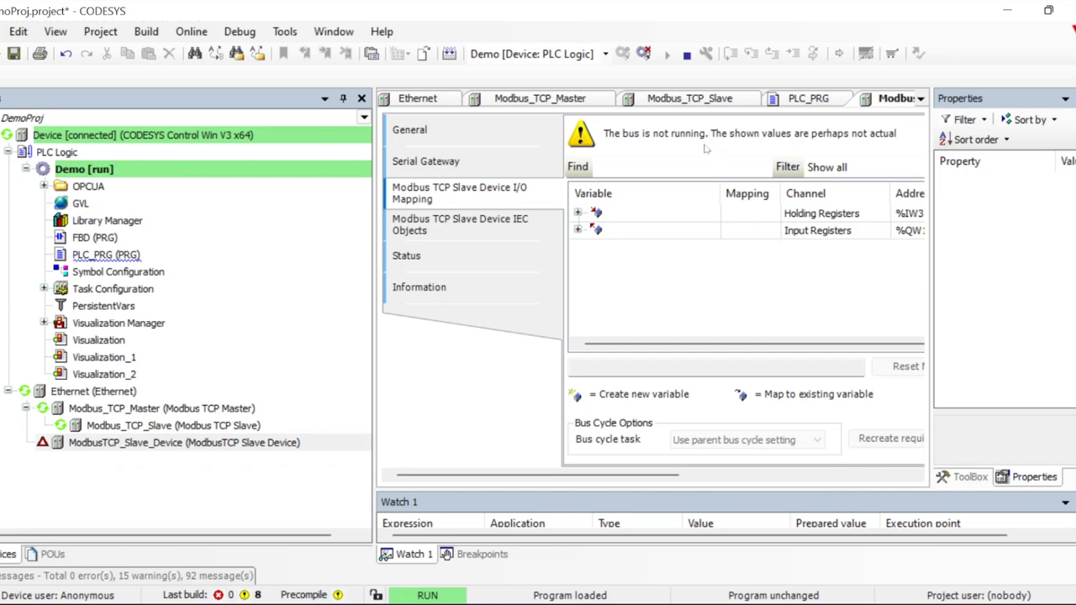
{"action": "left_click", "coordinate": [460, 238]}
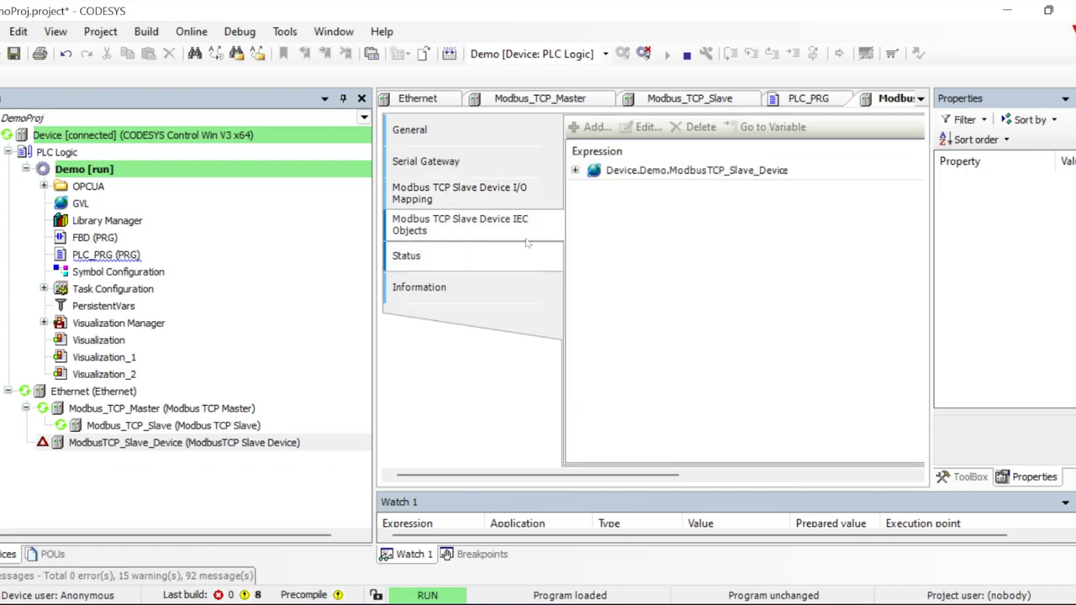
{"action": "left_click", "coordinate": [575, 170]}
{"action": "mouse_move", "coordinate": [611, 475]}
{"action": "left_mouse_down"}
{"action": "mouse_move", "coordinate": [836, 464]}
{"action": "mouse_move", "coordinate": [605, 471]}
{"action": "left_mouse_up"}
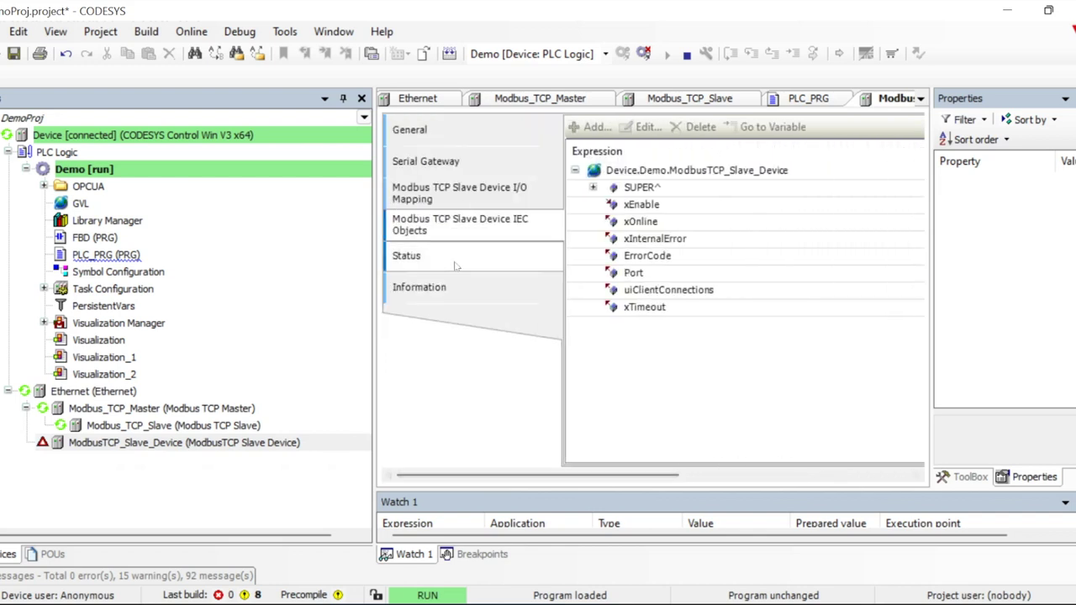
{"action": "left_click_drag", "start_coordinate": [605, 472], "coordinate": [805, 465]}
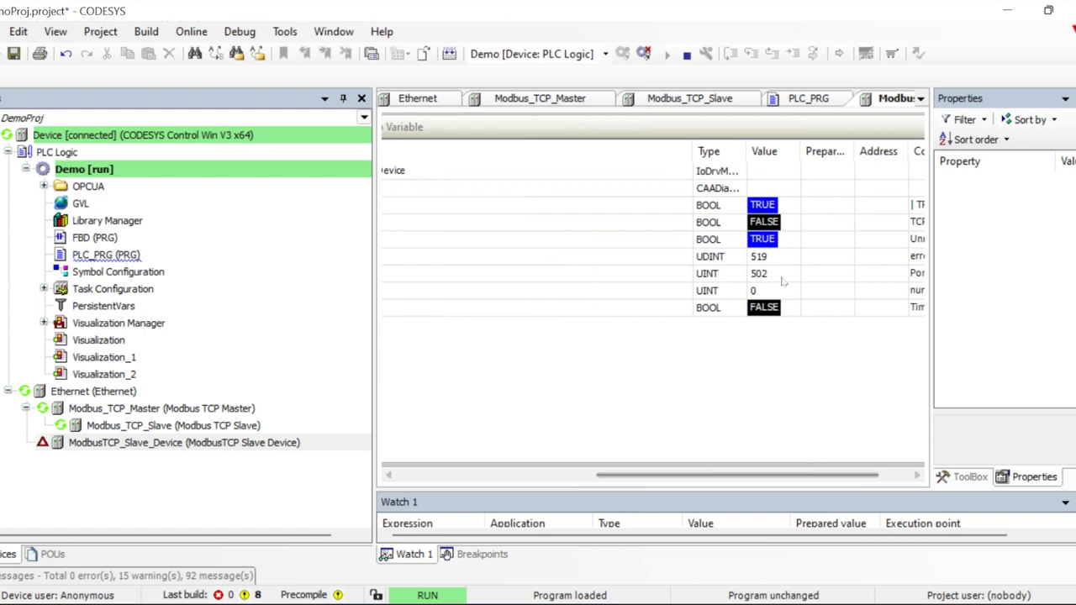
{"action": "left_click", "coordinate": [776, 256]}
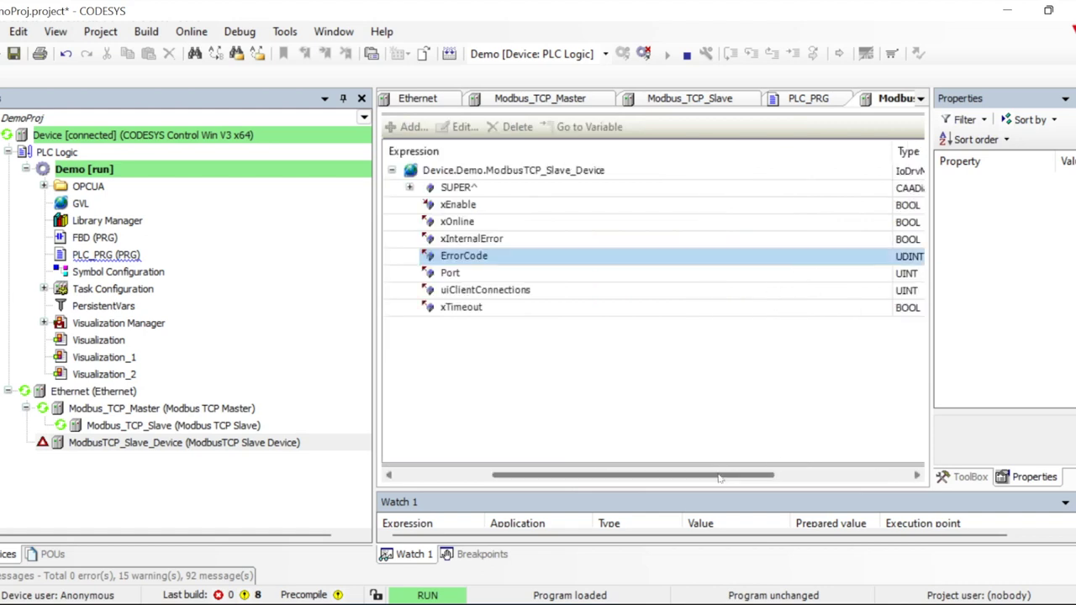
{"action": "left_click_drag", "start_coordinate": [729, 475], "coordinate": [864, 476]}
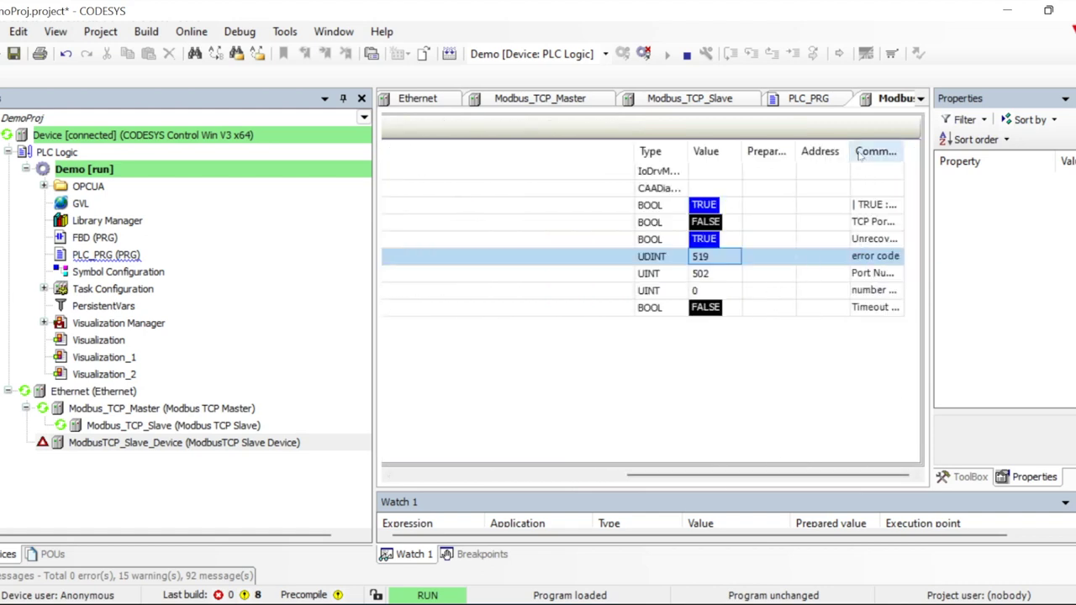
{"action": "left_click_drag", "start_coordinate": [850, 151], "coordinate": [899, 151]}
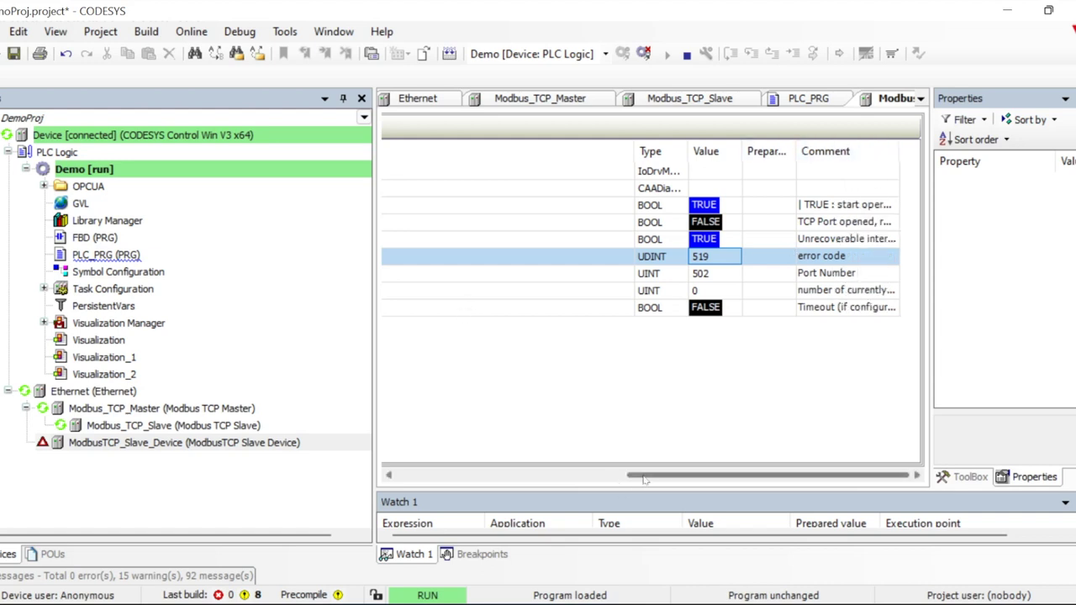
{"action": "left_click_drag", "start_coordinate": [644, 479], "coordinate": [397, 476]}
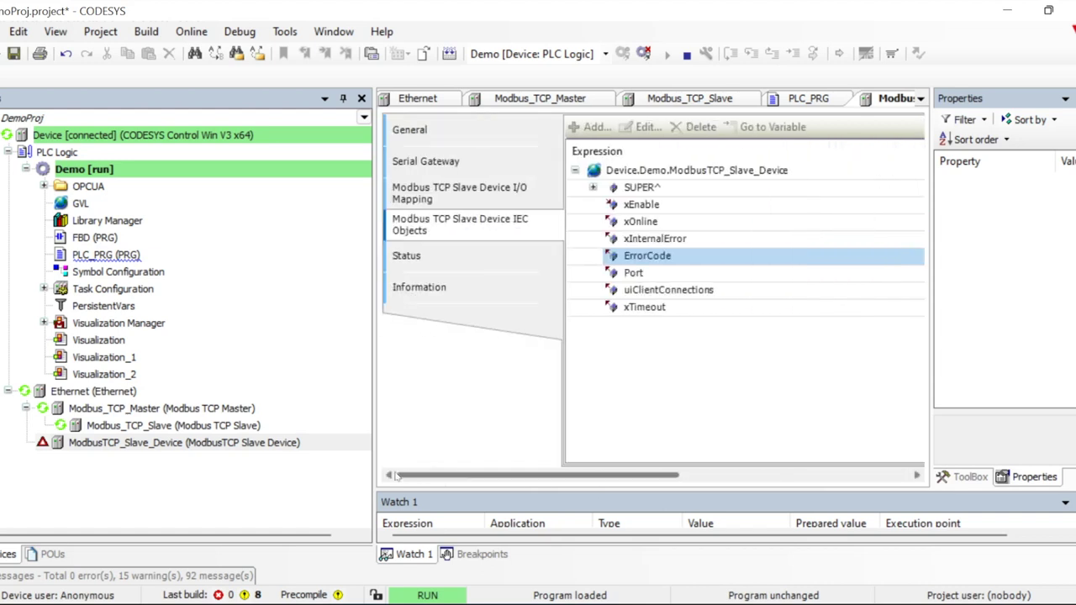
{"action": "left_click", "coordinate": [420, 262]}
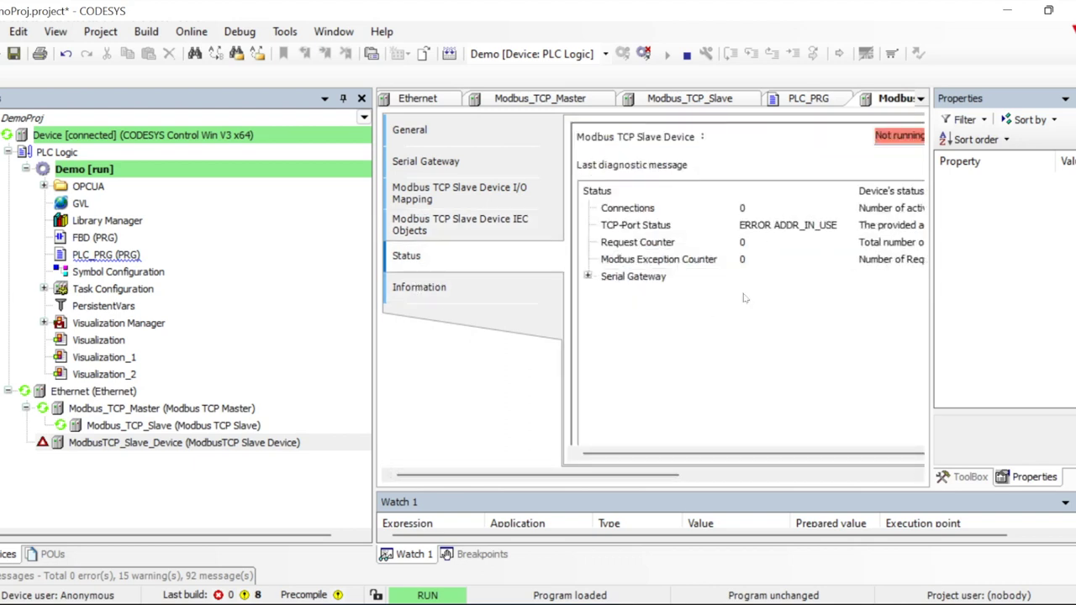
- Log out of the PLC and set the ModbusTCP_Slave_Device slave port to 503
{"action": "scroll", "coordinate": [771, 229], "scroll_direction": "right", "scroll_amount": 3}
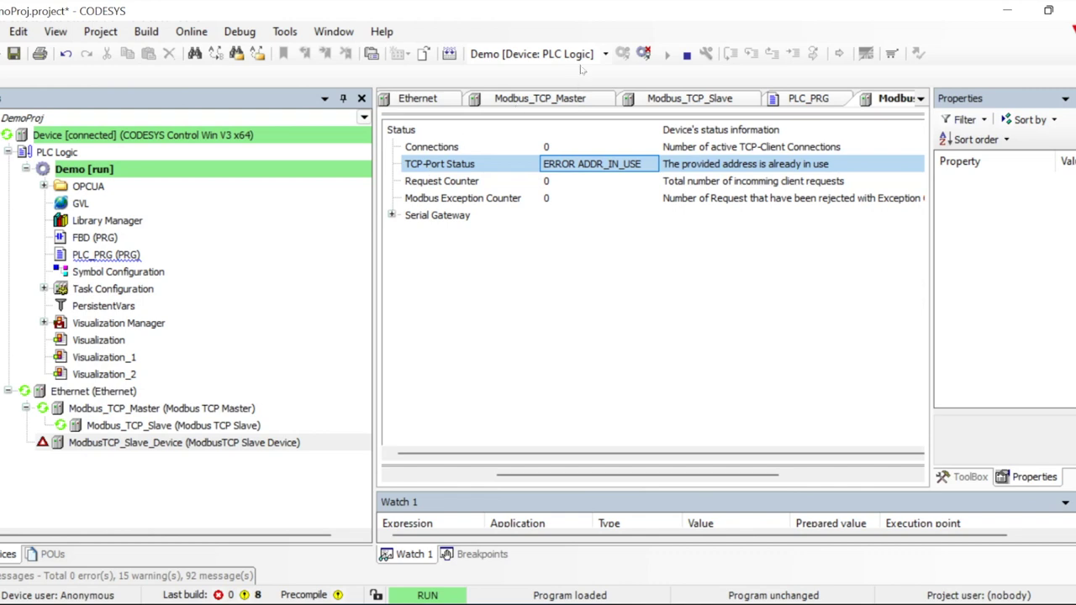
{"action": "left_click", "coordinate": [643, 54]}
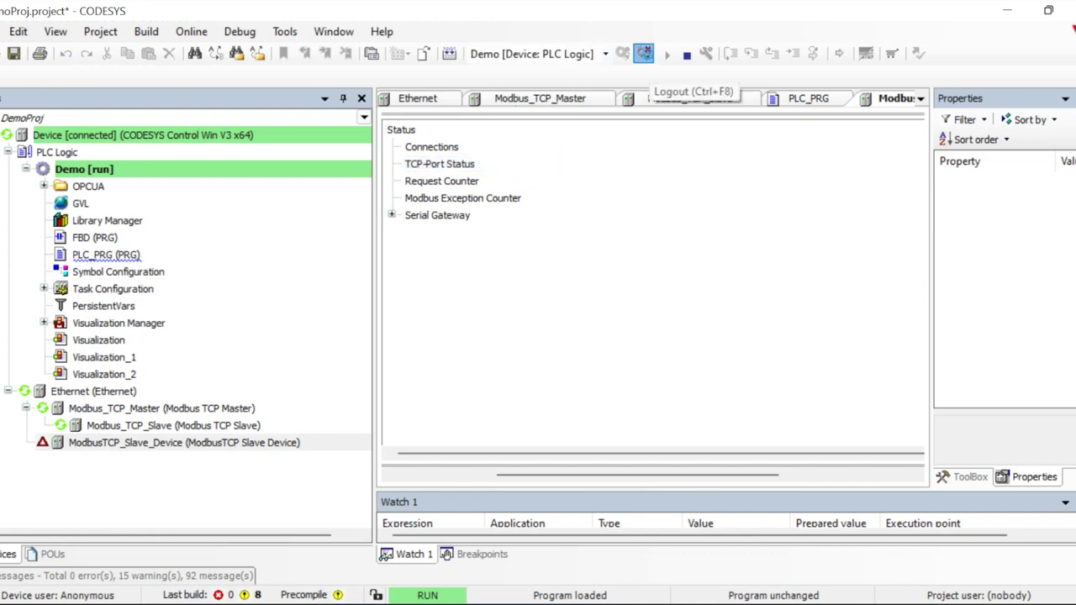
{"action": "left_click", "coordinate": [348, 162]}
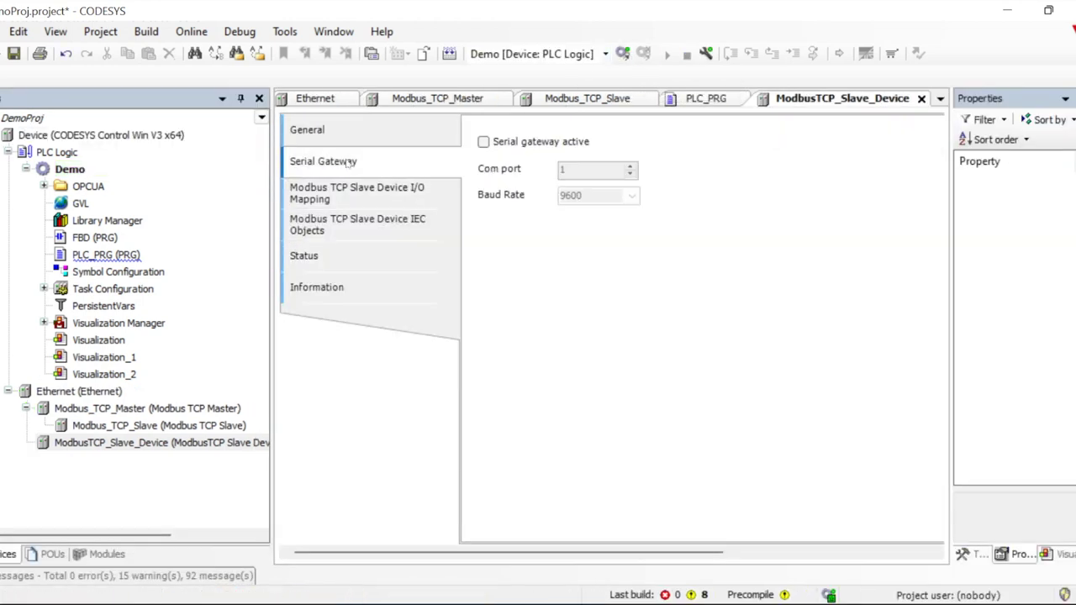
{"action": "left_click", "coordinate": [348, 135]}
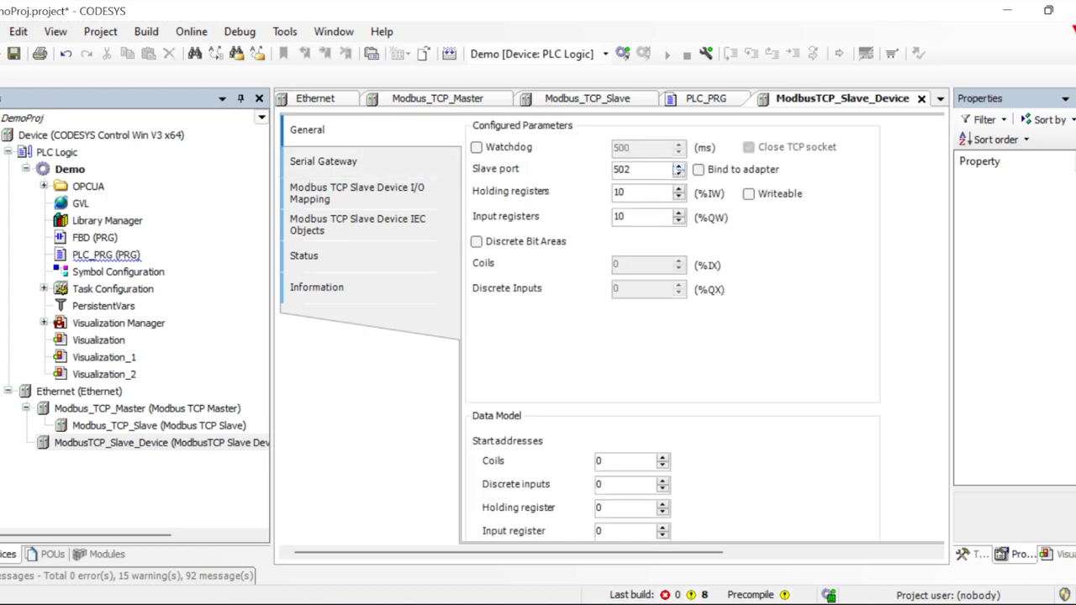
{"action": "left_click", "coordinate": [678, 166]}
- Log in to the PLC with the changed configuration and start the Demo application
{"action": "left_click", "coordinate": [622, 53]}
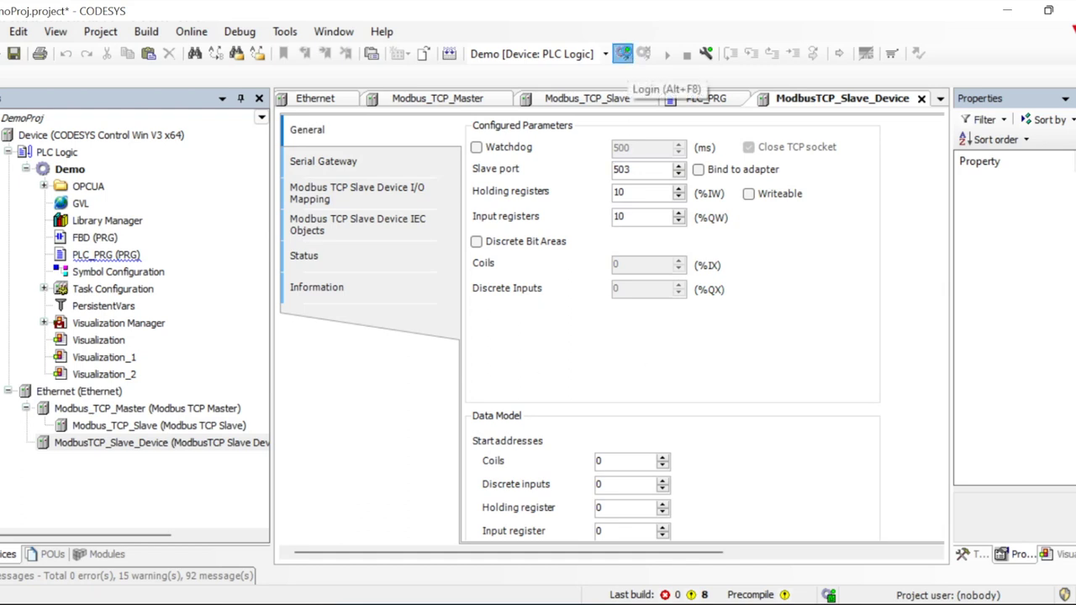
{"action": "left_click", "coordinate": [509, 348]}
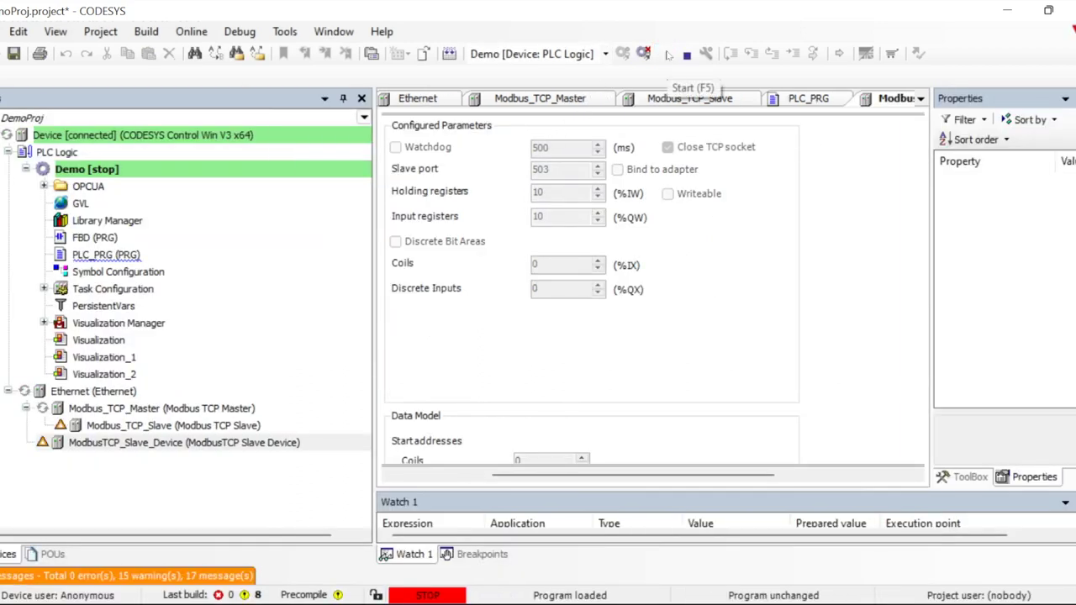
{"action": "left_click", "coordinate": [666, 53]}
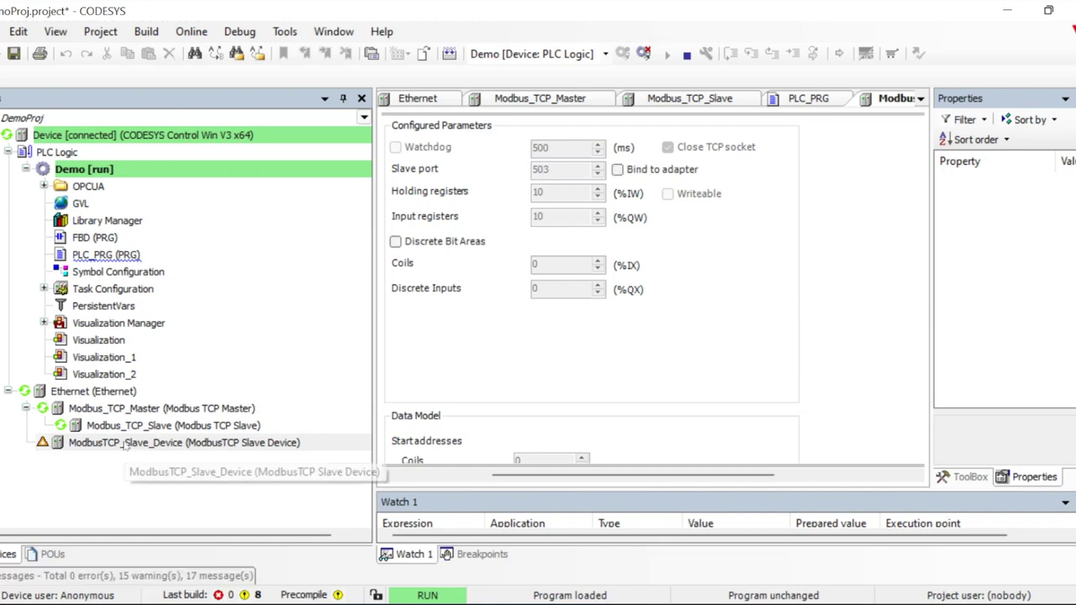
- Check the status page of the running ModbusTCP_Slave_Device, including its TCP port status
{"action": "left_click", "coordinate": [94, 446]}
{"action": "double_click", "coordinate": [91, 450]}
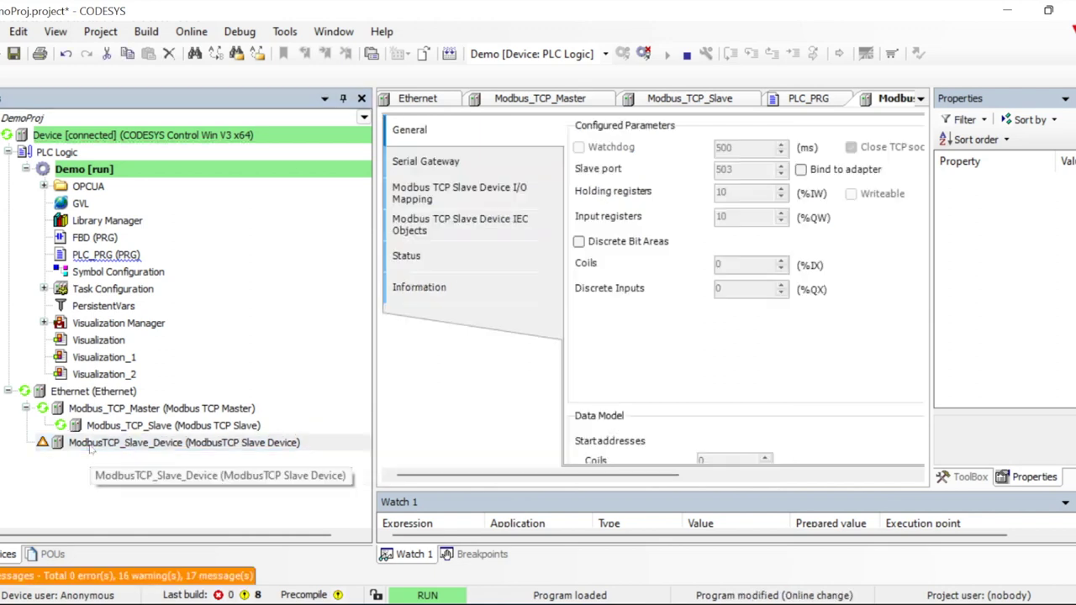
{"action": "left_click", "coordinate": [456, 266]}
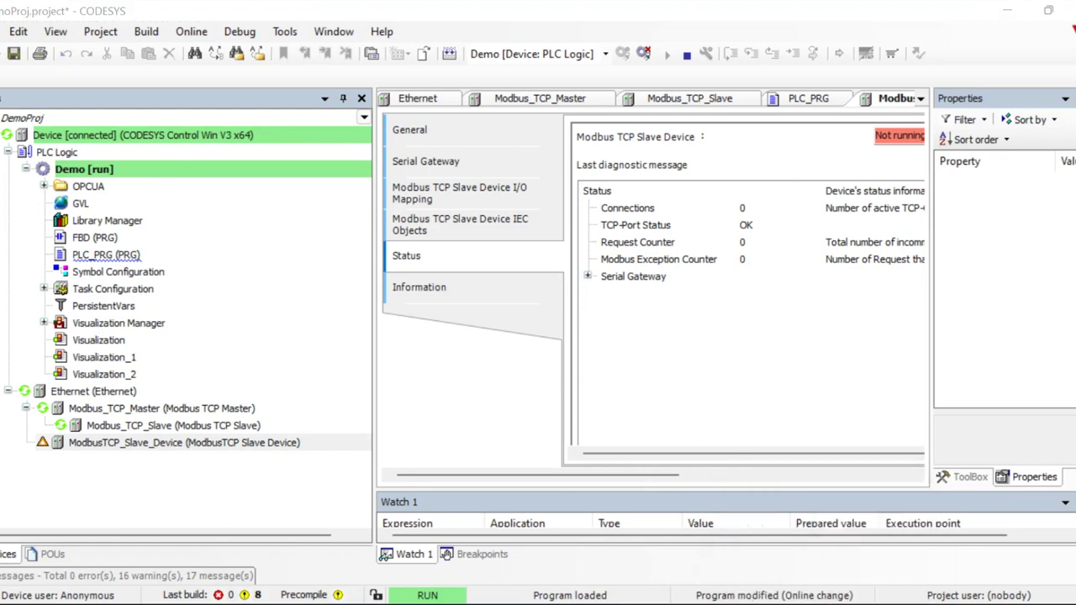
- Switch to the Modbus Poll window Mbpoll1
{"action": "right_click", "coordinate": [835, 602]}
{"action": "key", "text": "Escape"}
{"action": "mouse_move", "coordinate": [836, 602]}
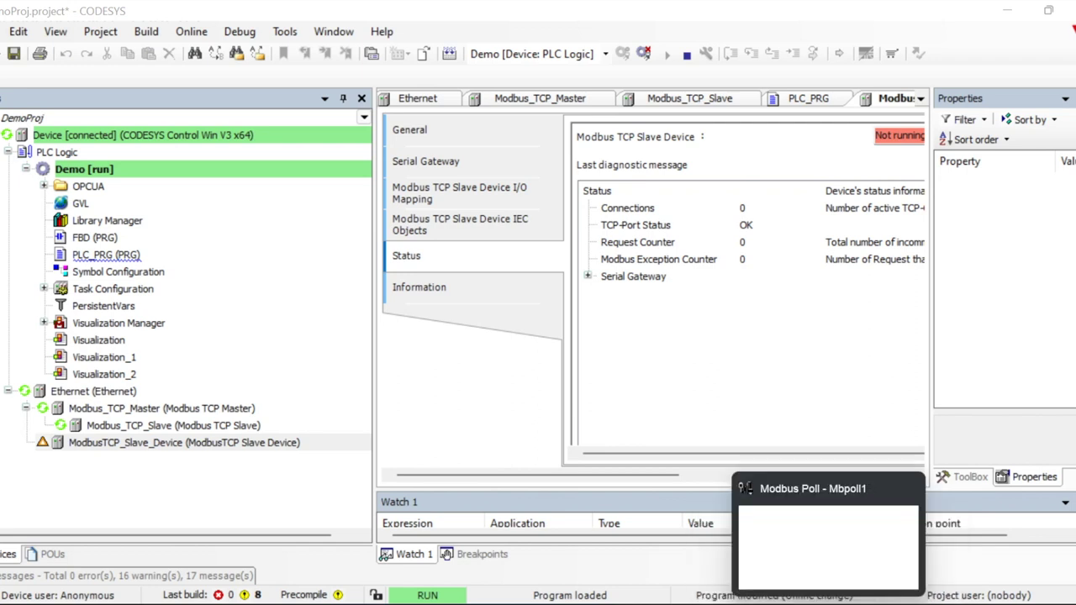
{"action": "right_click", "coordinate": [830, 555]}
{"action": "left_click", "coordinate": [853, 514]}
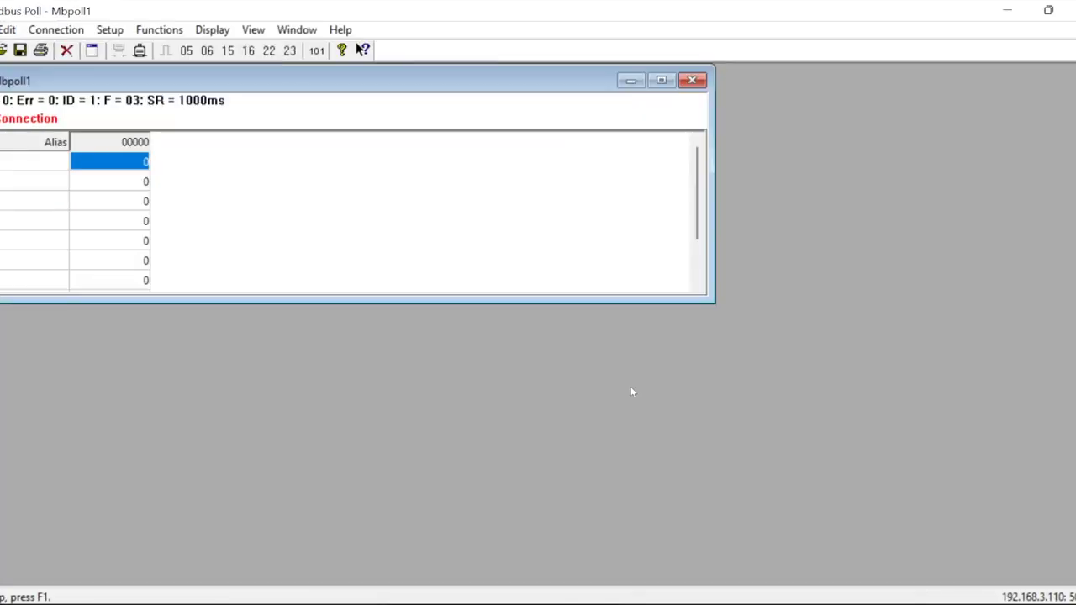
- Try to connect over Modbus TCP/IP to the remote server 192.168.3.184 on port 503
{"action": "left_click", "coordinate": [55, 30]}
{"action": "left_click", "coordinate": [84, 48]}
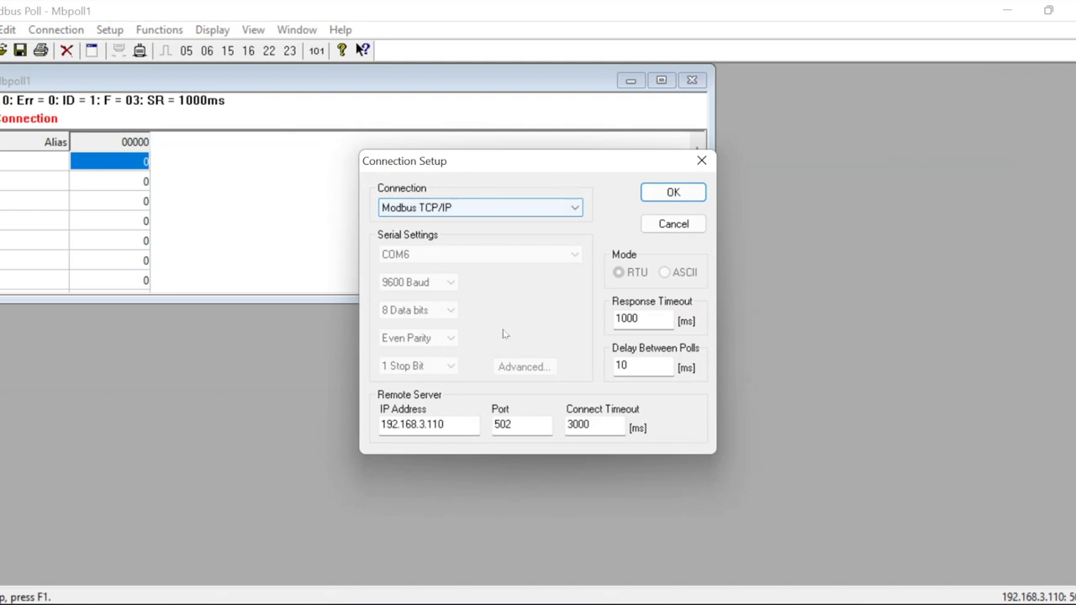
{"action": "left_click", "coordinate": [467, 426]}
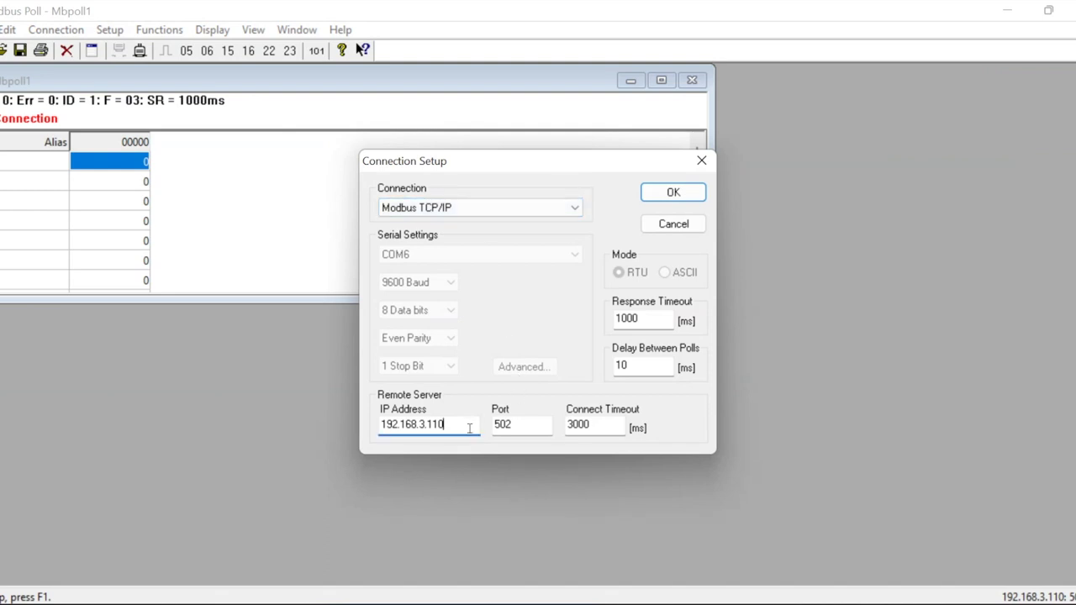
{"action": "type", "text": "84"}
{"action": "left_click", "coordinate": [531, 428]}
{"action": "type", "text": "3"}
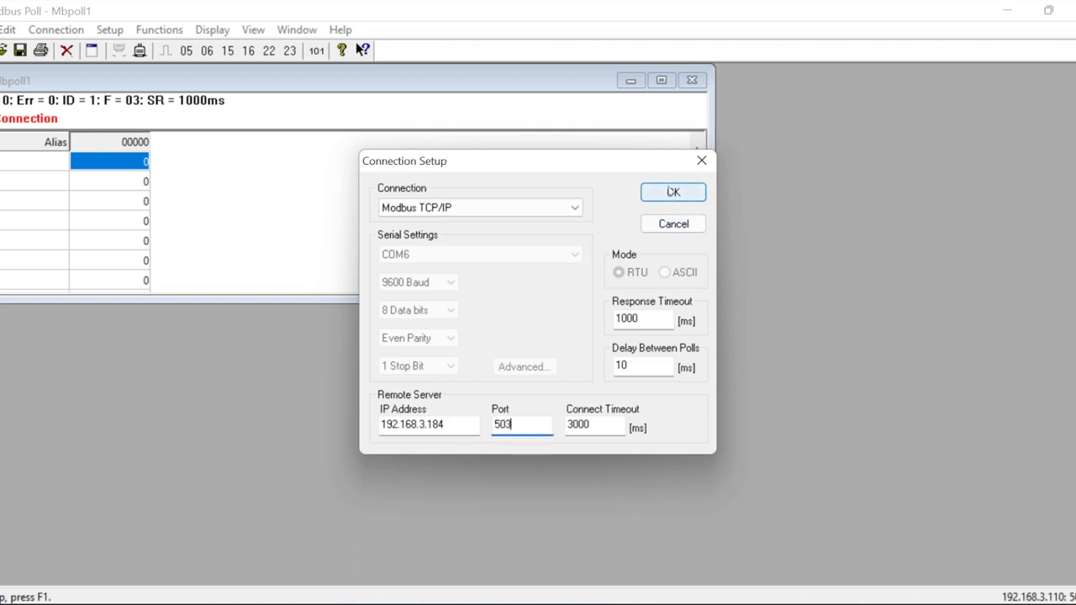
{"action": "left_click", "coordinate": [673, 192]}
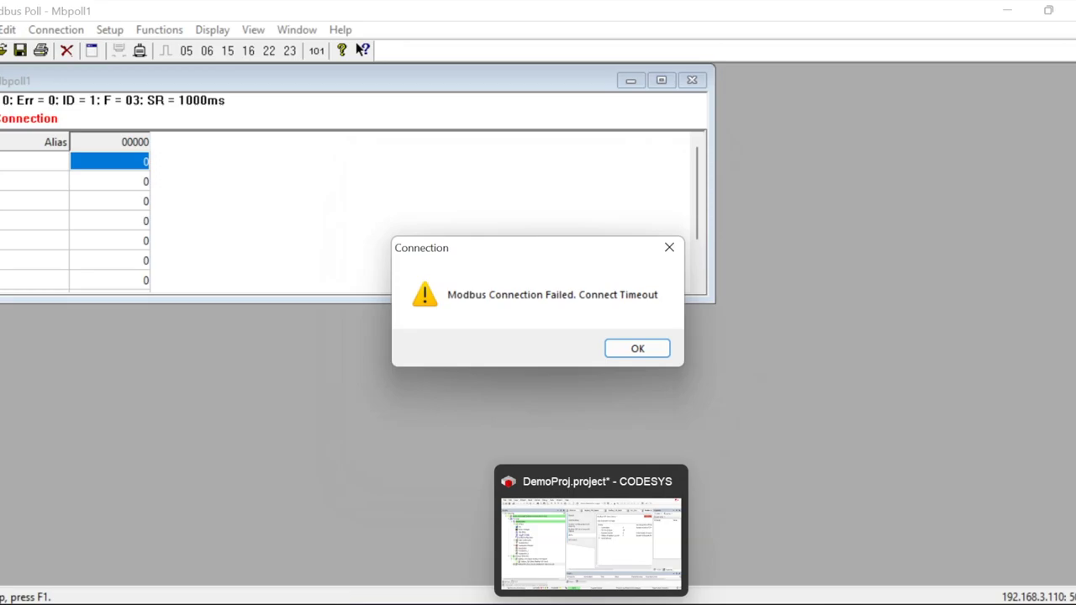
{"action": "left_click", "coordinate": [591, 603]}
{"action": "key", "text": "alt+Tab"}
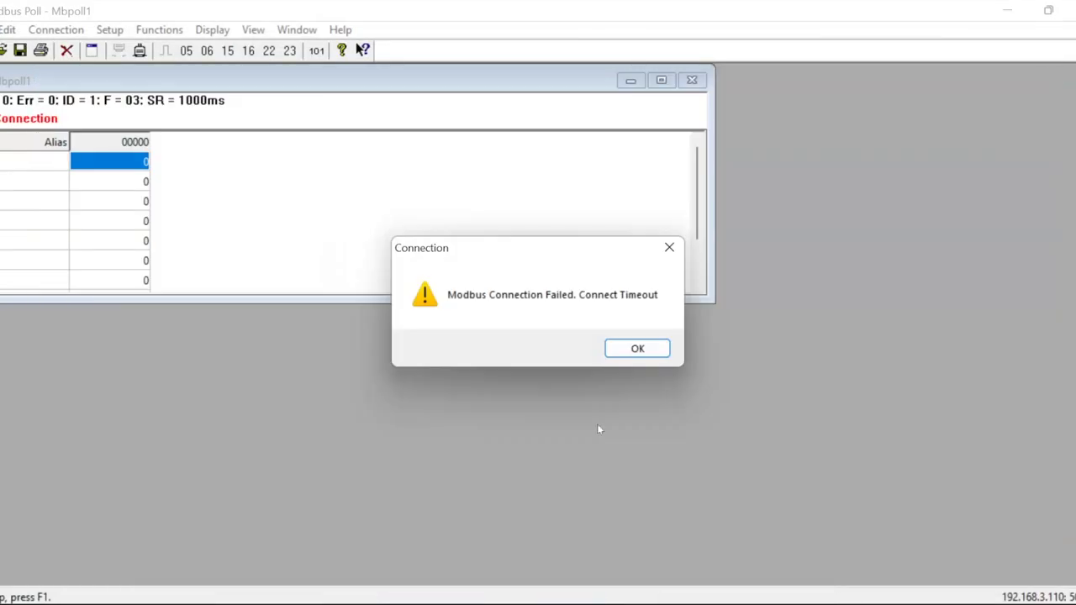
{"action": "left_click", "coordinate": [637, 348]}
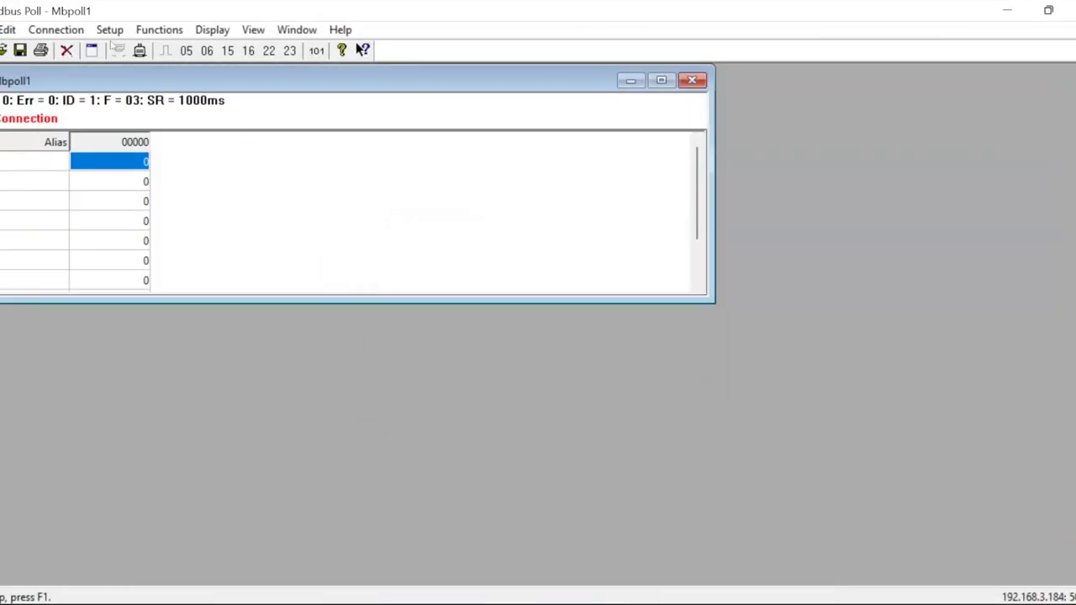
- Change the remote server IP address to 192.168.0.184, connect, and maximize the Mbpoll1 window
{"action": "left_click", "coordinate": [71, 32]}
{"action": "left_click", "coordinate": [81, 52]}
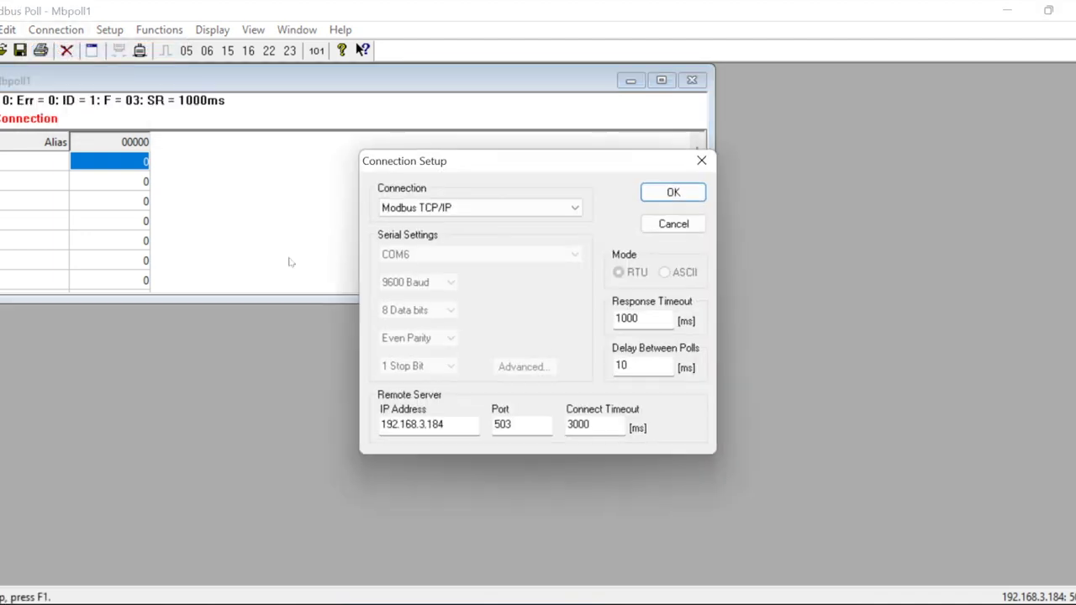
{"action": "left_click", "coordinate": [422, 425]}
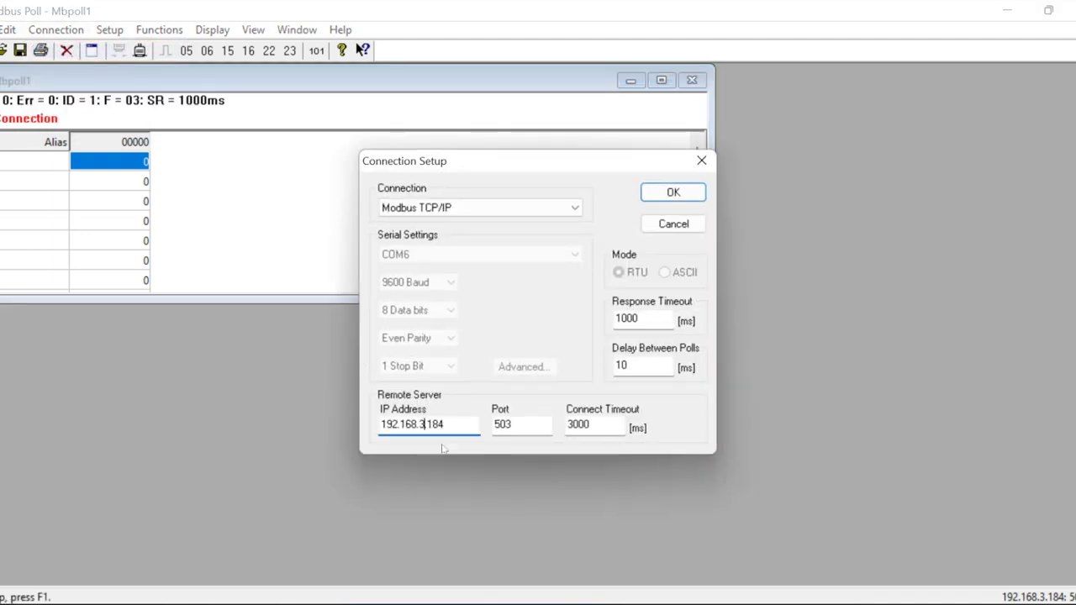
{"action": "key", "text": "BackSpace"}
{"action": "type", "text": "0"}
{"action": "left_click", "coordinate": [661, 192]}
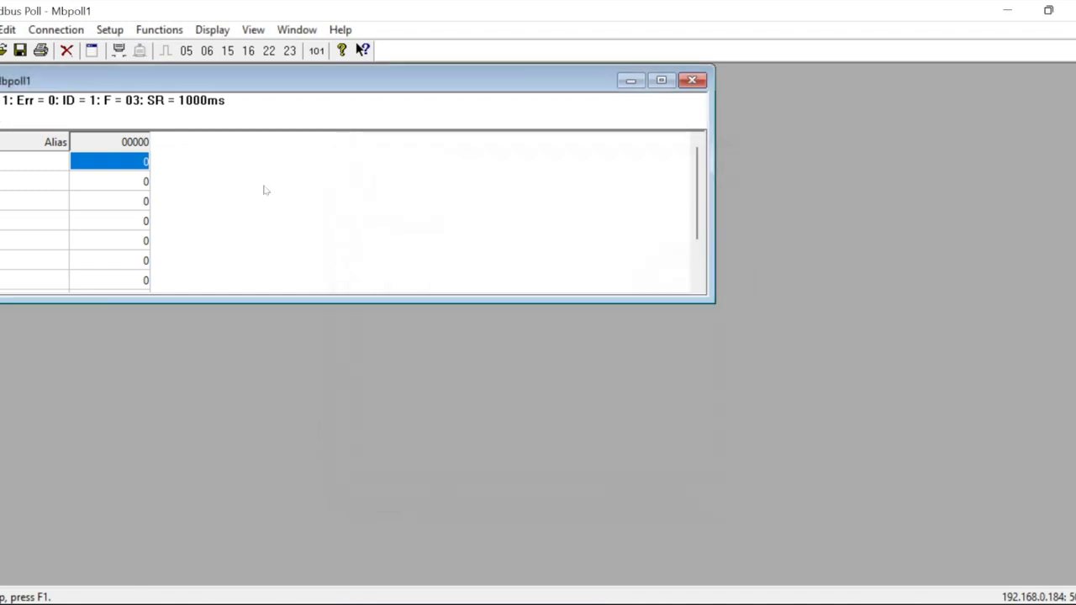
{"action": "left_click", "coordinate": [662, 79]}
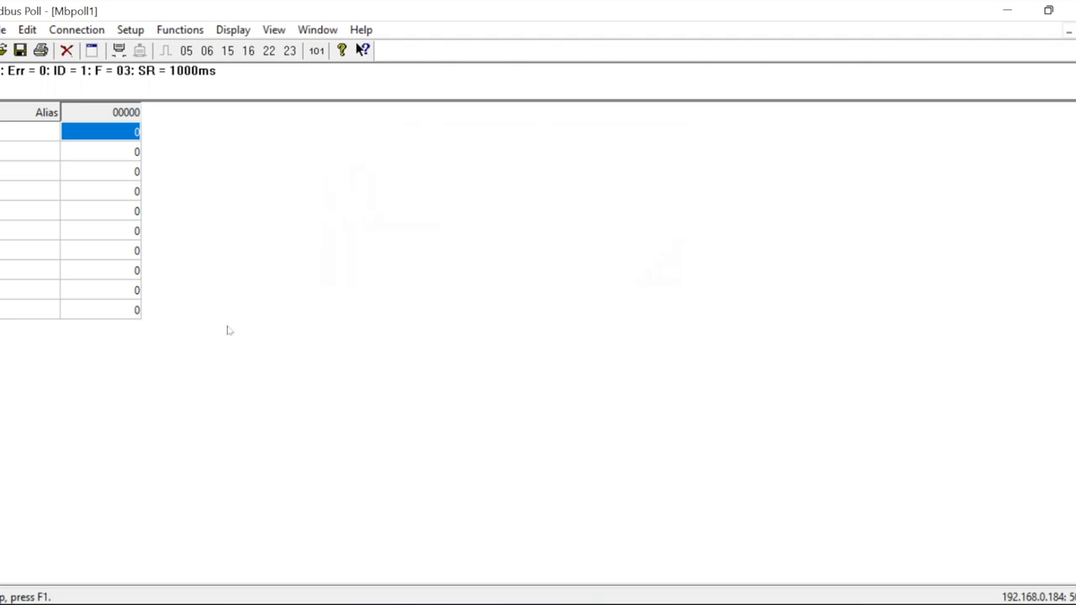
- Switch to CODESYS and expand the Holding Registers and Input Registers channels in the slave device's I/O mapping
{"action": "left_click", "coordinate": [593, 602]}
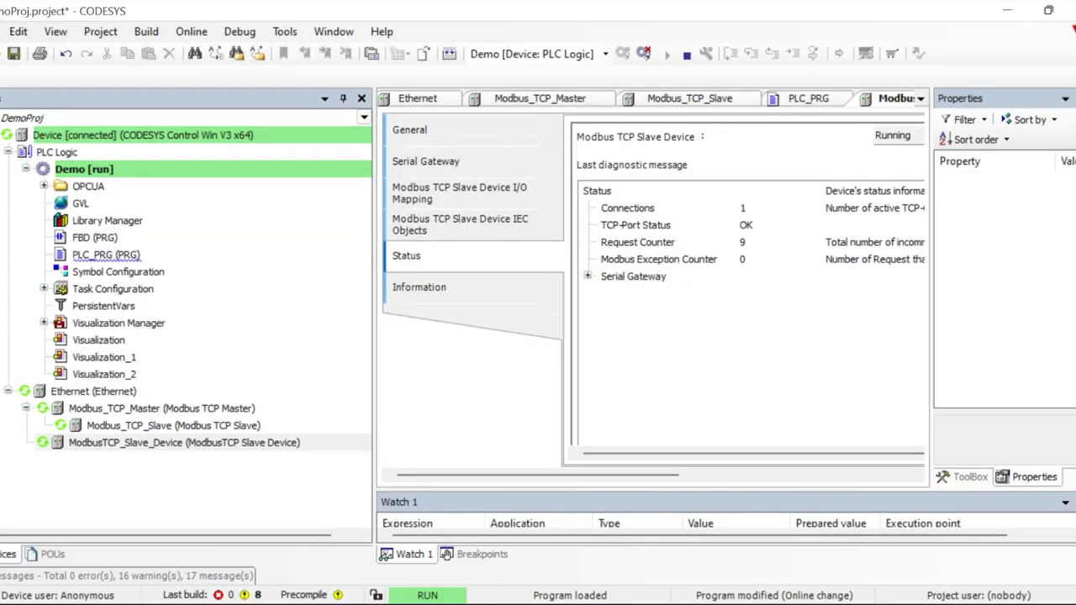
{"action": "left_click", "coordinate": [457, 194]}
{"action": "left_click", "coordinate": [581, 174]}
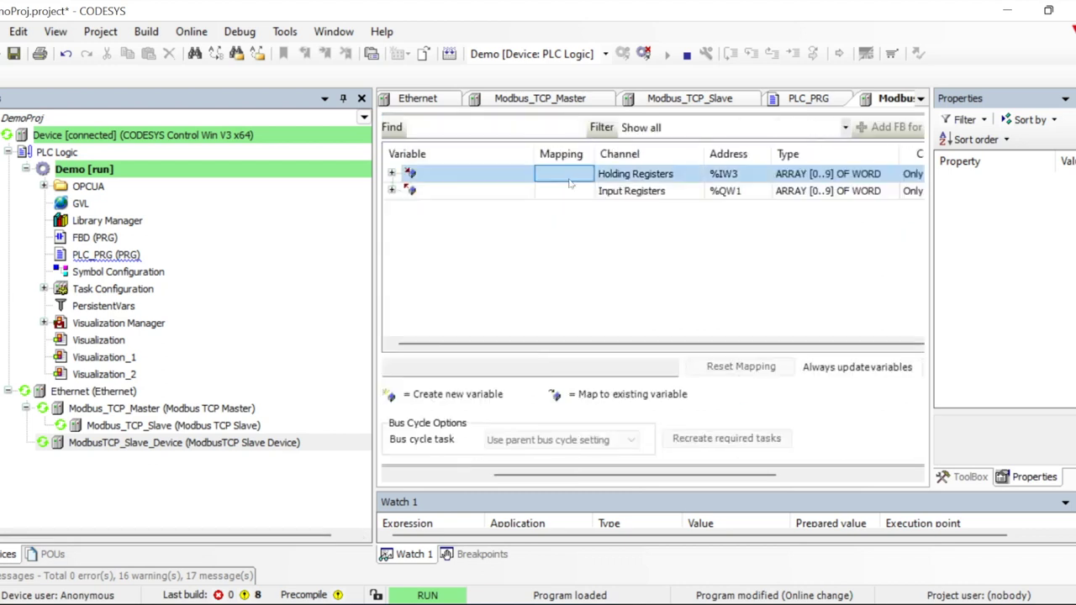
{"action": "left_click_drag", "start_coordinate": [375, 232], "coordinate": [175, 236]}
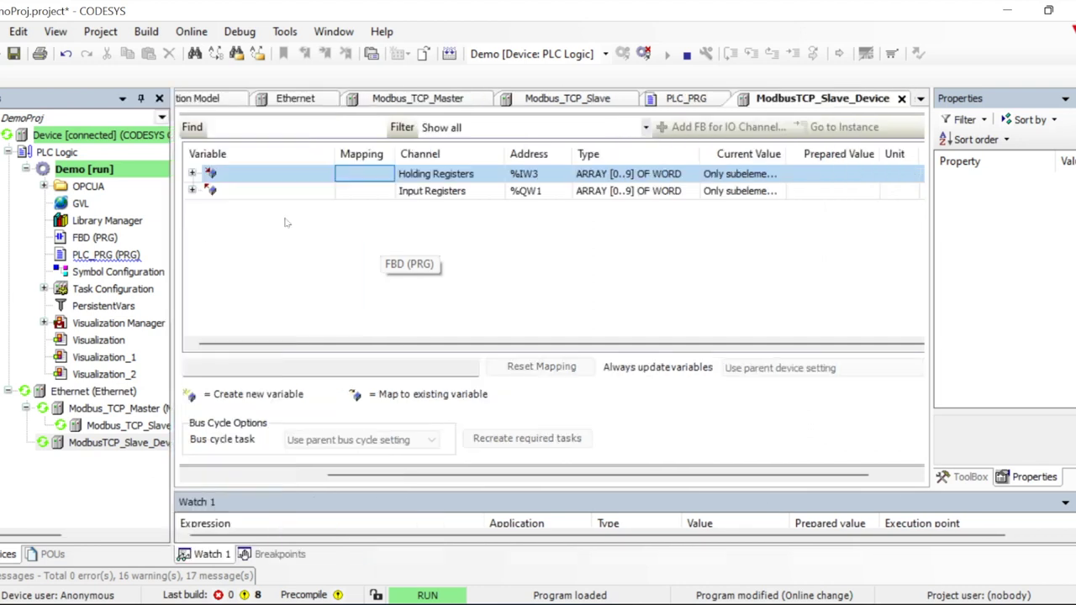
{"action": "left_click", "coordinate": [193, 173]}
{"action": "scroll", "coordinate": [465, 245], "scroll_direction": "down", "scroll_amount": 1}
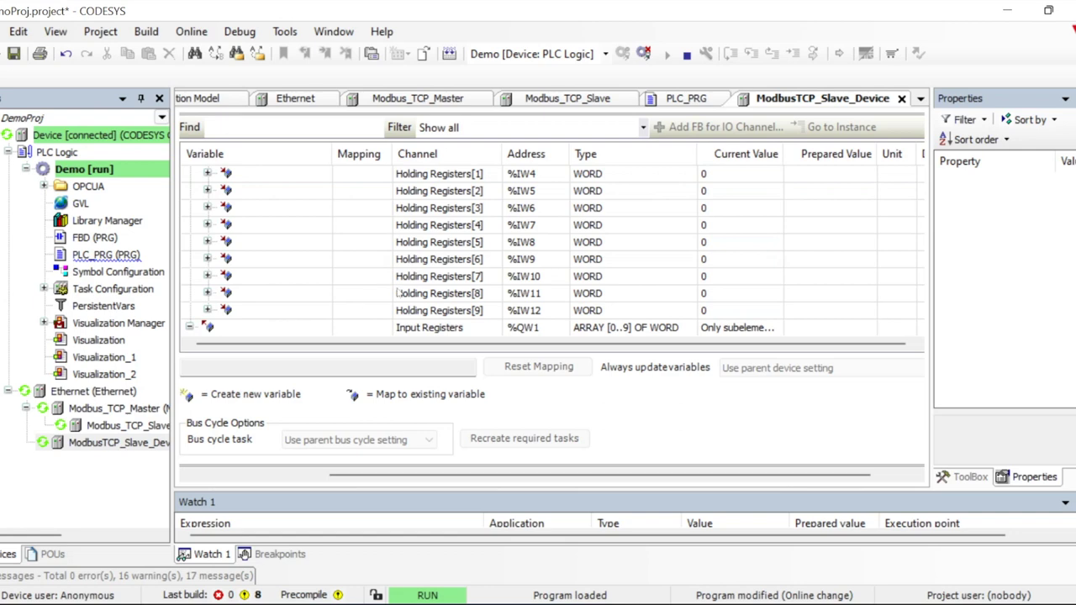
{"action": "double_click", "coordinate": [428, 326]}
{"action": "scroll", "coordinate": [504, 252], "scroll_direction": "down", "scroll_amount": 2}
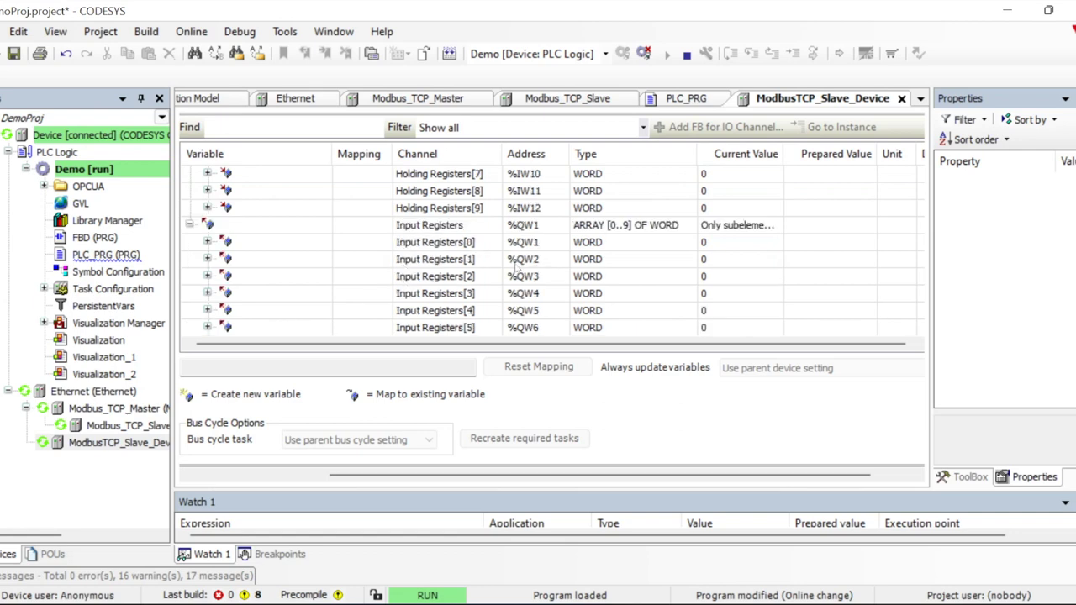
- Prepare the values 1, 1, 2, 3, 4 and 5 for Input Registers[0] to Input Registers[5] and write them to the PLC
{"action": "double_click", "coordinate": [811, 243]}
{"action": "type", "text": "1"}
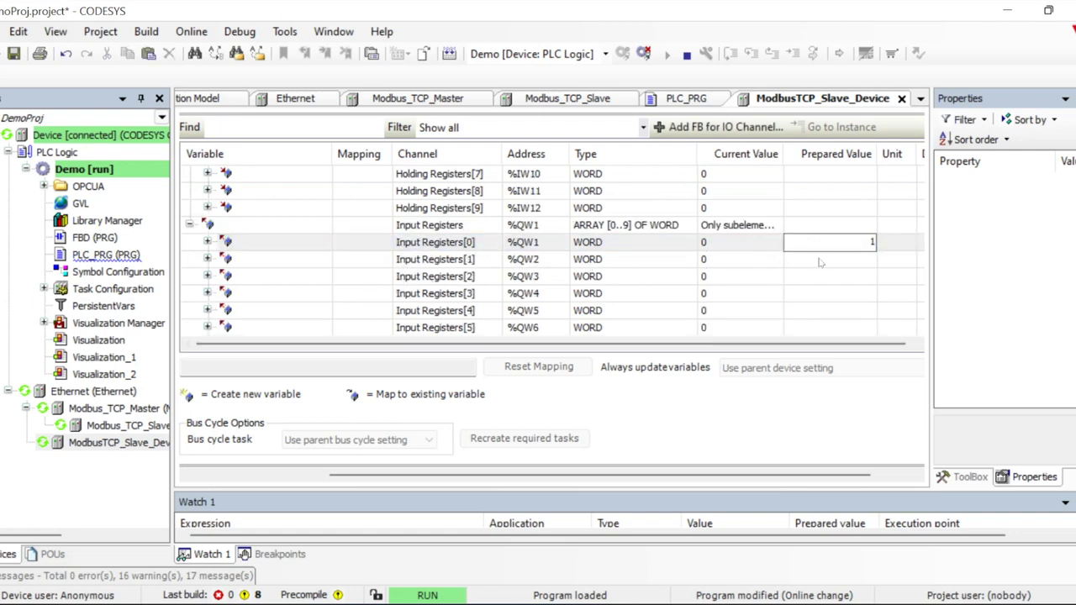
{"action": "key", "text": "Return"}
{"action": "type", "text": "1"}
{"action": "key", "text": "Return"}
{"action": "type", "text": "2"}
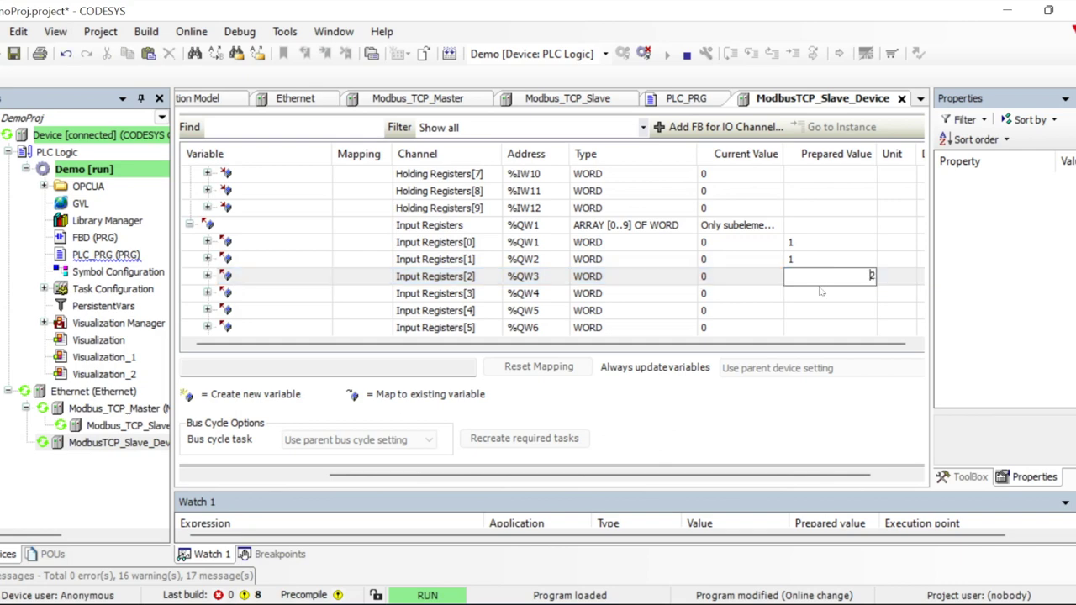
{"action": "key", "text": "Return"}
{"action": "type", "text": "3"}
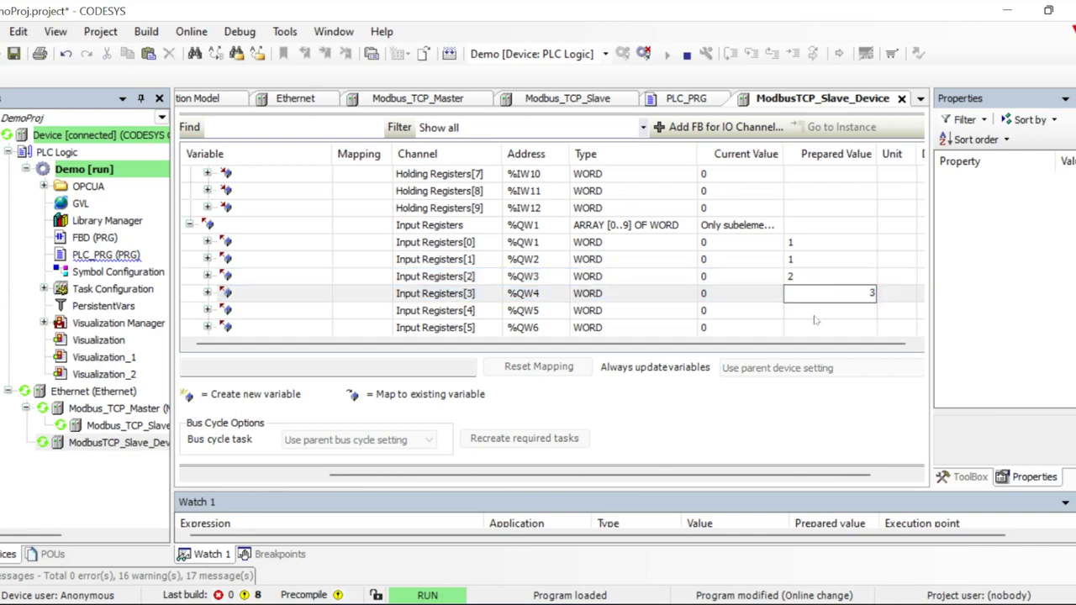
{"action": "key", "text": "Return"}
{"action": "type", "text": "4"}
{"action": "key", "text": "Return"}
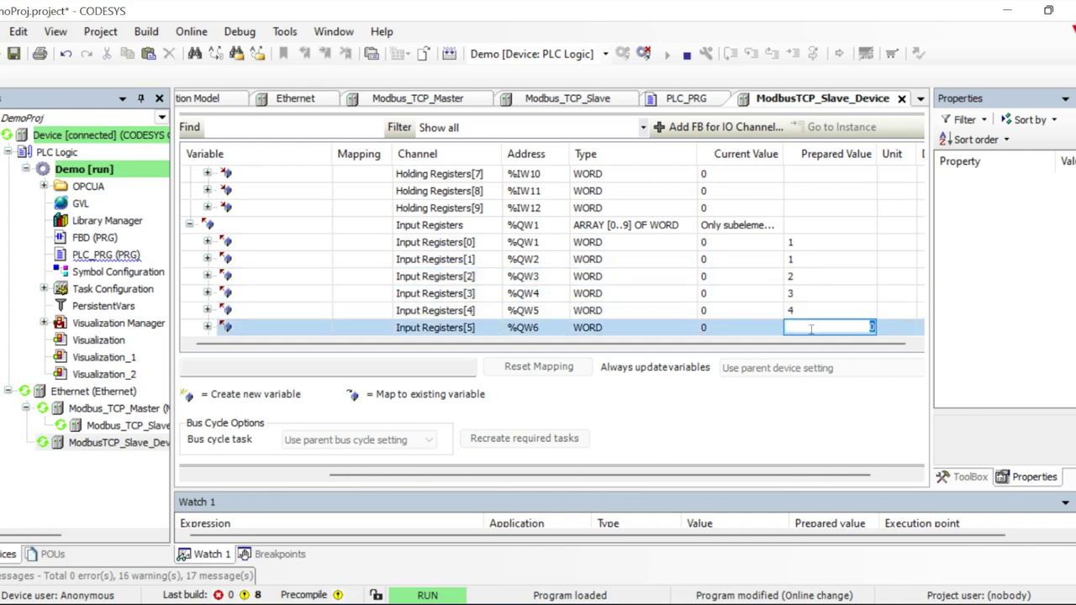
{"action": "type", "text": "5"}
{"action": "left_click", "coordinate": [832, 246]}
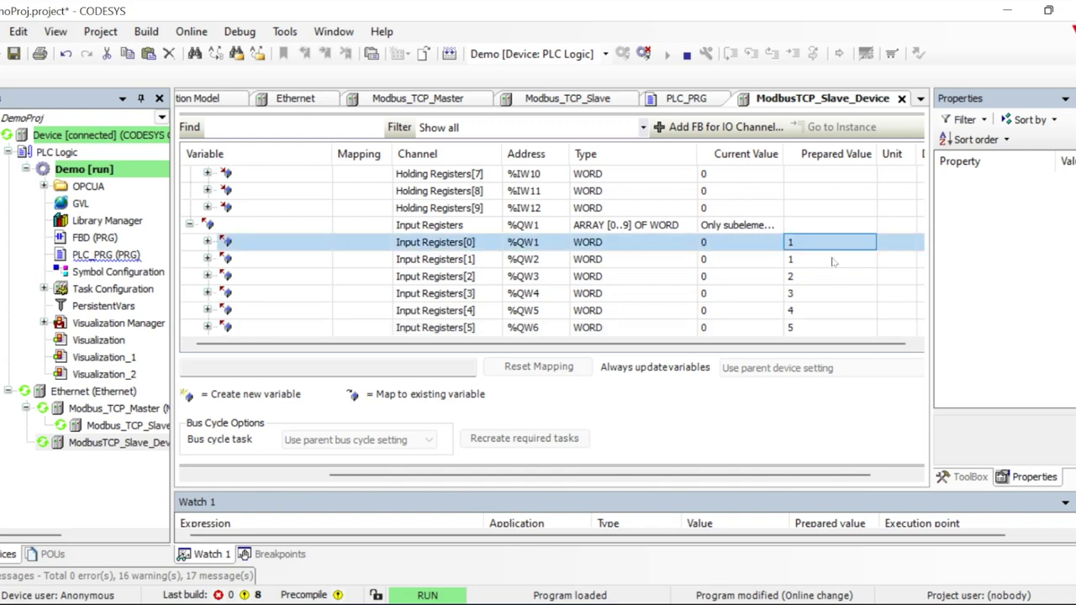
{"action": "key", "text": "ctrl+F7"}
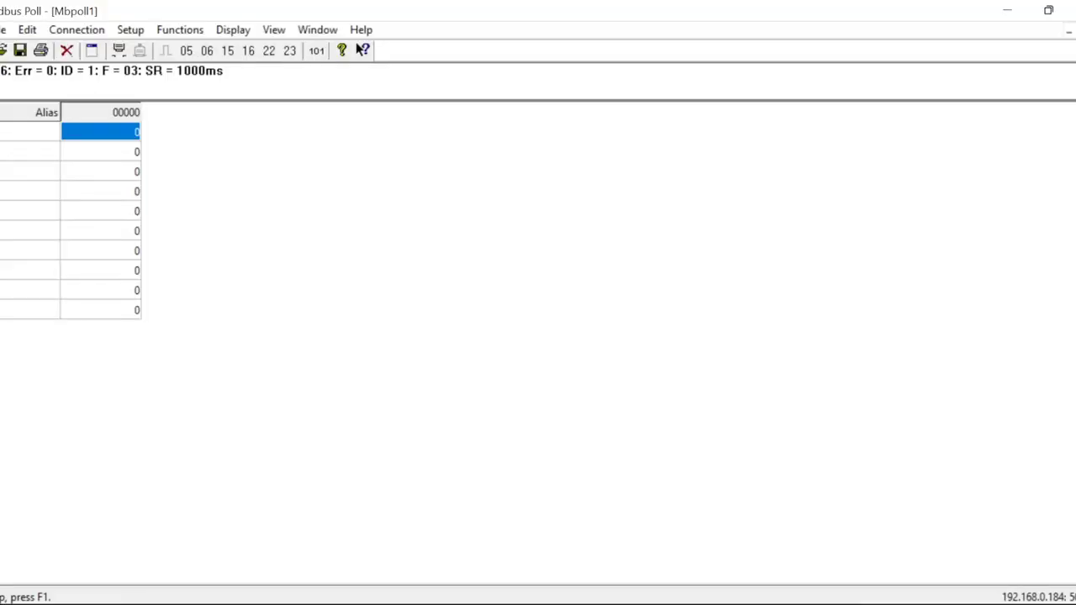
- Set the read/write definition's function to 04 Read Input Registers (3x), apply it, and close the definition dialog
{"action": "left_click", "coordinate": [168, 30]}
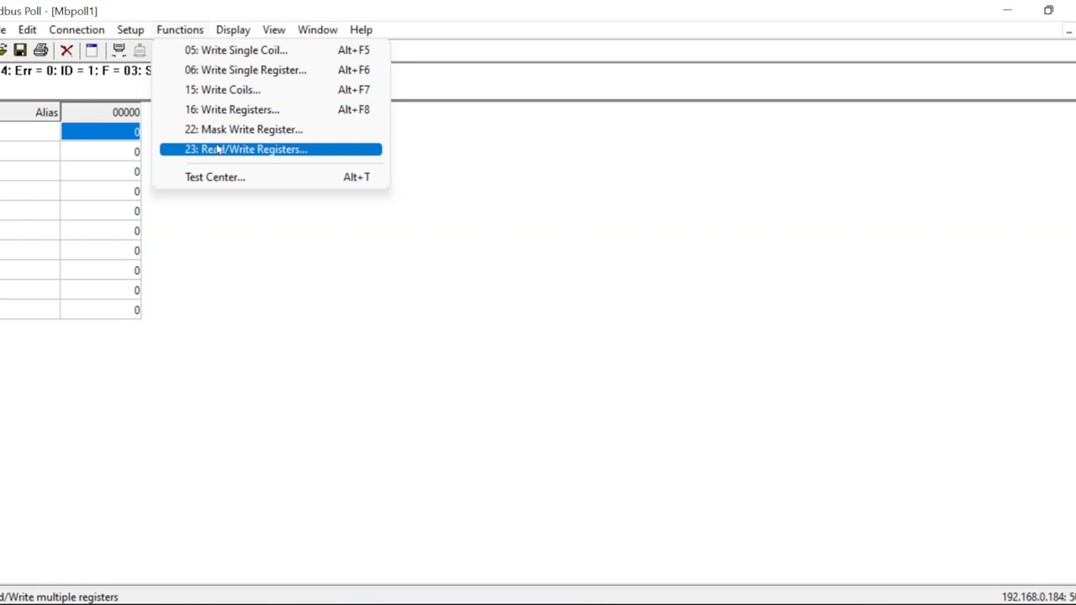
{"action": "mouse_move", "coordinate": [128, 28]}
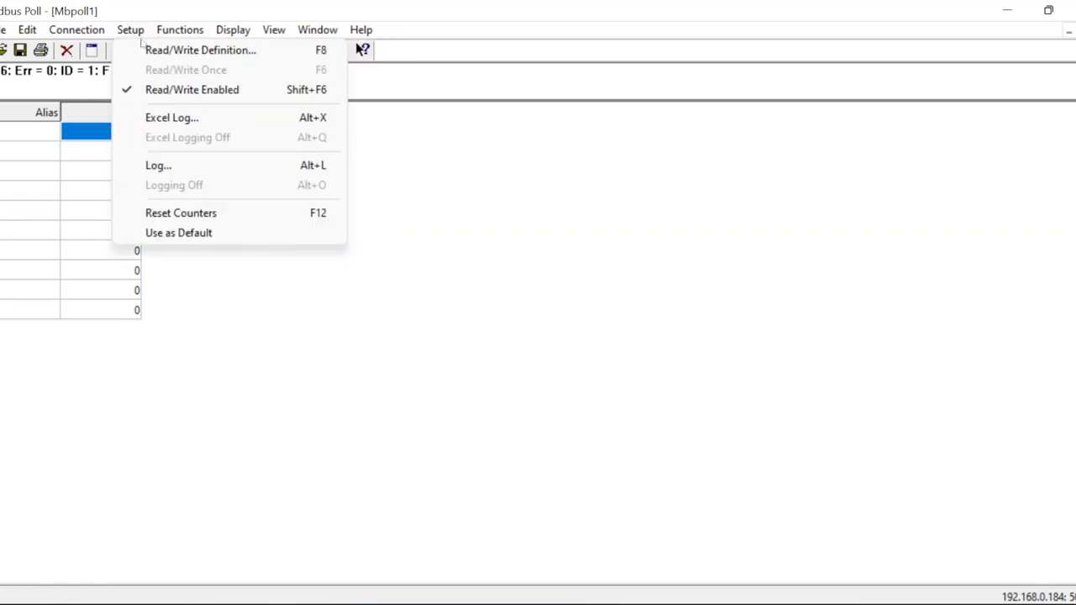
{"action": "left_click", "coordinate": [150, 52]}
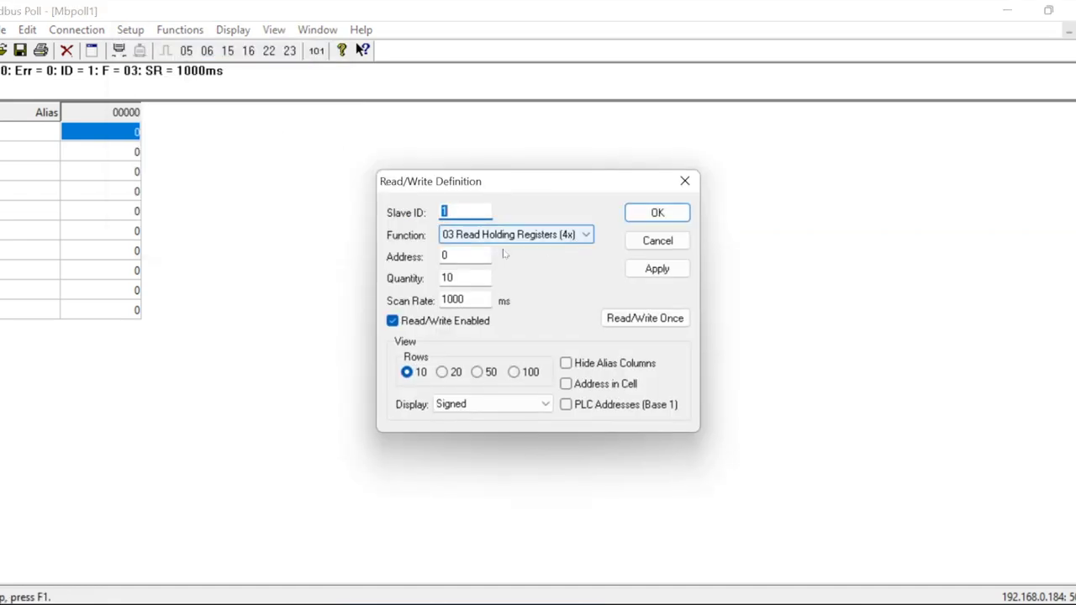
{"action": "left_click", "coordinate": [460, 256]}
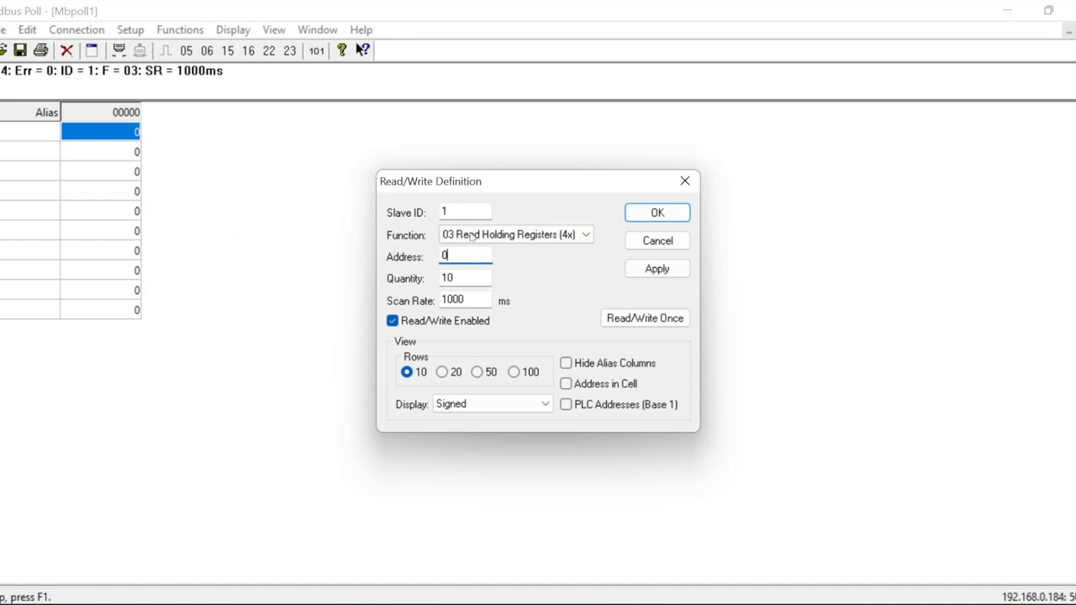
{"action": "left_click", "coordinate": [652, 273]}
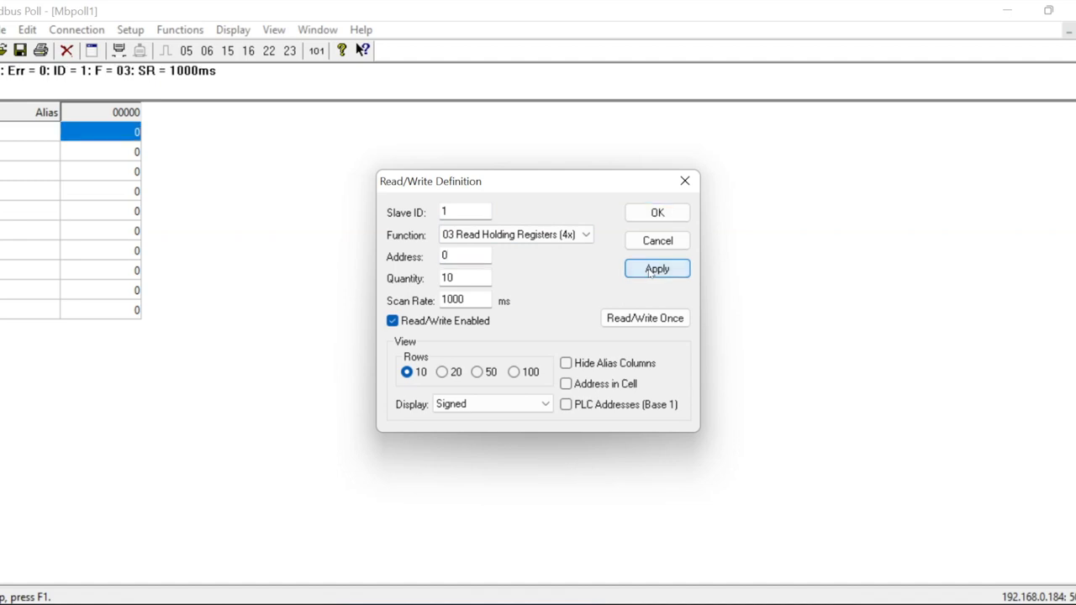
{"action": "left_click", "coordinate": [586, 238]}
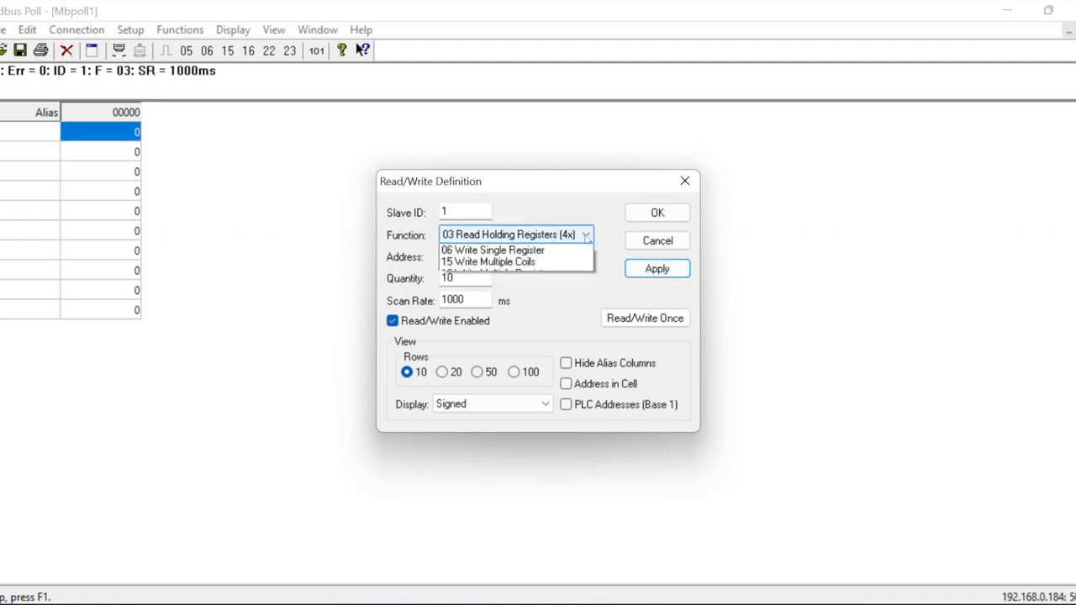
{"action": "left_click", "coordinate": [587, 239]}
{"action": "left_click", "coordinate": [587, 238]}
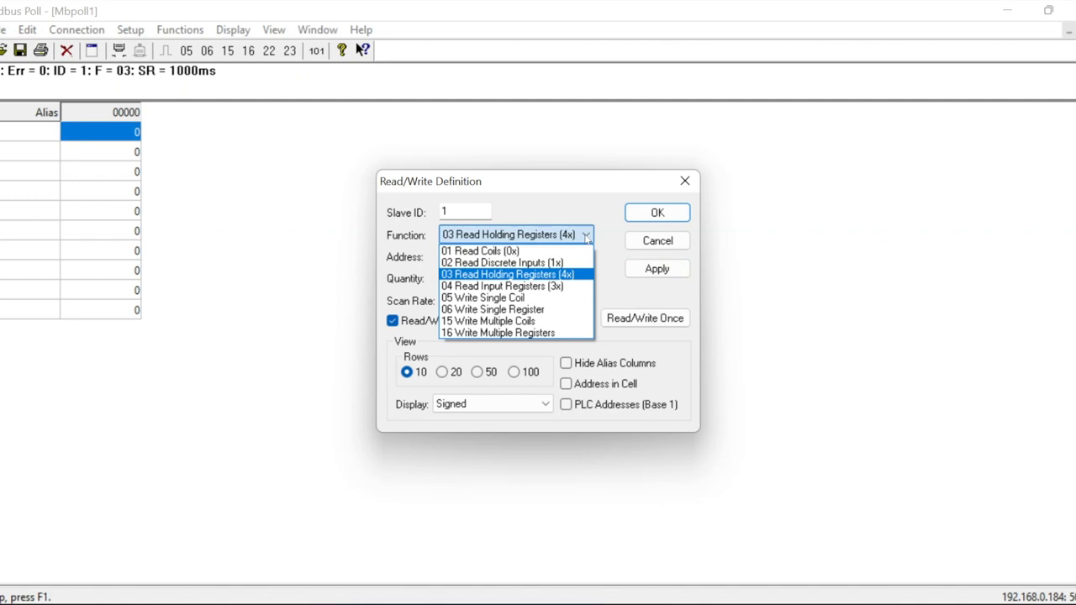
{"action": "left_click", "coordinate": [587, 237]}
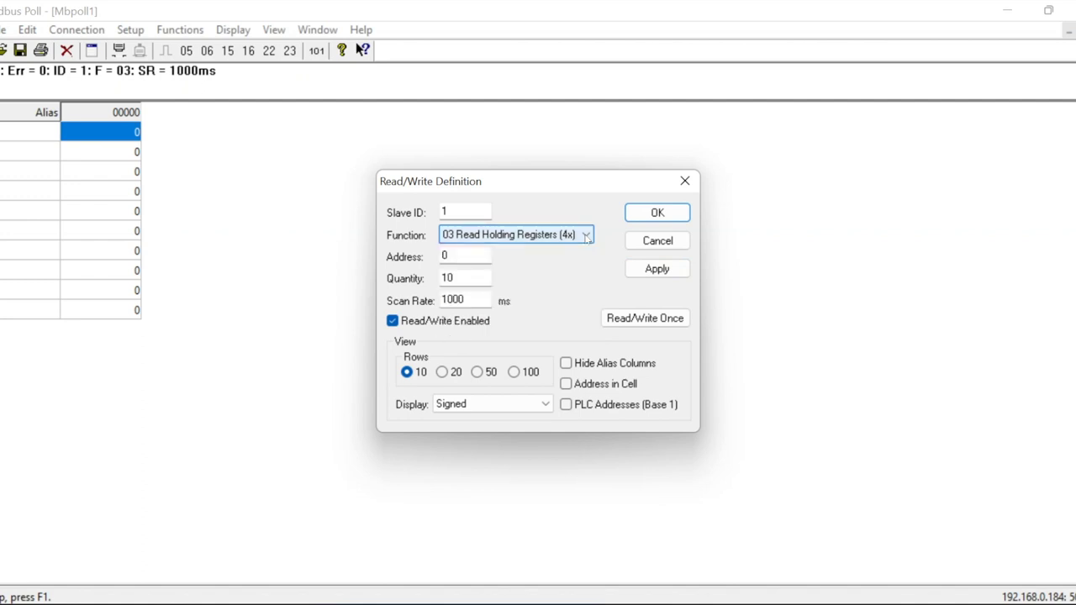
{"action": "left_click", "coordinate": [587, 238]}
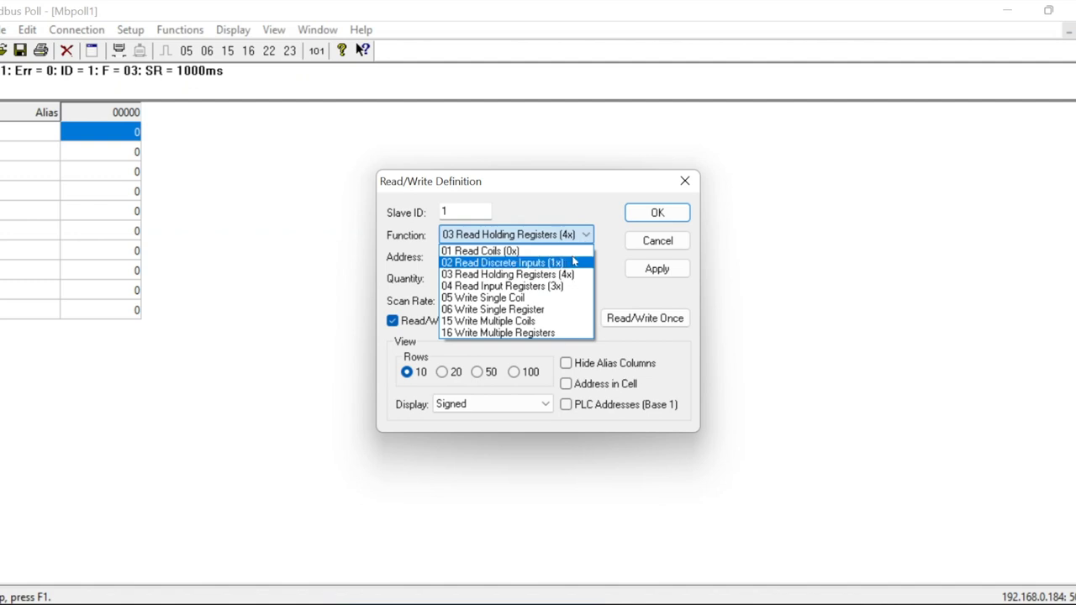
{"action": "left_click", "coordinate": [541, 288]}
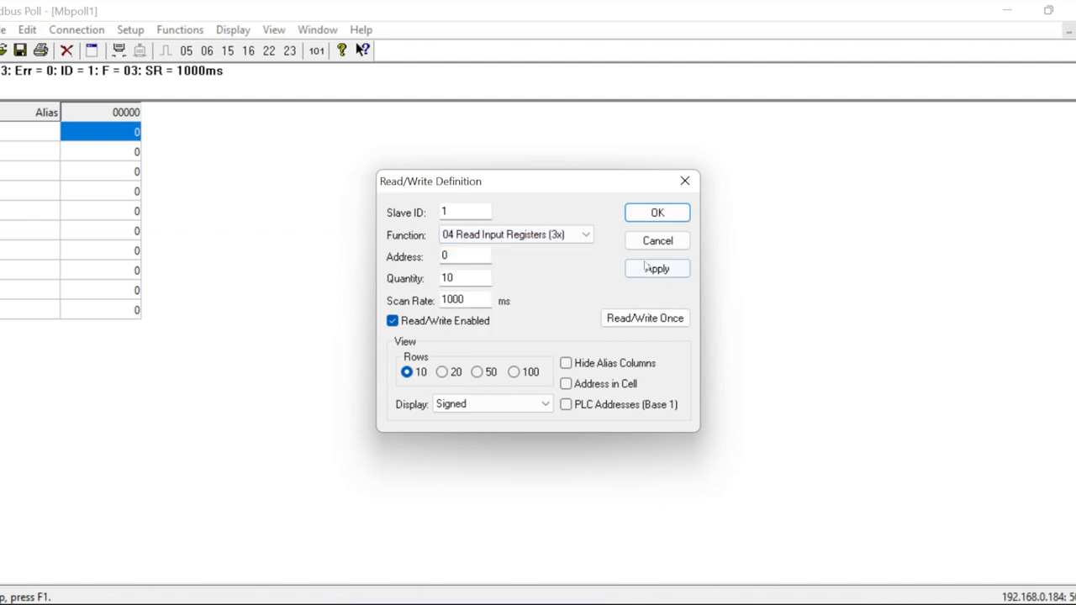
{"action": "left_click", "coordinate": [660, 268]}
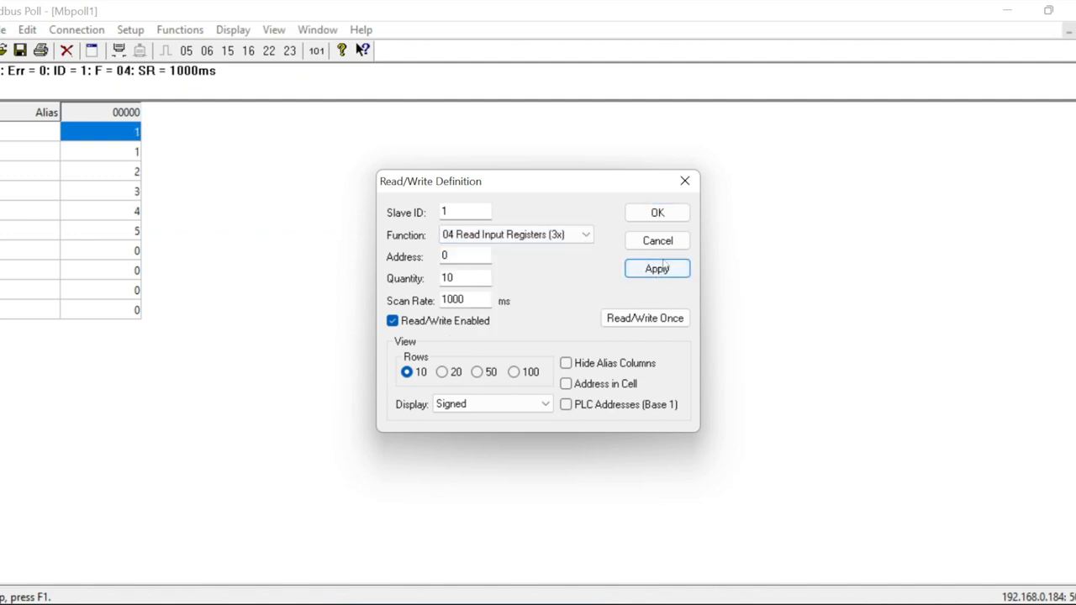
{"action": "left_click", "coordinate": [684, 180]}
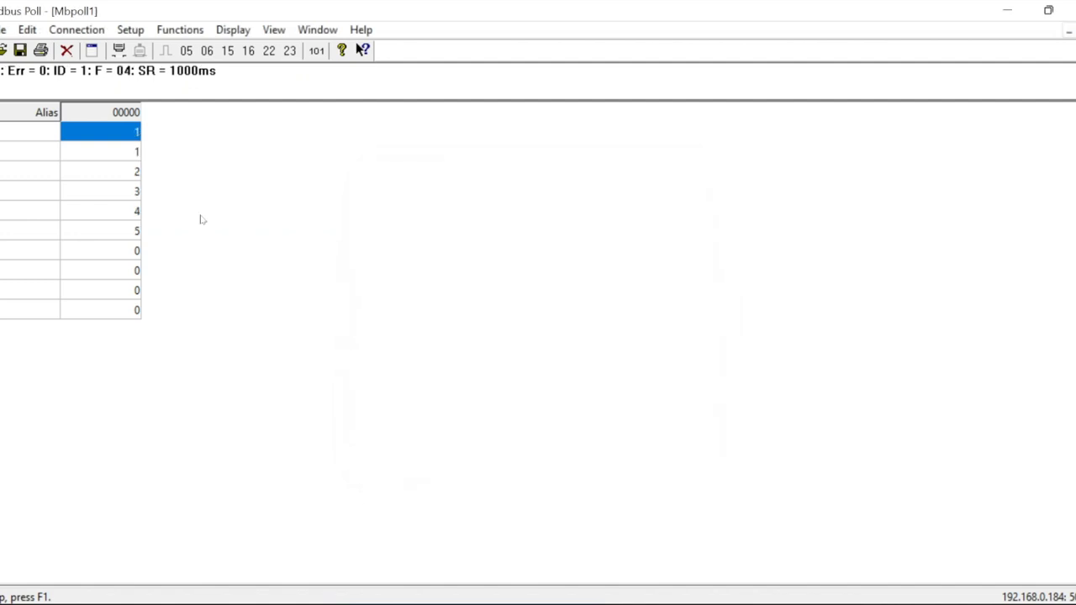
- Switch to CODESYS and compare the slave device's Input Registers values with the polled values
{"action": "left_click", "coordinate": [127, 231]}
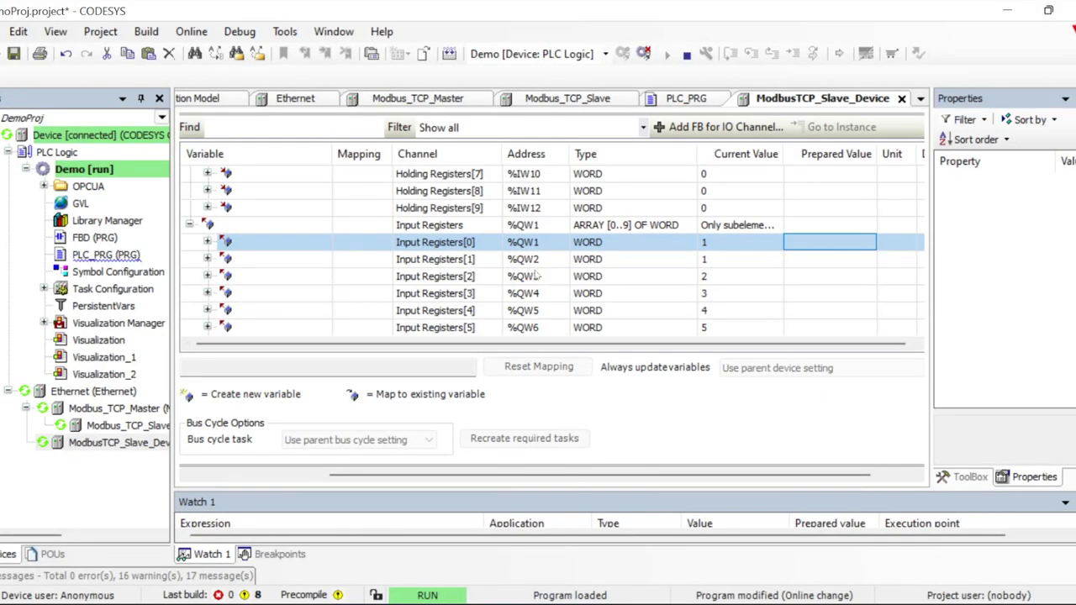
{"action": "scroll", "coordinate": [536, 292], "scroll_direction": "up", "scroll_amount": 3}
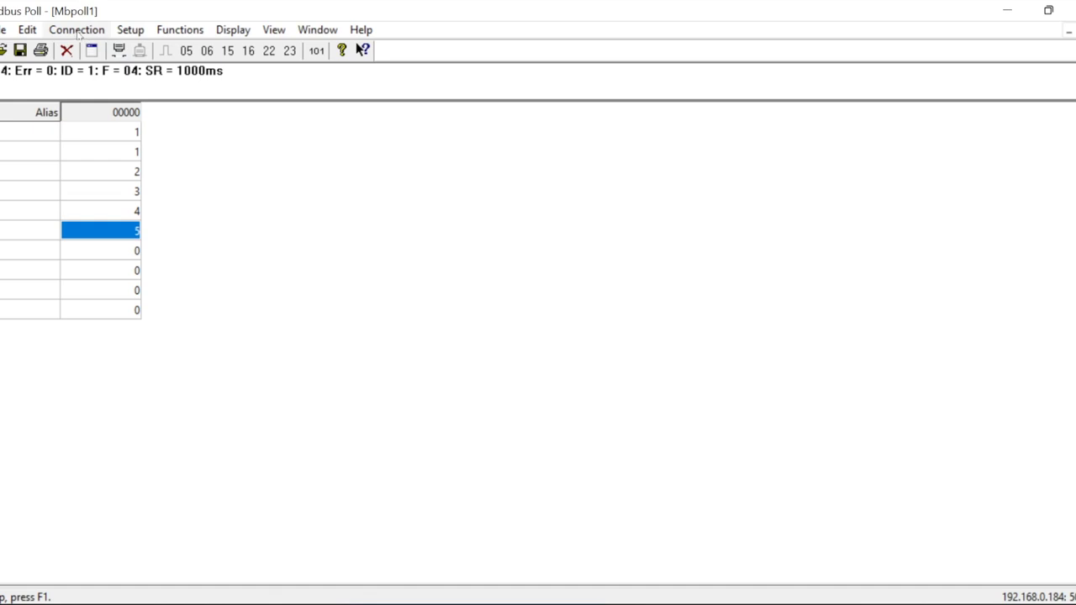
- Switch to Modbus Poll and set the read/write definition's function to 16 Write Multiple Registers
{"action": "left_click", "coordinate": [134, 27]}
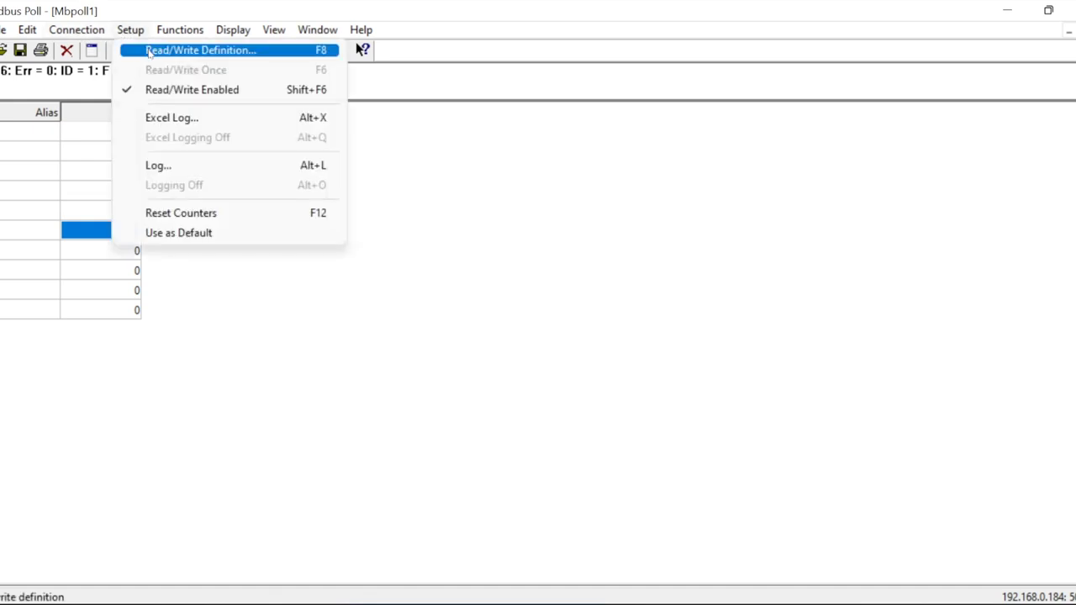
{"action": "left_click", "coordinate": [141, 48]}
{"action": "left_click", "coordinate": [538, 235]}
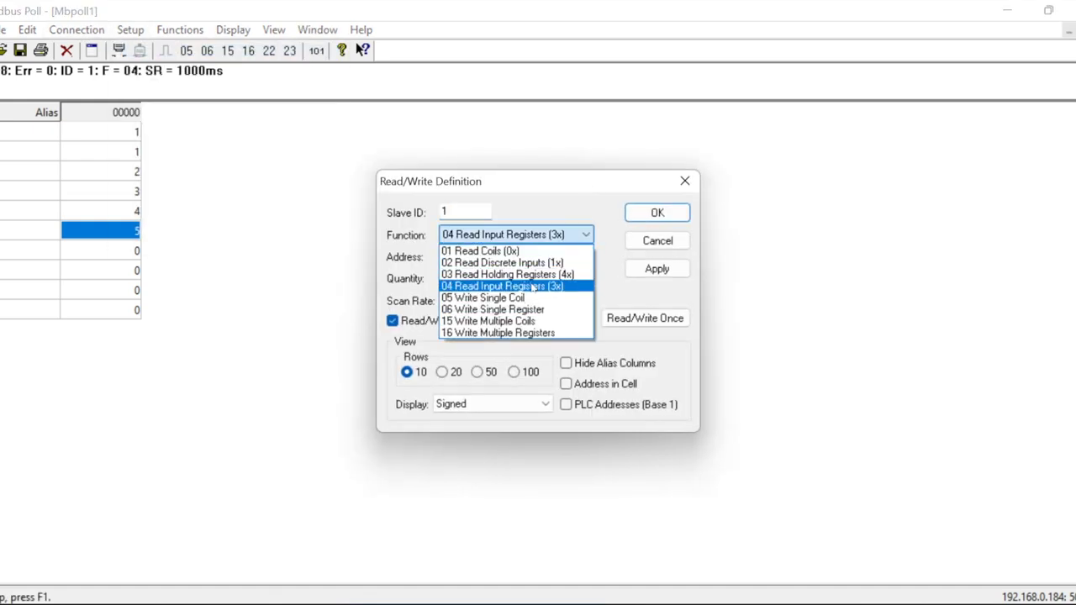
{"action": "left_click", "coordinate": [516, 333]}
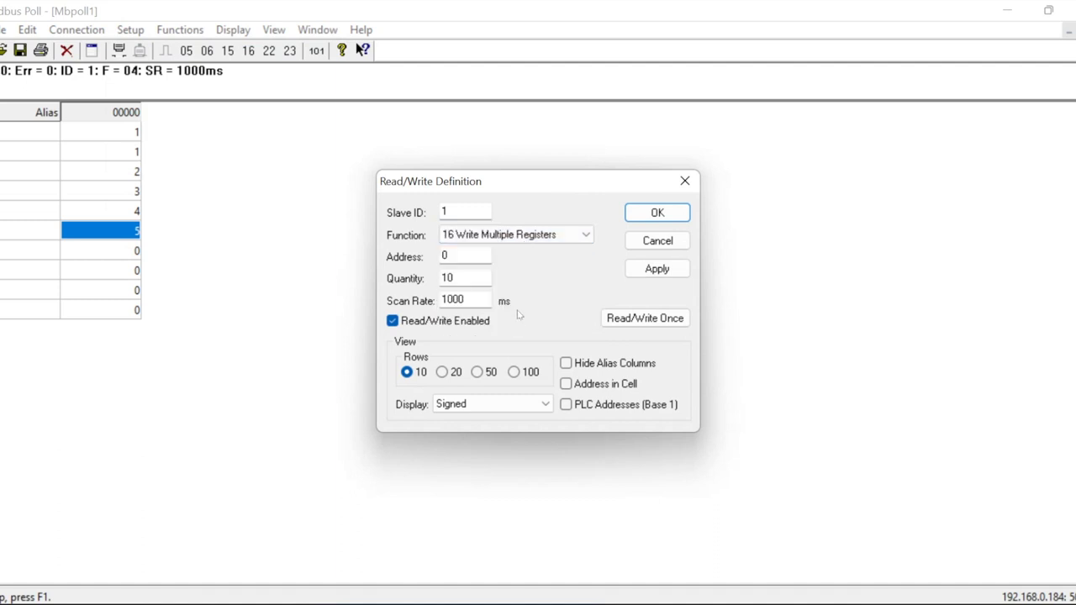
{"action": "left_click", "coordinate": [659, 270]}
{"action": "left_click", "coordinate": [657, 212]}
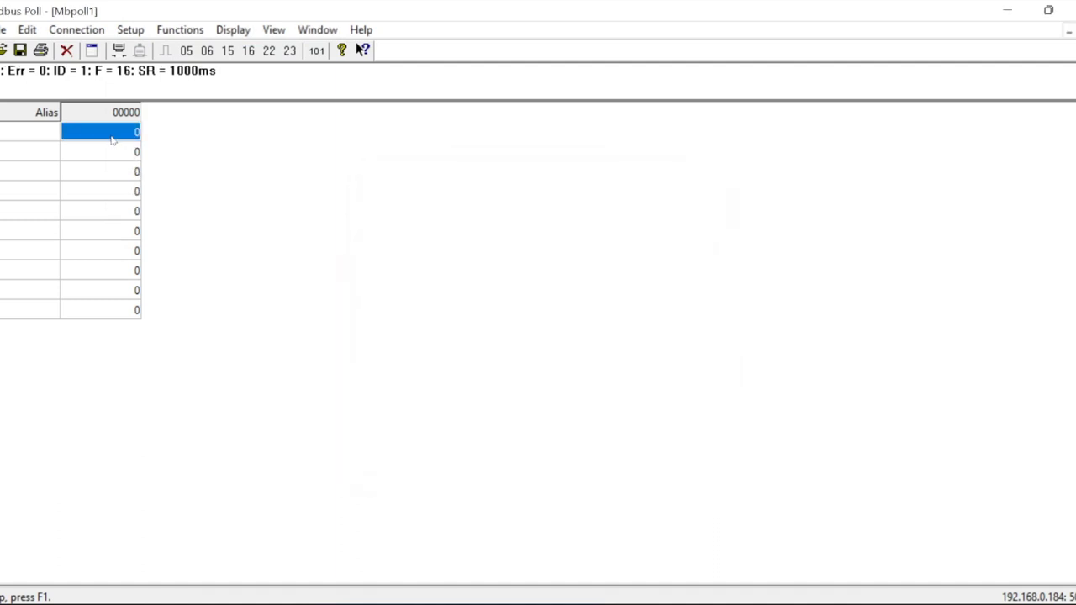
- Enter the values 1, 2, 3, 4, 5 and 6 in the first six registers of the poll table
{"action": "double_click", "coordinate": [135, 132]}
{"action": "type", "text": "1"}
{"action": "left_click", "coordinate": [618, 299]}
{"action": "double_click", "coordinate": [119, 152]}
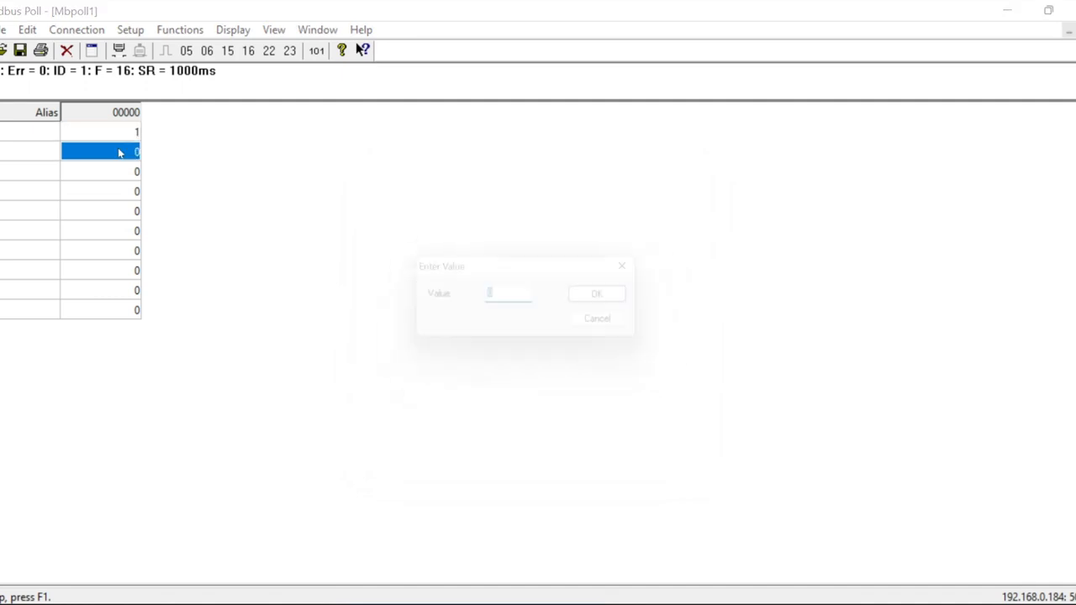
{"action": "type", "text": "2"}
{"action": "left_click", "coordinate": [611, 298]}
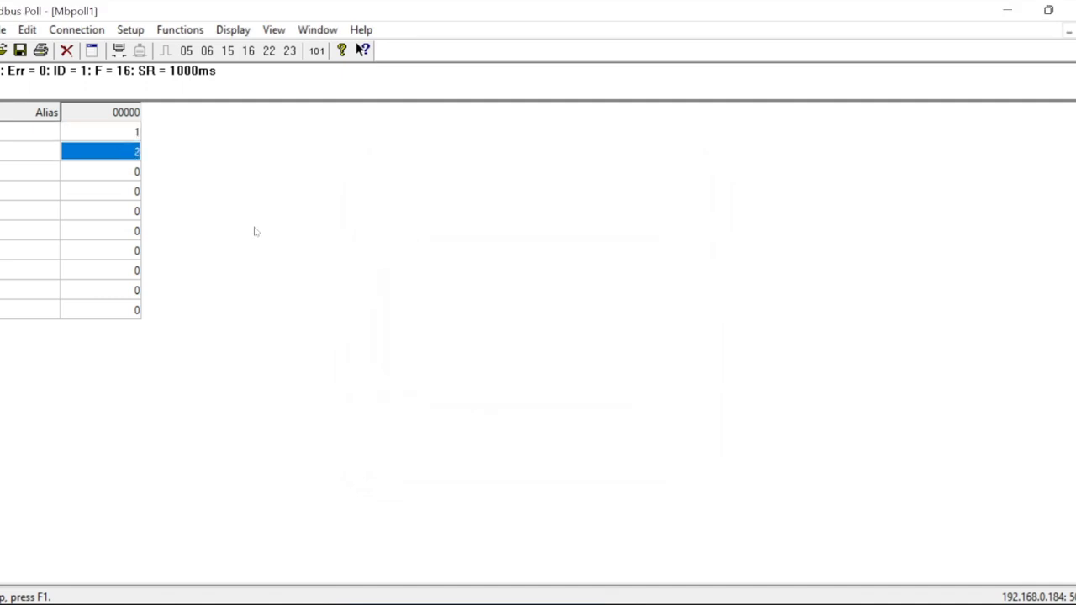
{"action": "double_click", "coordinate": [115, 179]}
{"action": "type", "text": "3"}
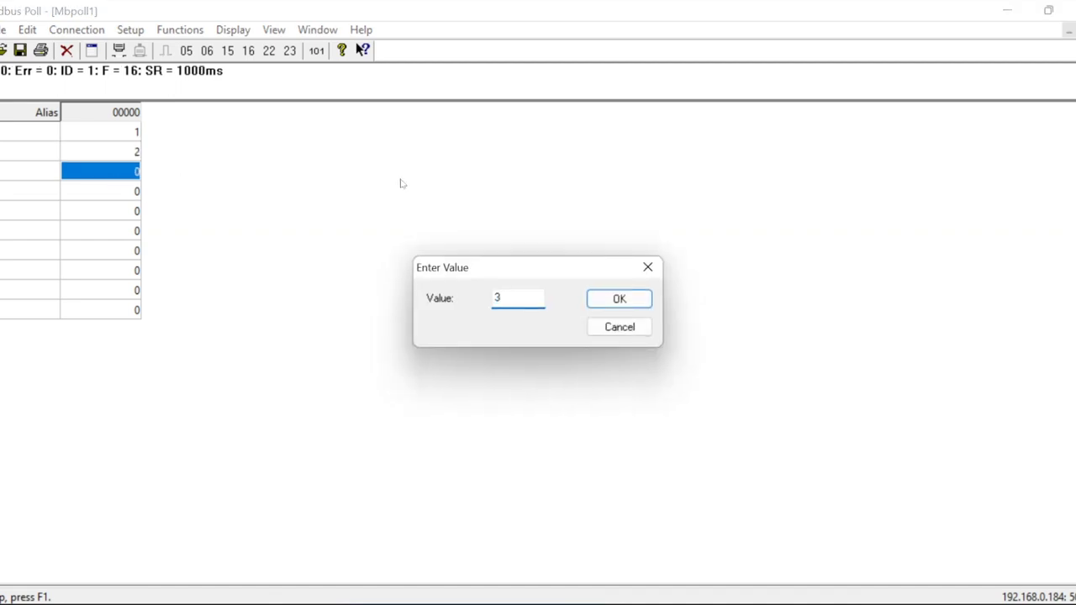
{"action": "left_click", "coordinate": [626, 300]}
{"action": "double_click", "coordinate": [115, 193]}
{"action": "type", "text": "4"}
{"action": "left_click", "coordinate": [601, 296]}
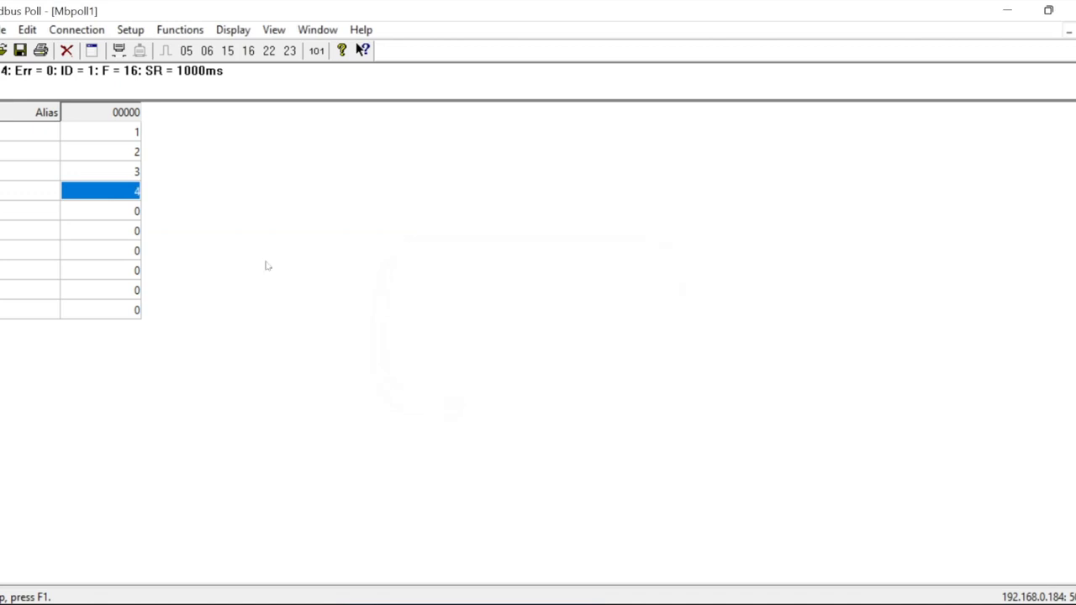
{"action": "double_click", "coordinate": [128, 216]}
{"action": "type", "text": "5"}
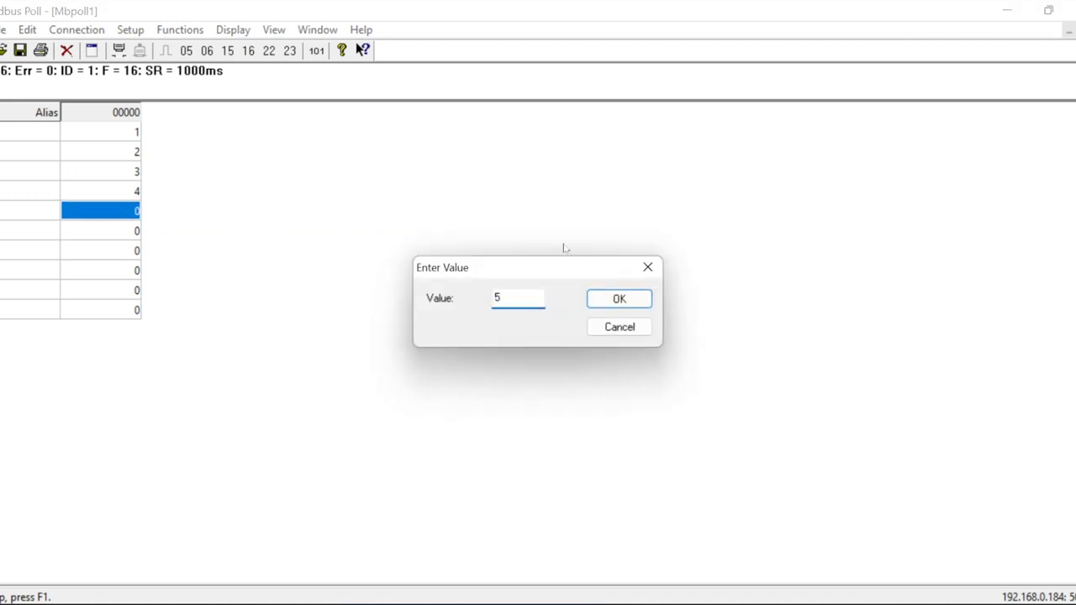
{"action": "left_click", "coordinate": [619, 299]}
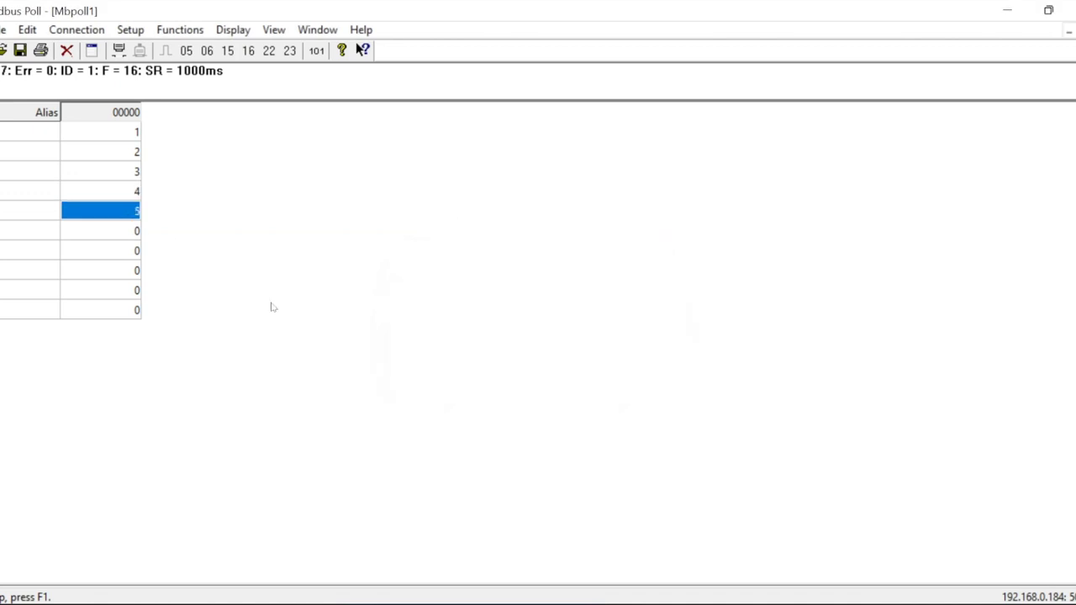
{"action": "double_click", "coordinate": [127, 232]}
{"action": "type", "text": "6"}
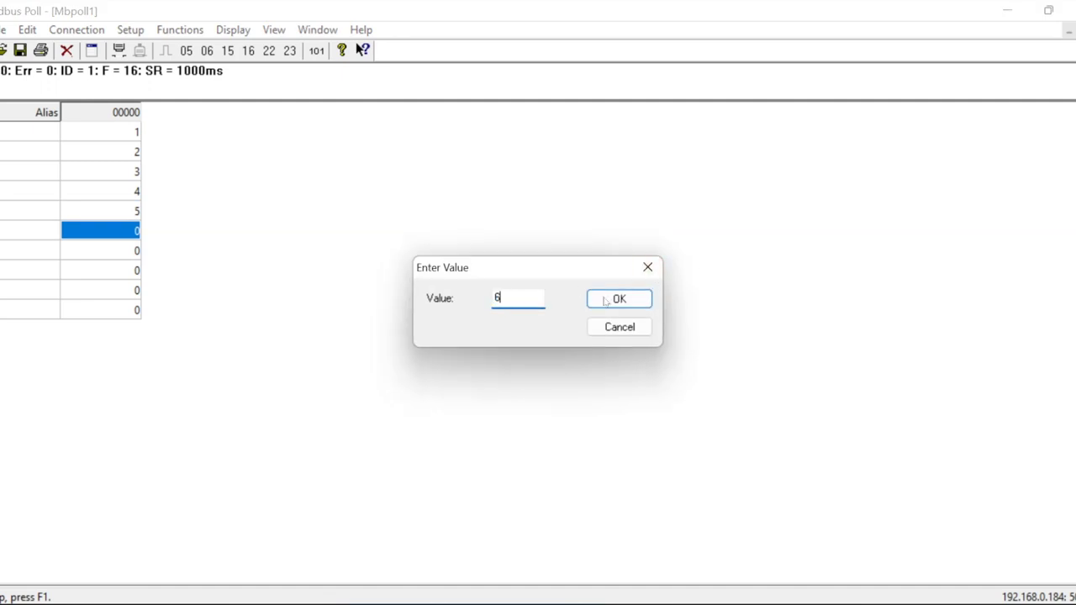
{"action": "key", "text": "Return"}
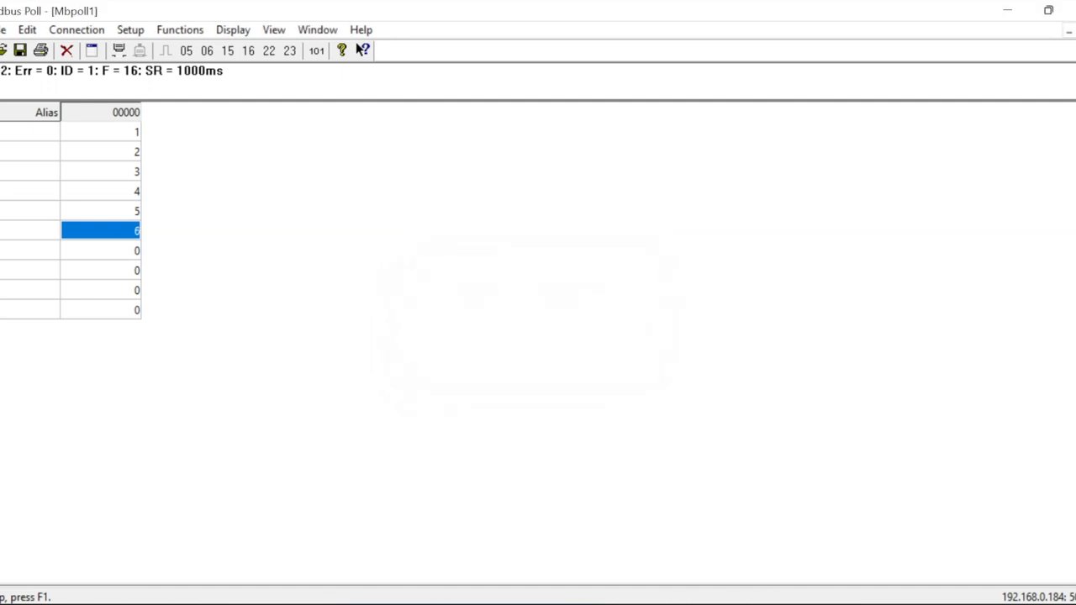
- Switch to CODESYS and check the current values of the slave device's Holding Registers against the written values
{"action": "key", "text": "alt+Tab"}
{"action": "left_click", "coordinate": [625, 278]}
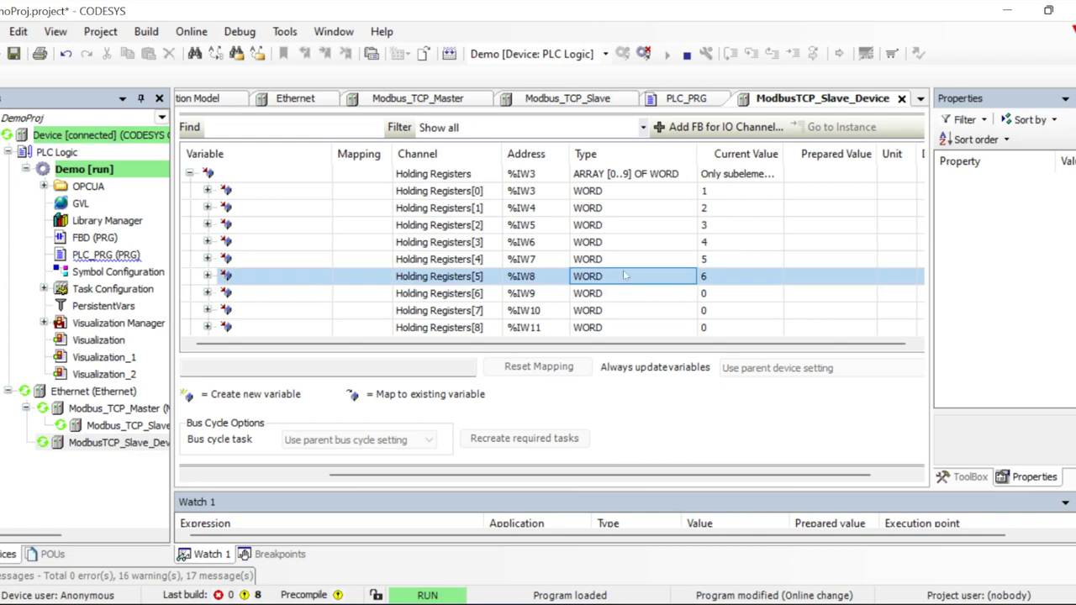
{"action": "scroll", "coordinate": [652, 246], "scroll_direction": "down", "scroll_amount": 1}
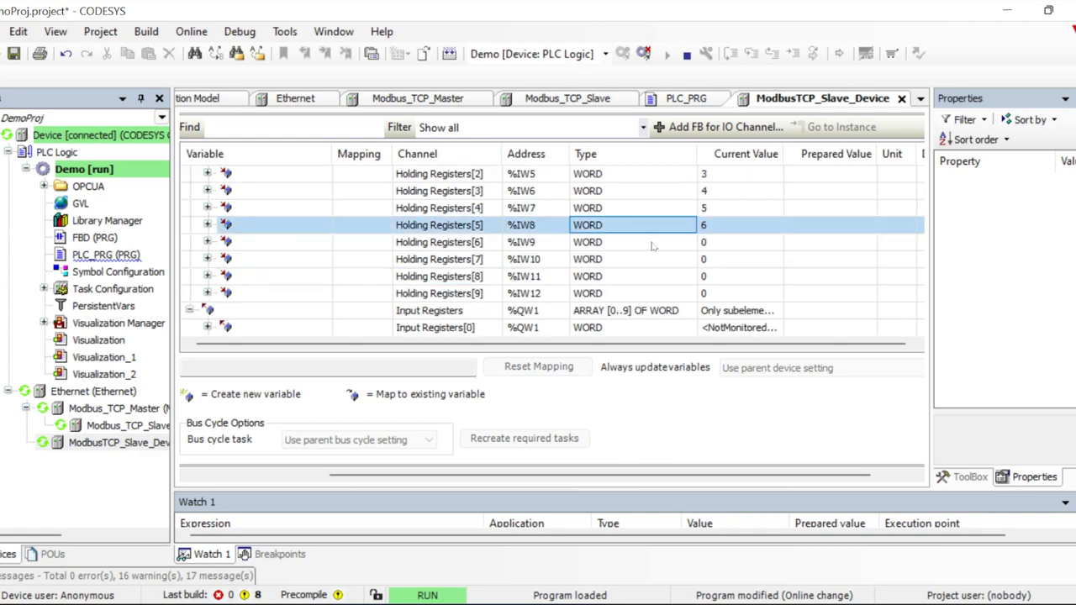
{"action": "scroll", "coordinate": [652, 245], "scroll_direction": "up", "scroll_amount": 1}
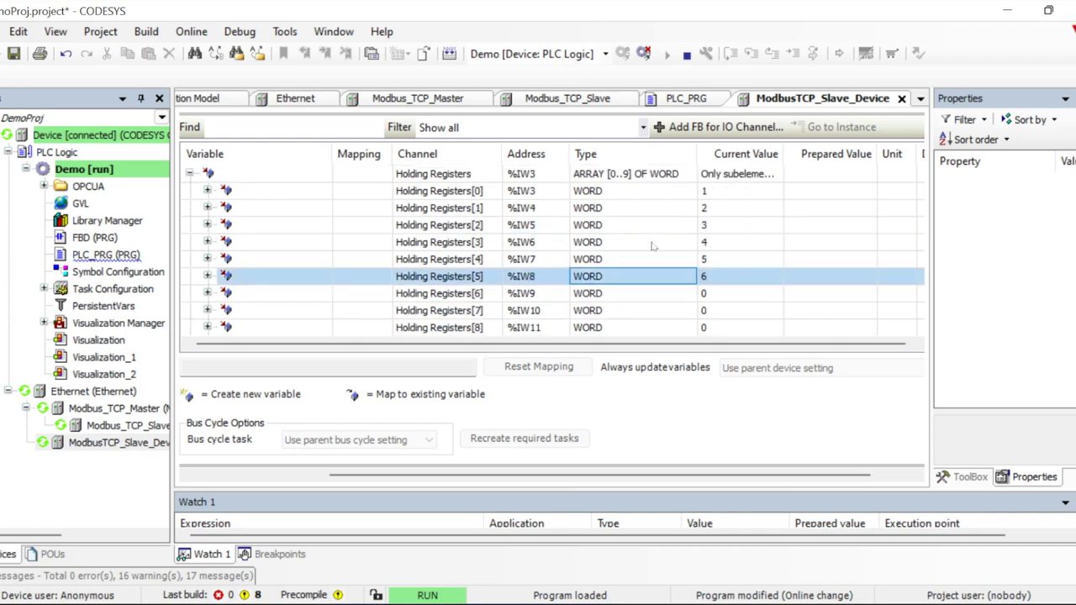